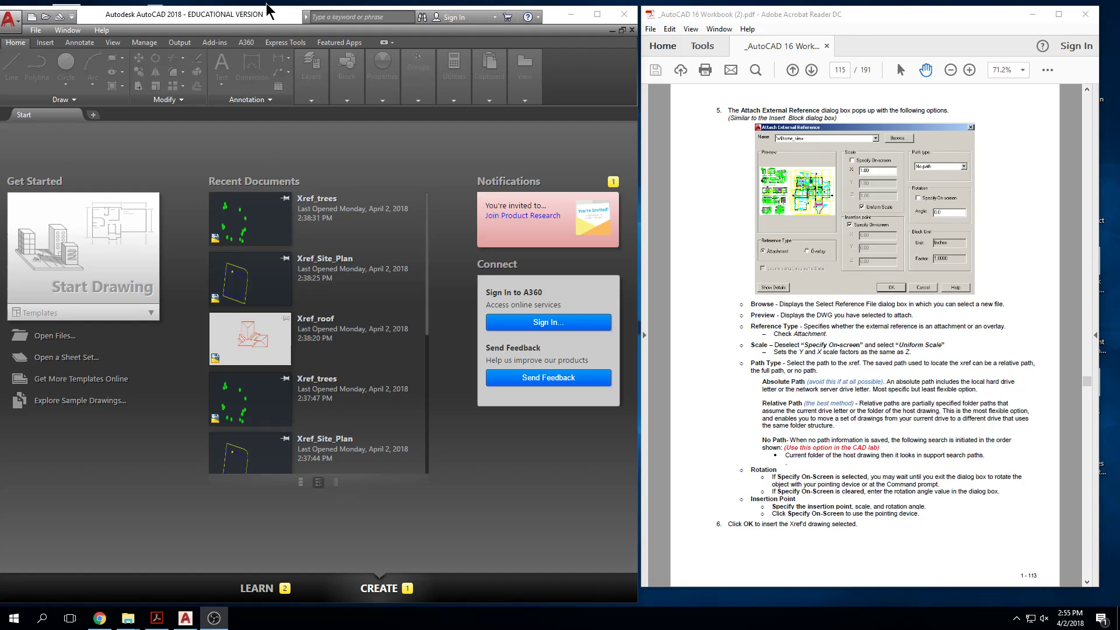
Step: Open the xref folder from the desktop and check the roof, site plan and trees drawings it contains
double_click(256, 22)
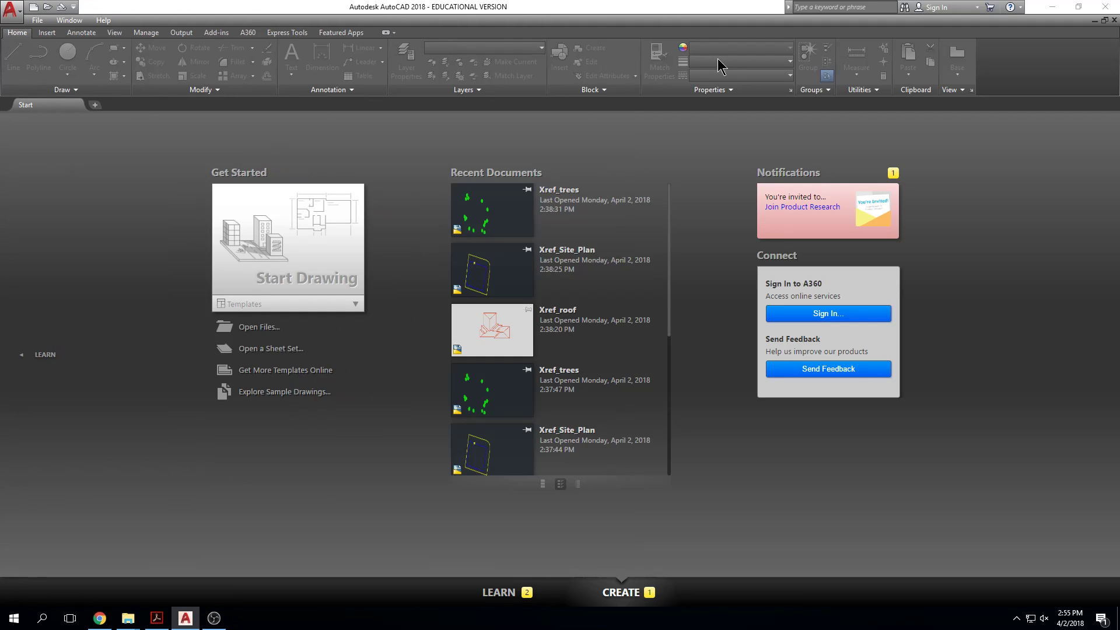
left_click(1051, 7)
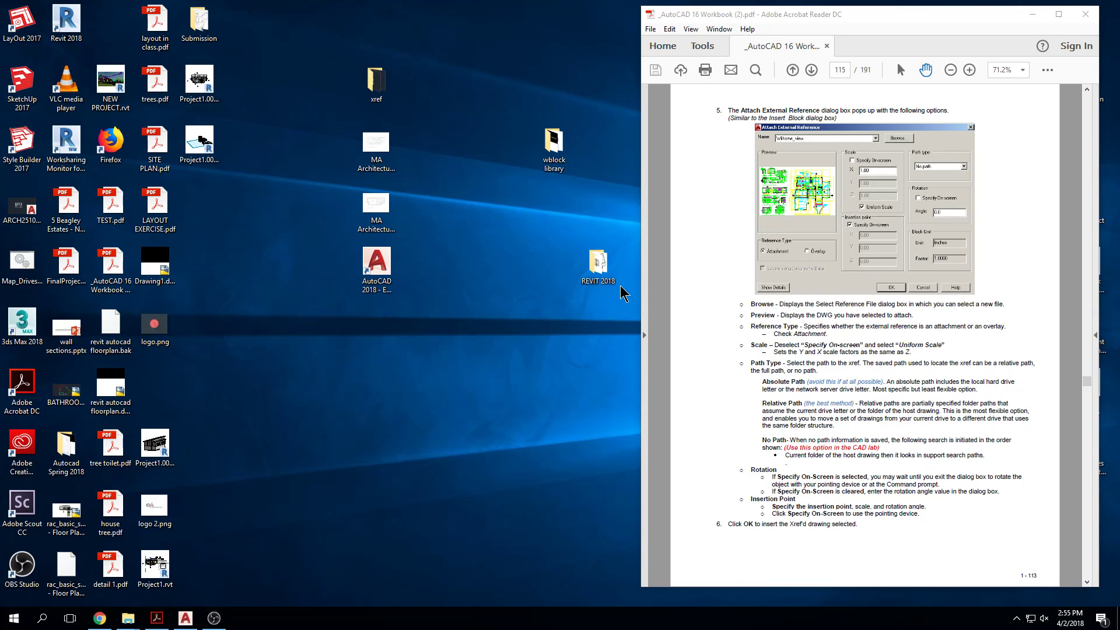
left_click_drag(603, 273, 555, 269)
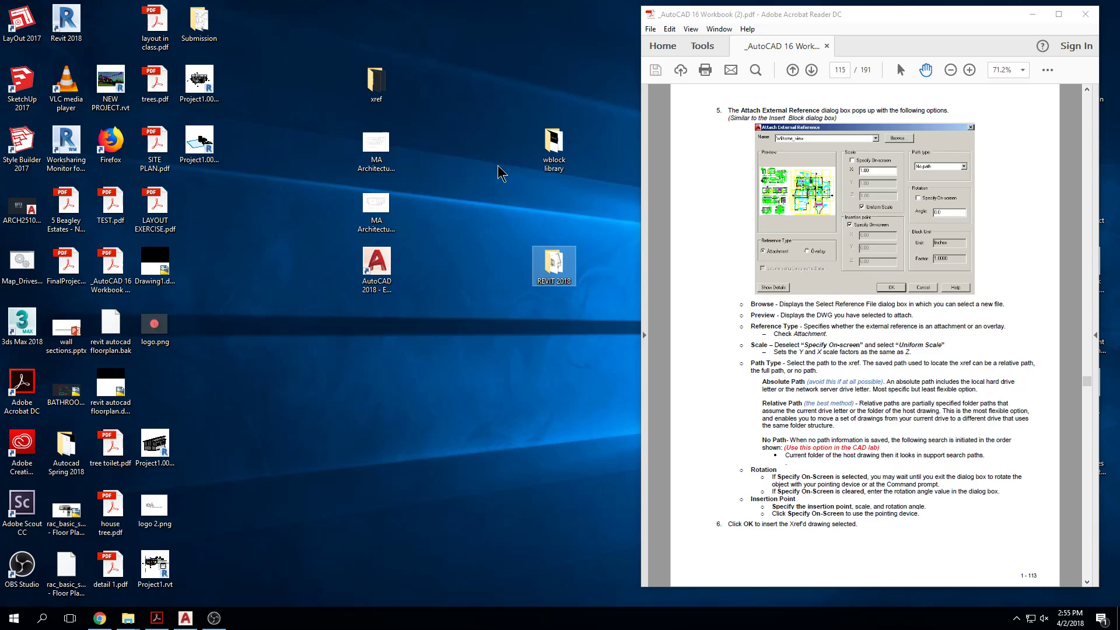
left_click_drag(373, 86, 472, 225)
double_click(466, 215)
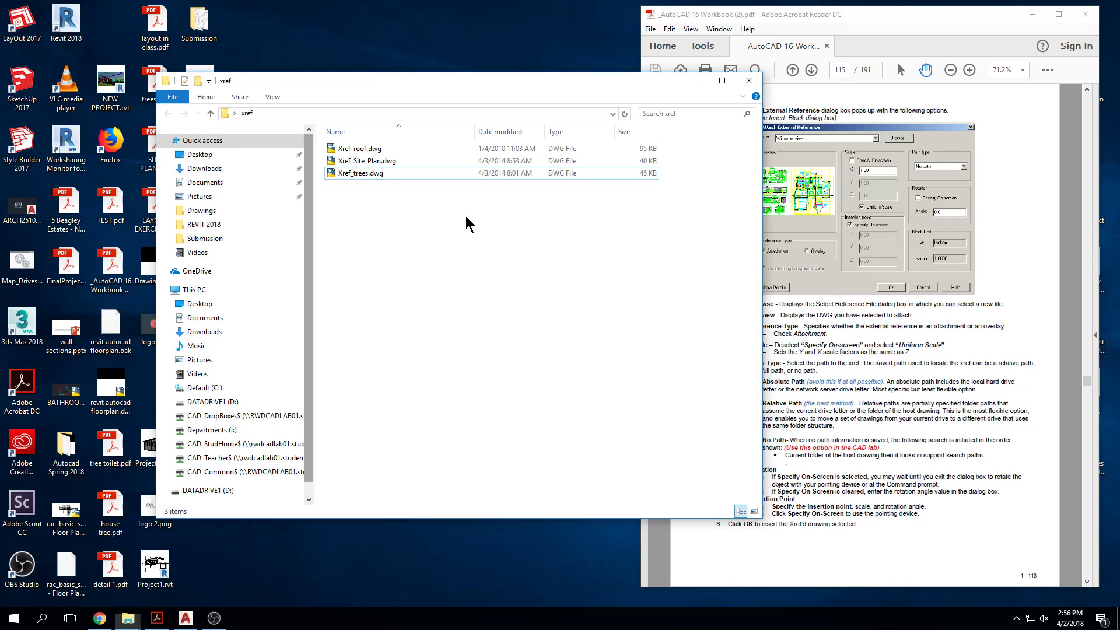
left_click(391, 150)
left_click(394, 162)
left_click(397, 174)
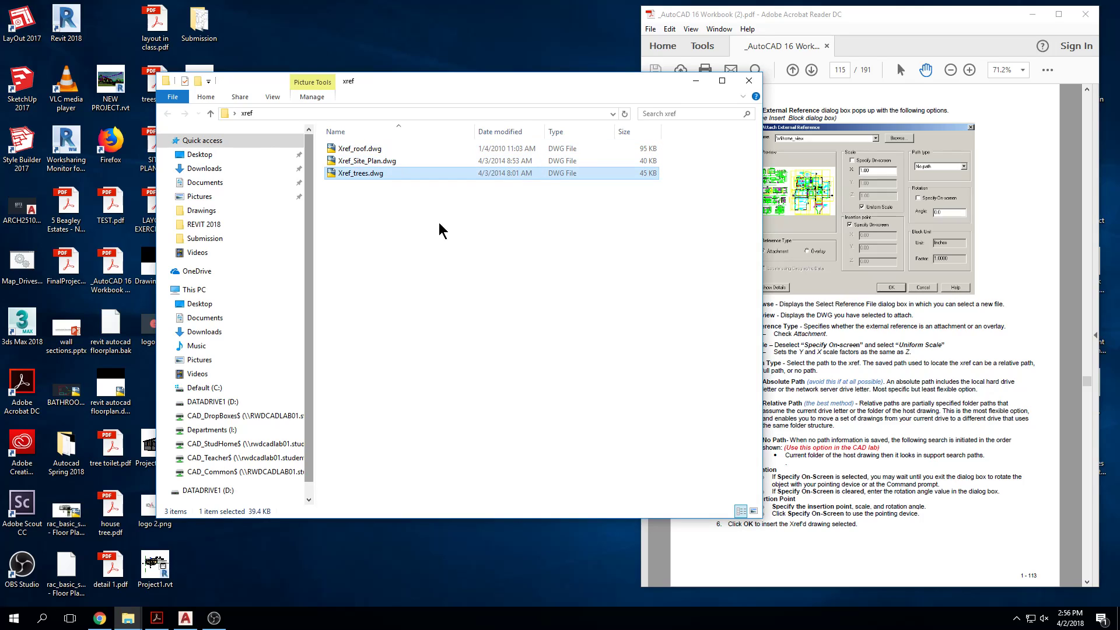
left_click(467, 273)
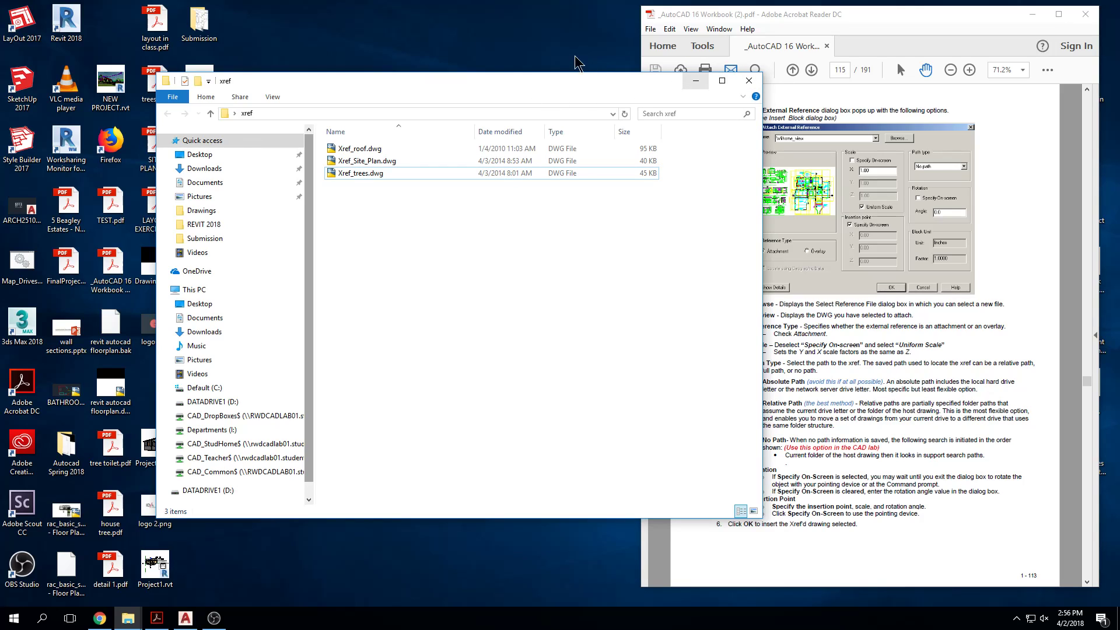
Step: Switch to AutoCAD, start a new drawing and close the Properties palette
left_click(177, 626)
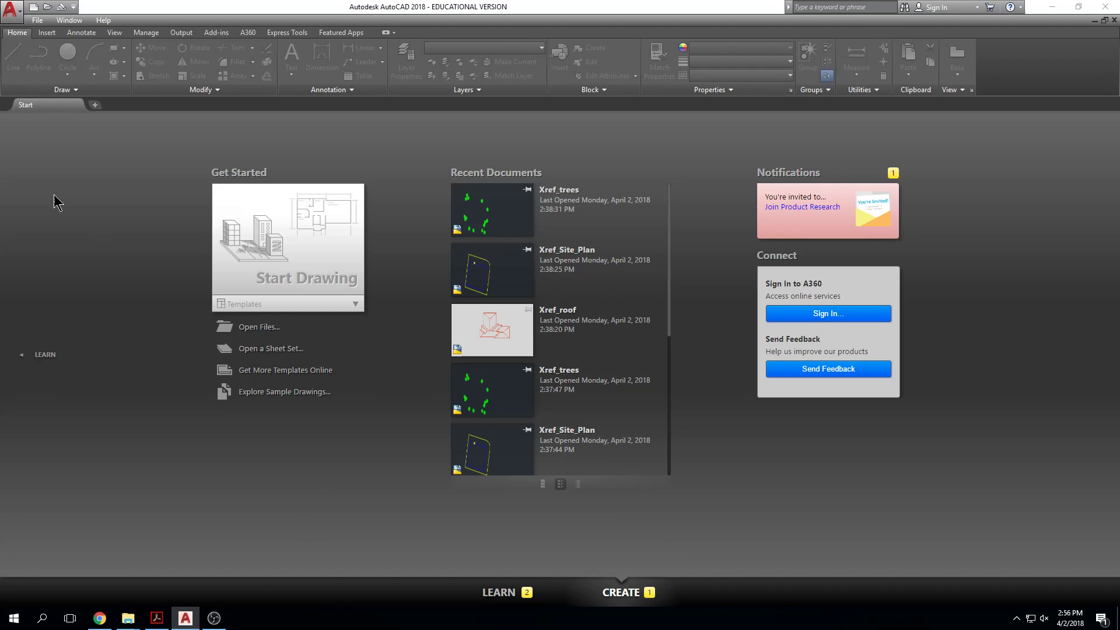
left_click(271, 236)
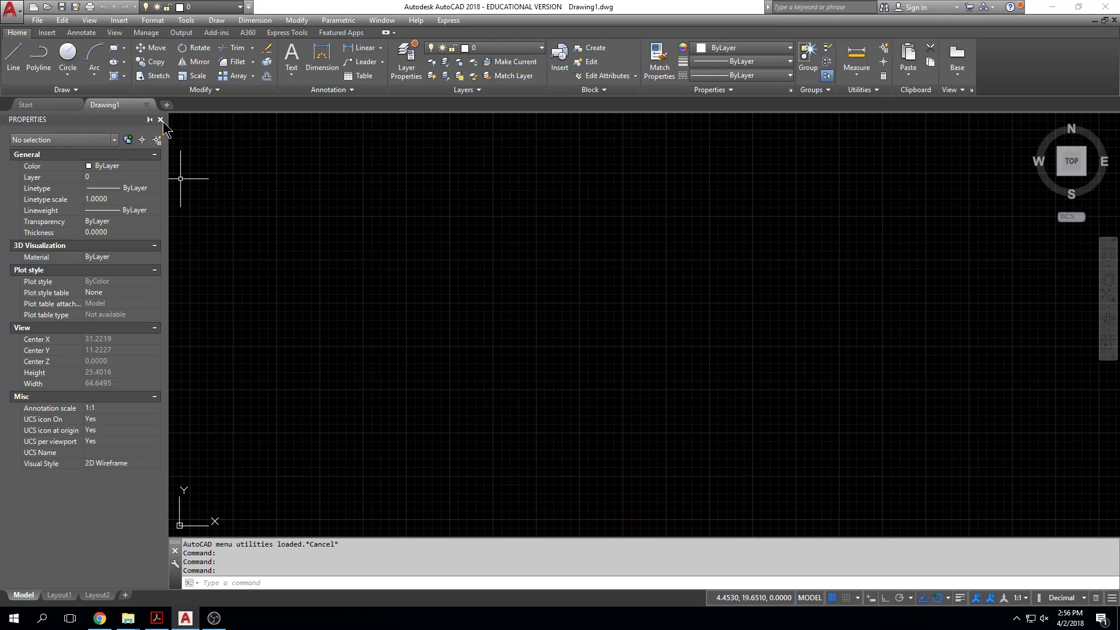
left_click(160, 120)
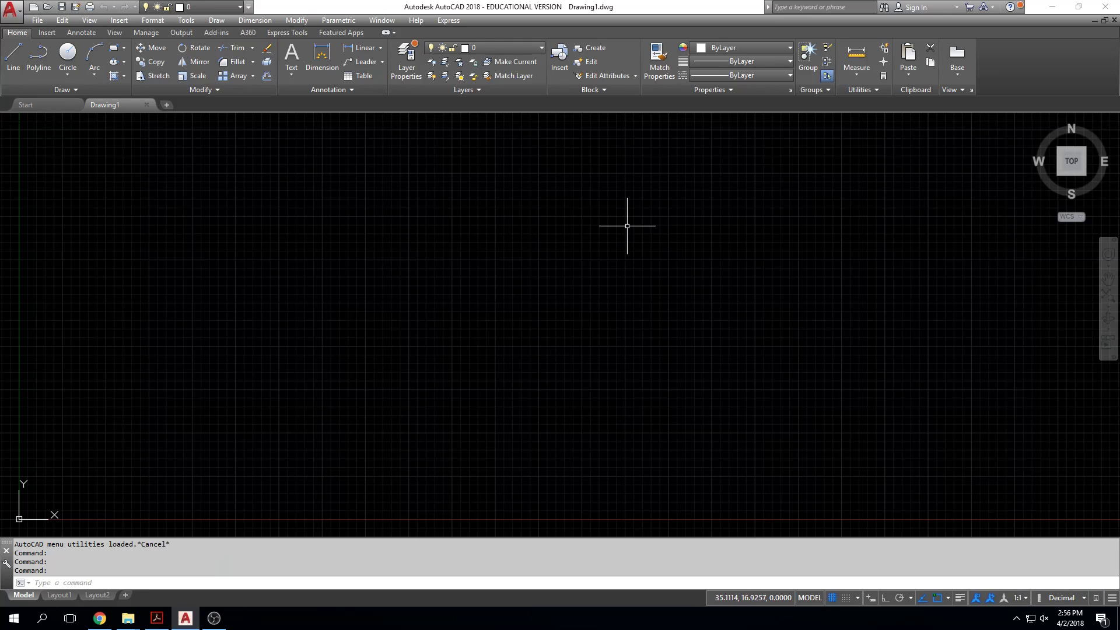
Step: Set the drawing units to Architectural with a length precision of 0'-0 1/32"
left_click(1082, 598)
left_click(1058, 525)
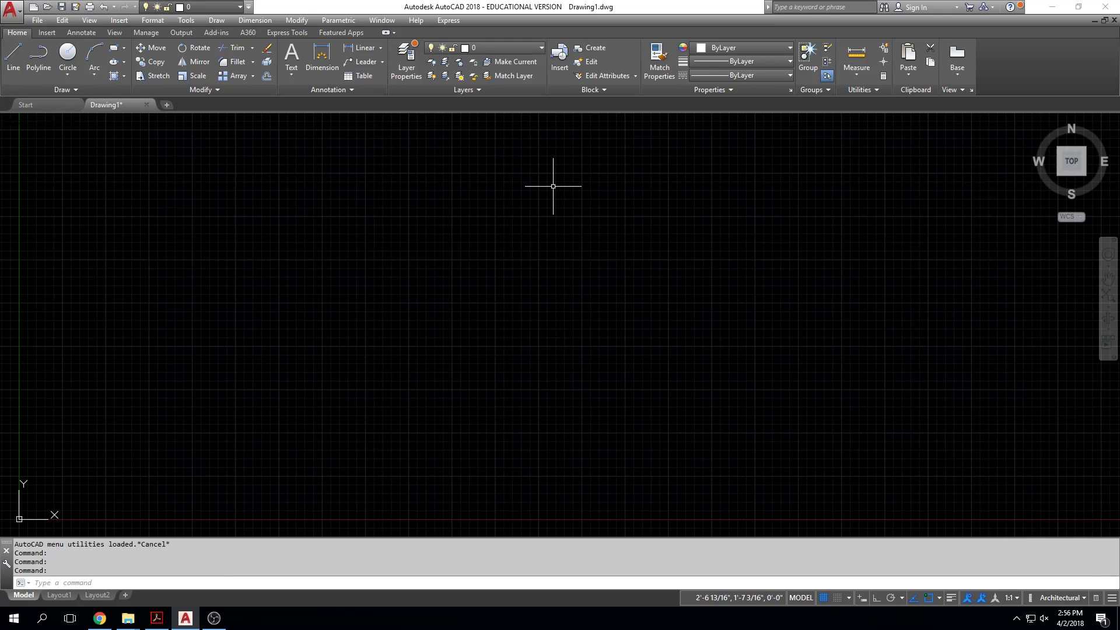
type("units")
key("Return")
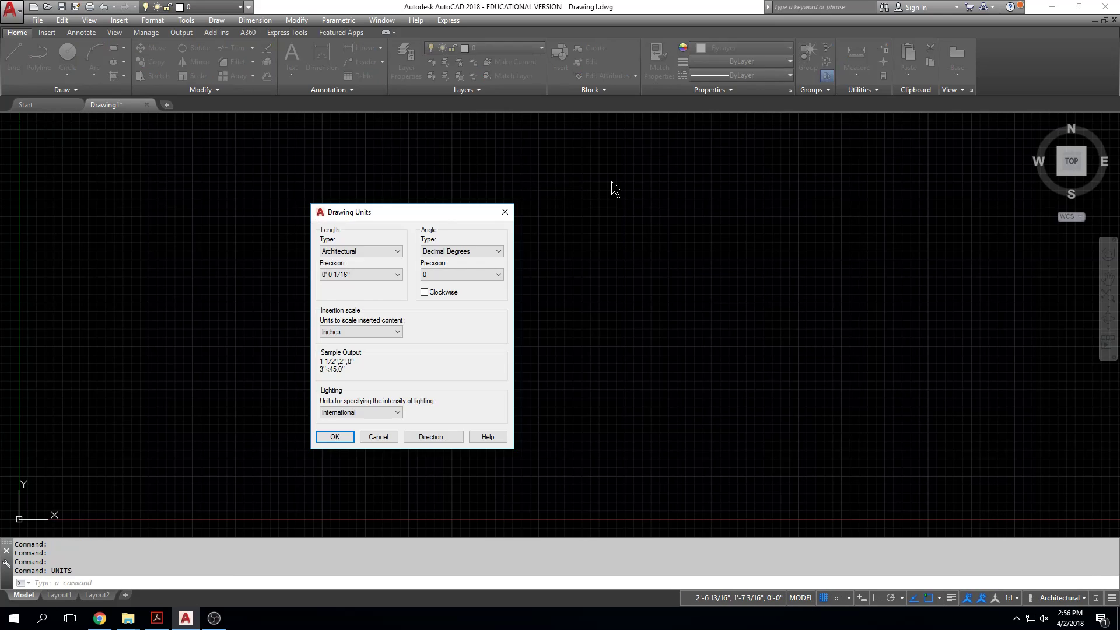
left_click(360, 274)
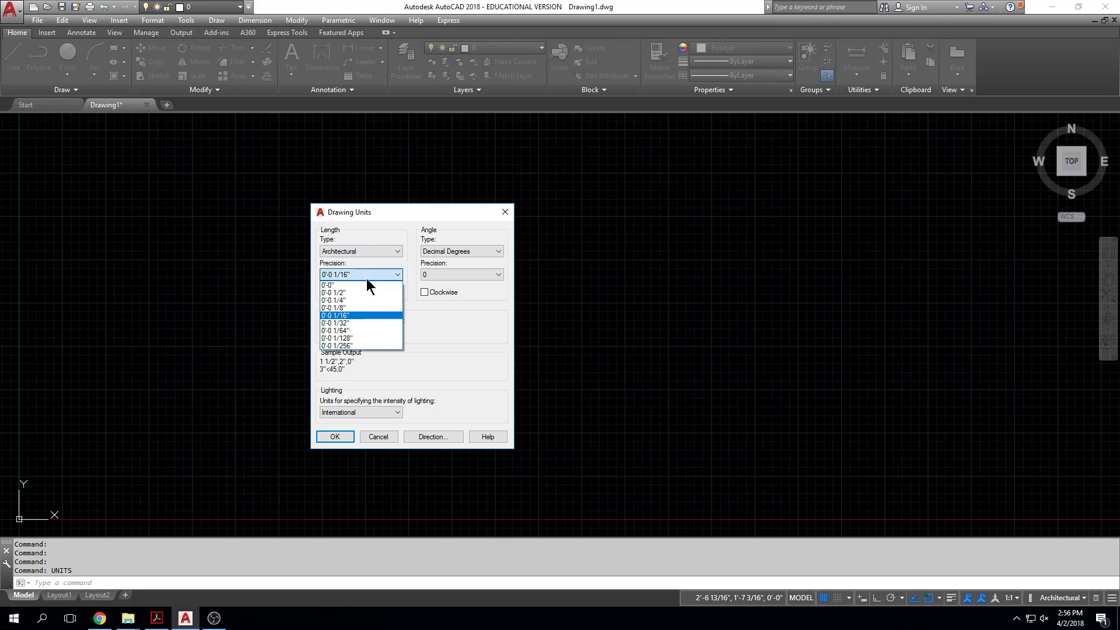
left_click(370, 325)
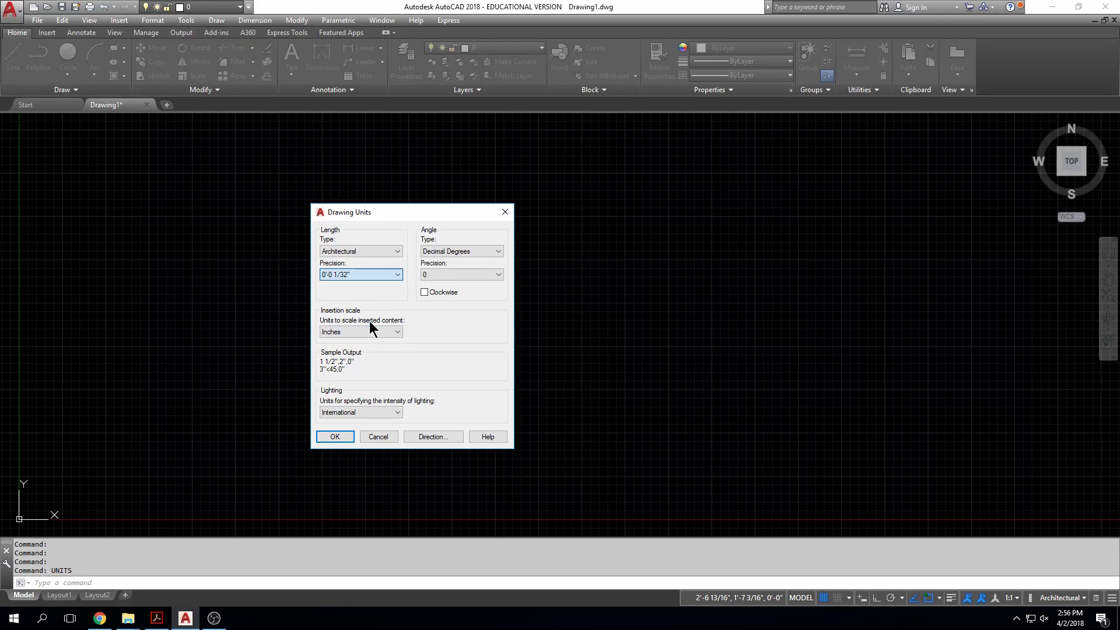
left_click(342, 437)
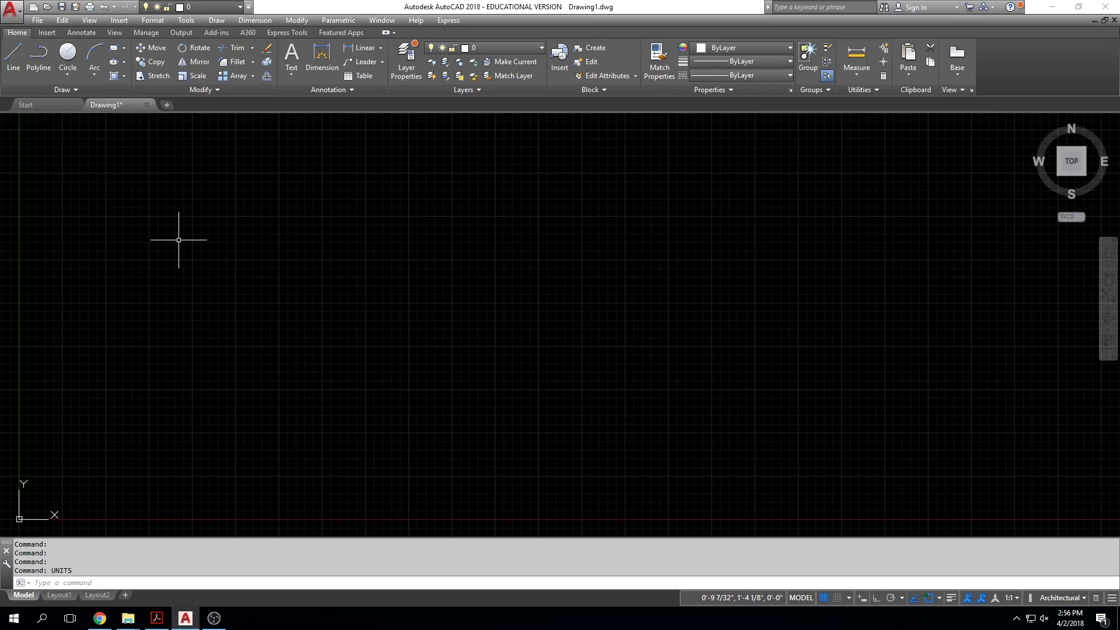
Step: Arrange the AutoCAD window and the xref folder window side by side on the desktop
left_click_drag(325, 8, 324, 27)
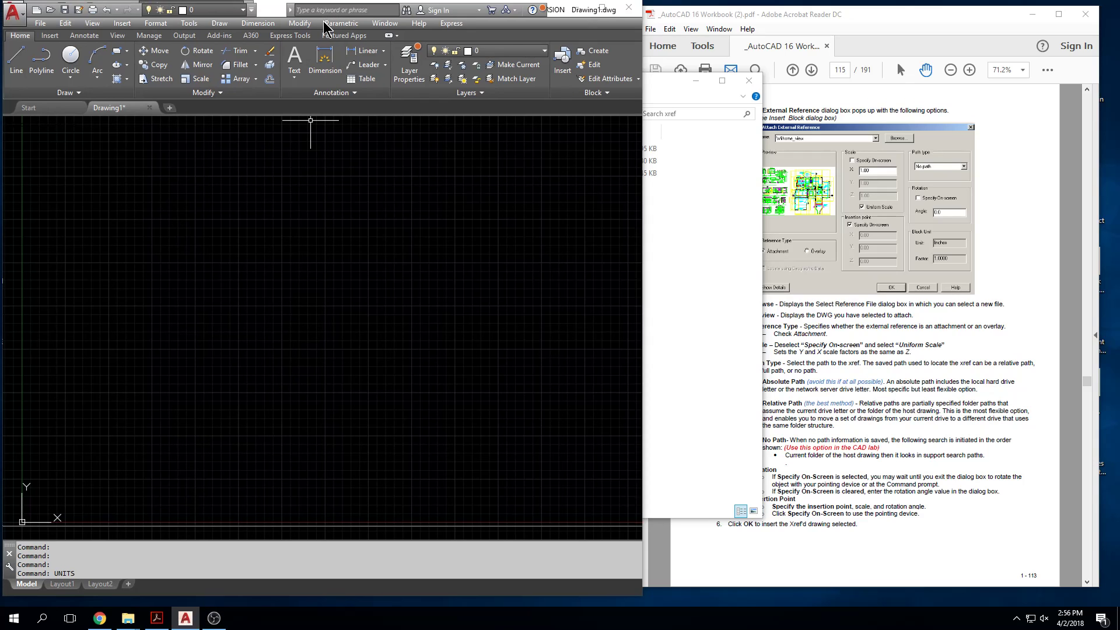
left_click_drag(666, 86, 940, 89)
left_click_drag(1031, 281, 838, 282)
left_click_drag(595, 82, 832, 53)
left_click(341, 350)
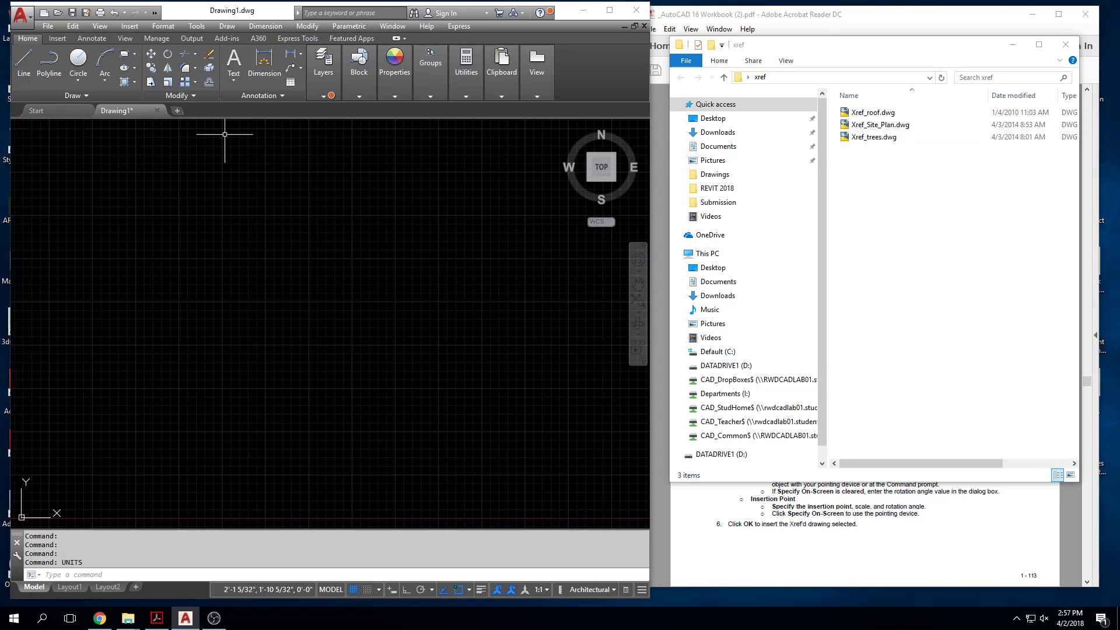
Step: Save the drawing as AE101.dwg in the xref folder and check the file in the folder window
left_click(47, 26)
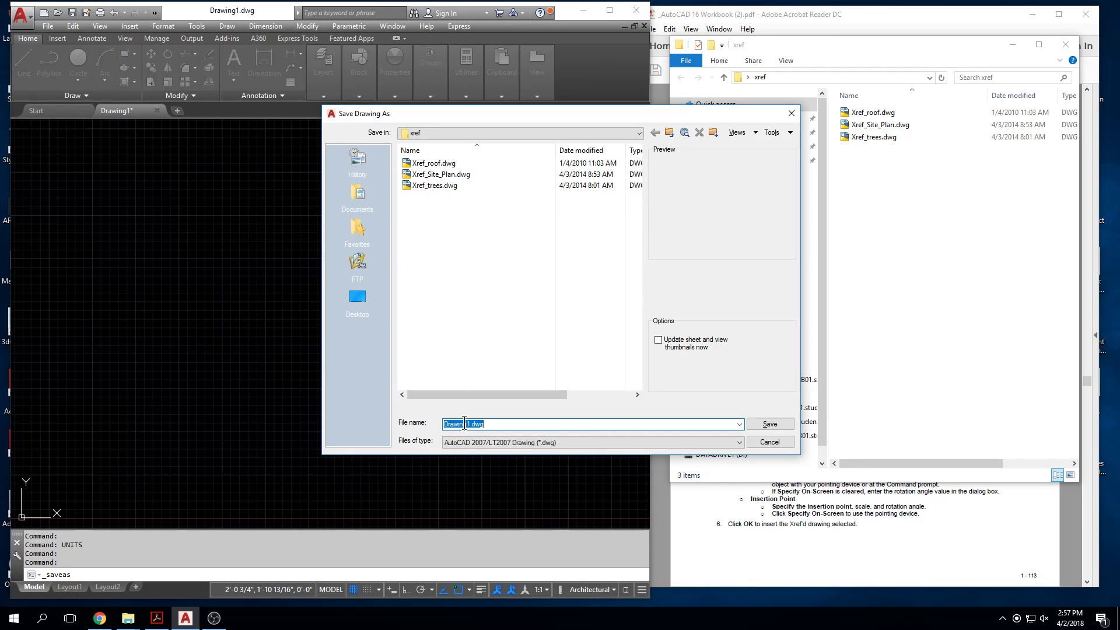
type("AE101")
left_click(770, 424)
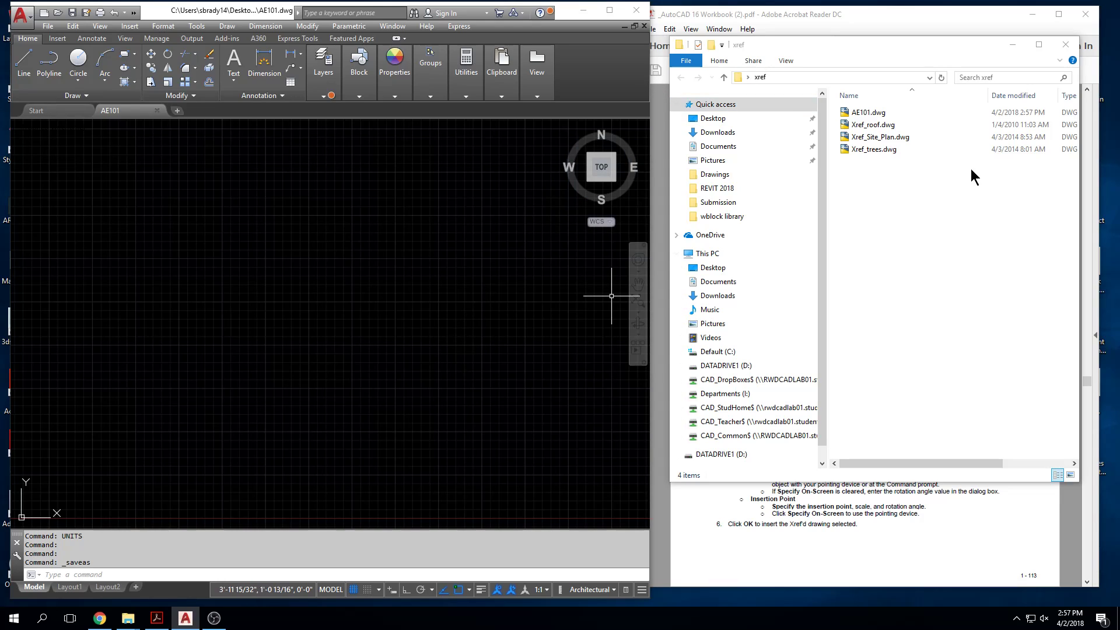
left_click(894, 115)
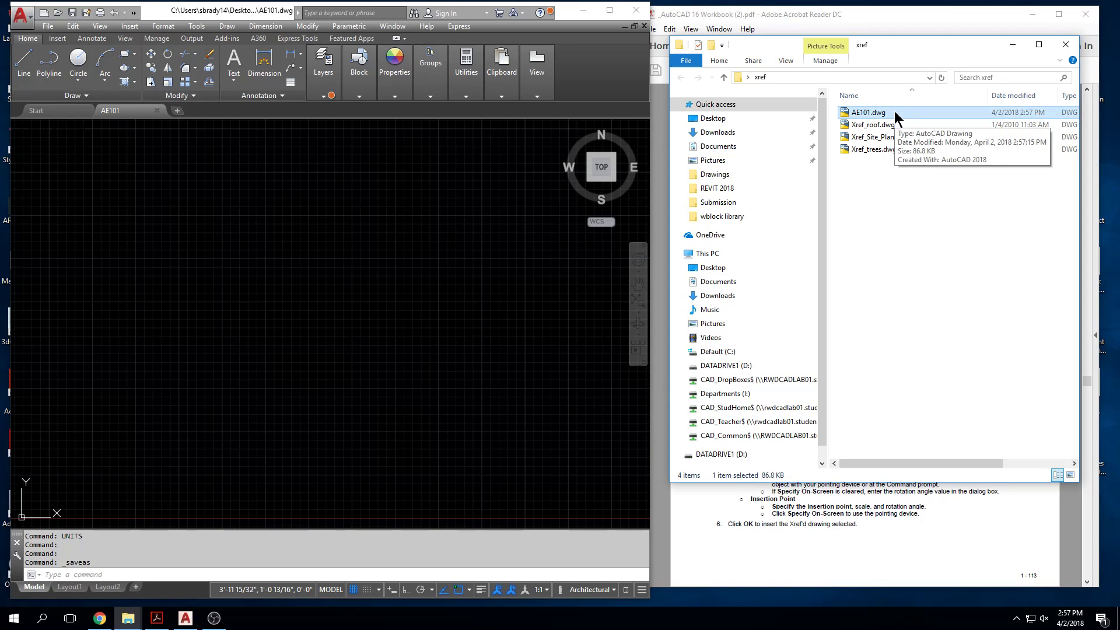
left_click(270, 310)
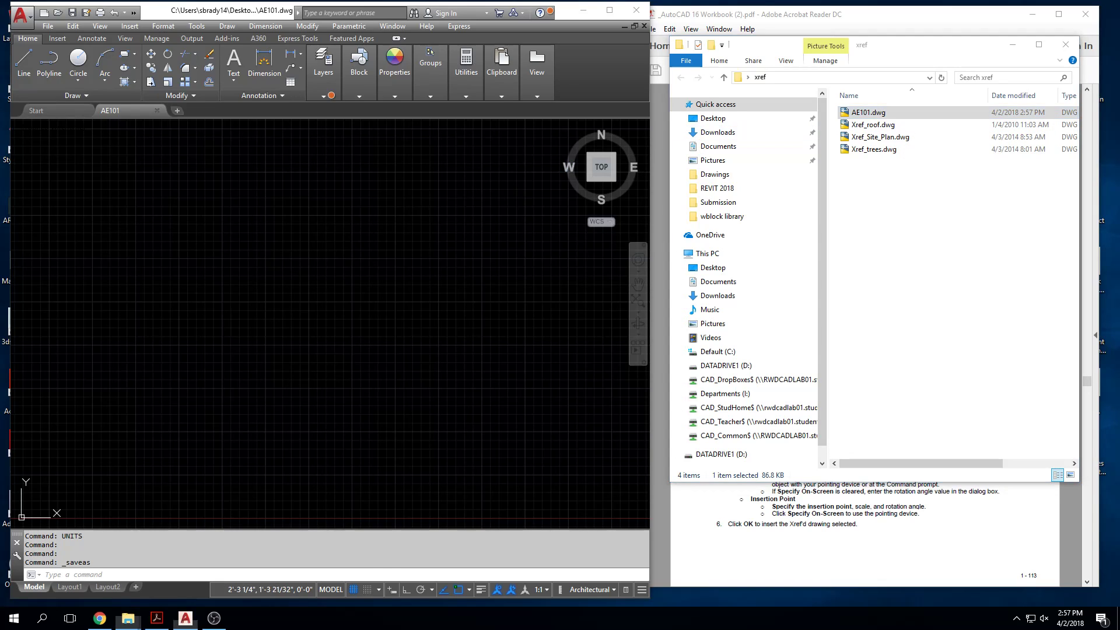
Step: View Layout1 and Layout2 of the new drawing and return to model space
middle_click(262, 245)
middle_click(263, 245)
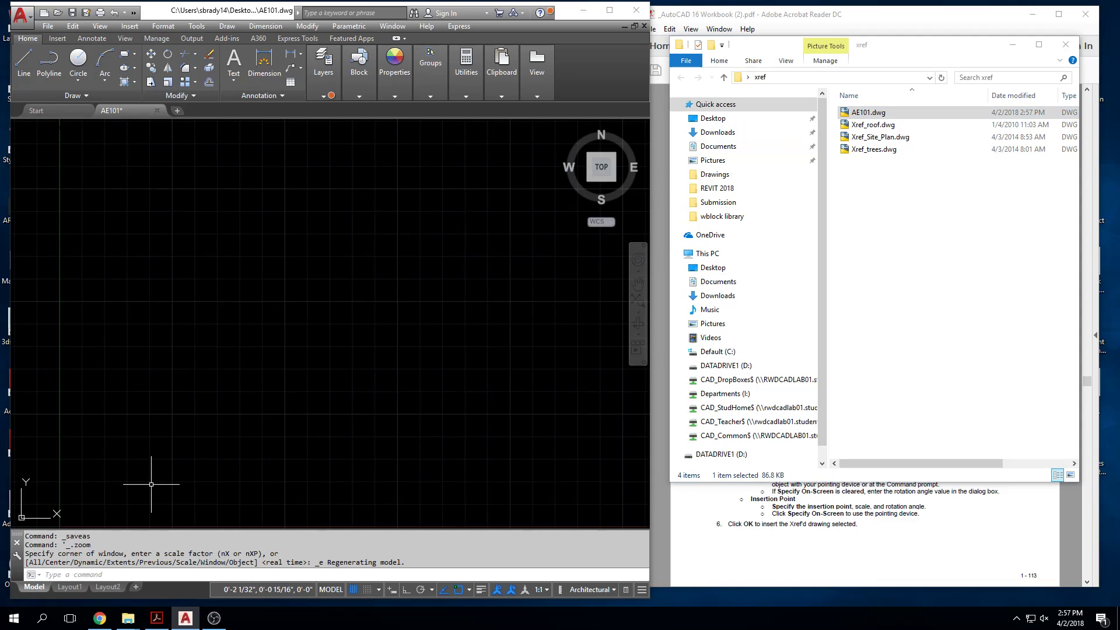
left_click(69, 586)
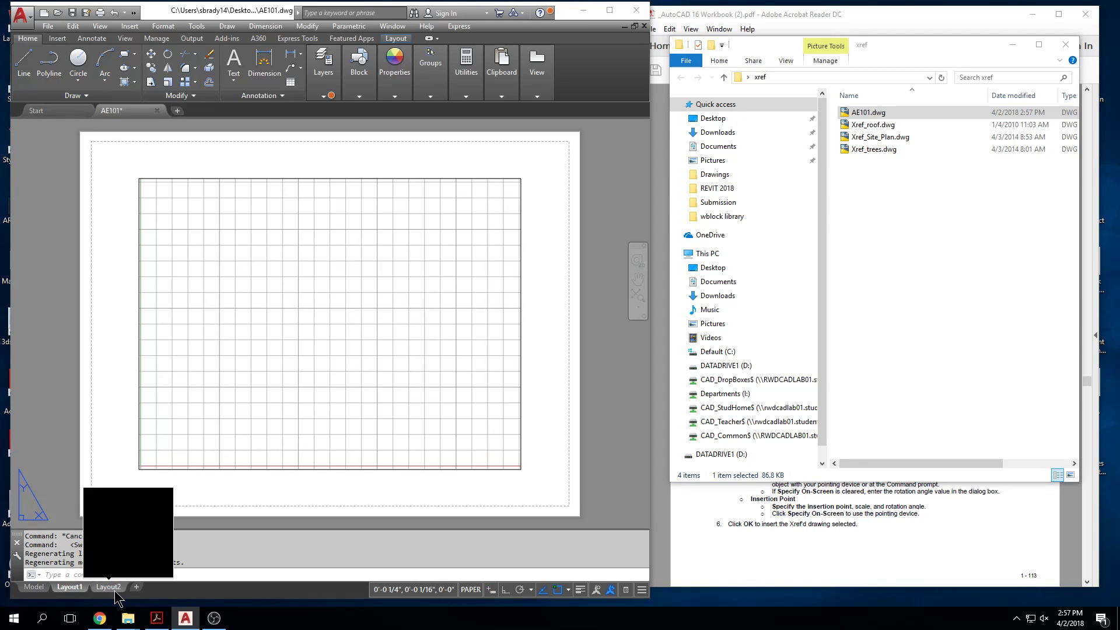
left_click(115, 591)
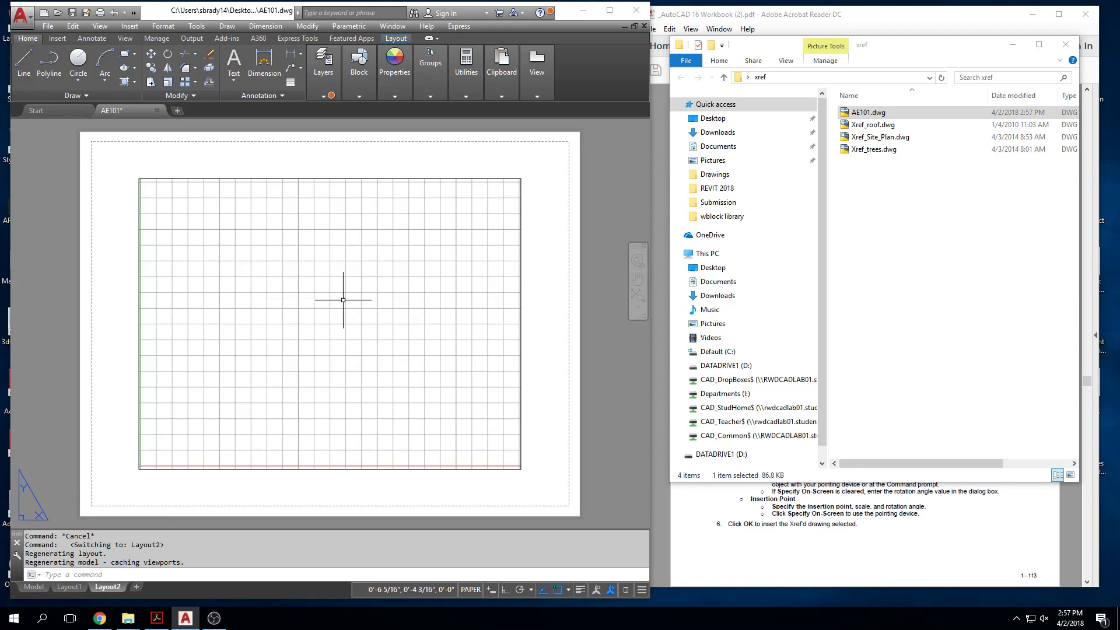
left_click(35, 587)
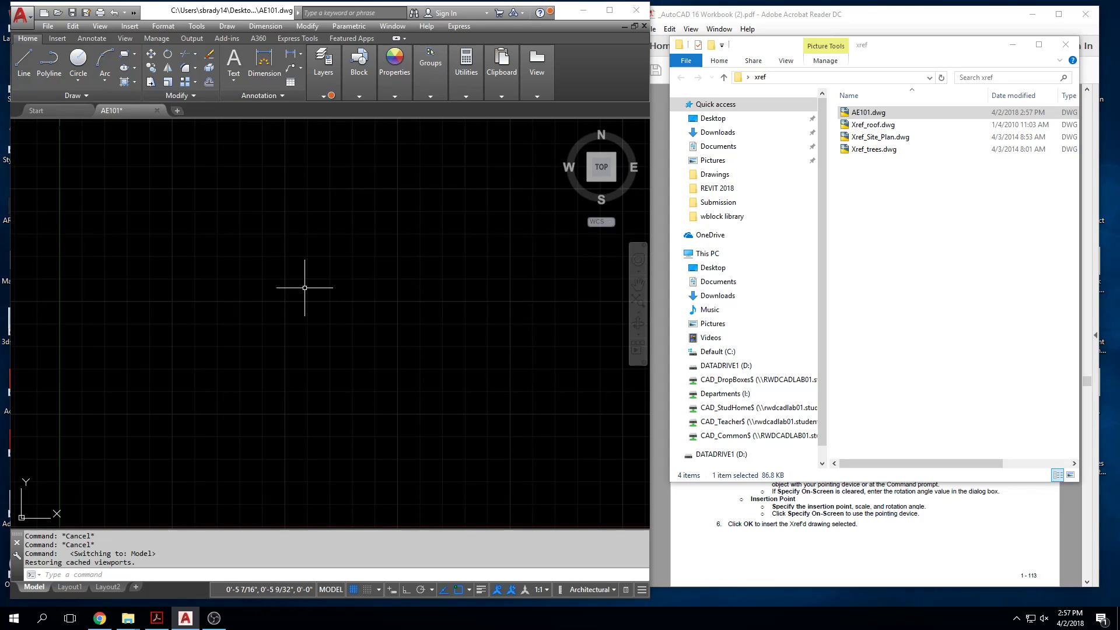
Step: Open the External References palette with the XREF command to examine the current drawing's entry
type("Xr")
key("Return")
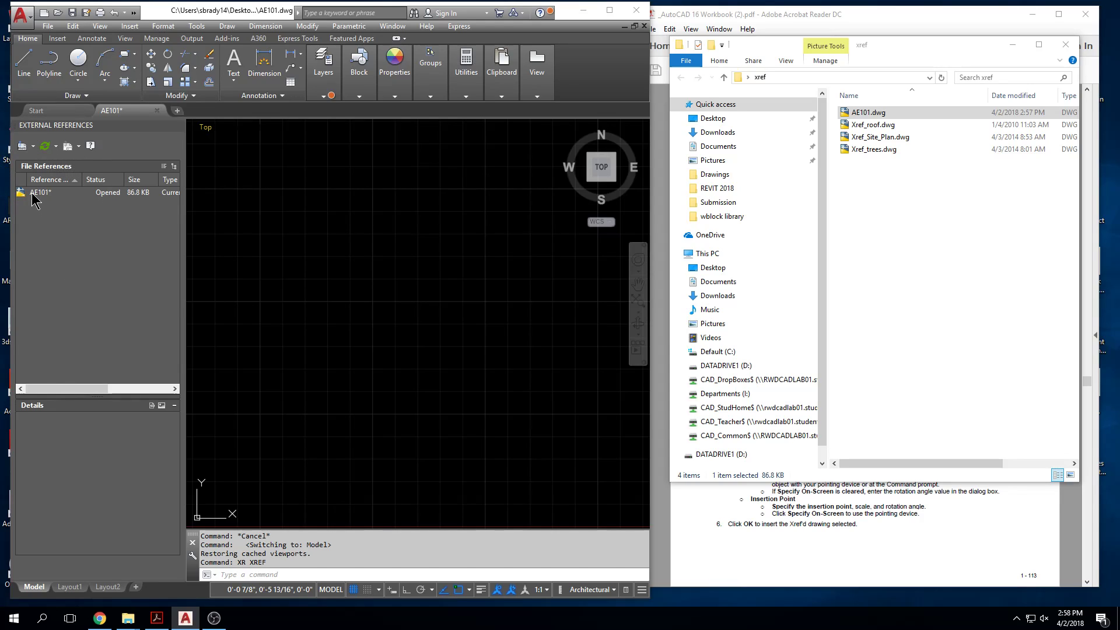
left_click(117, 195)
Step: Attach Xref_Site_Plan.dwg from the xref folder as an Attachment with relative path, scale 1.00, rotation 0 and insertion point 0,0,0
left_click(34, 147)
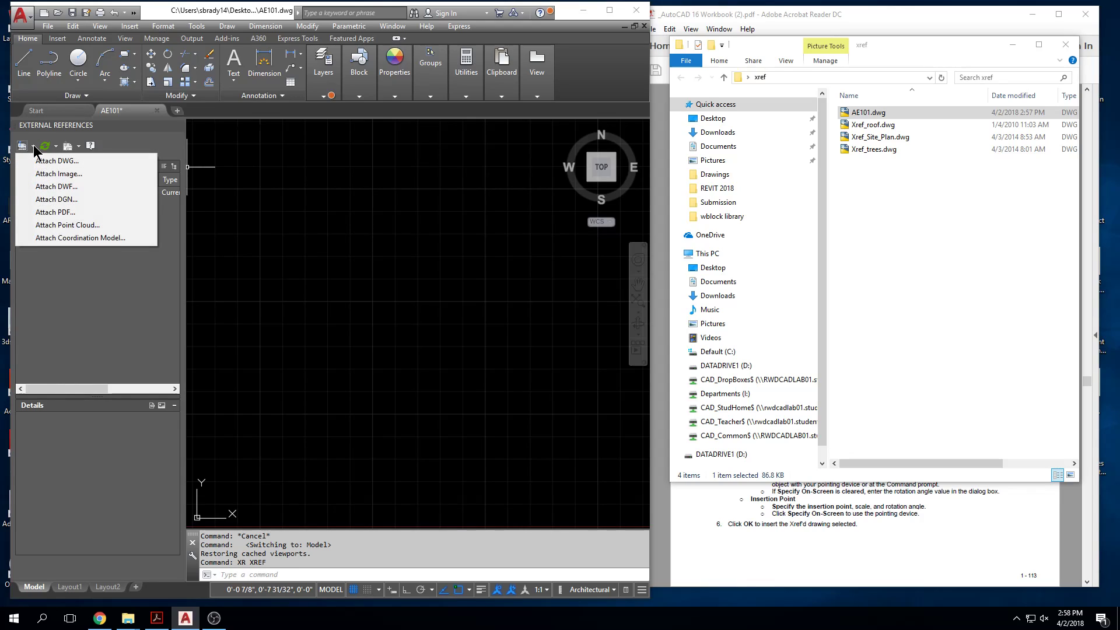
left_click(126, 159)
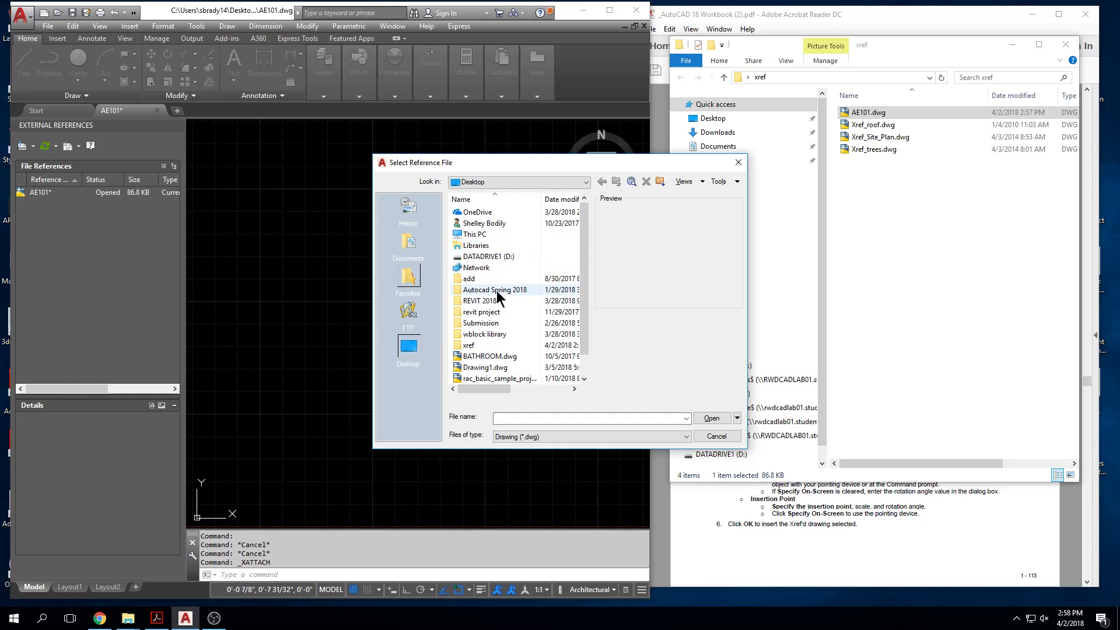
double_click(470, 346)
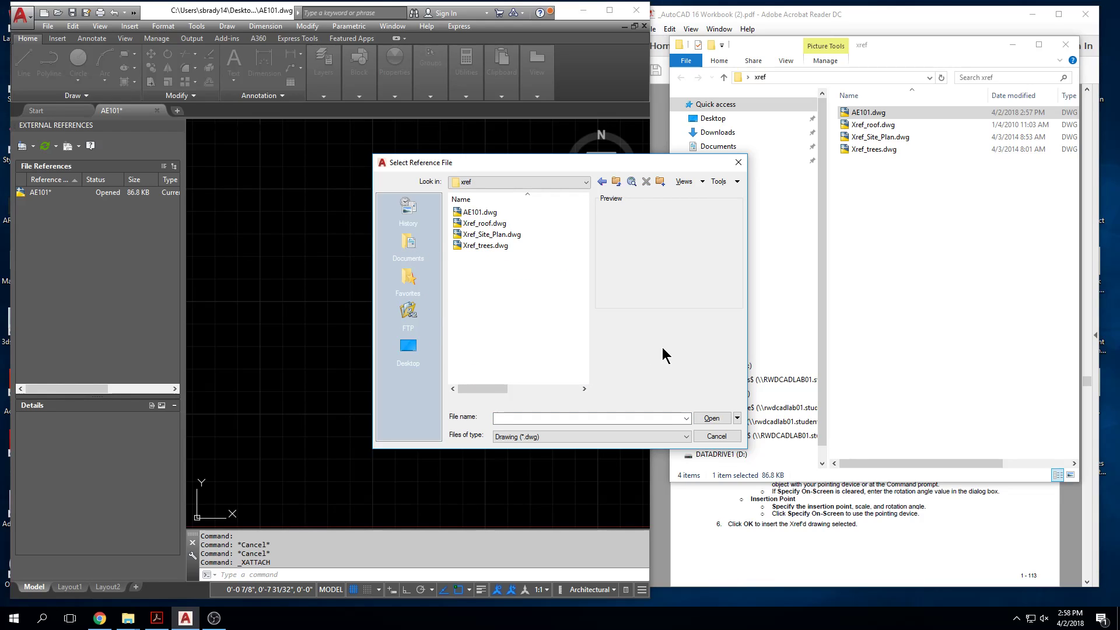
left_click(508, 234)
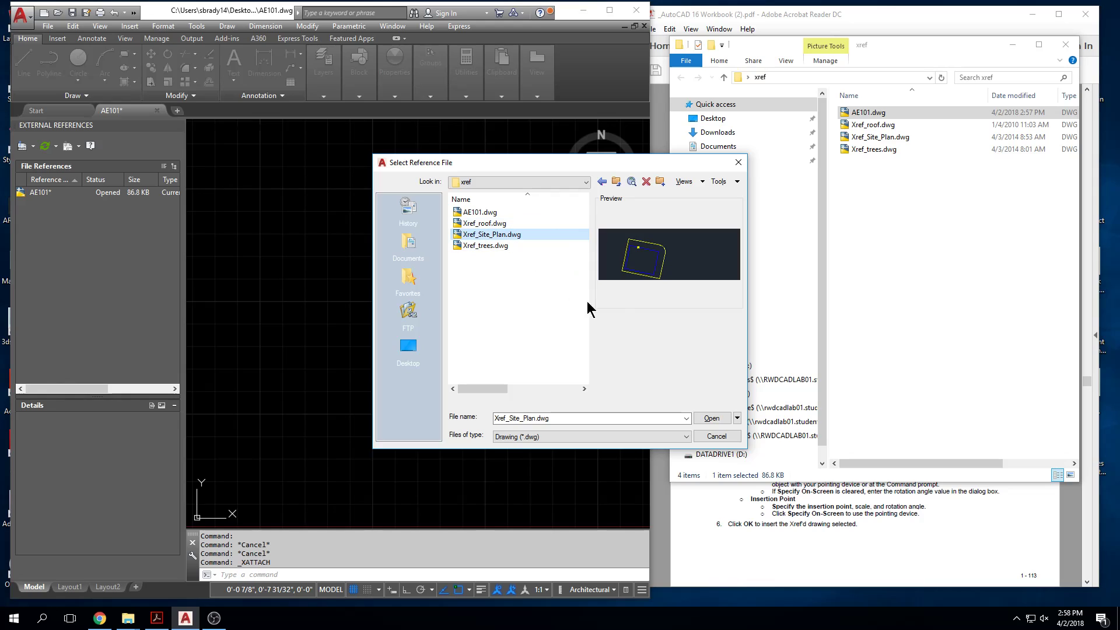
left_click(709, 419)
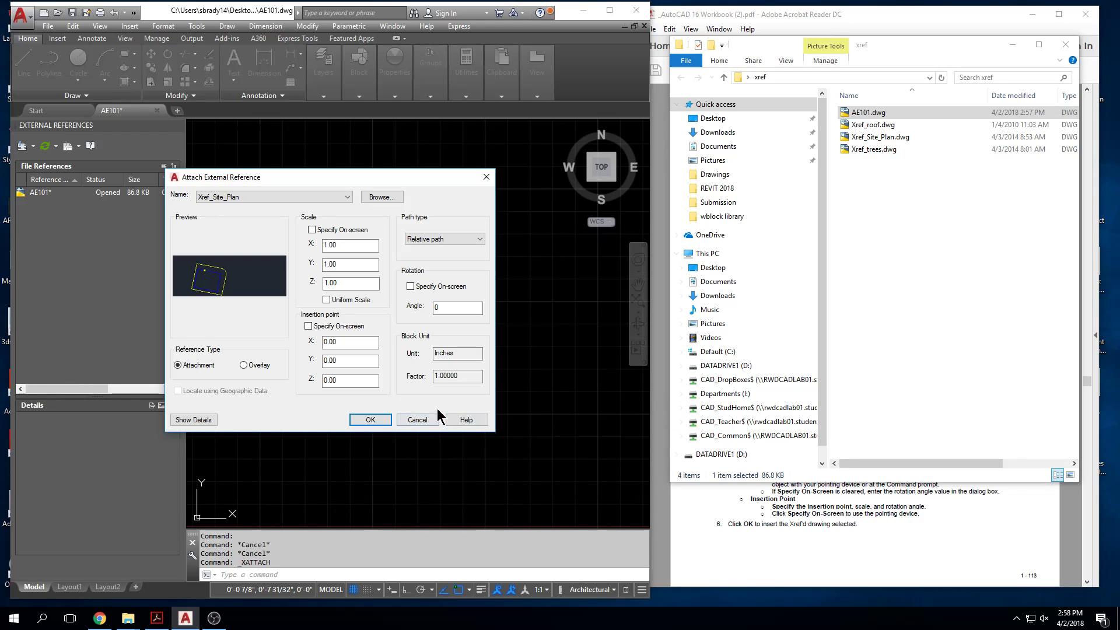
left_click(377, 420)
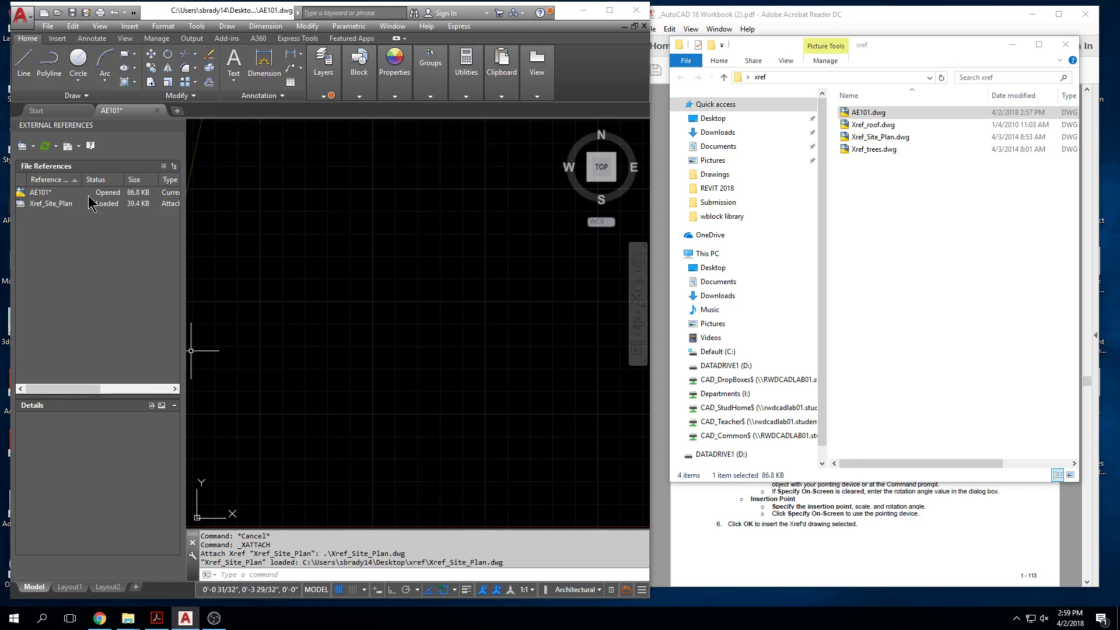
mouse_move(31, 205)
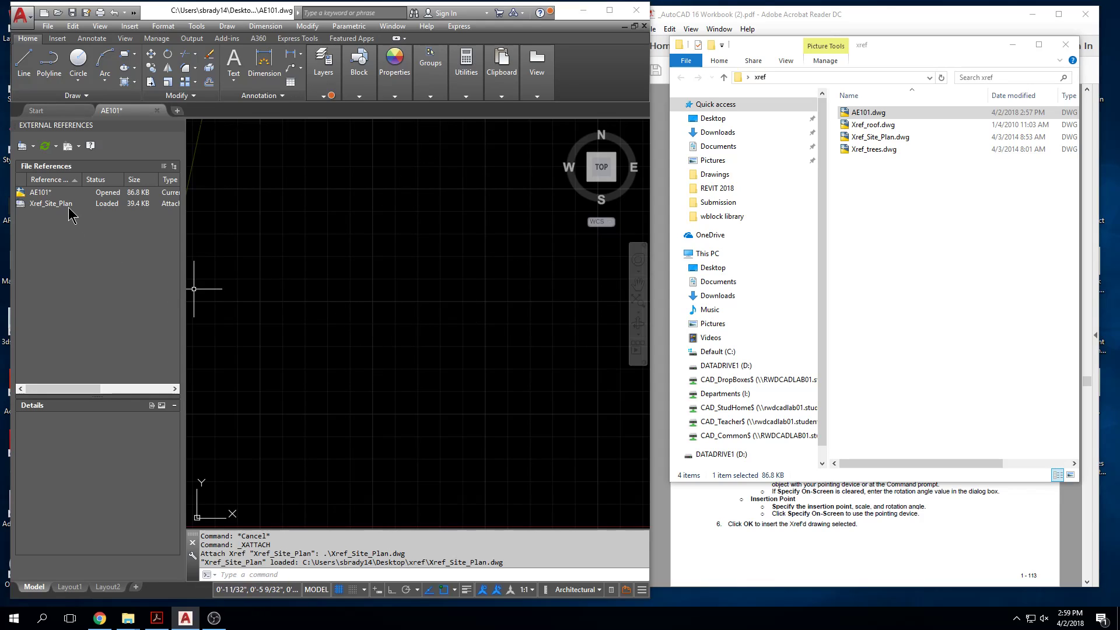
mouse_move(69, 212)
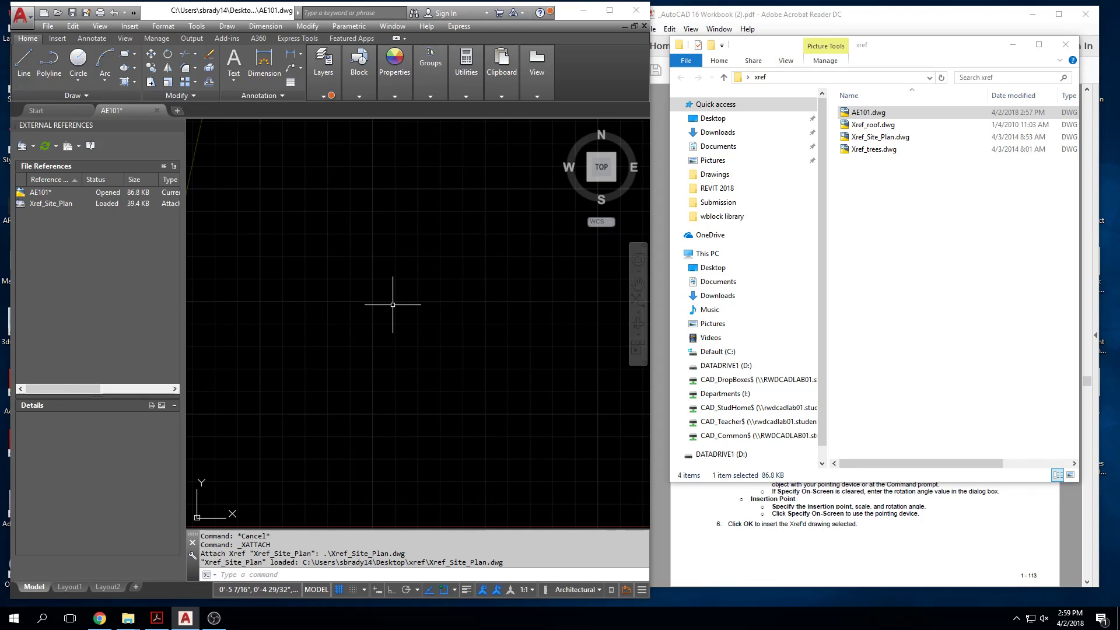
middle_click(388, 237)
middle_click(388, 237)
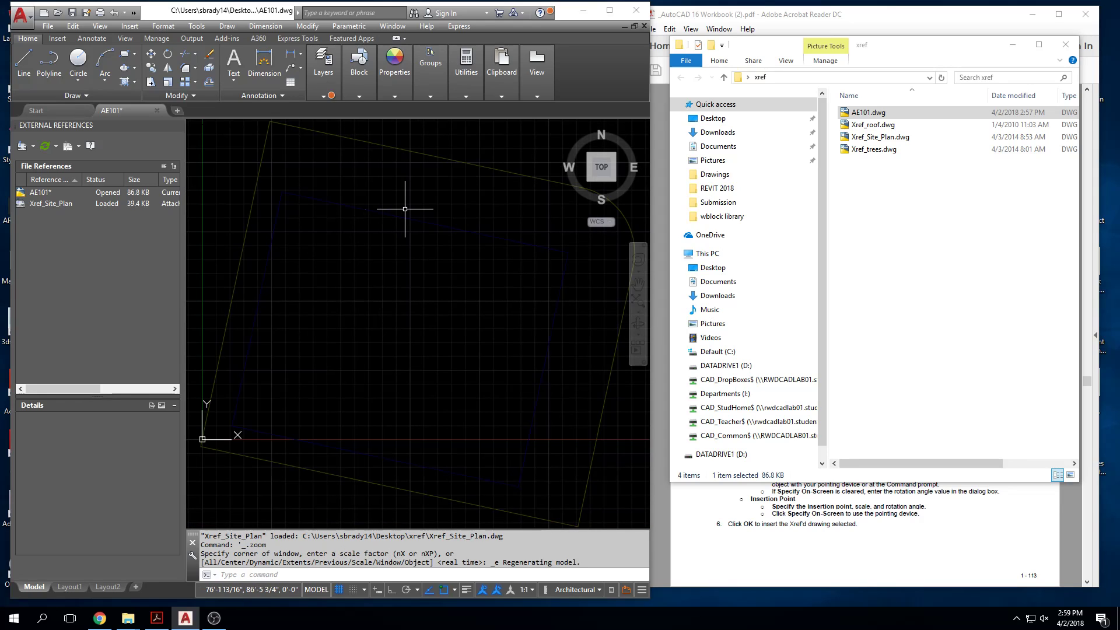
Step: Maximize the drawing window and select the attached site plan reference to inspect it as a single object
scroll(388, 187, "down", 2)
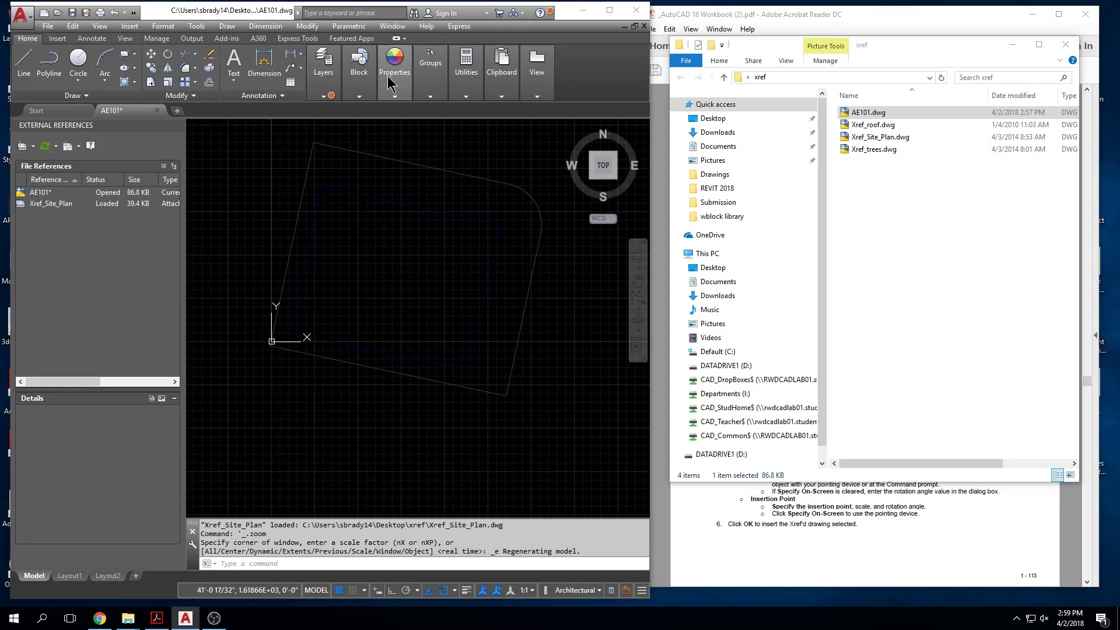
left_click(609, 10)
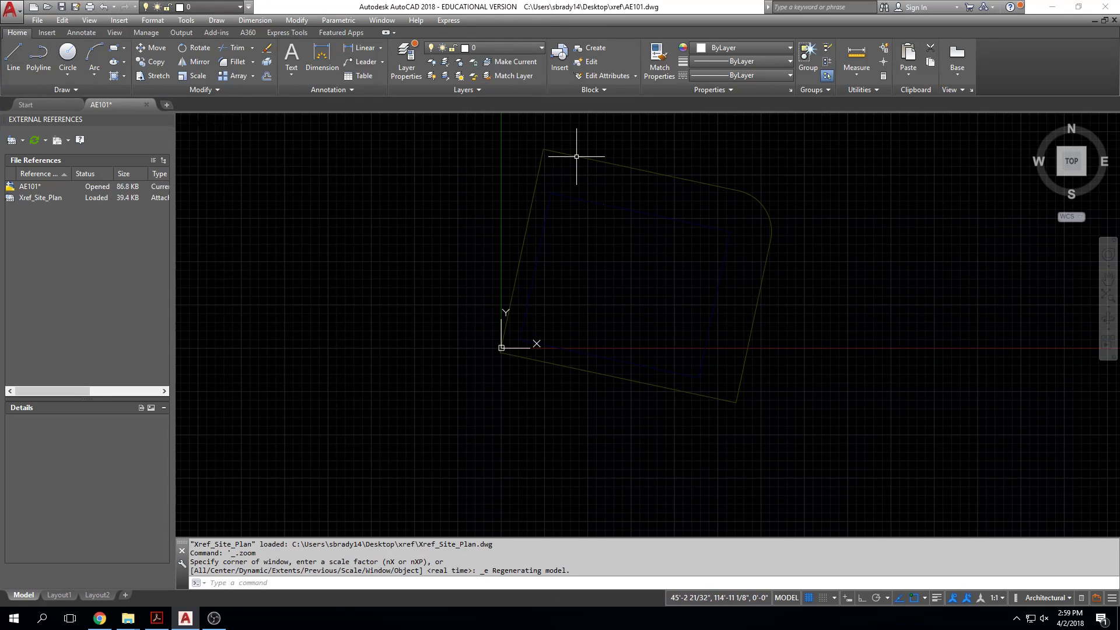
left_click(576, 156)
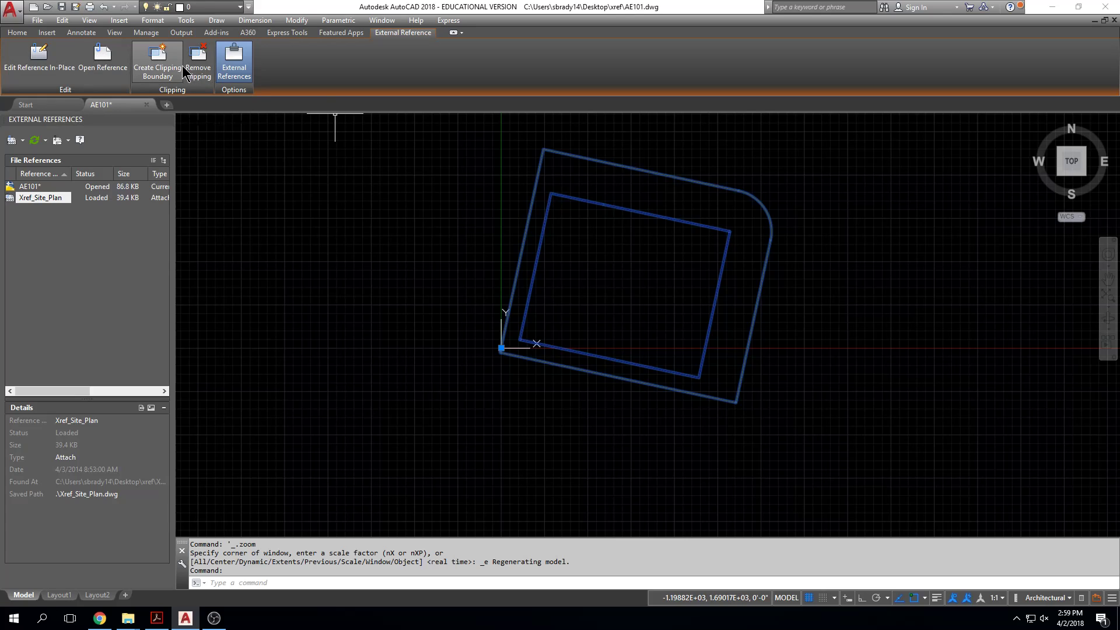
key("Escape")
key("Escape")
key("Escape")
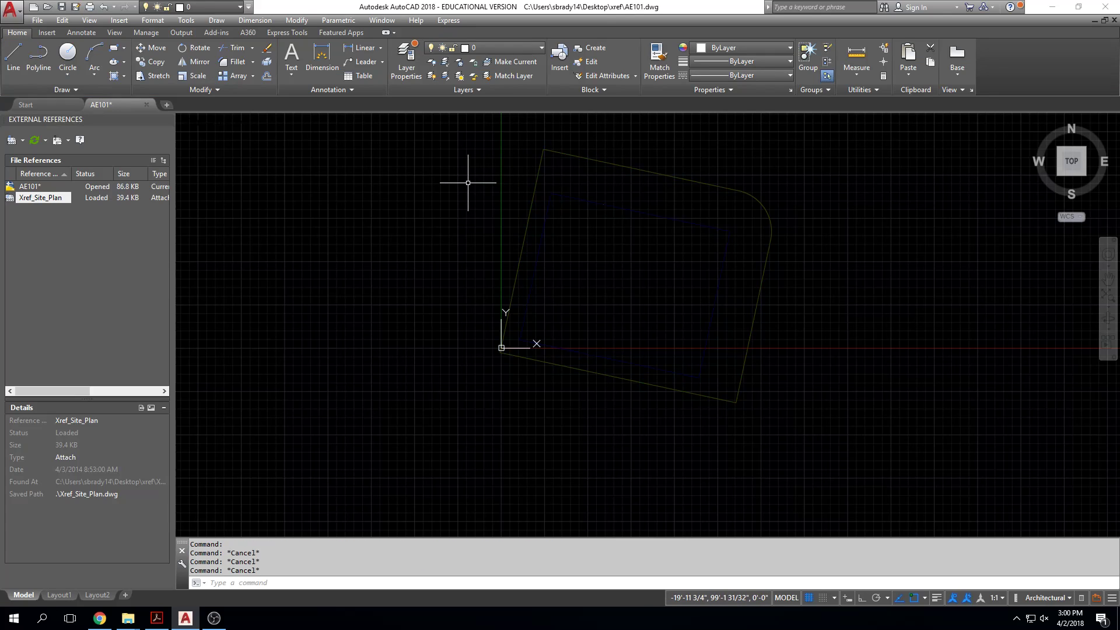
Step: Set the Xref display fade control to -89 in the display options
type("options")
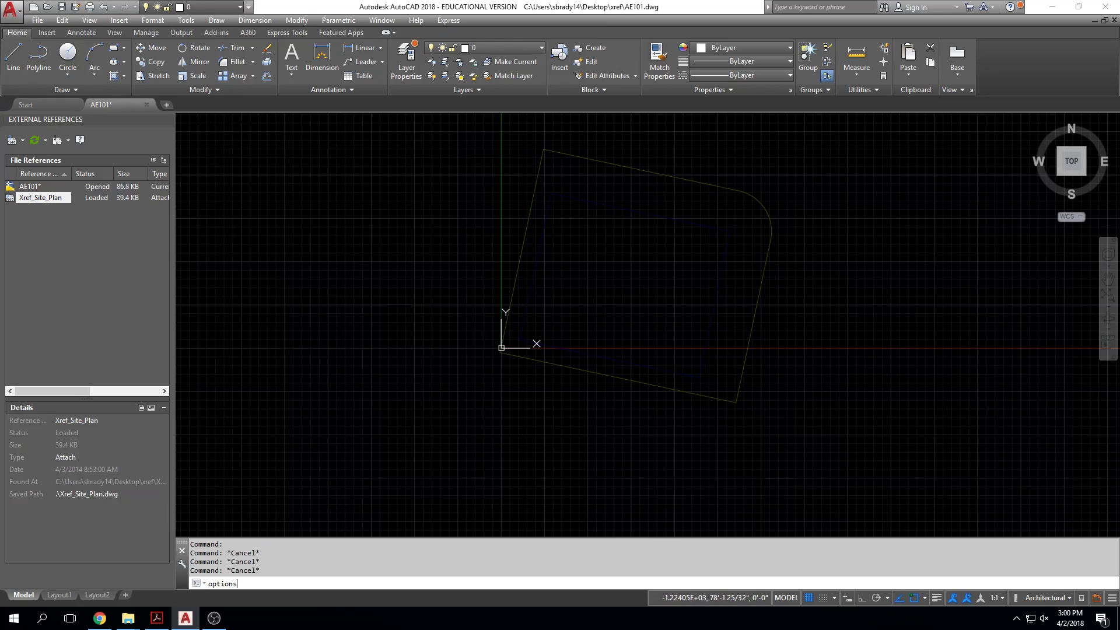
key("Return")
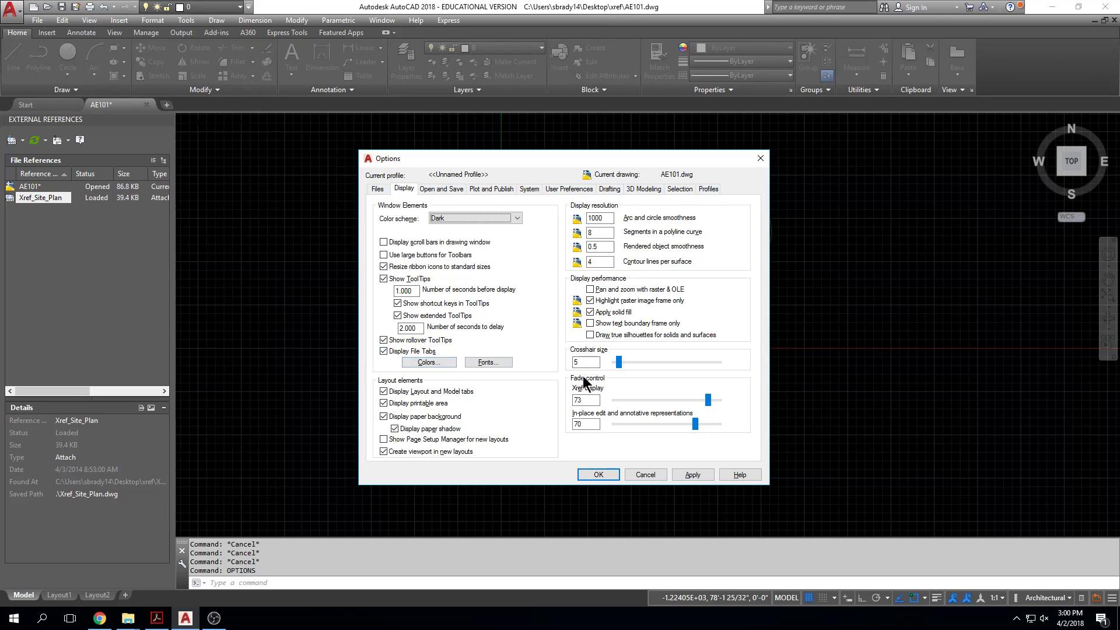
left_click_drag(708, 400, 614, 401)
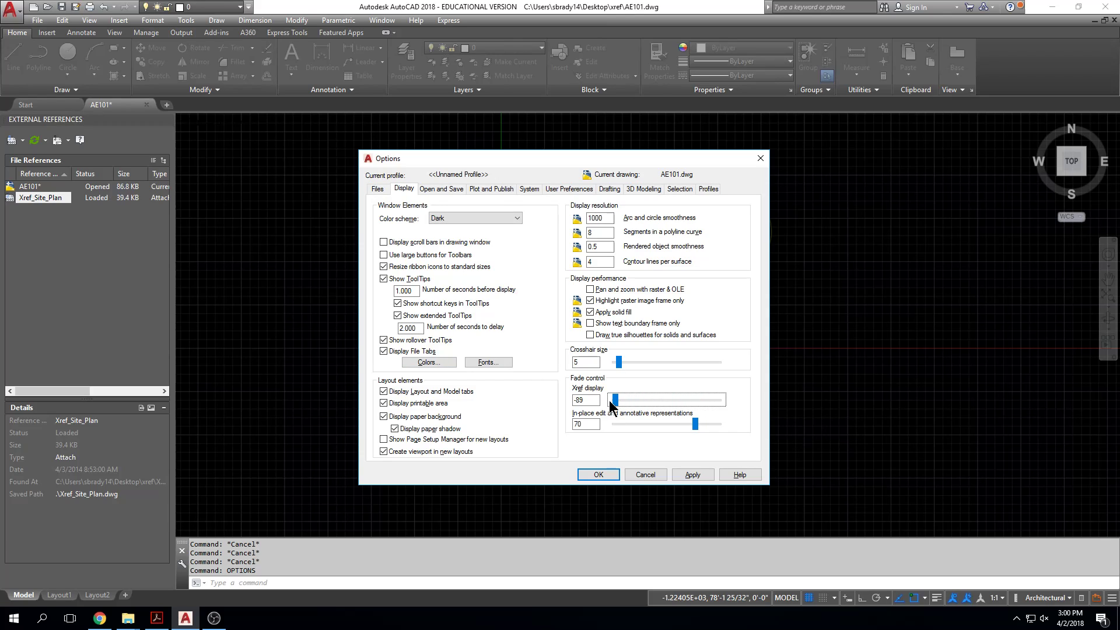
left_click(597, 473)
key("Escape")
key("Escape")
Step: Select the site plan reference by its outer boundary and its inner rectangle to check that both belong to one object
middle_click_drag(643, 323, 607, 330)
middle_click_drag(750, 247, 754, 269)
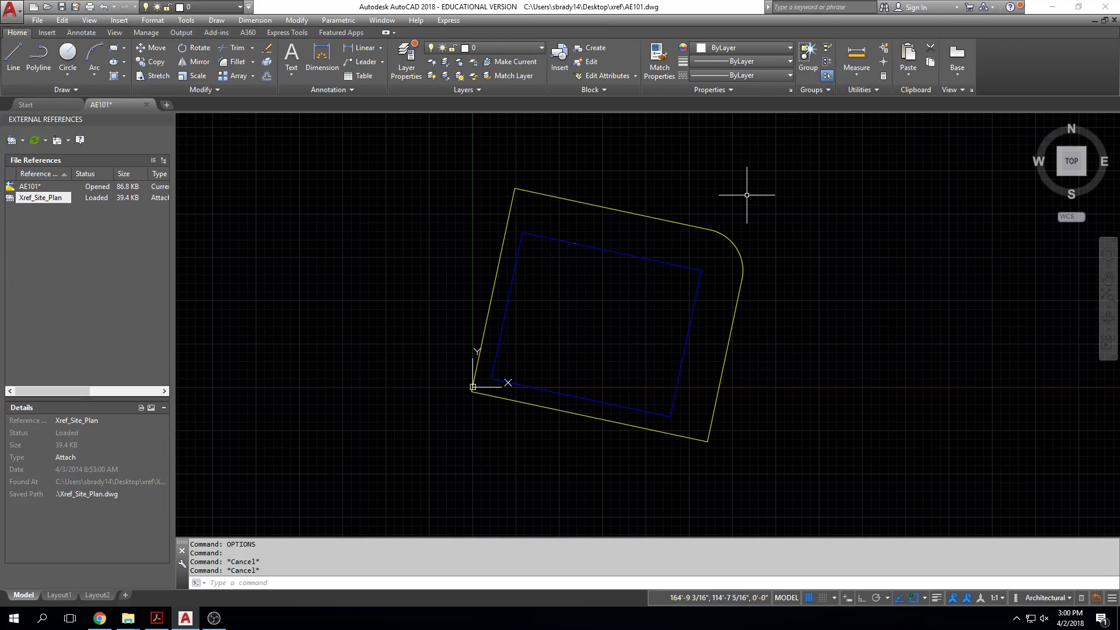
left_click(578, 201)
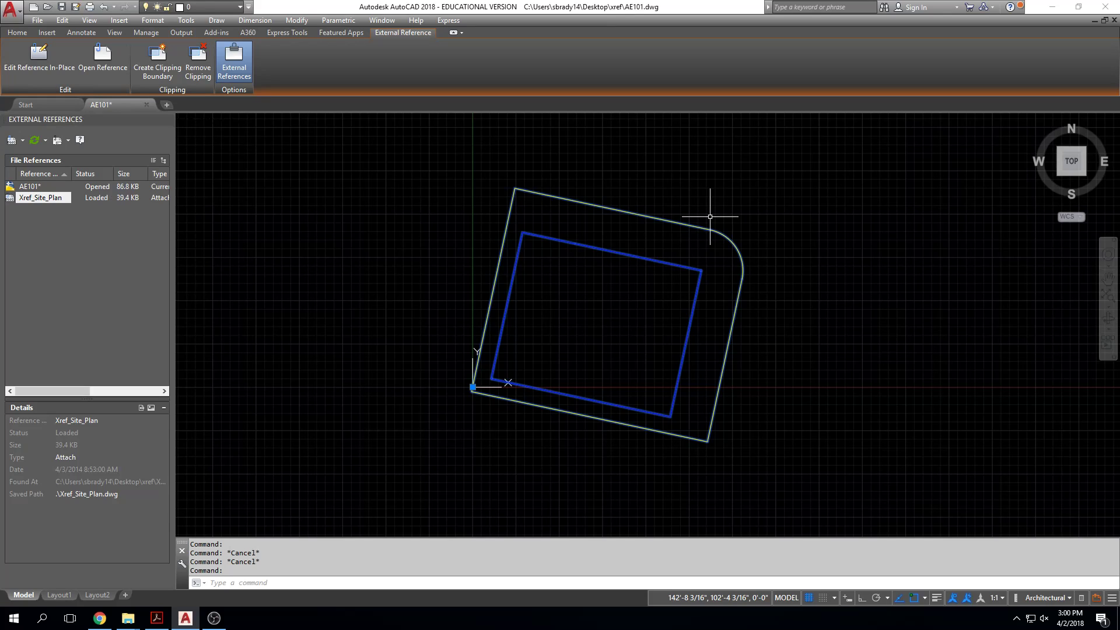
key("Escape")
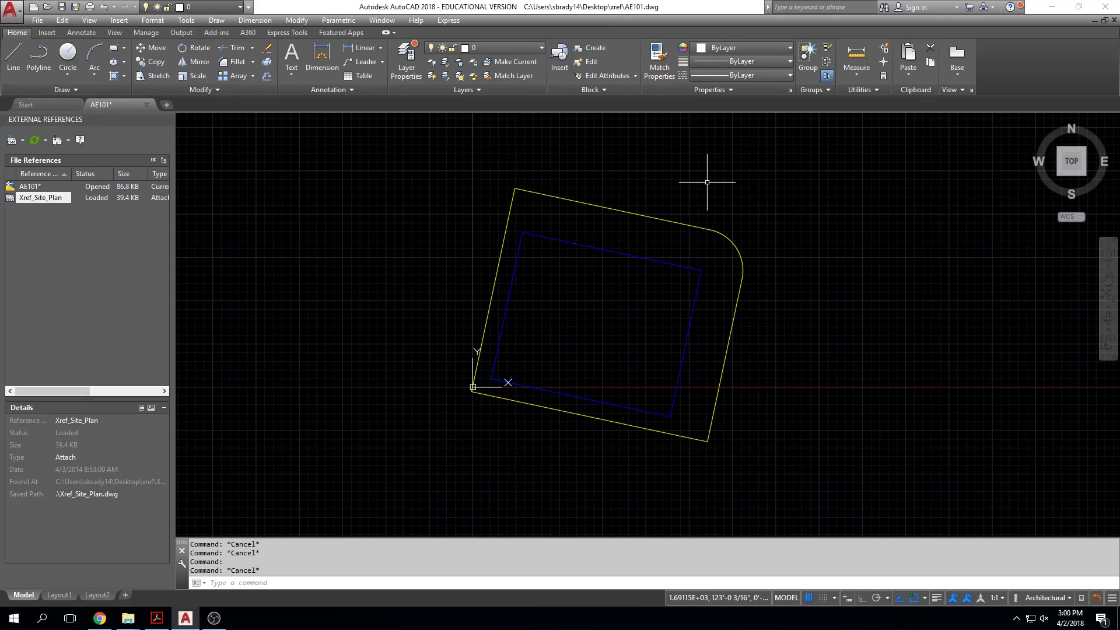
left_click(691, 227)
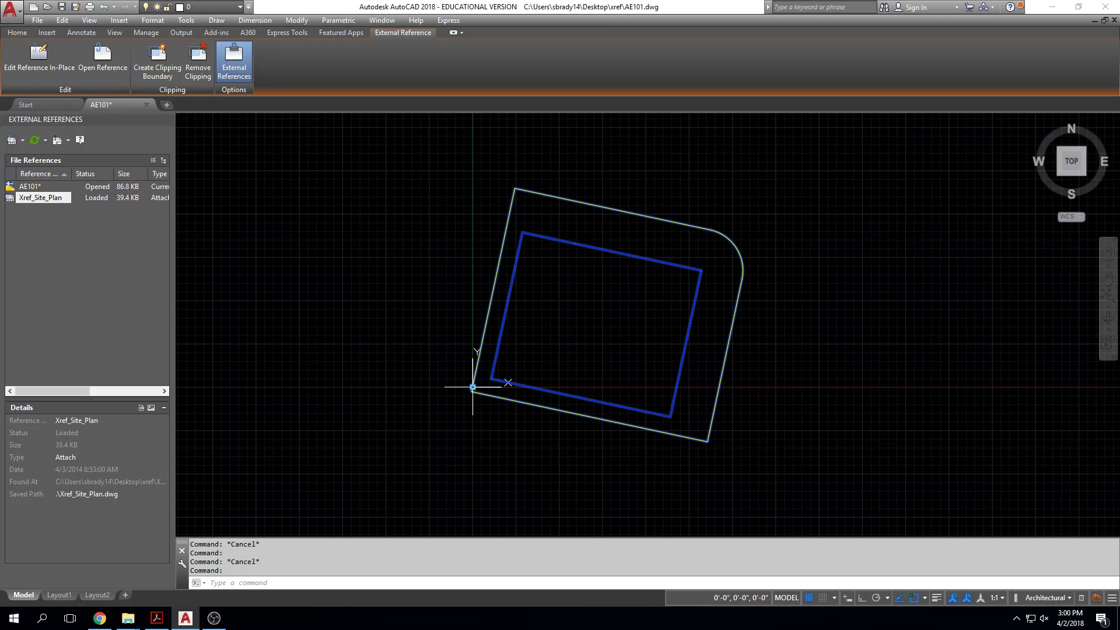
key("Escape")
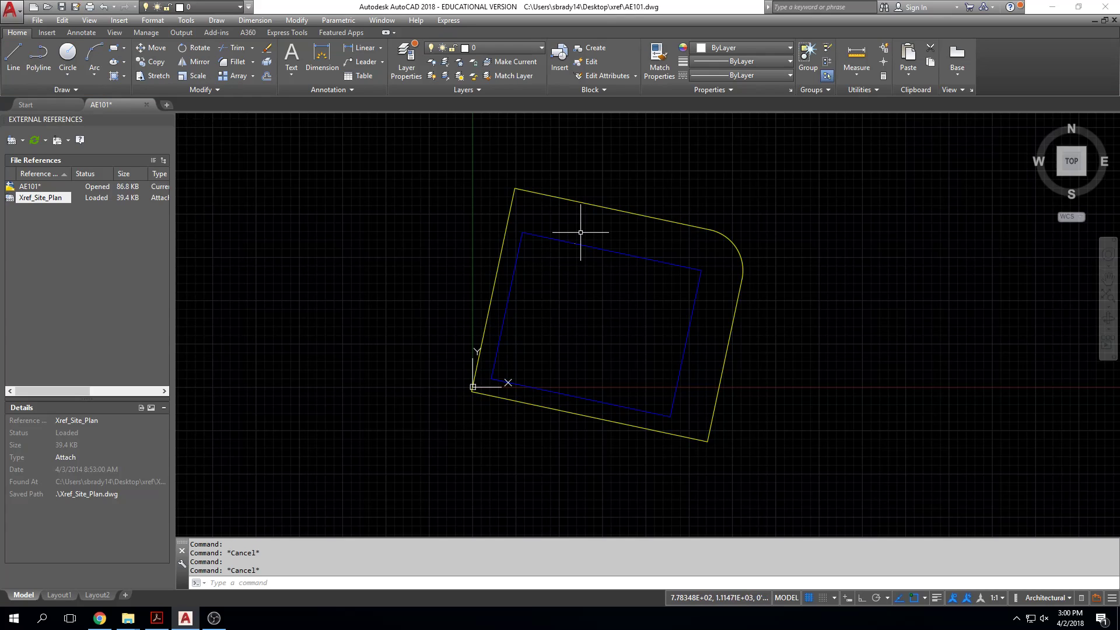
left_click(589, 235)
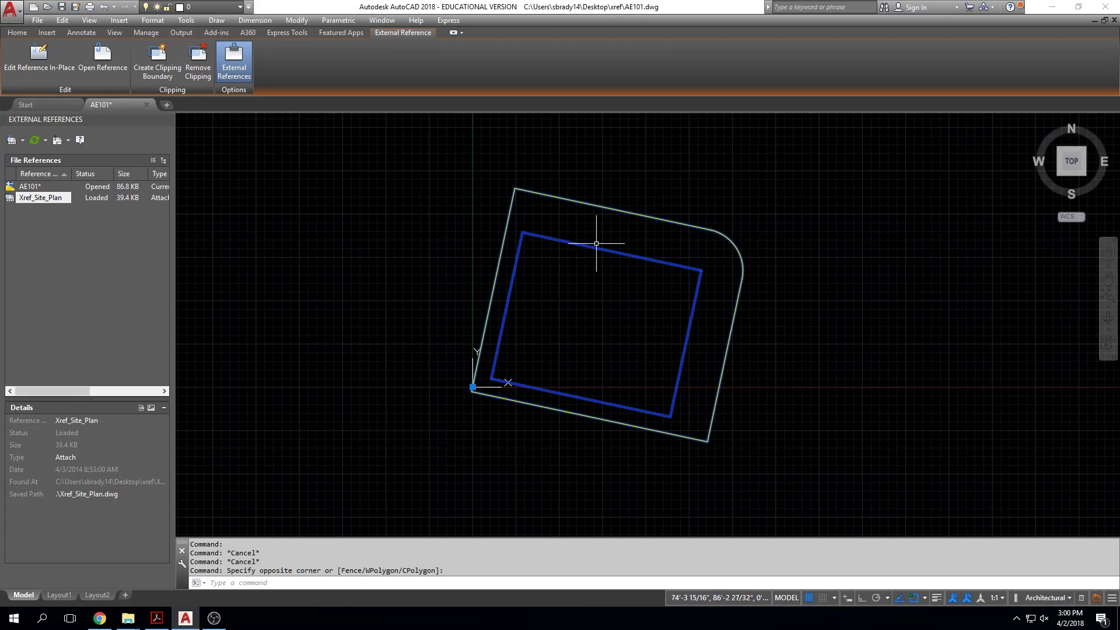
key("Escape")
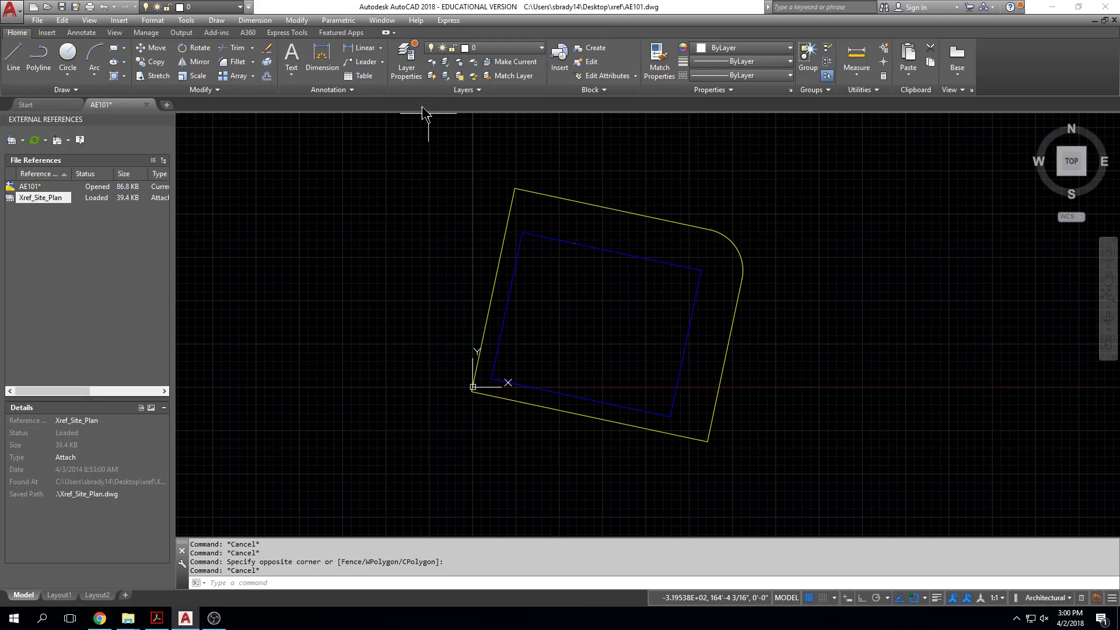
Step: Create two new layers, give Layer2 color 9 and make it the current layer
left_click(411, 65)
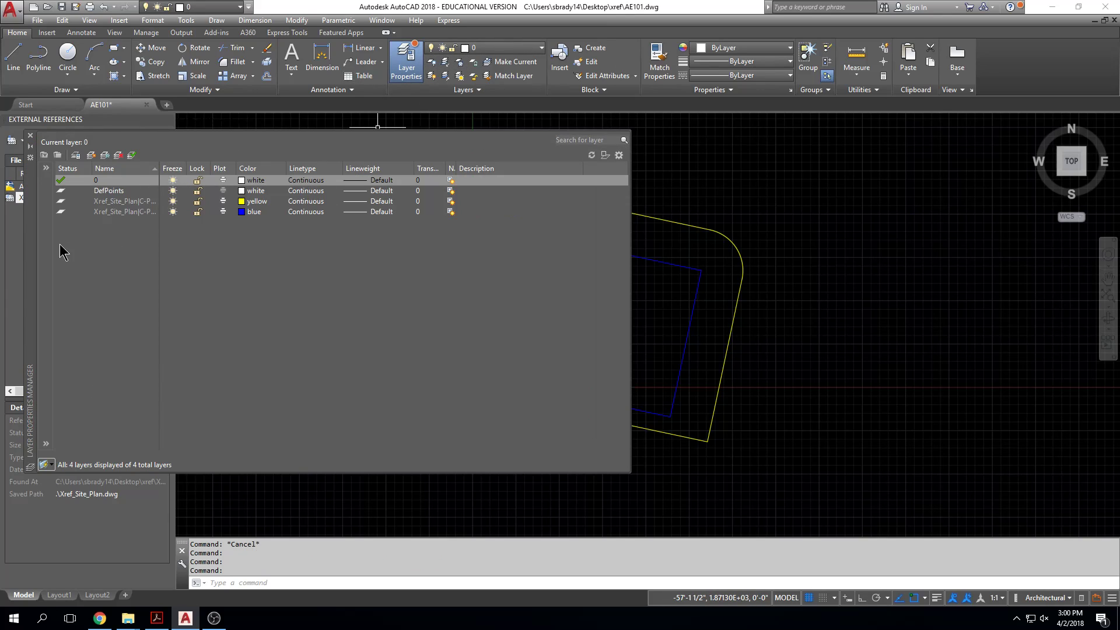
double_click(91, 156)
left_click(248, 192)
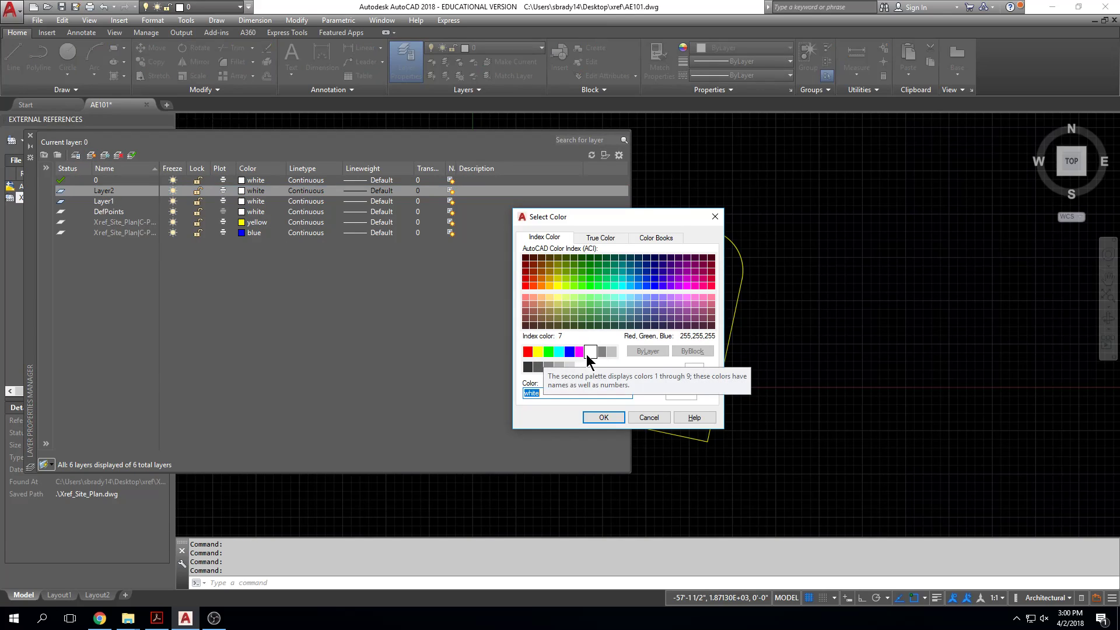
left_click(611, 351)
left_click(604, 417)
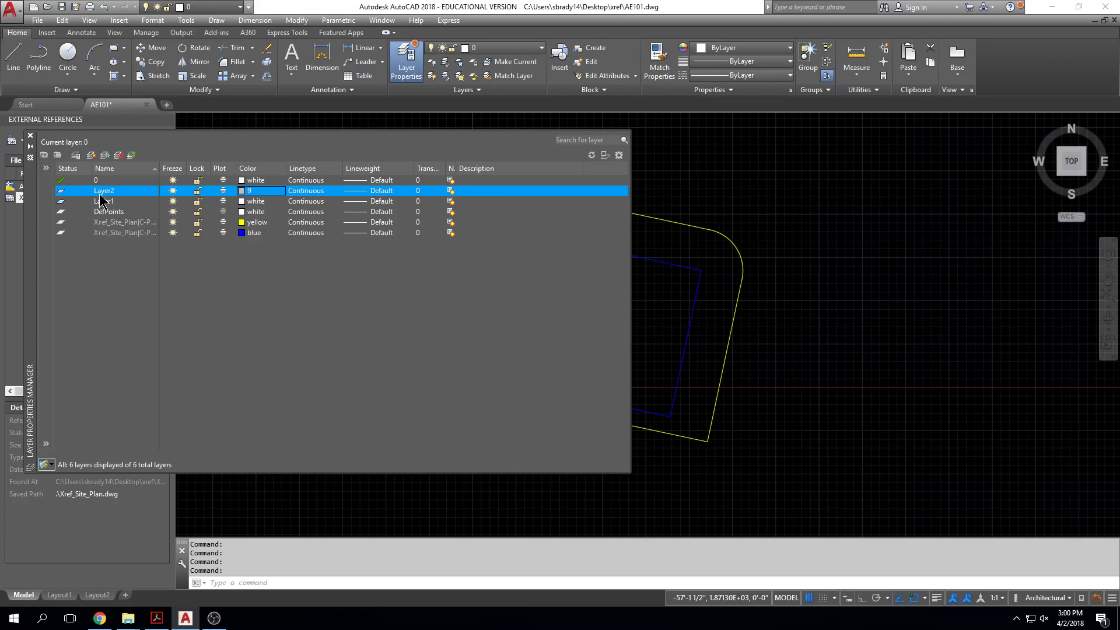
double_click(61, 191)
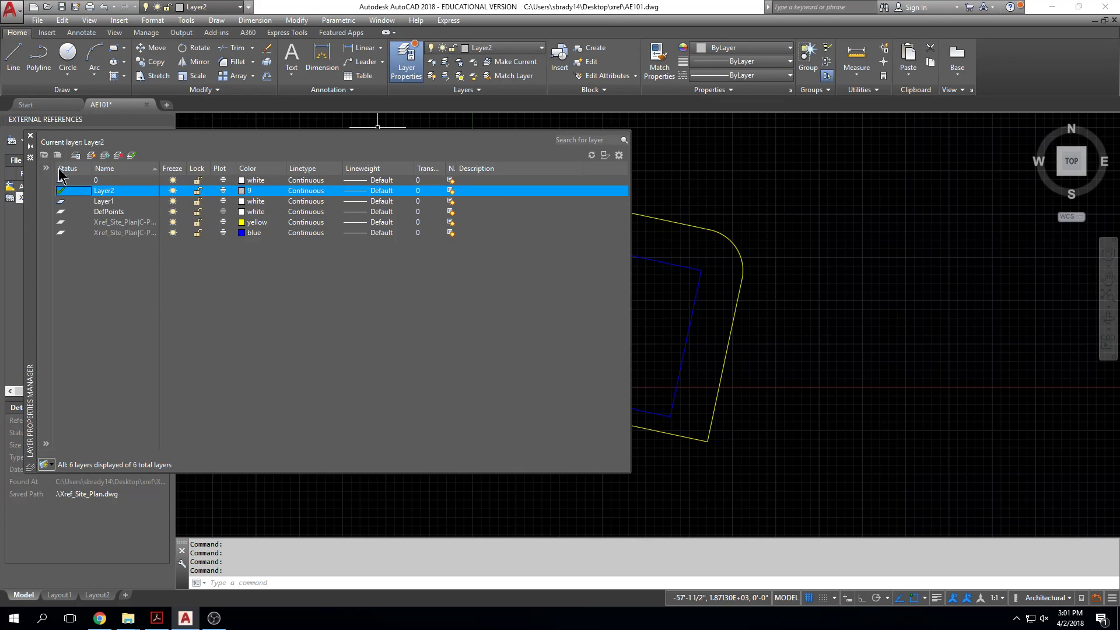
left_click(30, 135)
Step: Draw a line across the site plan from the upper boundary edge to the midpoint of the lower boundary edge
type("l")
key("Return")
left_click(631, 214)
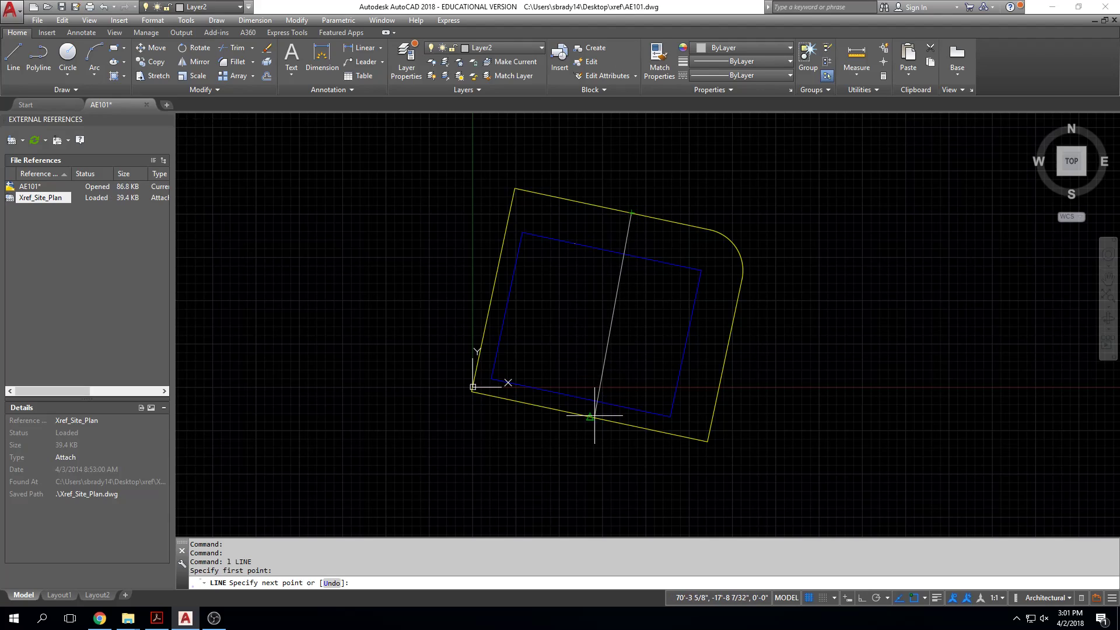
left_click(590, 415)
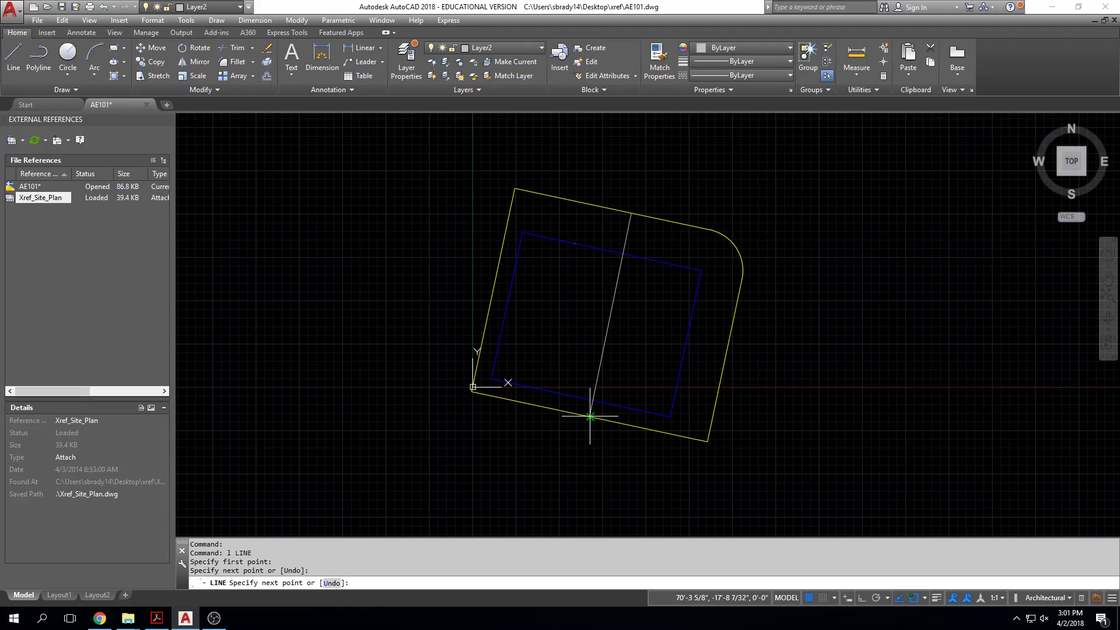
key("Escape")
Step: Move the site plan reference away from the line to the empty area on the line's right side
left_click(742, 230)
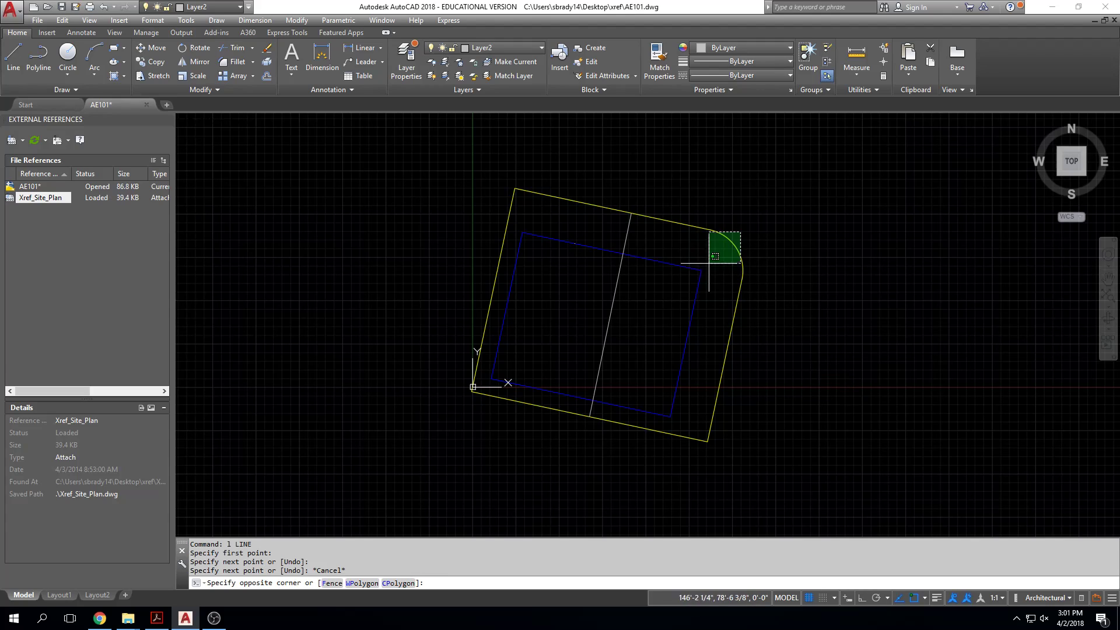
left_click(688, 274)
middle_click_drag(680, 283, 636, 267)
type("m")
key("Return")
left_click(612, 178)
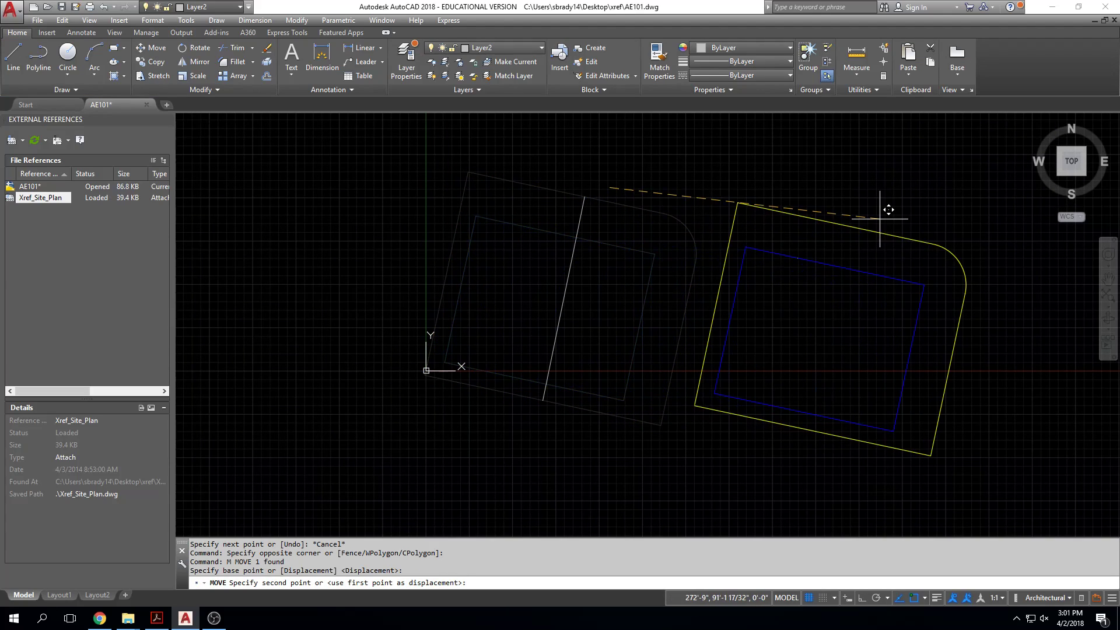
left_click(881, 209)
Step: Try to rotate the moved site plan reference about a base point inside its inner rectangle
type("ro")
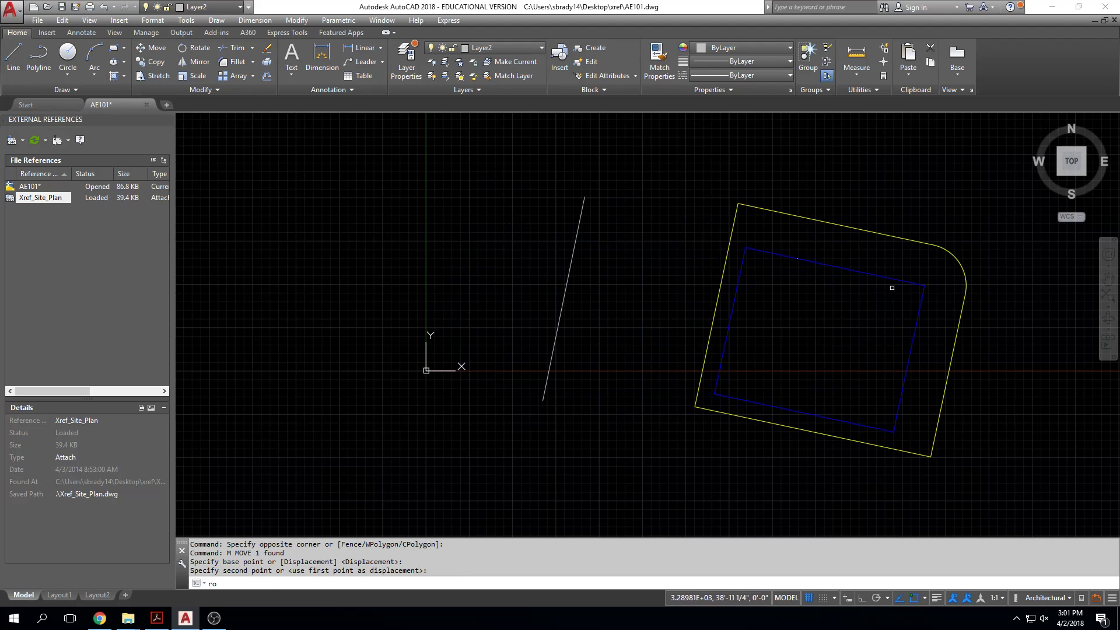
key("Return")
left_click(896, 200)
left_click(800, 353)
key("Return")
left_click(831, 357)
key("Escape")
key("Escape")
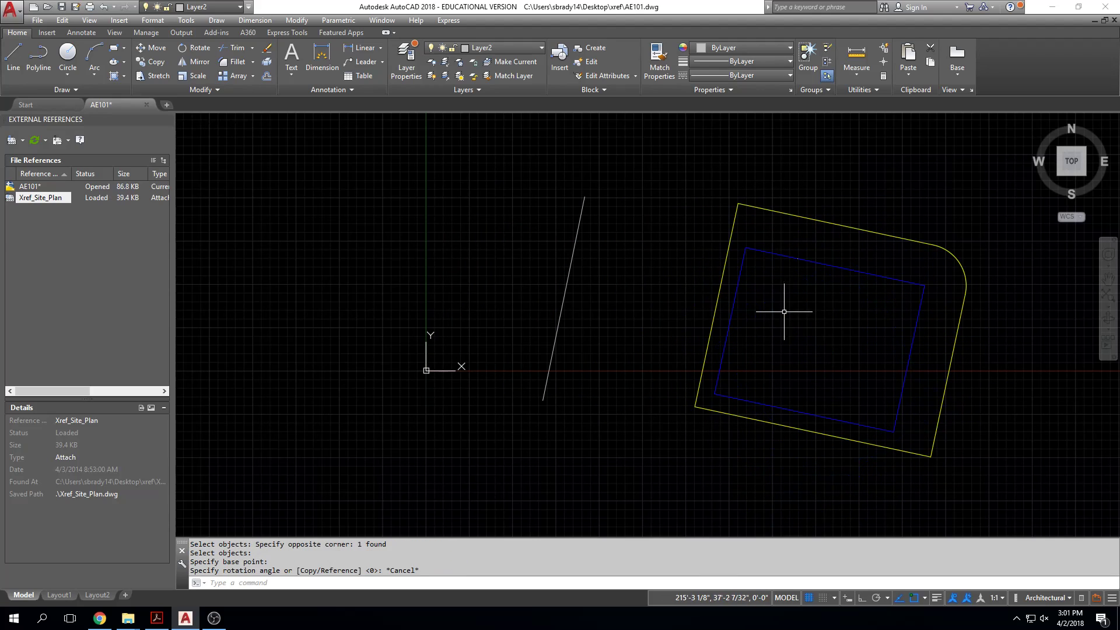
Step: Undo the rotate and move operations on the site plan reference and erase the line drawn across it
type("u")
key("Return")
key("Return")
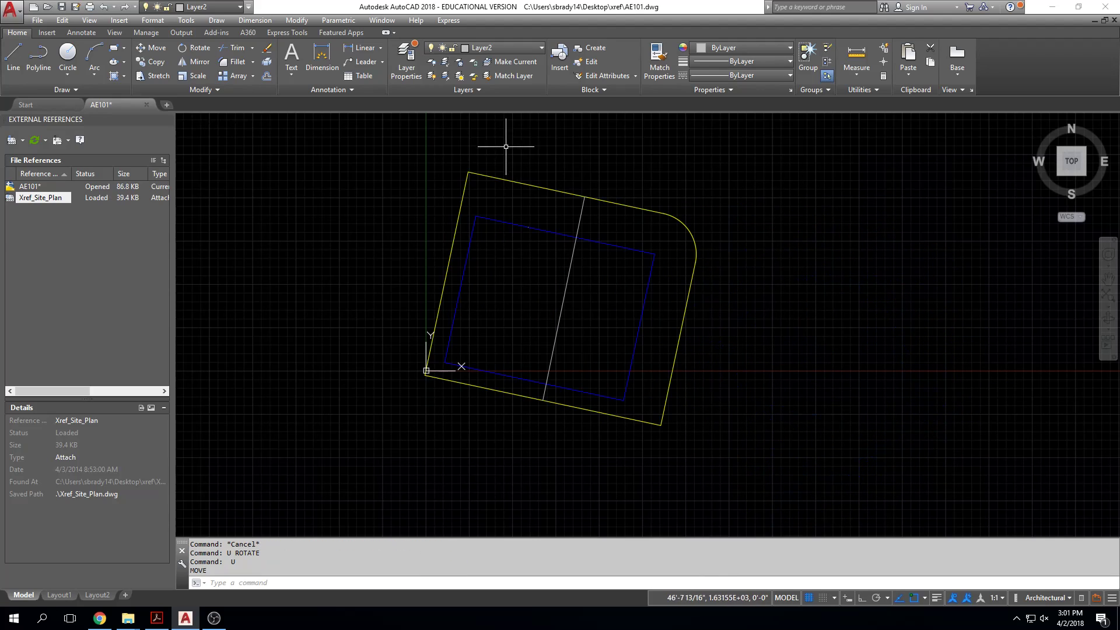
left_click(582, 216)
key("Delete")
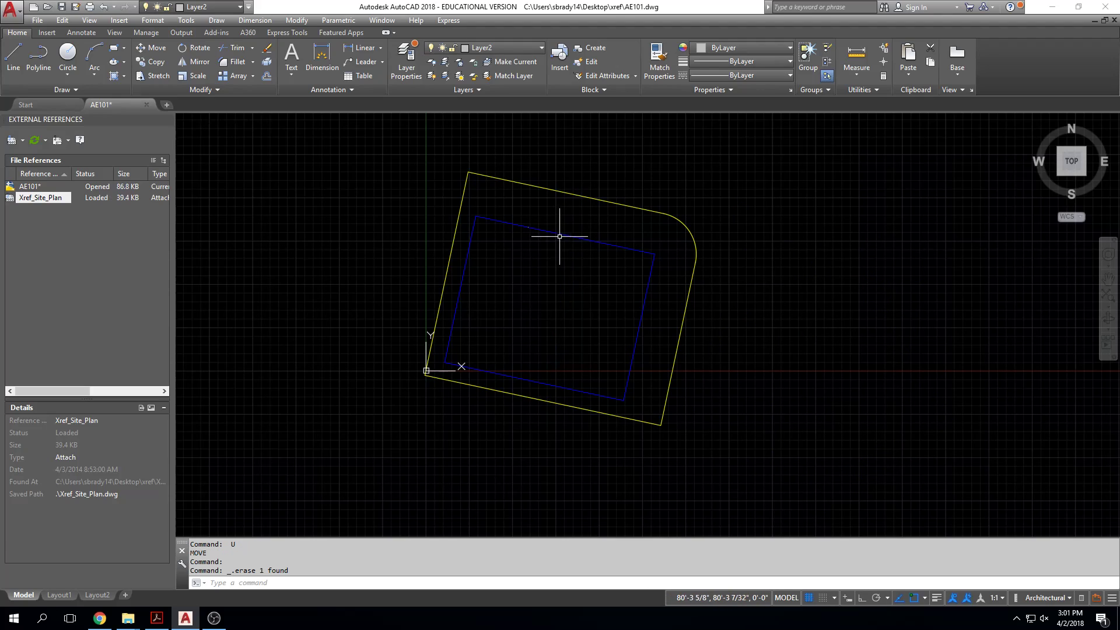
Step: Select the site plan reference in the drawing and review its entry in the External References palette
left_click(500, 178)
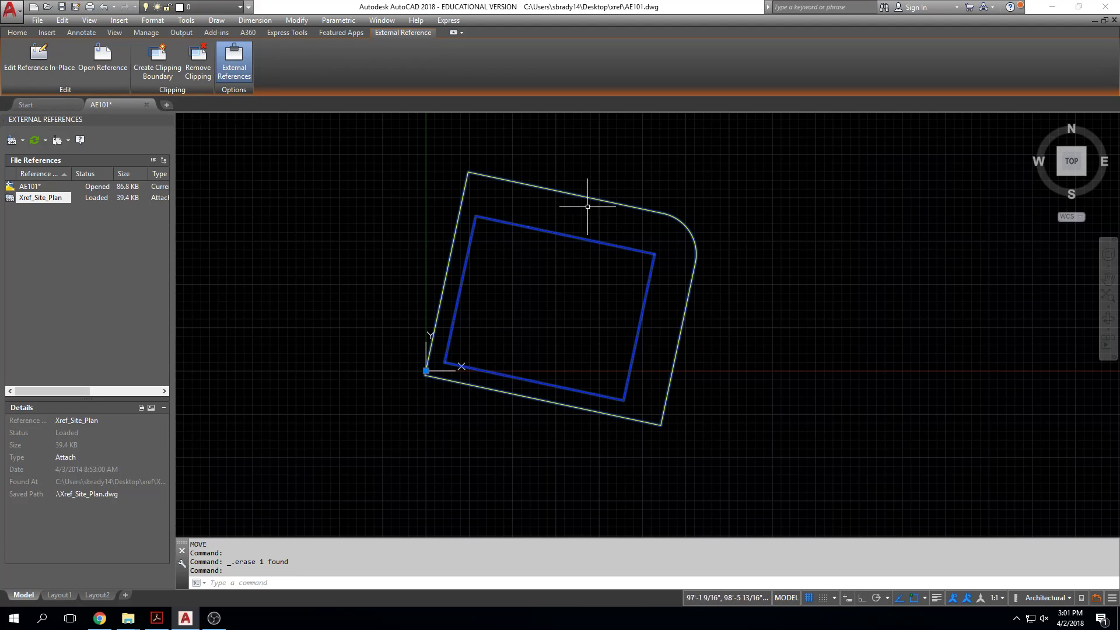
key("Escape")
key("Escape")
key("Escape")
key("Escape")
middle_click_drag(606, 271, 622, 325)
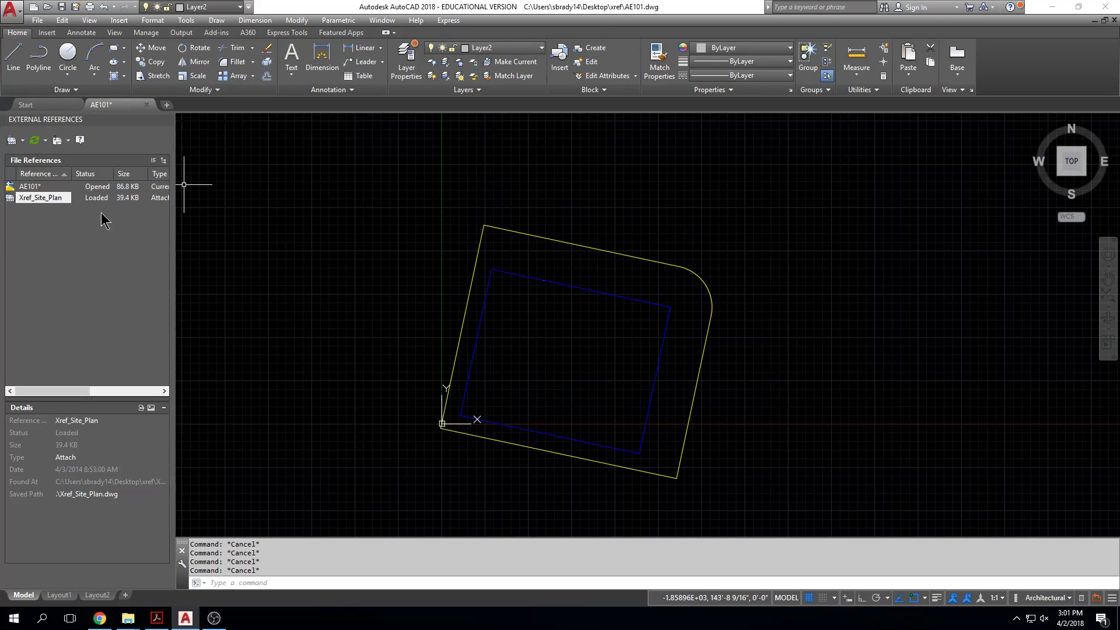
mouse_move(11, 200)
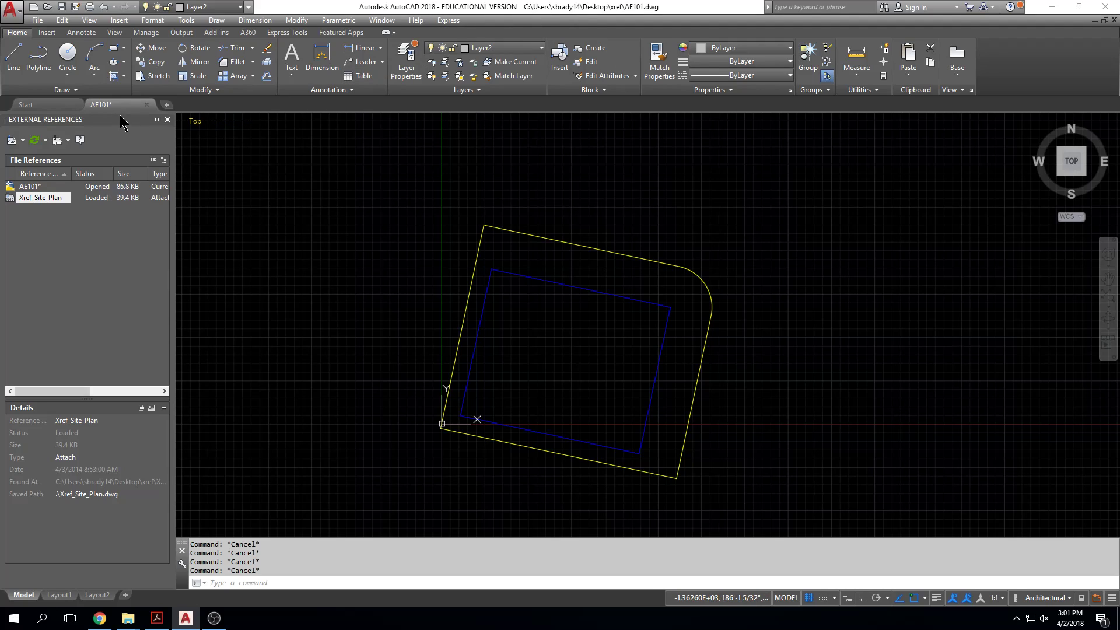
mouse_move(105, 111)
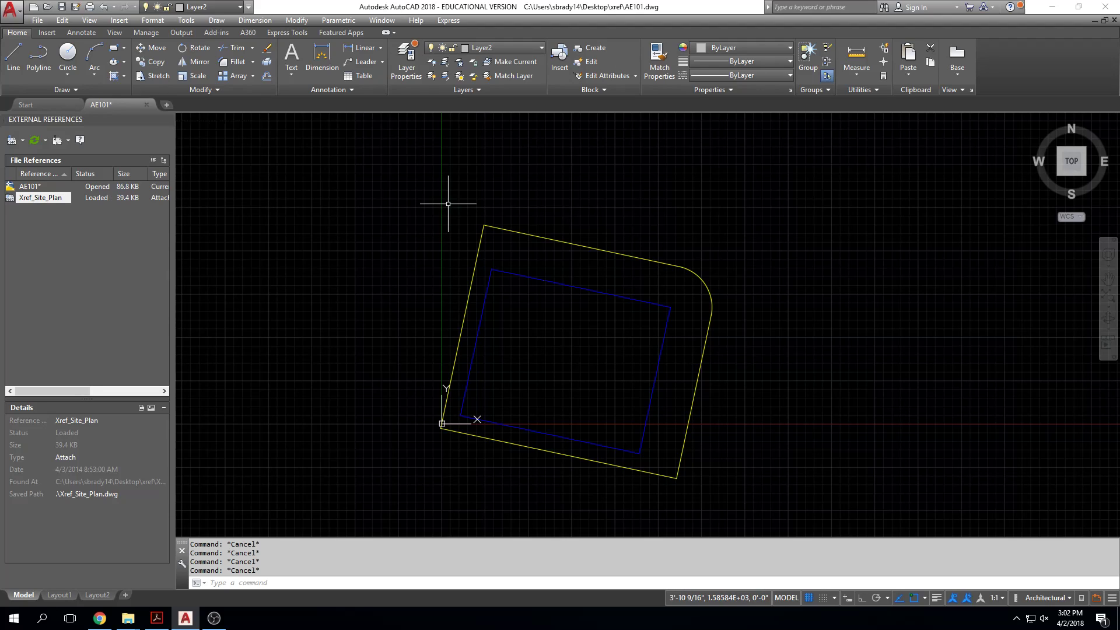
Step: Widen the layer list's Name column and examine the two layers that come from Xref_Site_Plan
left_click(410, 62)
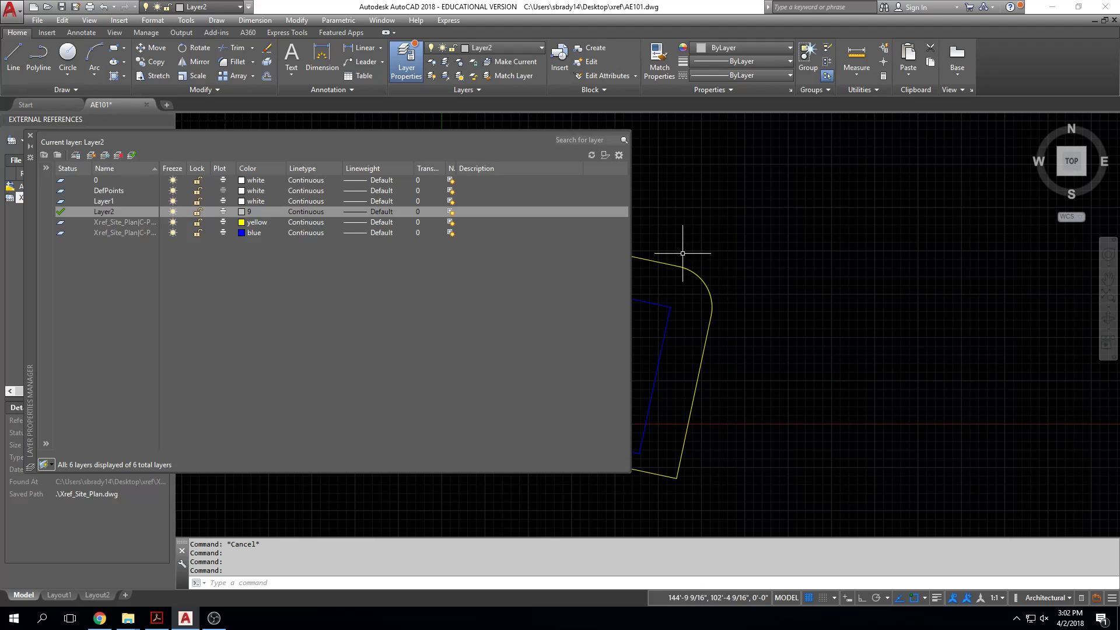
left_click_drag(159, 168, 211, 167)
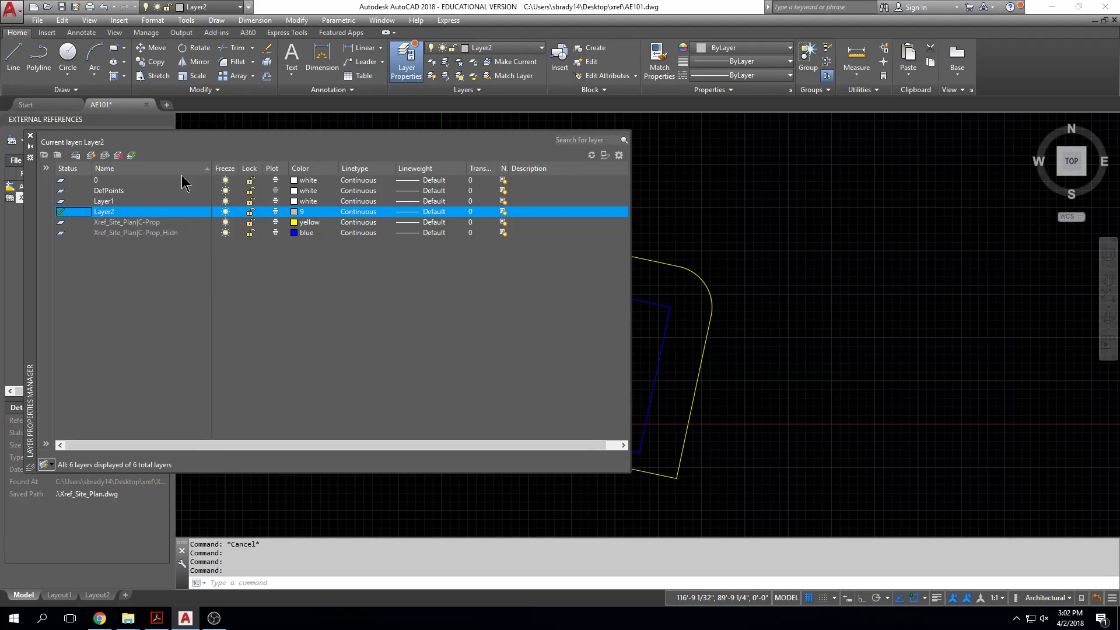
left_click(103, 225)
left_click(103, 234)
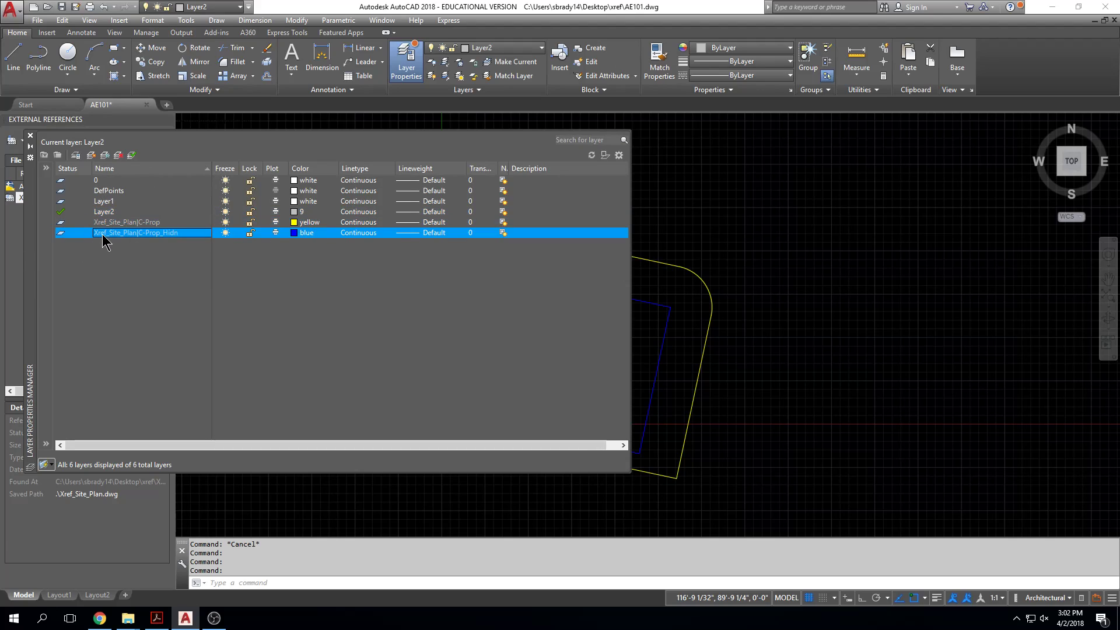
Step: Freeze the reference layers Xref_Site_Plan|C-Prop and Xref_Site_Plan|C-Prop_Hidn
left_click(128, 212)
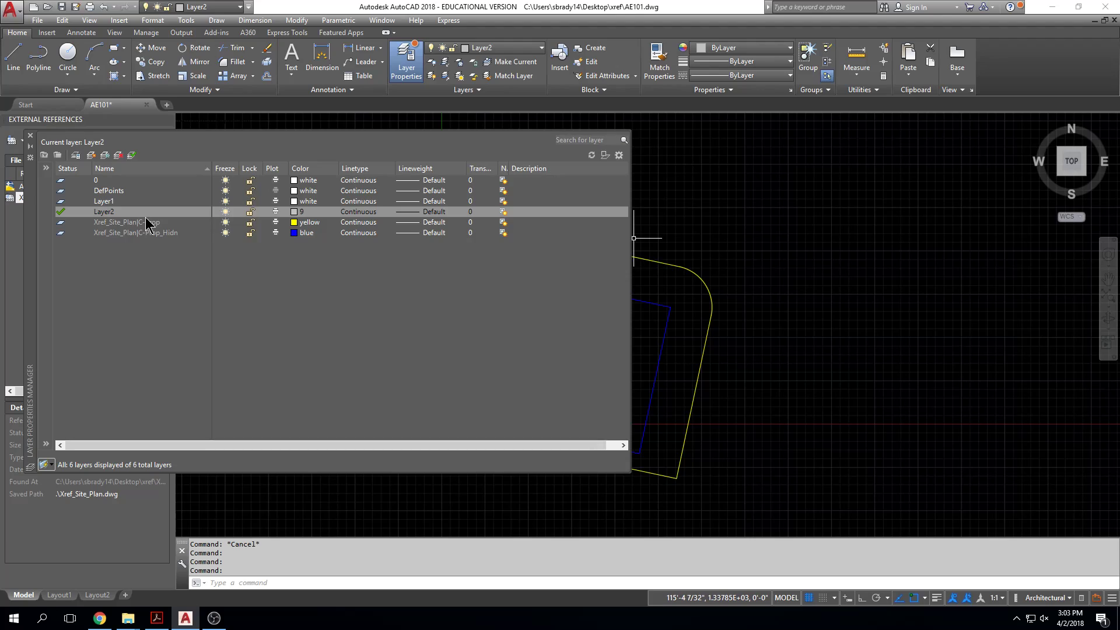
left_click(225, 222)
left_click(226, 233)
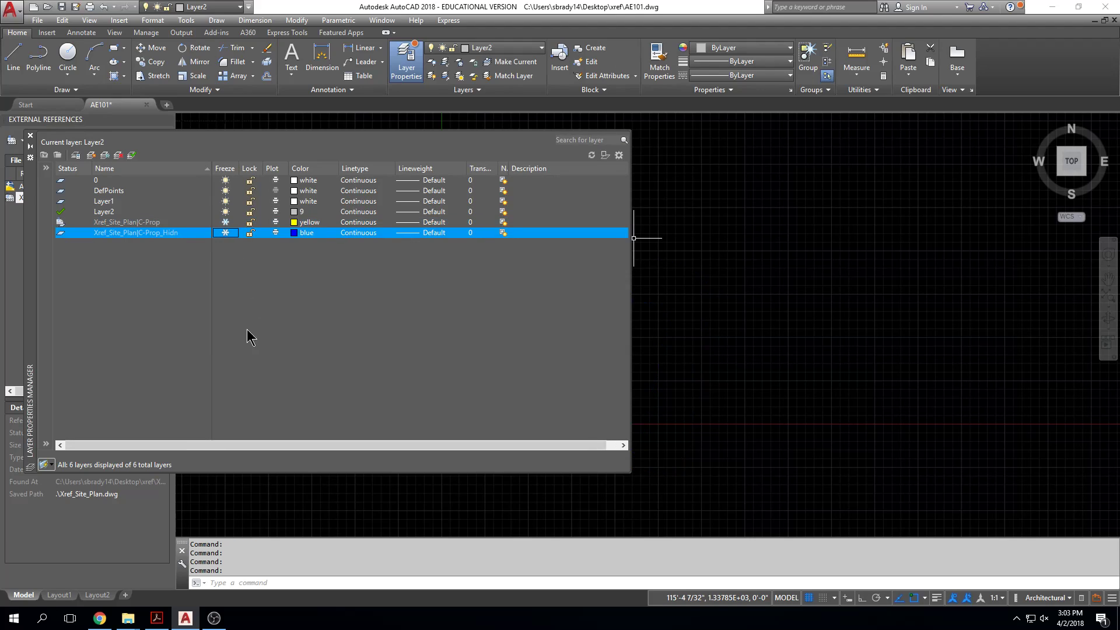
Step: Thaw the layers Xref_Site_Plan|C-Prop and Xref_Site_Plan|C-Prop_Hidn, and narrow the layer manager to uncover the site plan
left_click(225, 222)
left_click(225, 233)
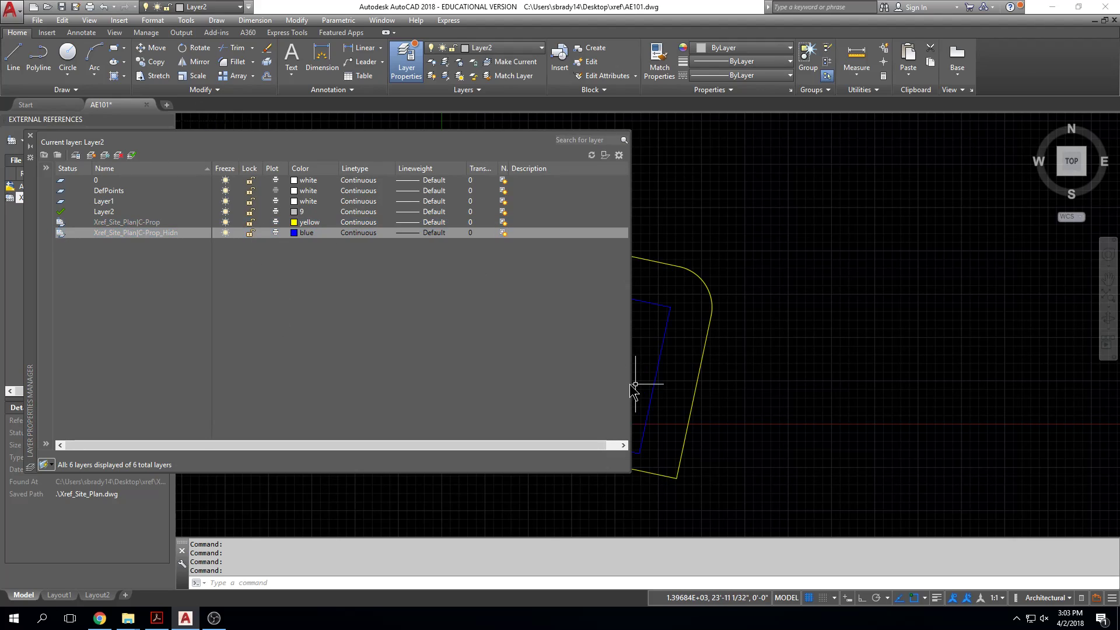
left_click_drag(632, 384, 418, 384)
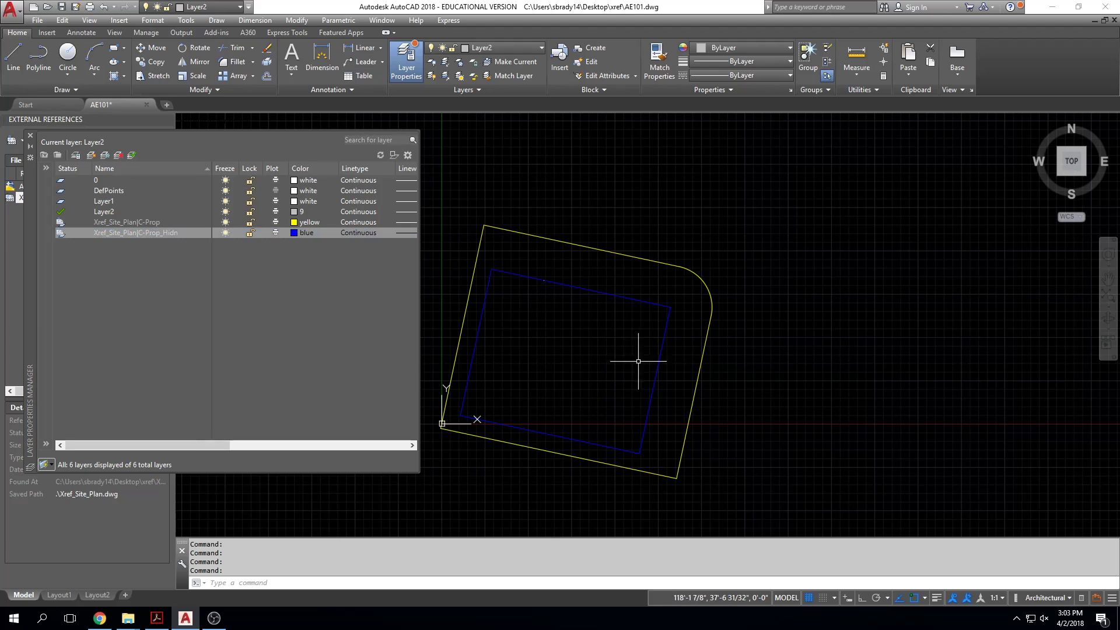
middle_click_drag(675, 362, 798, 353)
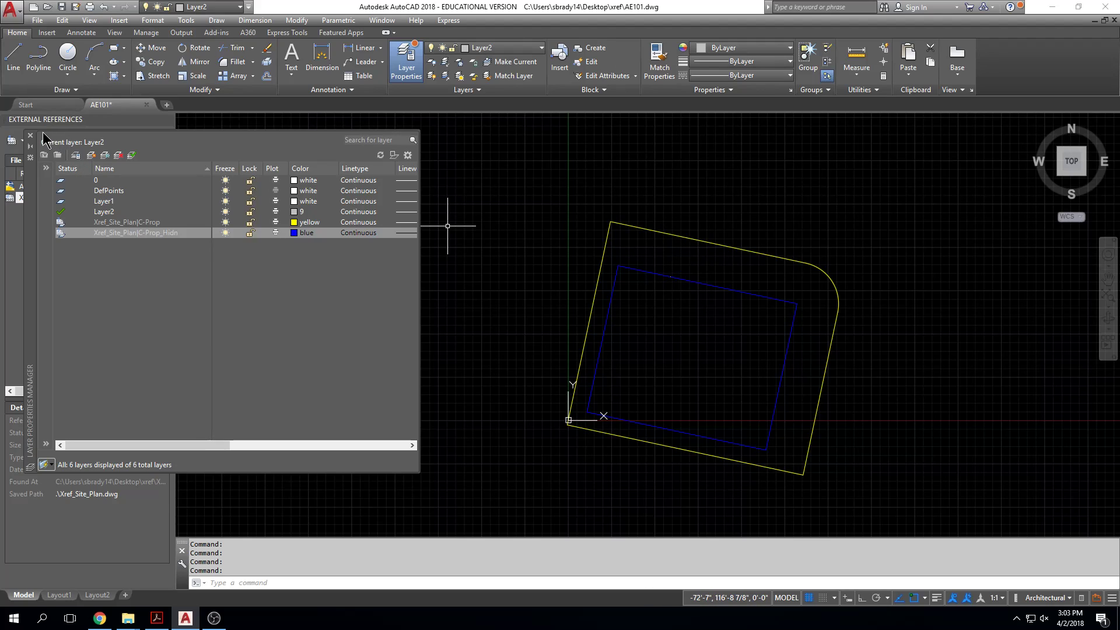
Step: Select the site plan reference in the drawing and check which layer it is assigned to
key("Escape")
middle_click_drag(828, 268, 827, 302)
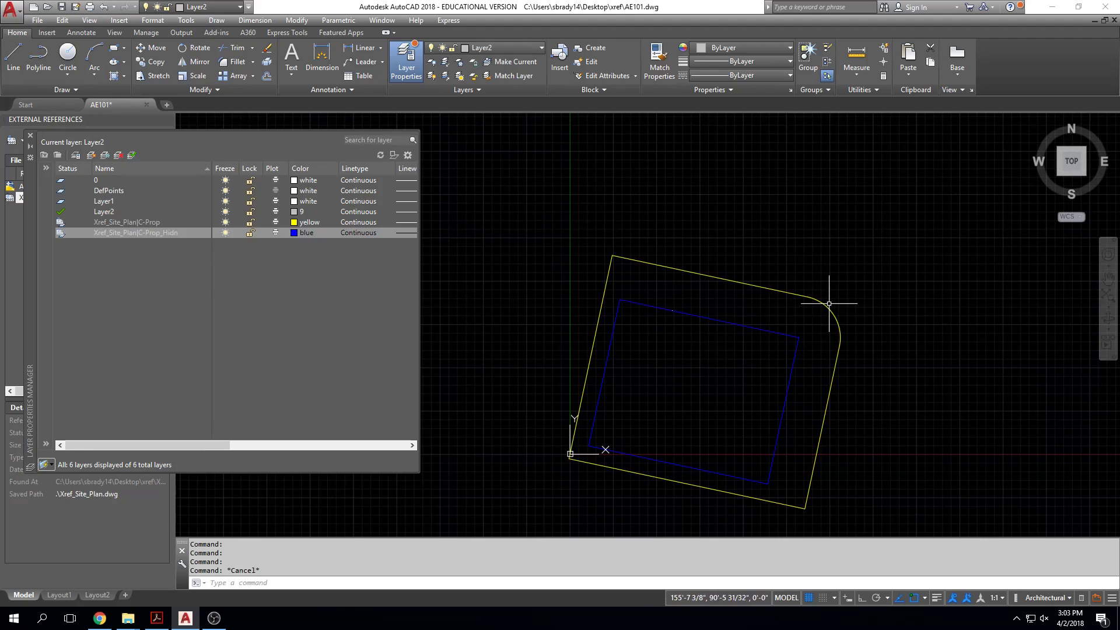
left_click(823, 301)
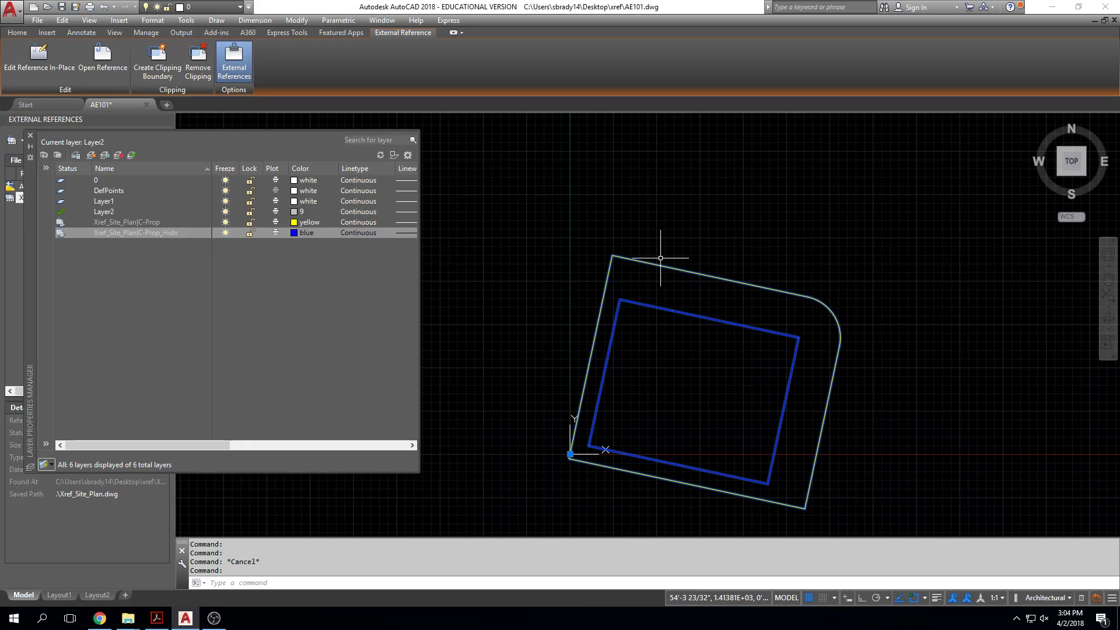
left_click(17, 33)
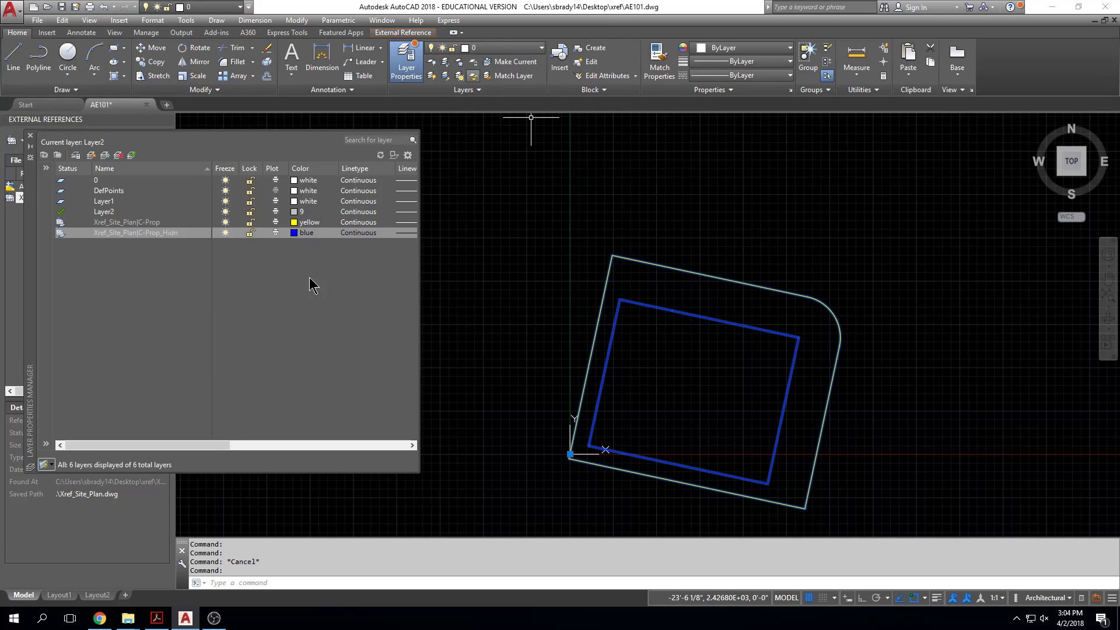
Step: Create a new layer named vport
left_click(91, 155)
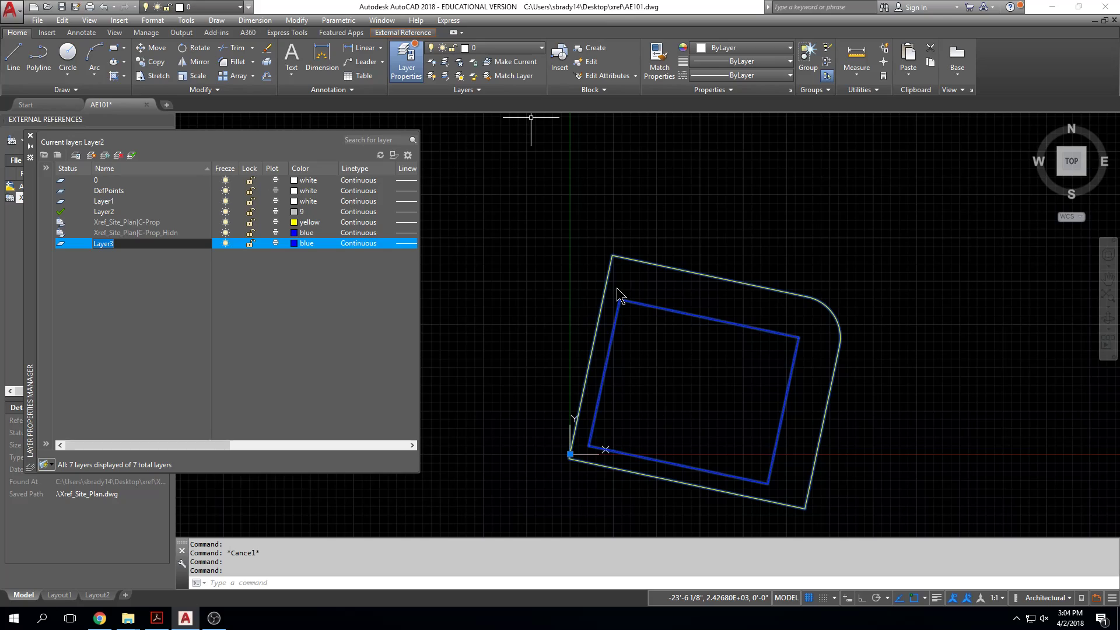
key("Return")
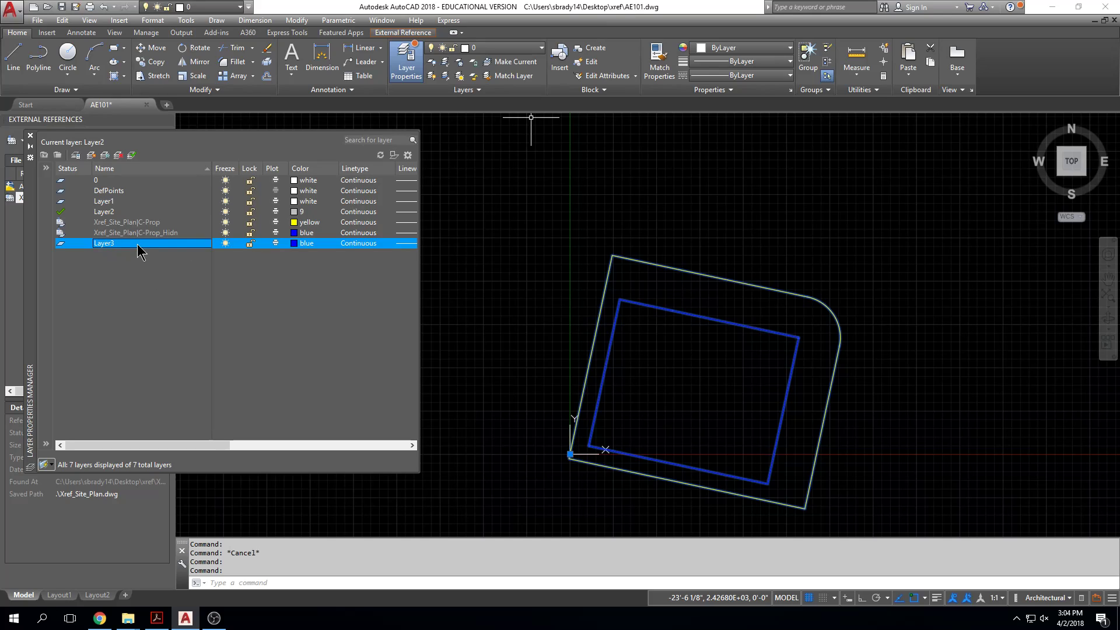
left_click(132, 243)
type("n")
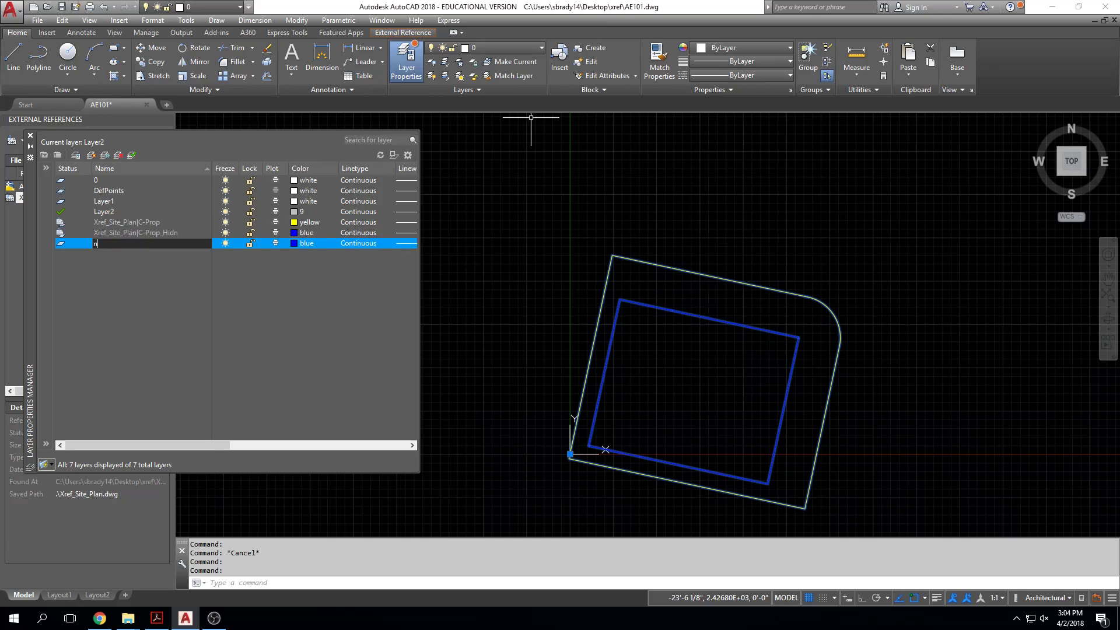
type("port")
key("Return")
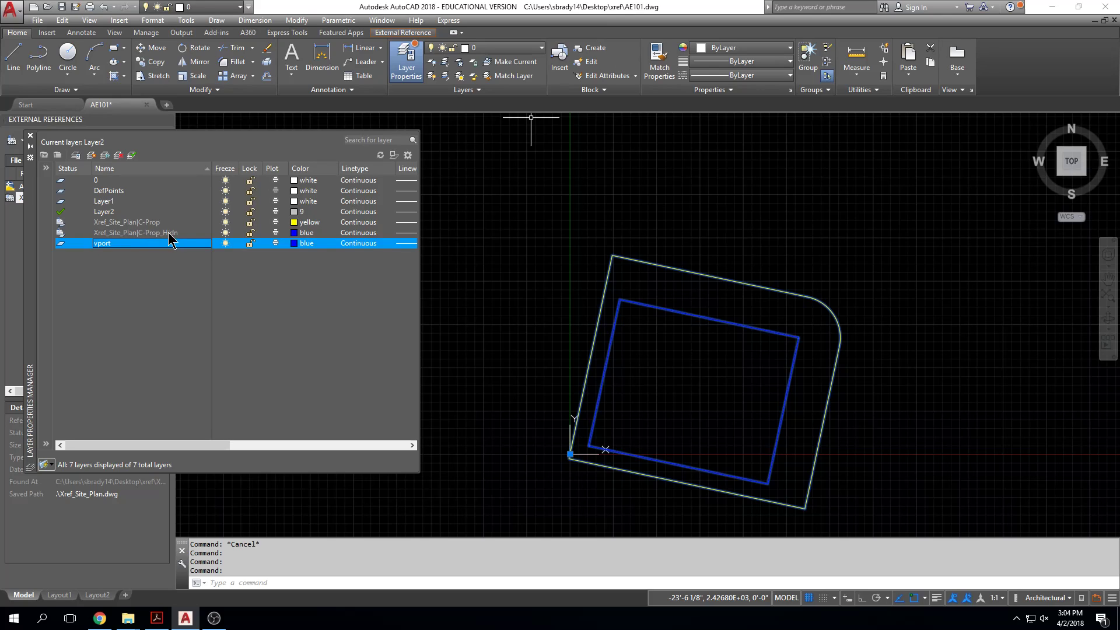
Step: Assign the site plan reference to the layer vport
key("Escape")
left_click(708, 213)
left_click(603, 360)
left_click(16, 33)
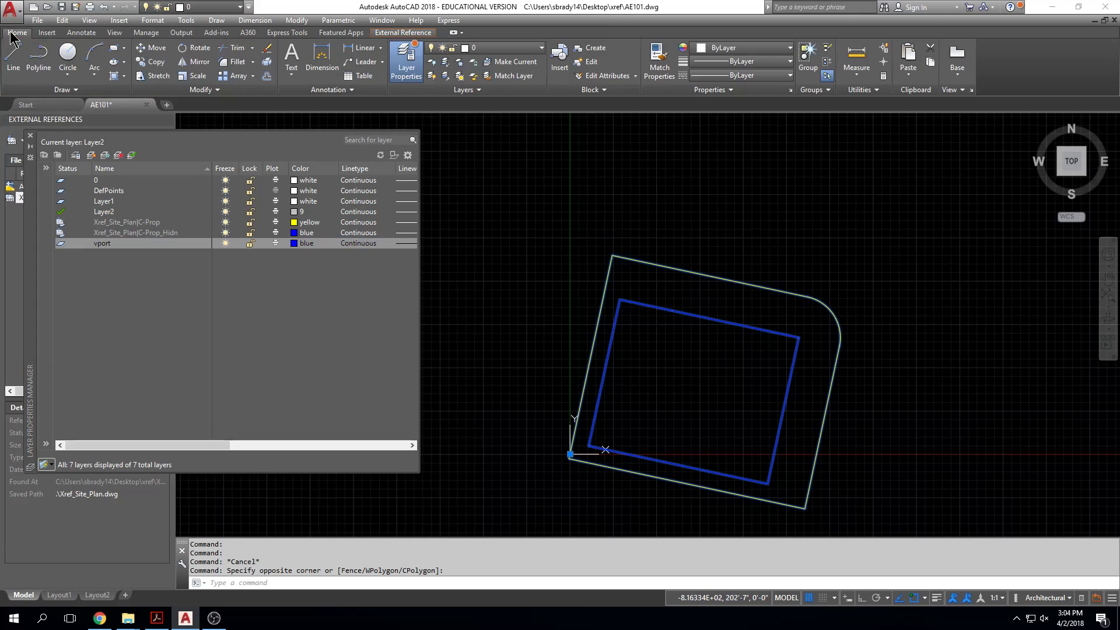
left_click(473, 49)
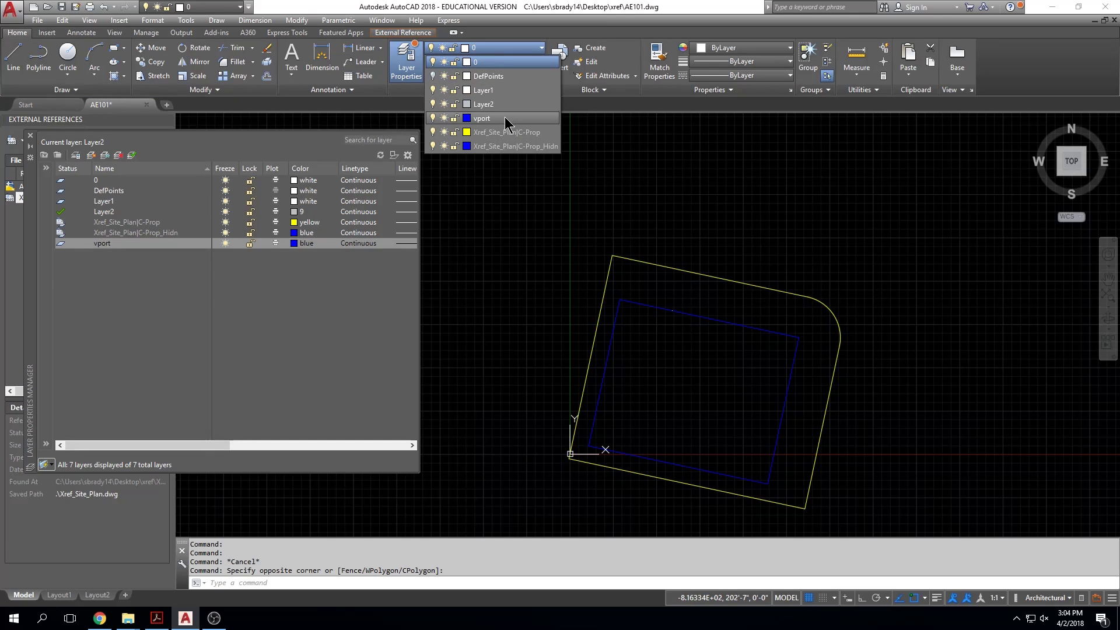
left_click(482, 106)
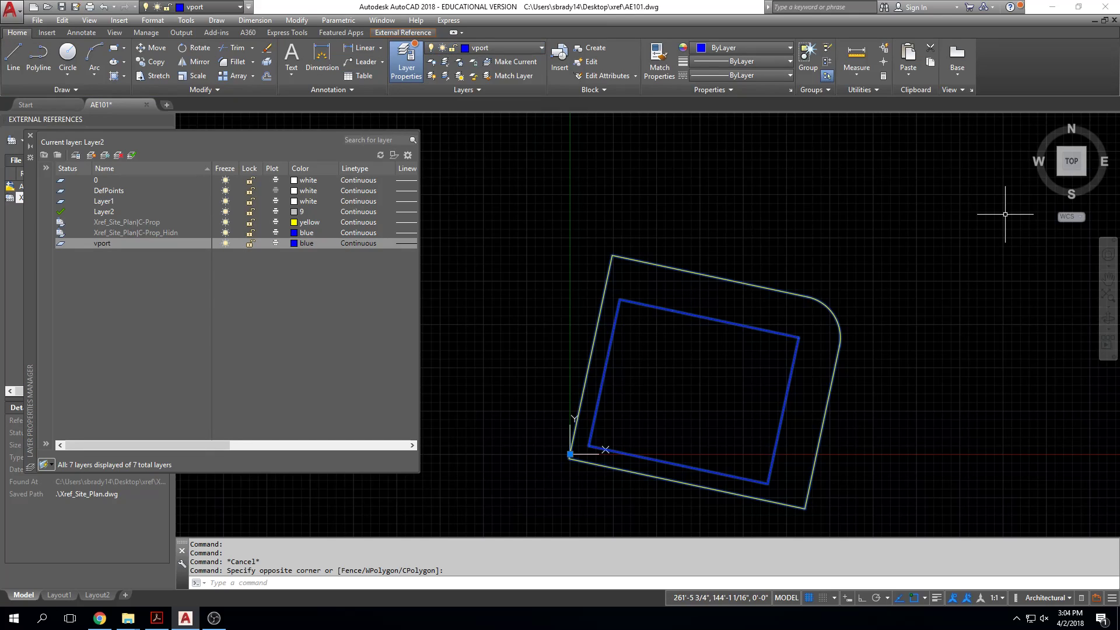
Step: Set the vport layer to not plot and close the layer manager
left_click(276, 252)
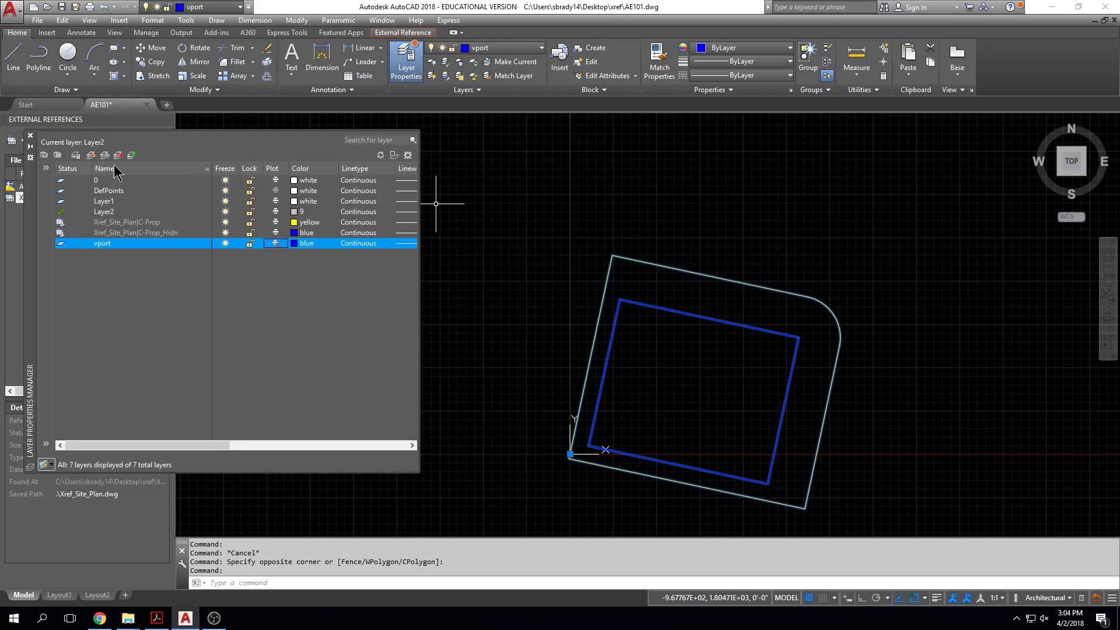
left_click(30, 135)
middle_click_drag(657, 338, 654, 313)
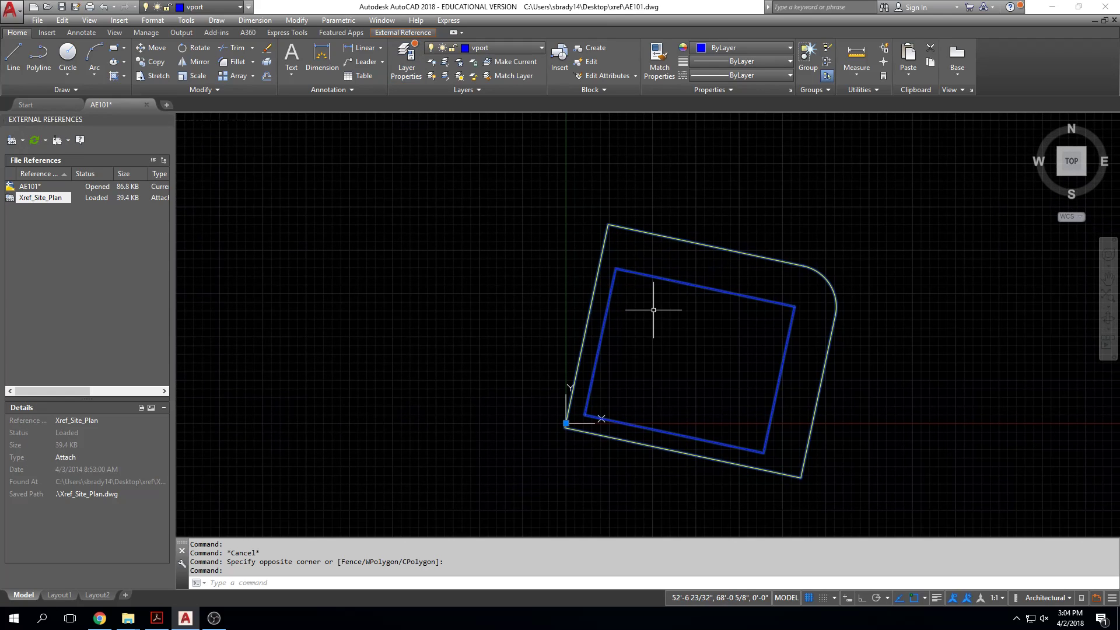
Step: Set up a plot of the model with the Adobe PDF printer and Letter paper size
key("ctrl+p")
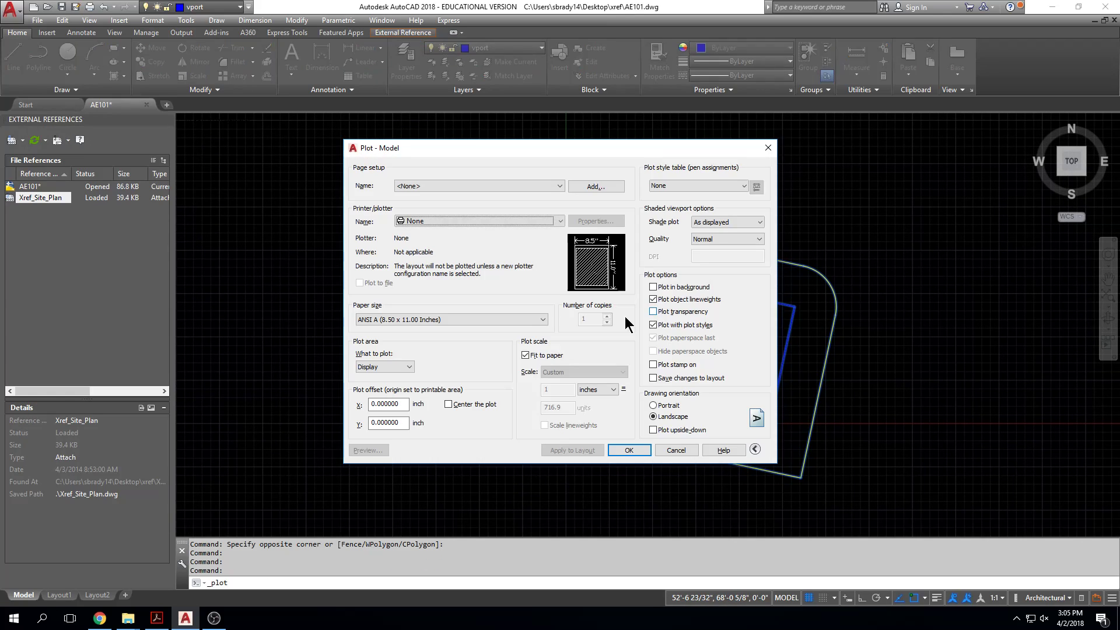
left_click(422, 220)
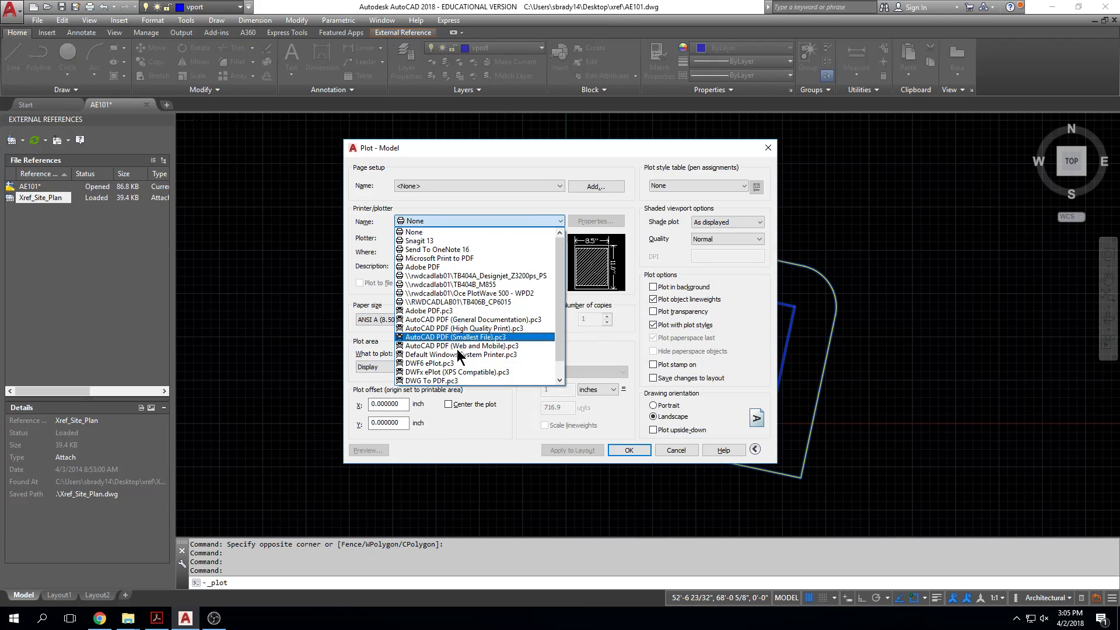
left_click(443, 266)
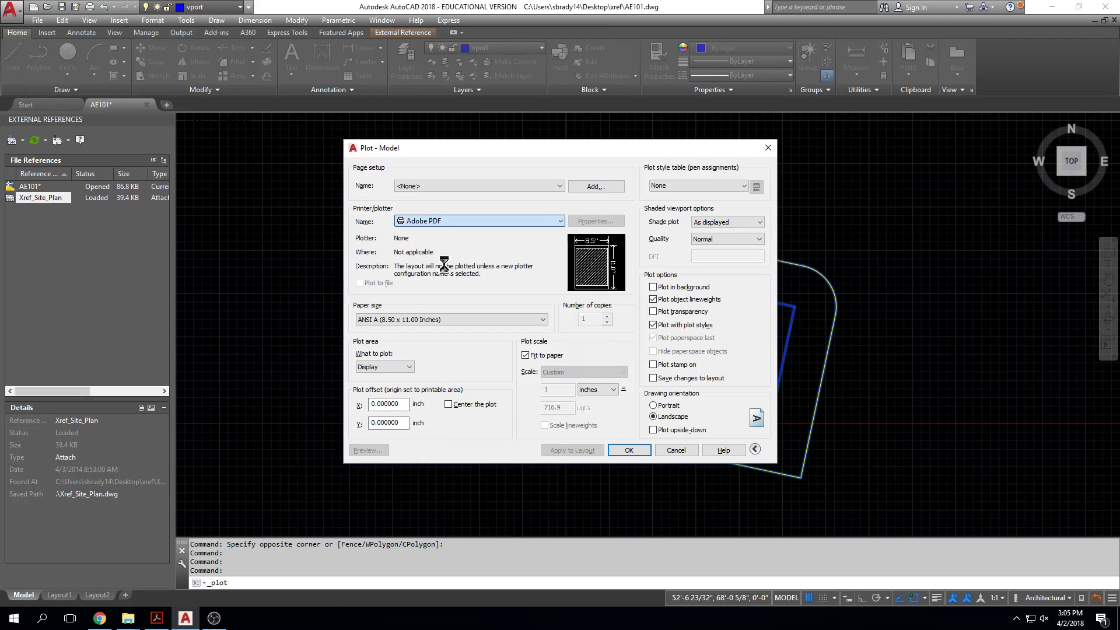
left_click(413, 320)
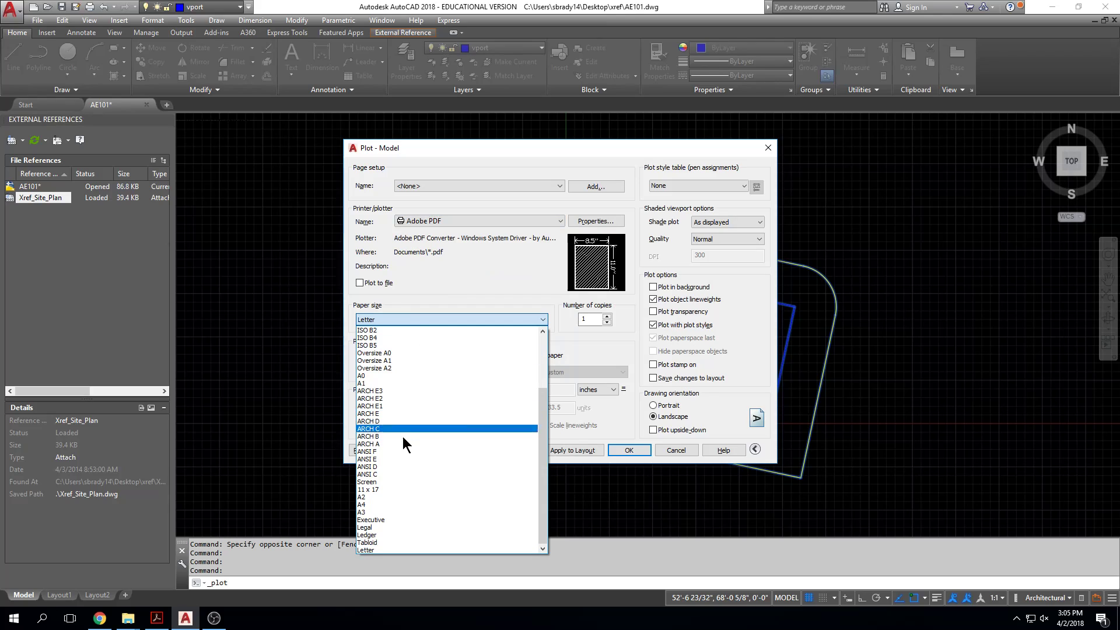
key("l")
key("l")
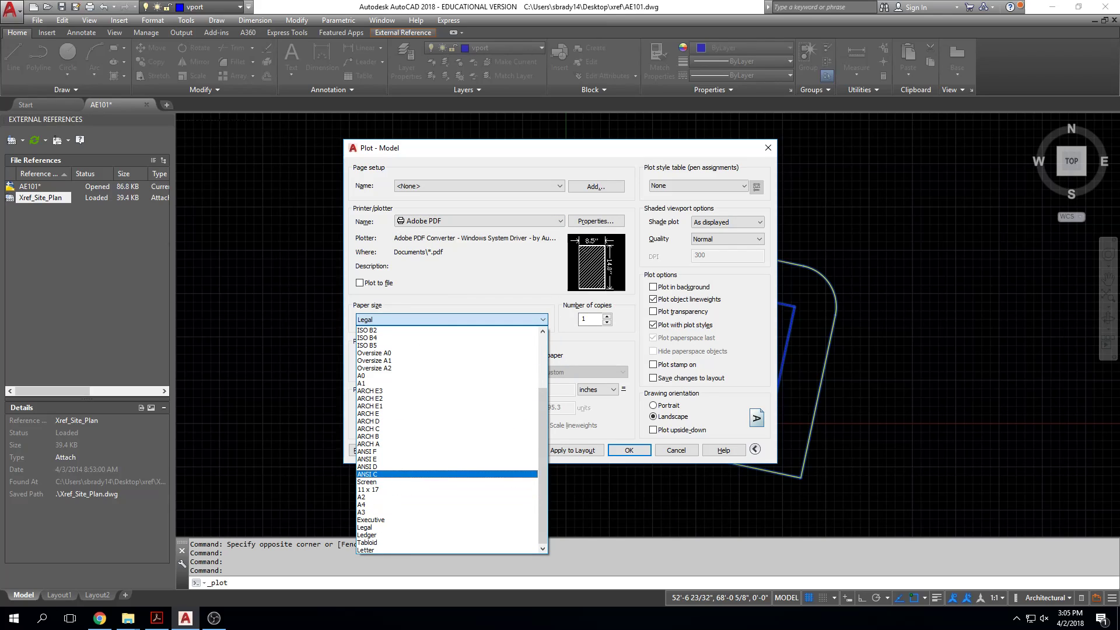
scroll(446, 360, "up", 4)
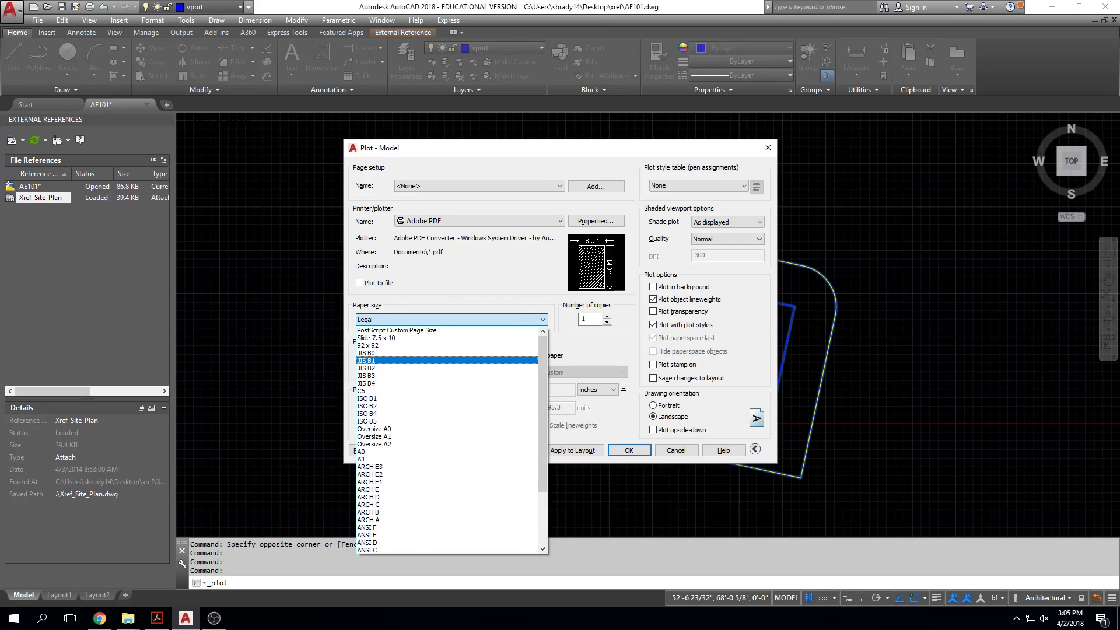
scroll(447, 360, "down", 3)
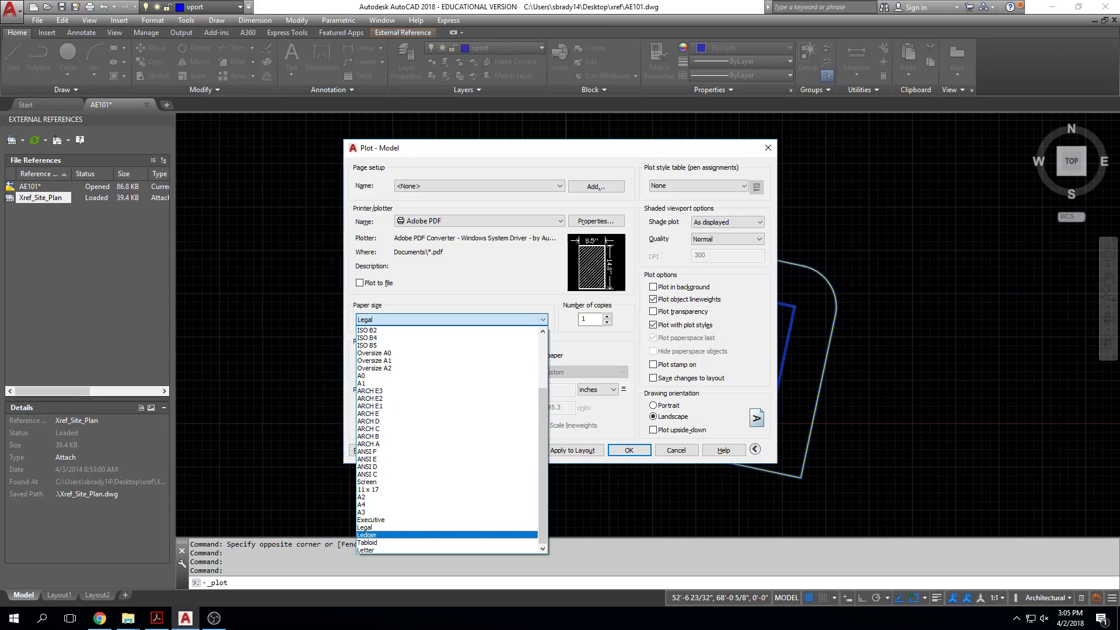
left_click(383, 550)
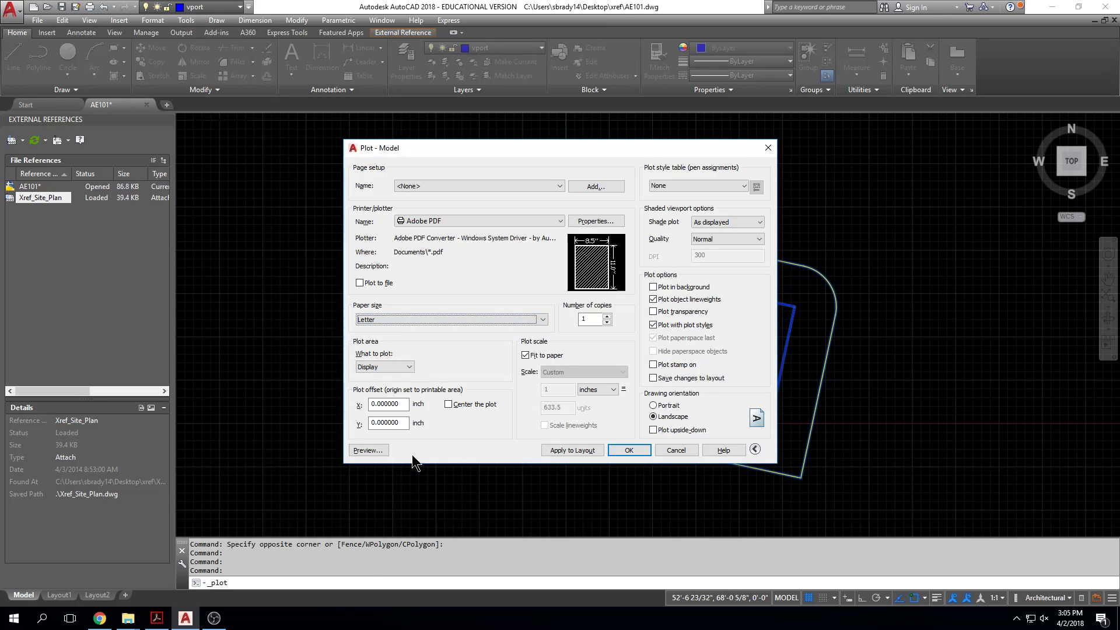
Step: Centre the plot, define a window around the site plan as plot area, preview it, and leave without plotting
left_click(449, 404)
left_click(402, 367)
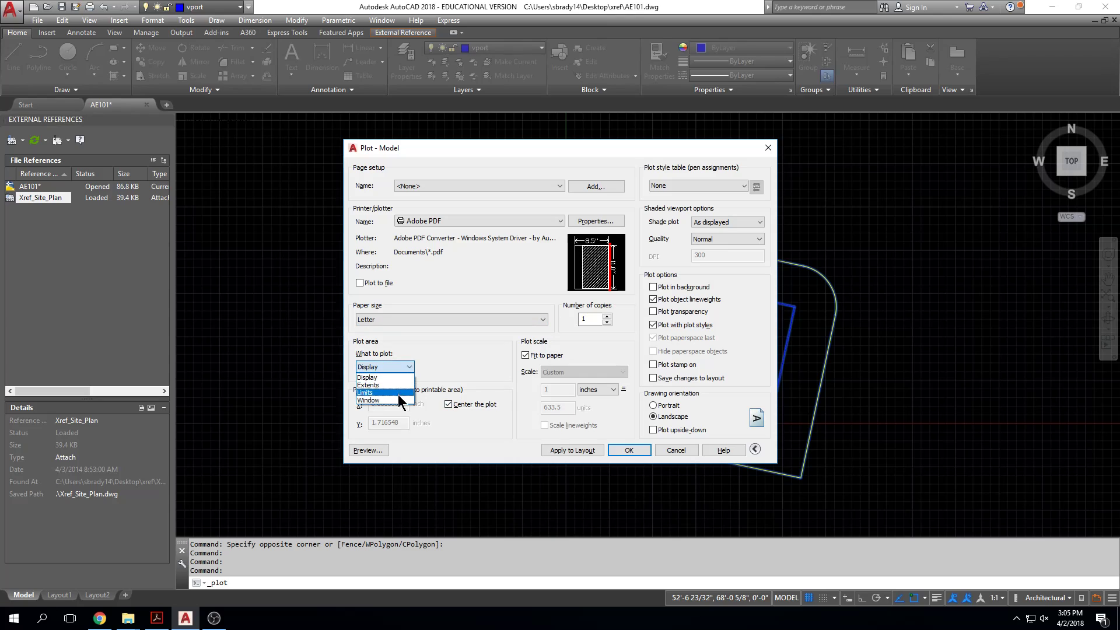
left_click(399, 399)
left_click(513, 163)
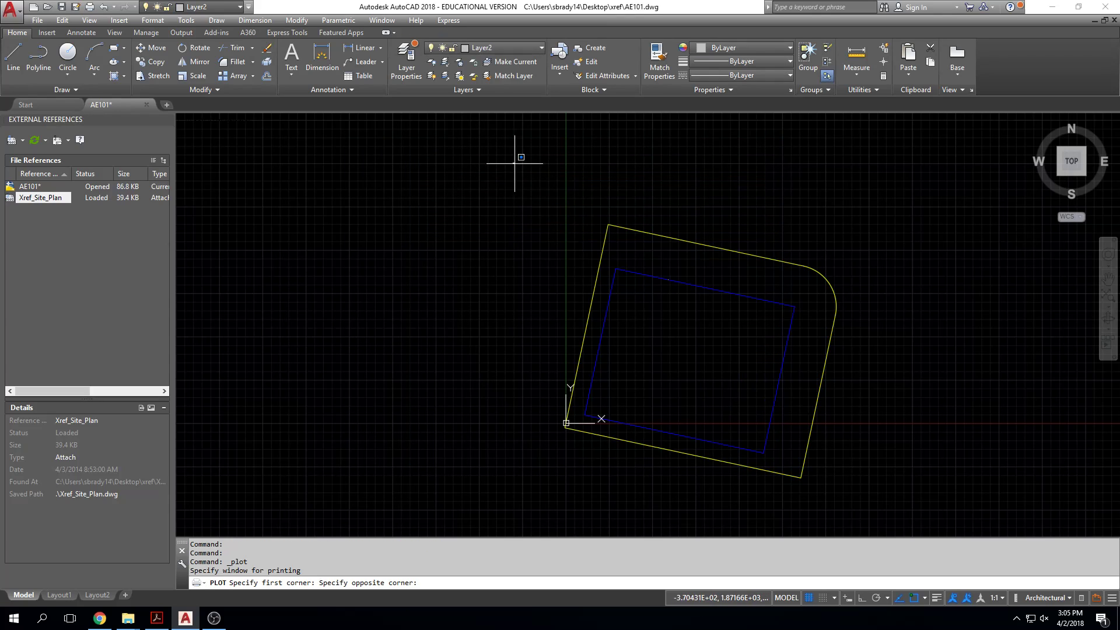
left_click(833, 485)
left_click(377, 452)
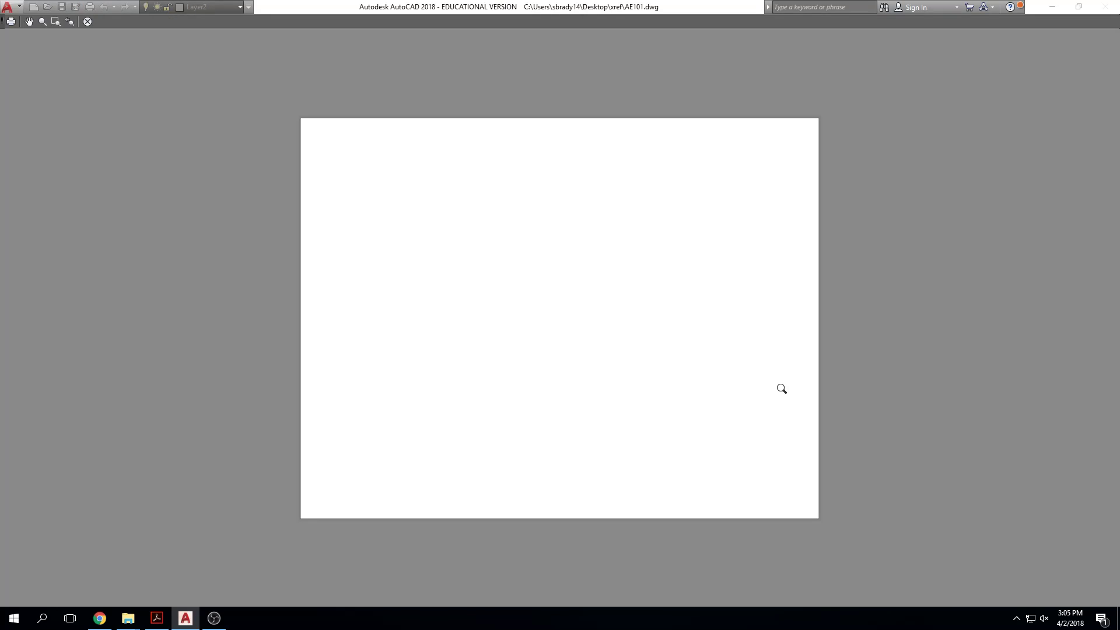
key("Escape")
key("Escape")
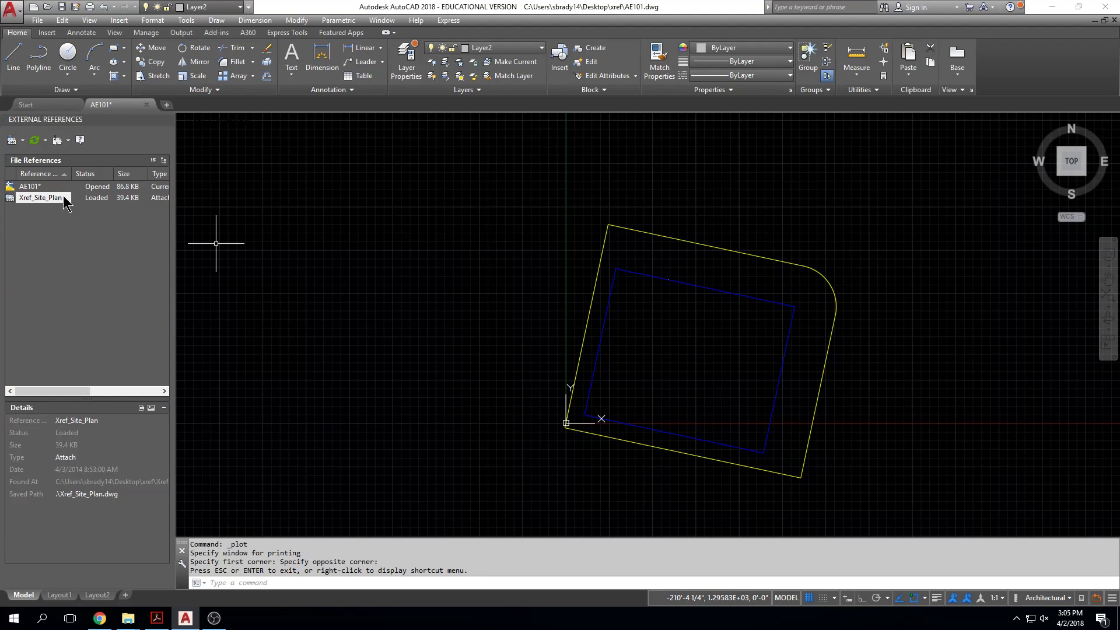
Step: Inspect the site plan, select the reference to check its assigned layer, and clear the selection
middle_click_drag(626, 361, 529, 361)
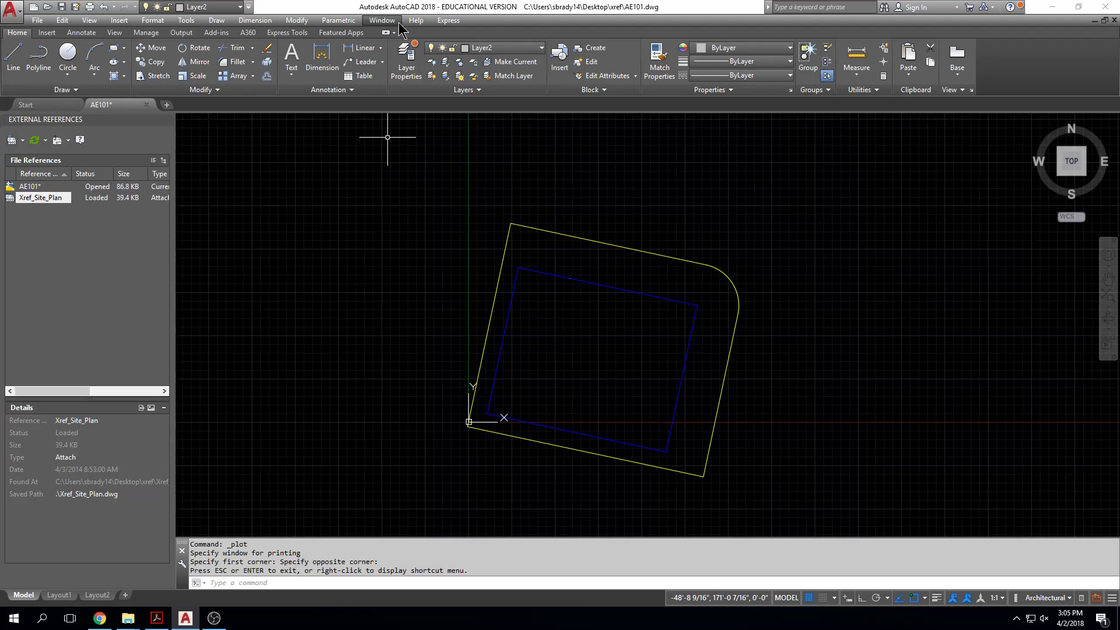
scroll(594, 200, "up", 6)
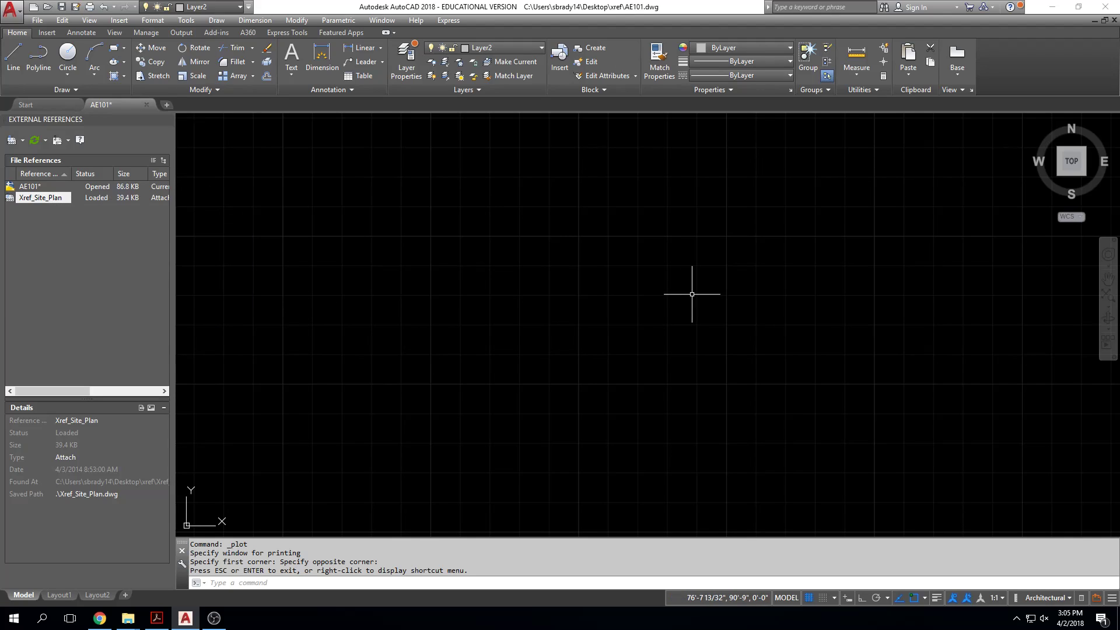
middle_click(661, 309)
middle_click(661, 309)
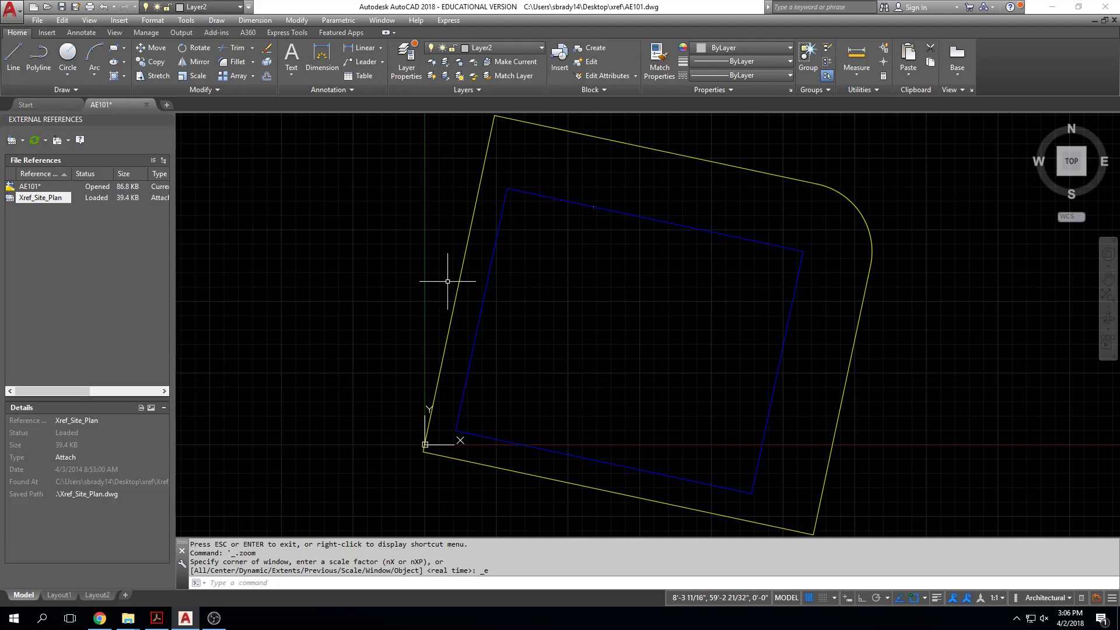
left_click(462, 267)
left_click(466, 261)
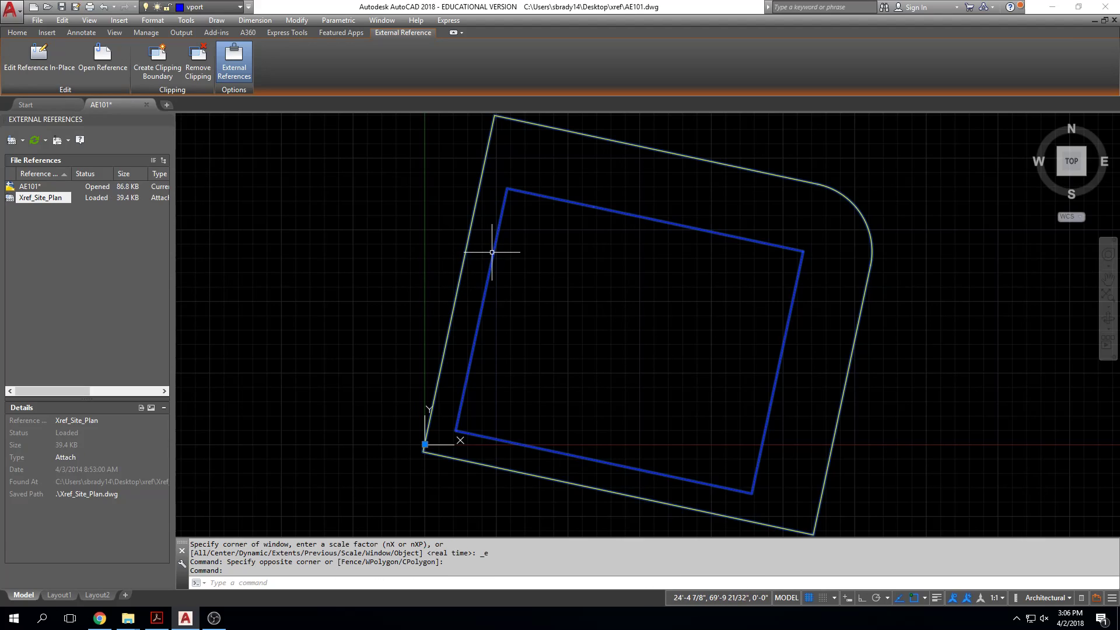
key("Escape")
key("Escape")
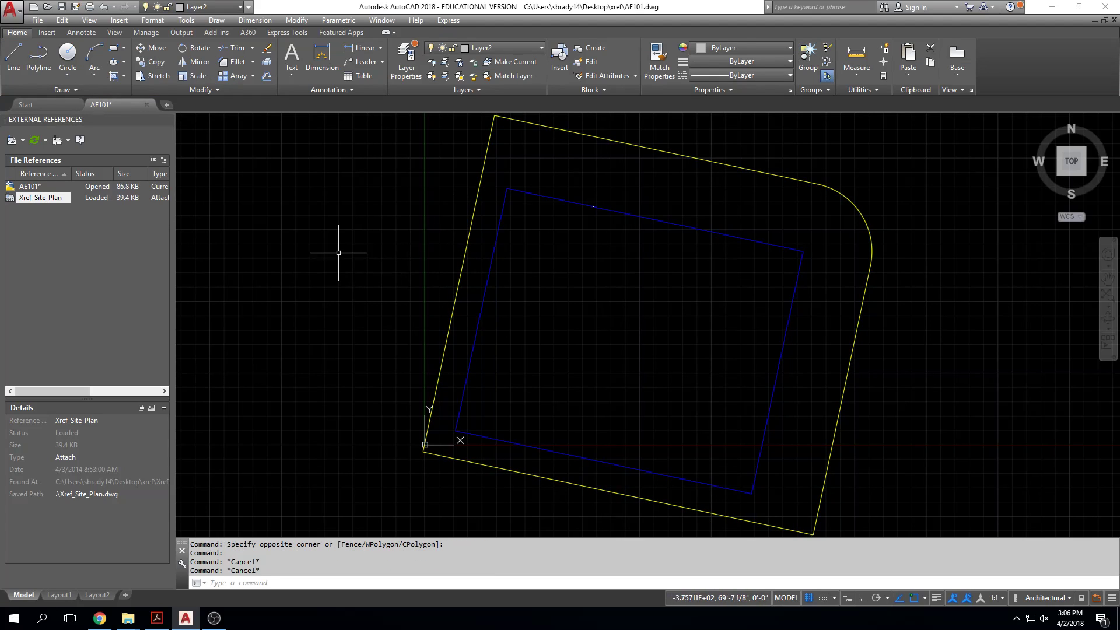
Step: Attach the drawing Xref_trees.dwg from the xref folder as an external reference
scroll(466, 349, "down", 2)
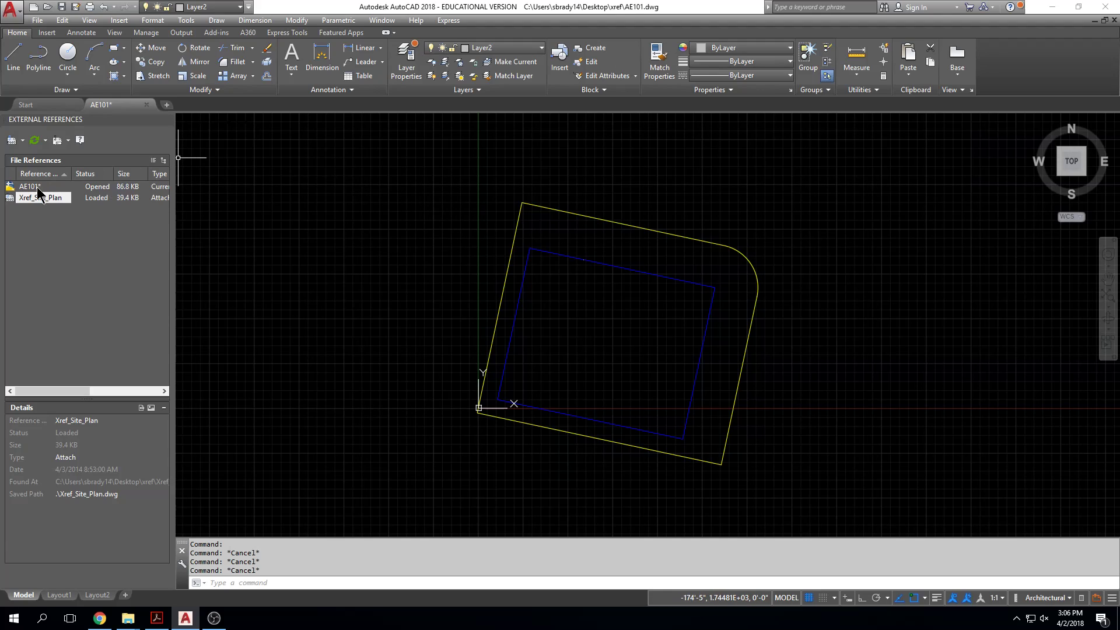
left_click(24, 140)
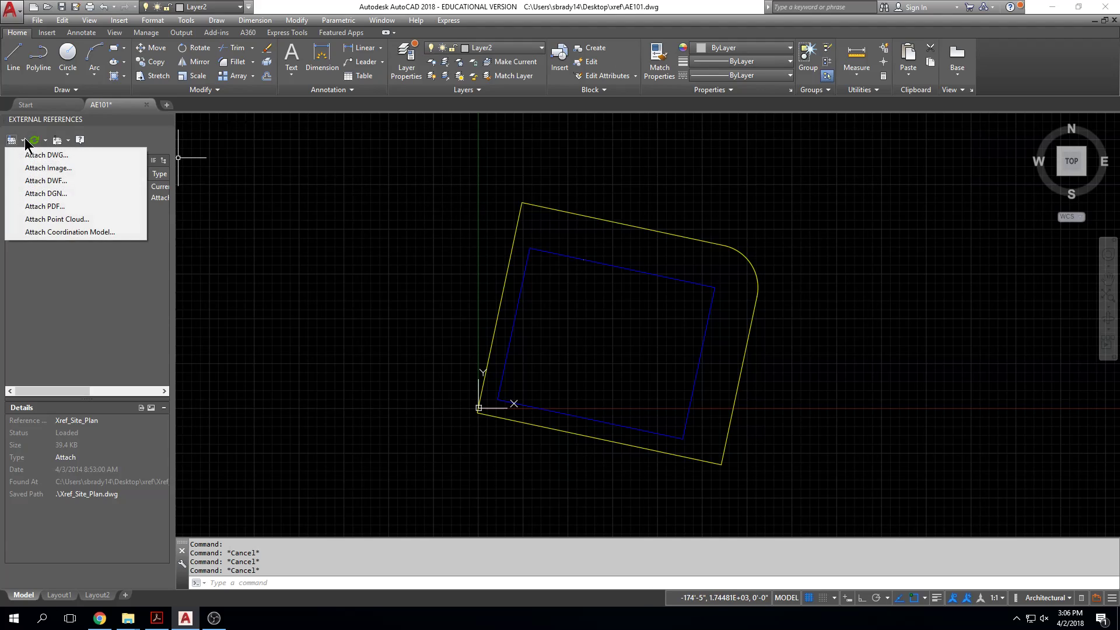
left_click(32, 155)
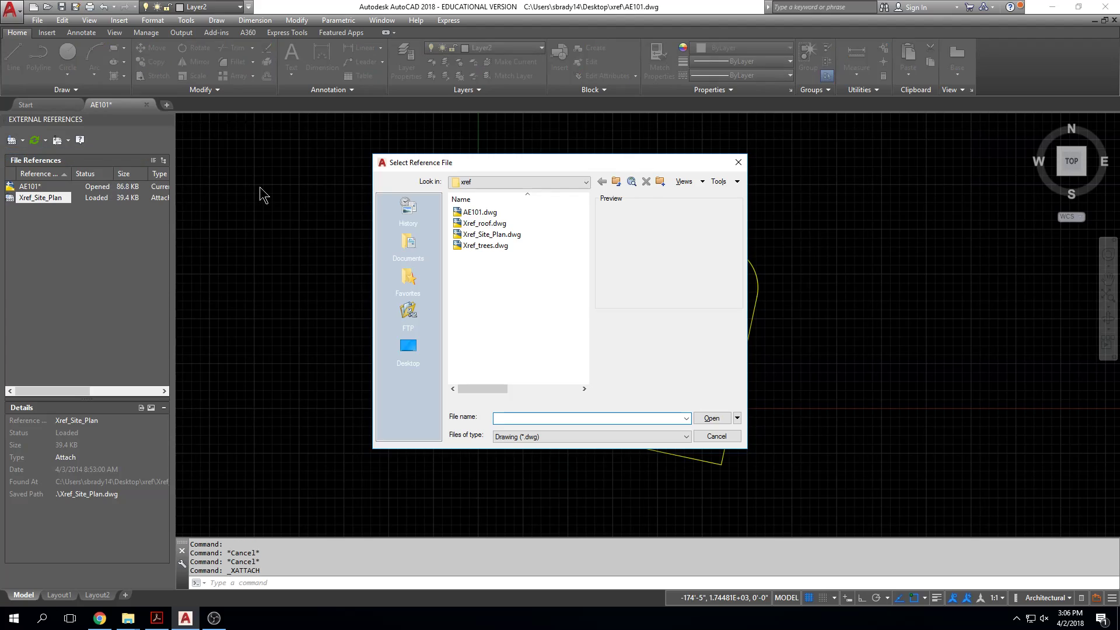
left_click(483, 245)
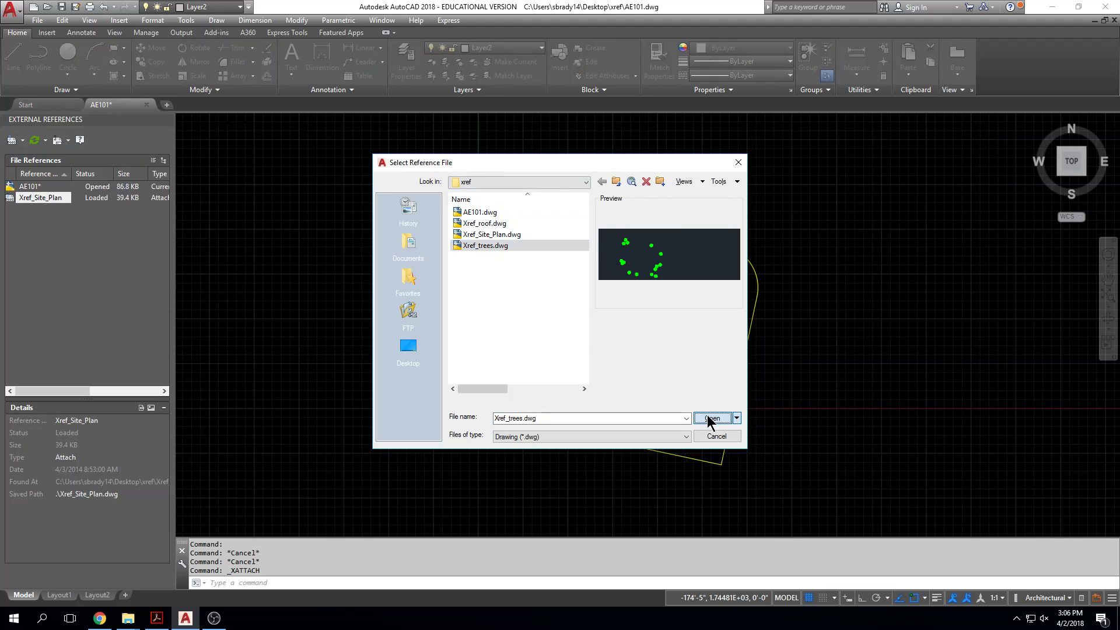
left_click(710, 418)
left_click(596, 420)
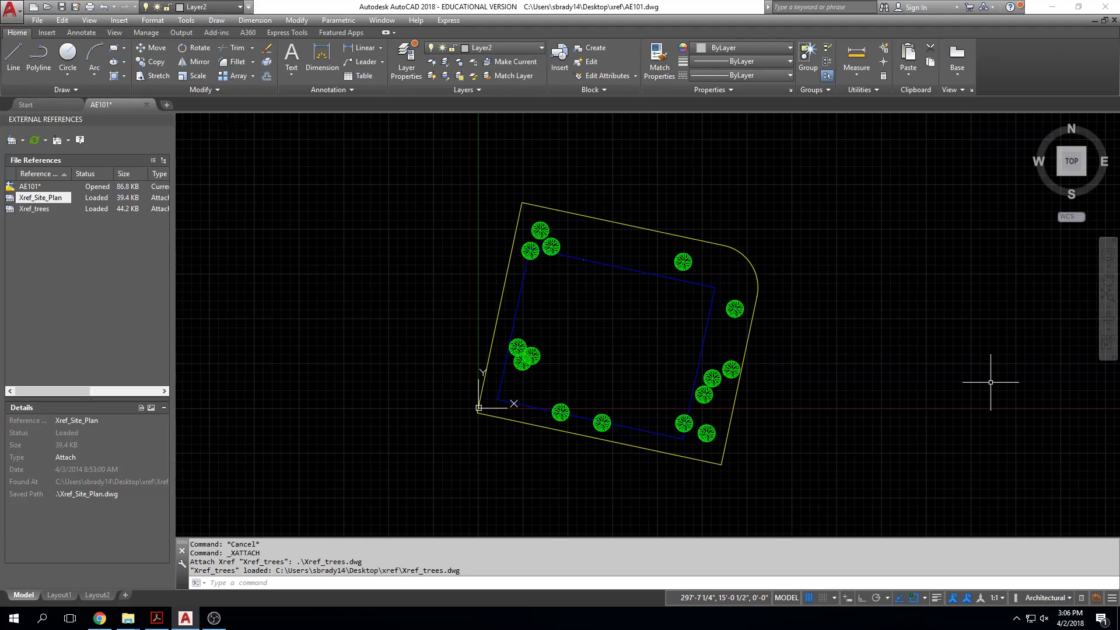
Step: Select the trees reference and the site plan reference in turn to check their assigned layers, and clear the selection
left_click(732, 310)
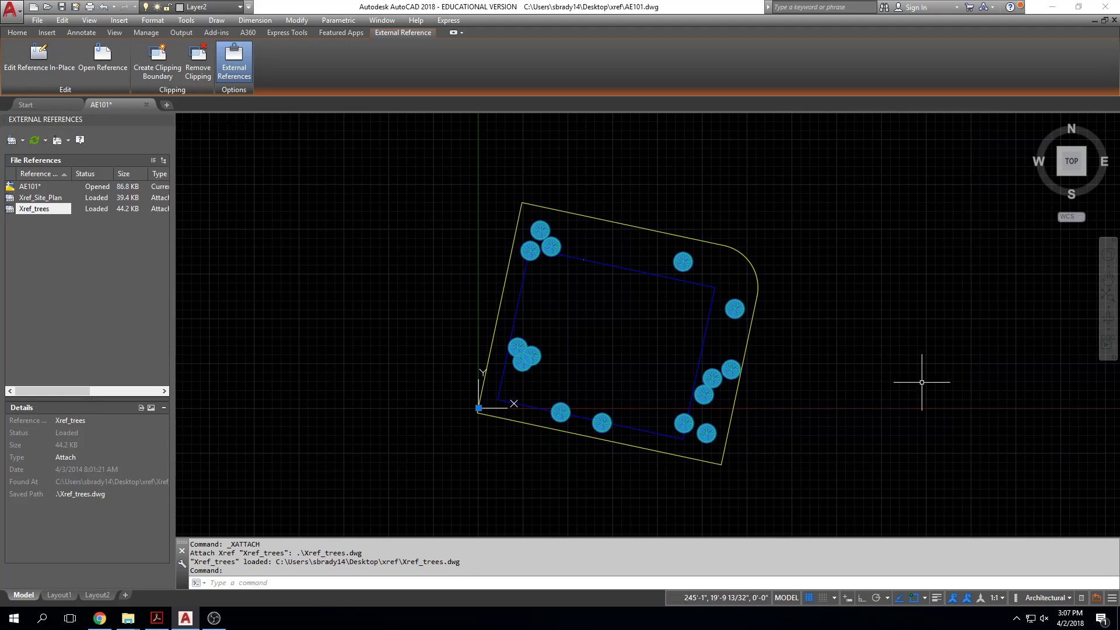
key("Escape")
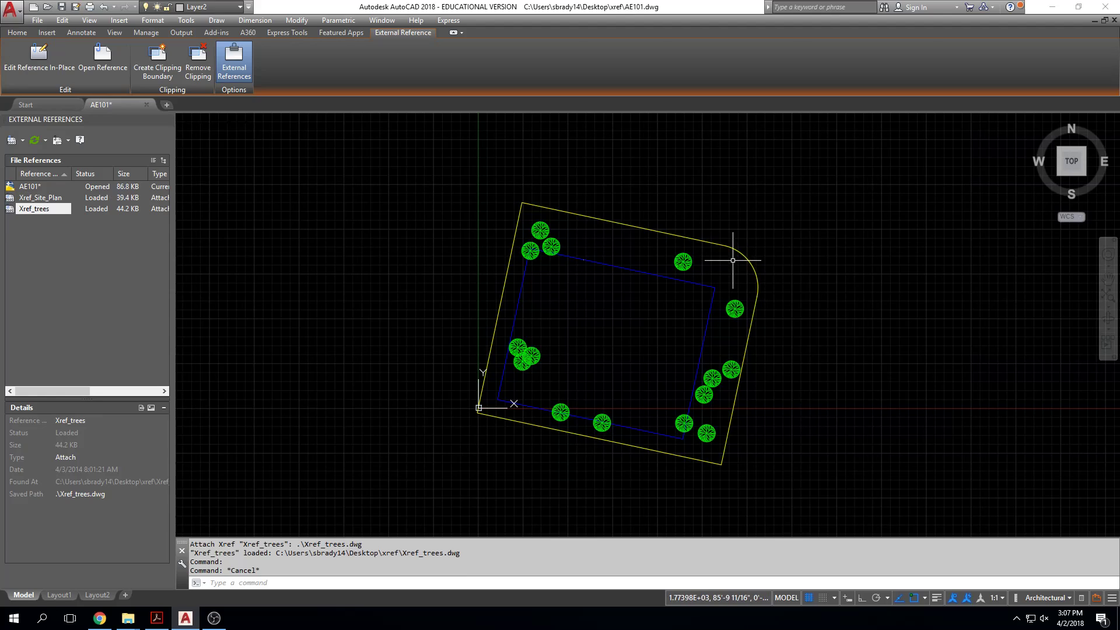
key("Escape")
key("Escape")
left_click(752, 249)
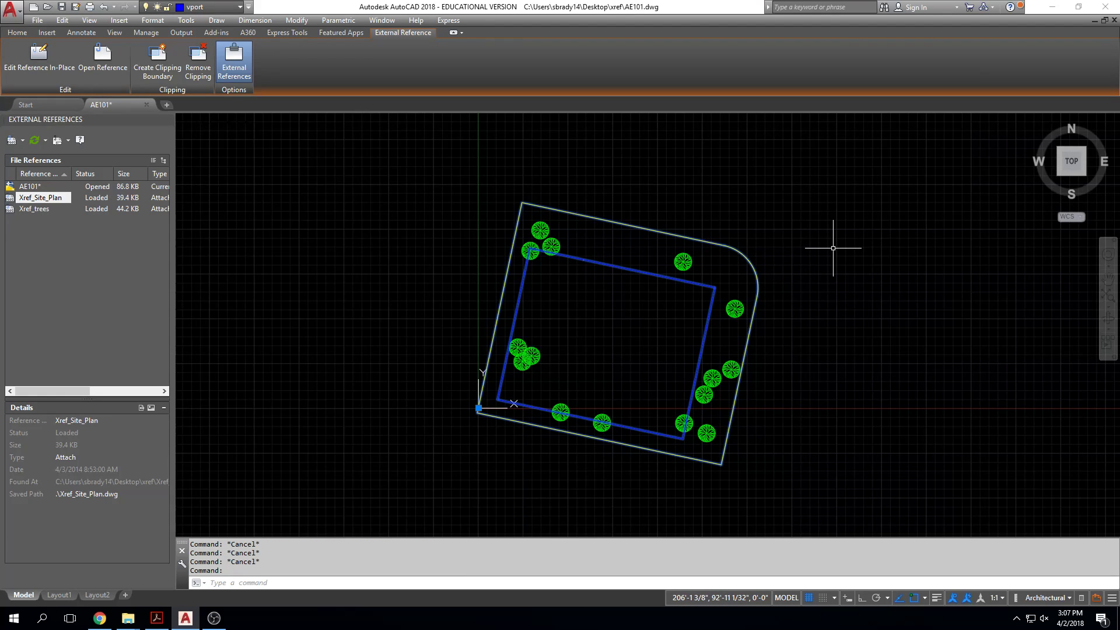
key("Escape")
Step: Move the trees reference to the east side of the site plan, outside its boundary, and undo the move
left_click(683, 261)
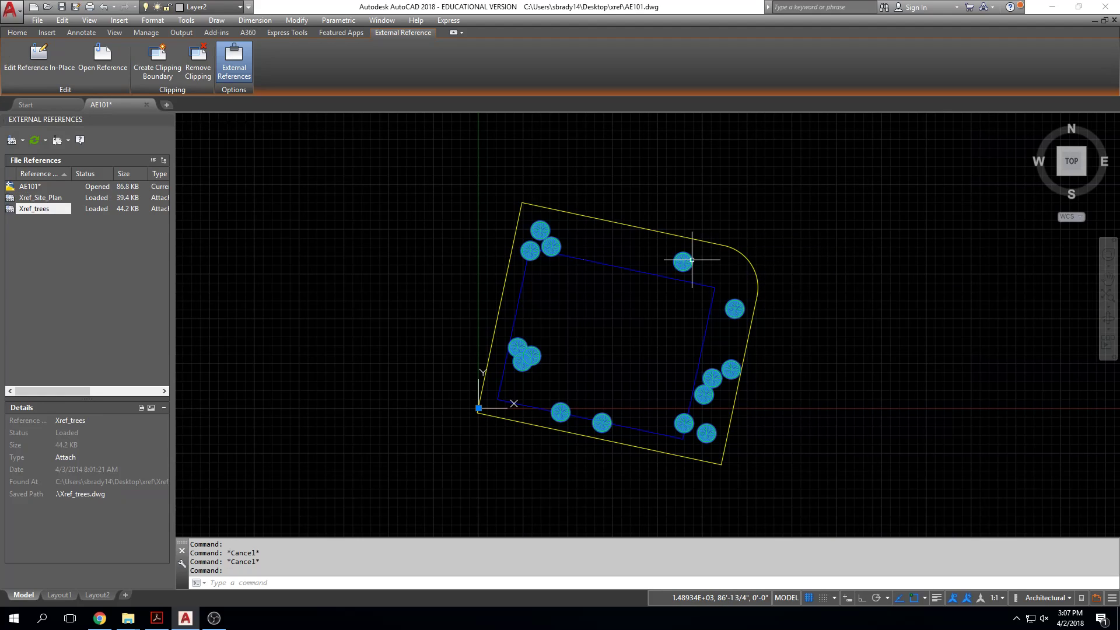
middle_click_drag(684, 260, 680, 245)
type("m")
key("Return")
left_click(769, 206)
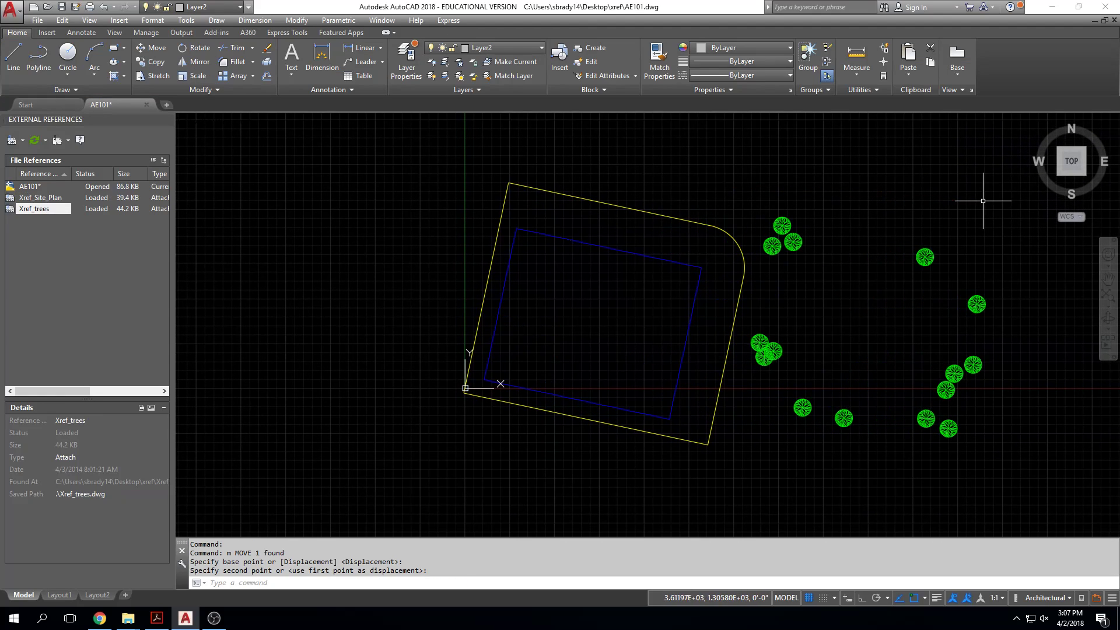
key("Escape")
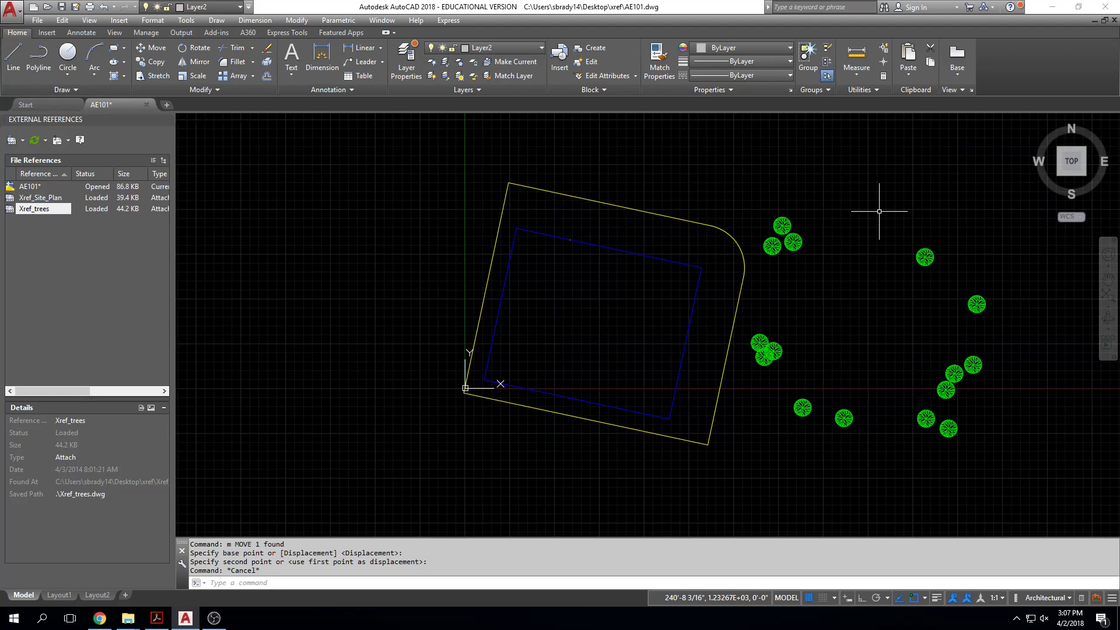
type("u")
key("Return")
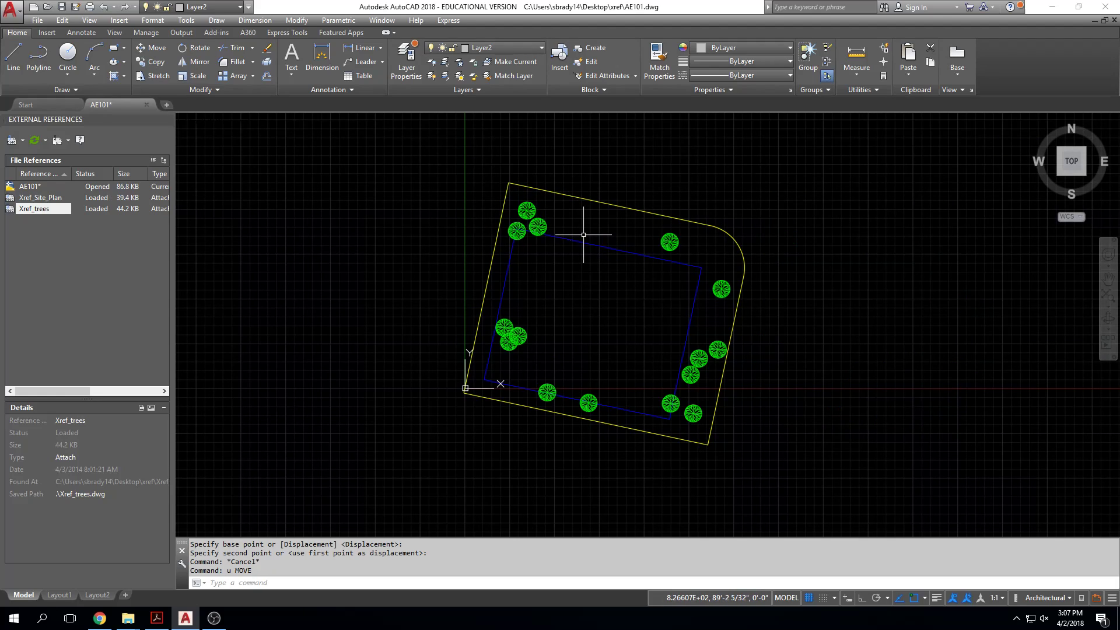
Step: Inspect how the trees and the site plan select as separate whole references, clearing each selection
middle_click_drag(524, 210, 517, 220)
key("Escape")
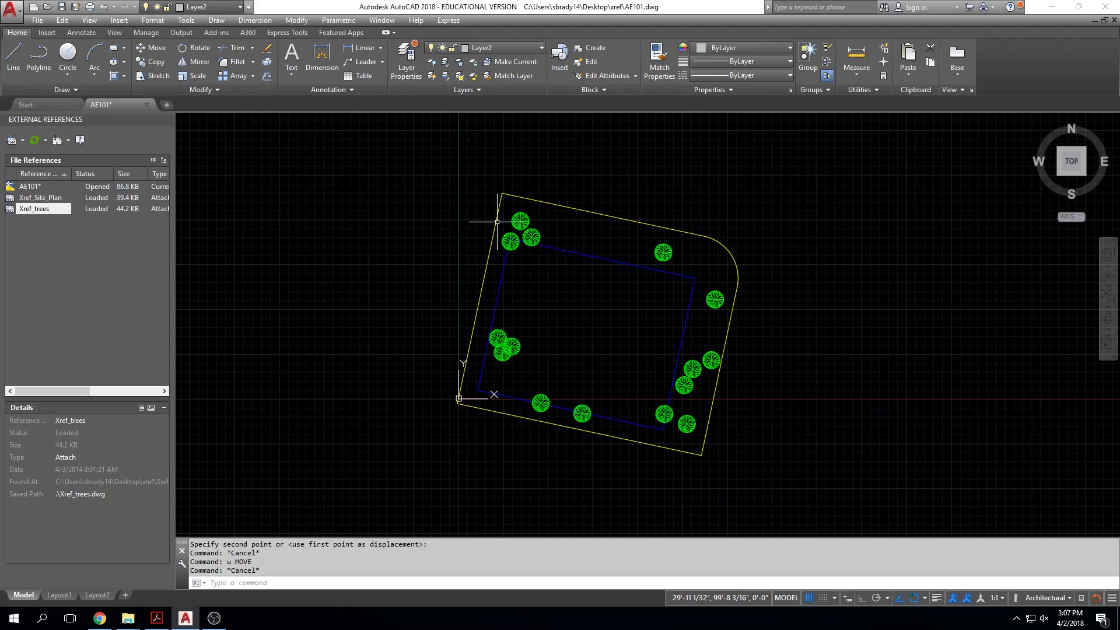
left_click(520, 215)
key("Escape")
left_click(546, 199)
key("Escape")
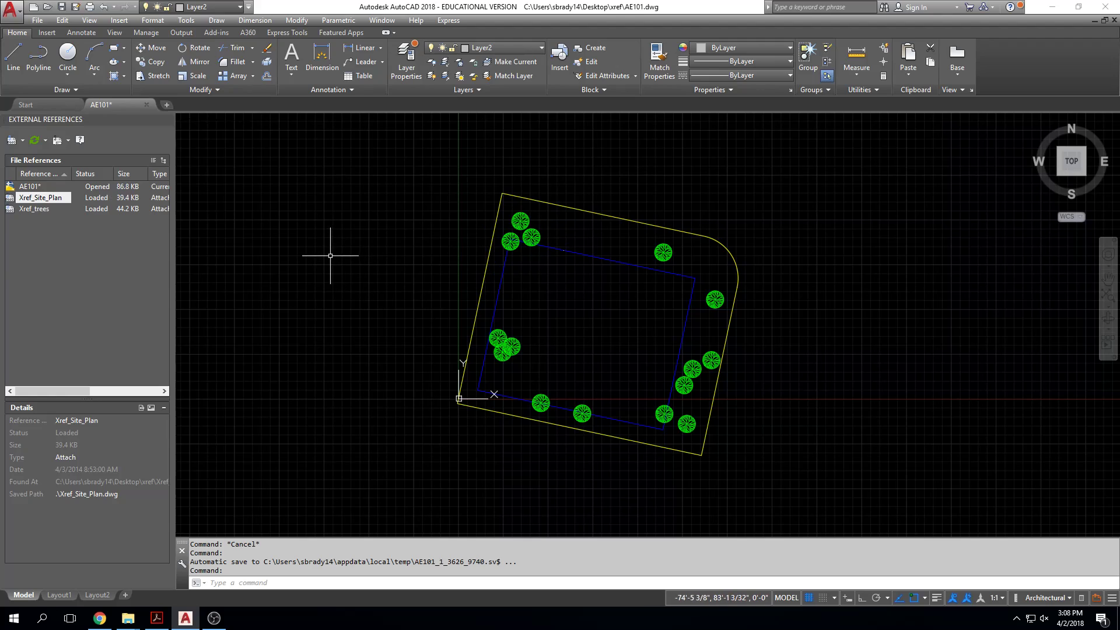
Step: Detach the Xref_Site_Plan reference and review the drawing's remaining layers in the layer manager
left_click(24, 199)
right_click(23, 201)
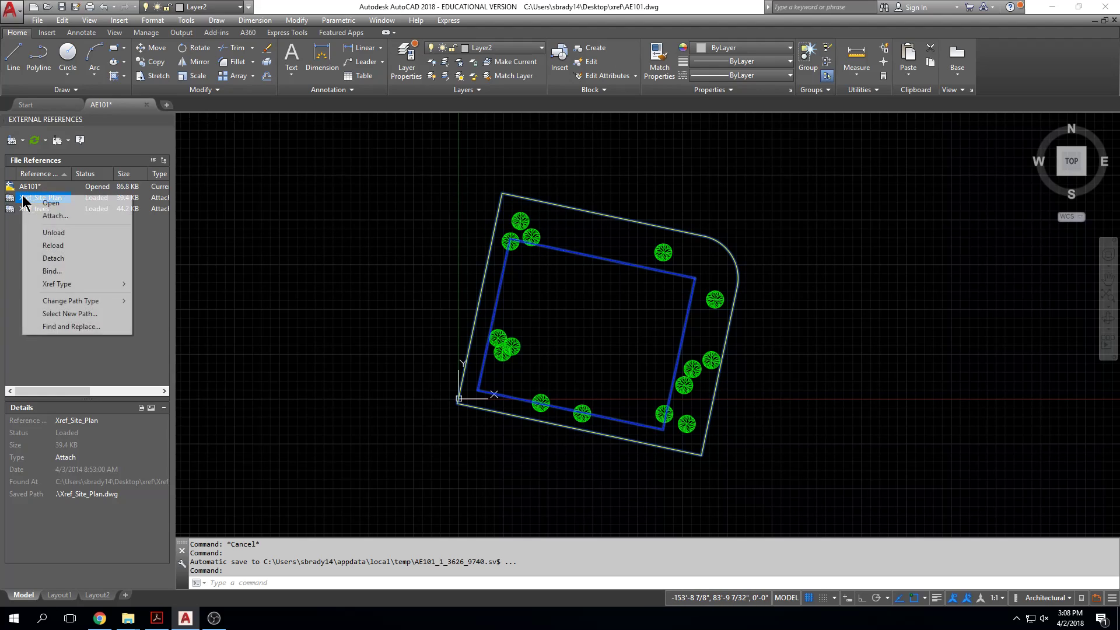
left_click(50, 260)
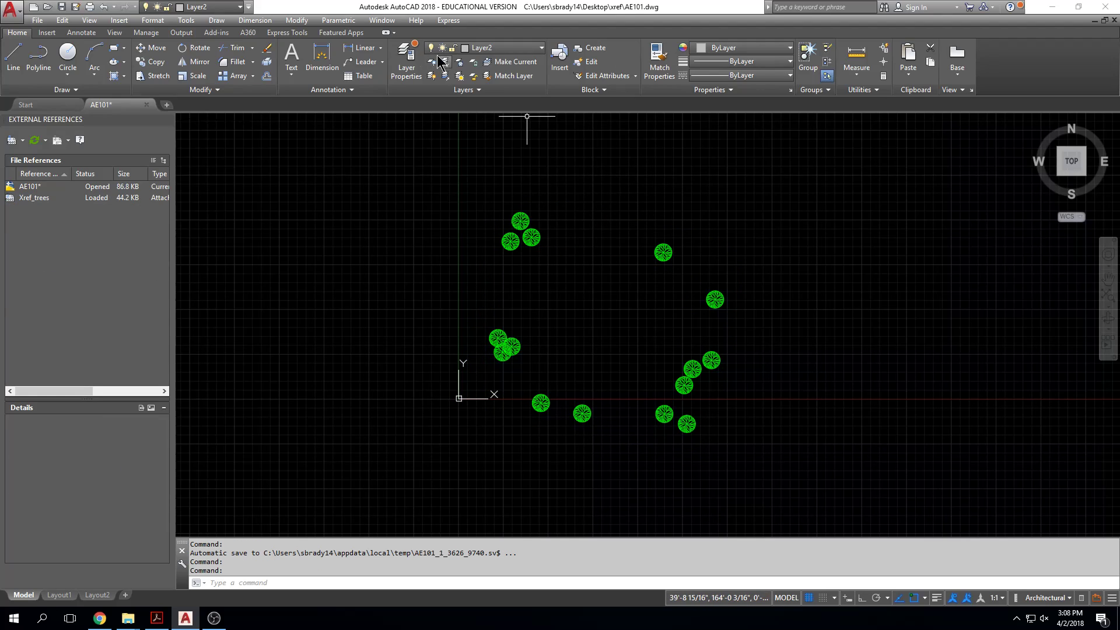
left_click(410, 62)
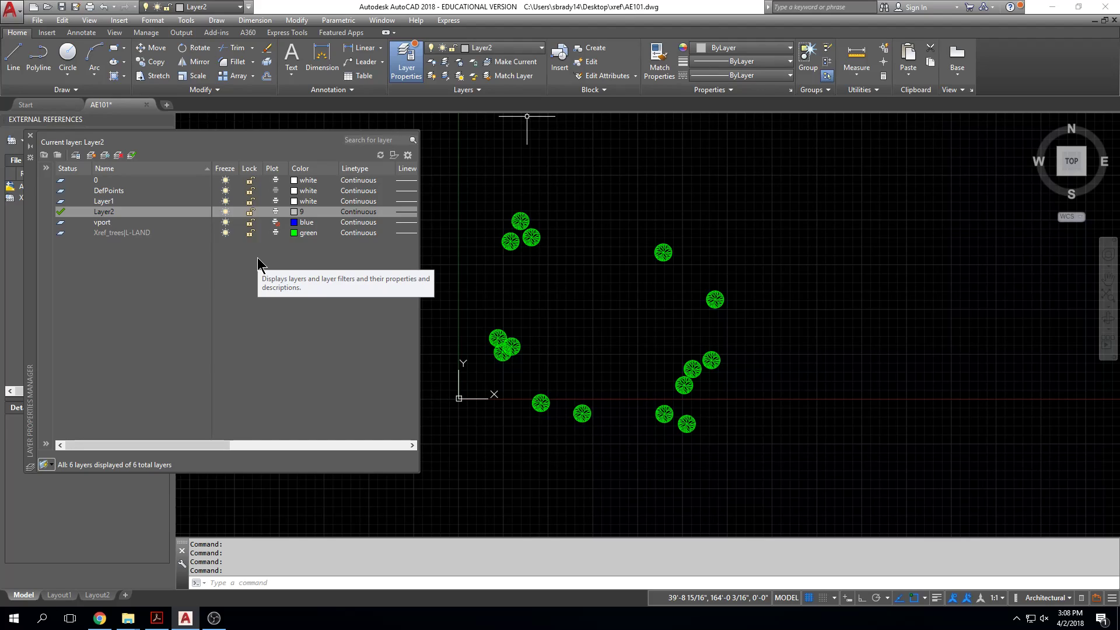
left_click(30, 135)
Step: Detach the Xref_trees reference from the host drawing
left_click(46, 198)
right_click(46, 199)
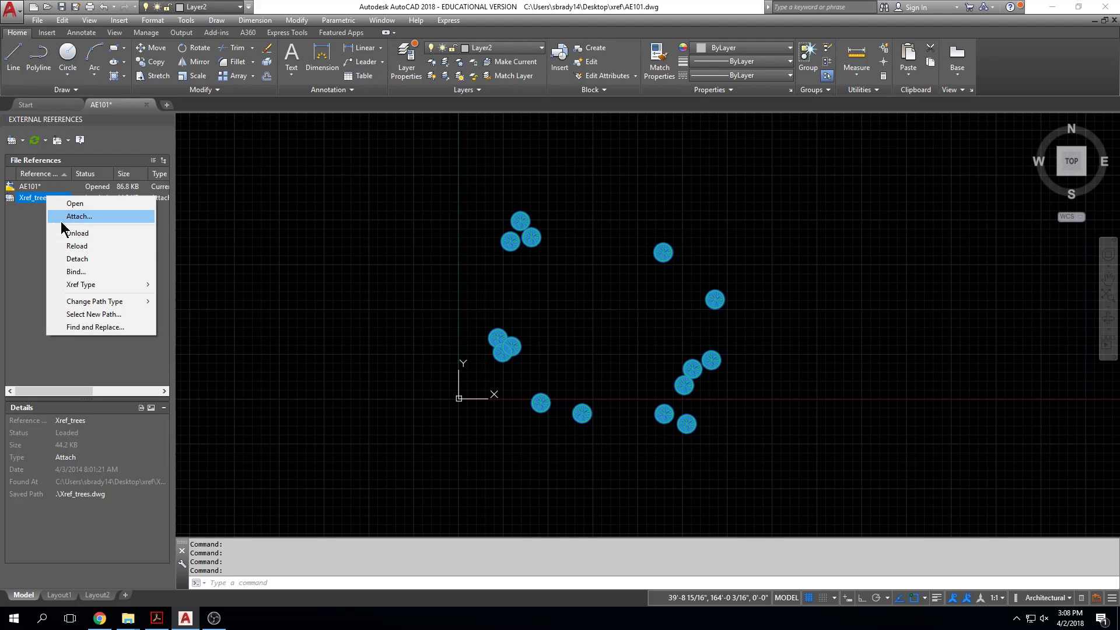
left_click(77, 258)
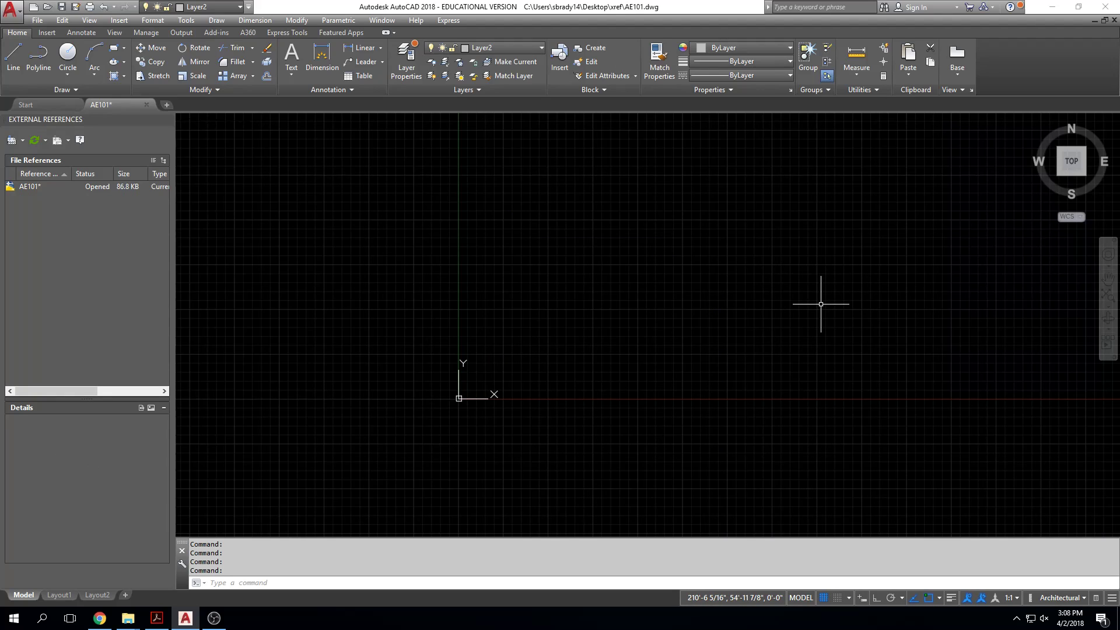
Step: Undo the detachment of both the trees and the site plan references
type("u")
key("Return")
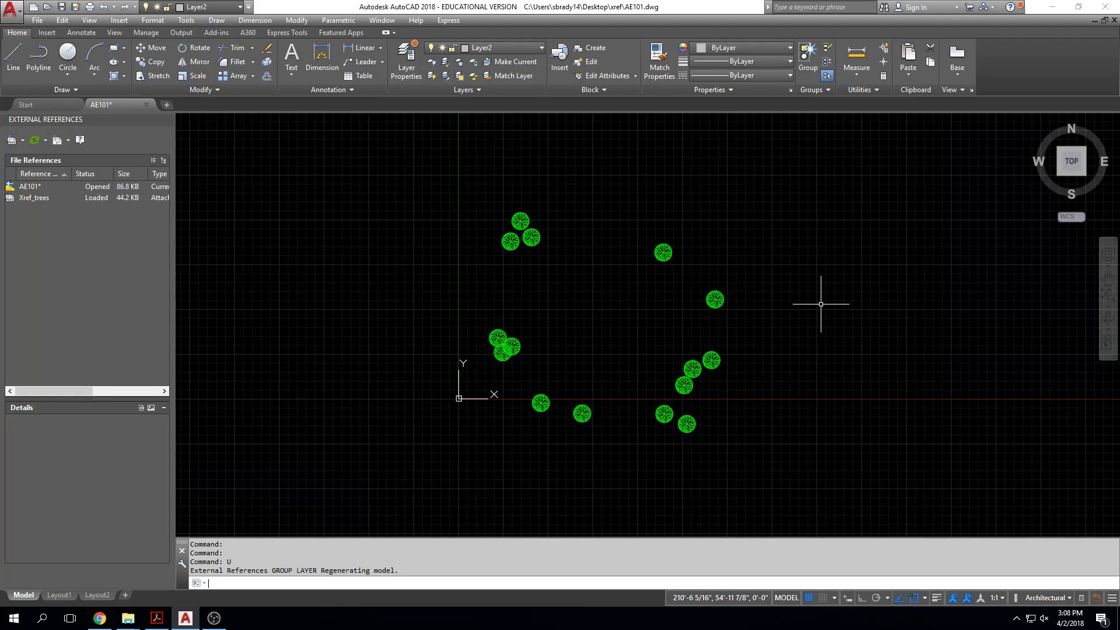
key("Escape")
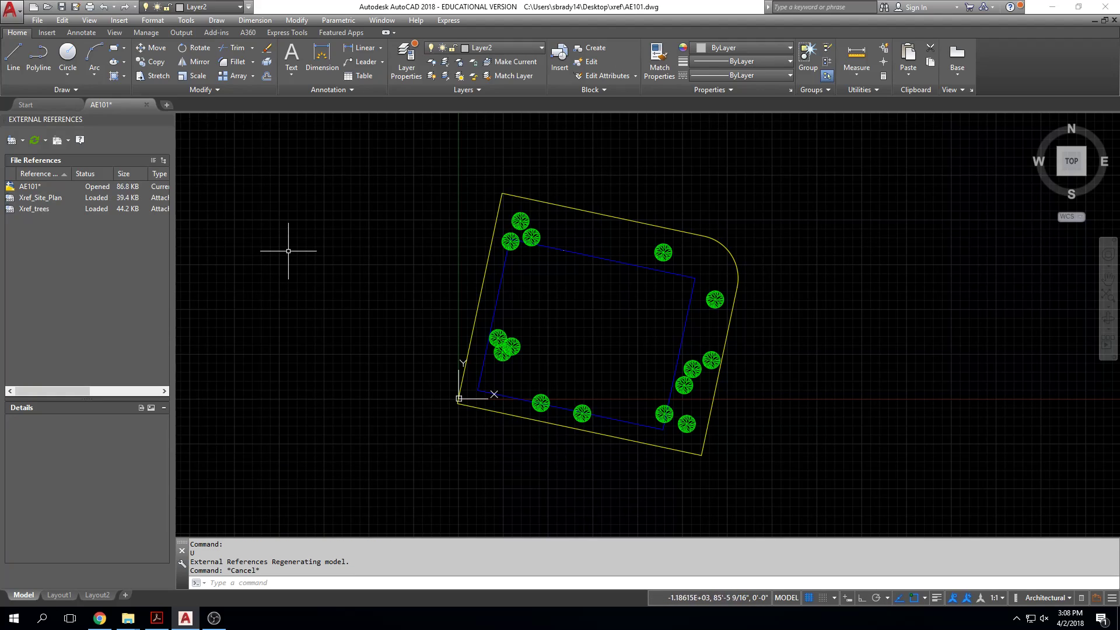
Step: Unload the Xref_Site_Plan and Xref_trees references without detaching them
left_click(40, 198)
mouse_move(38, 199)
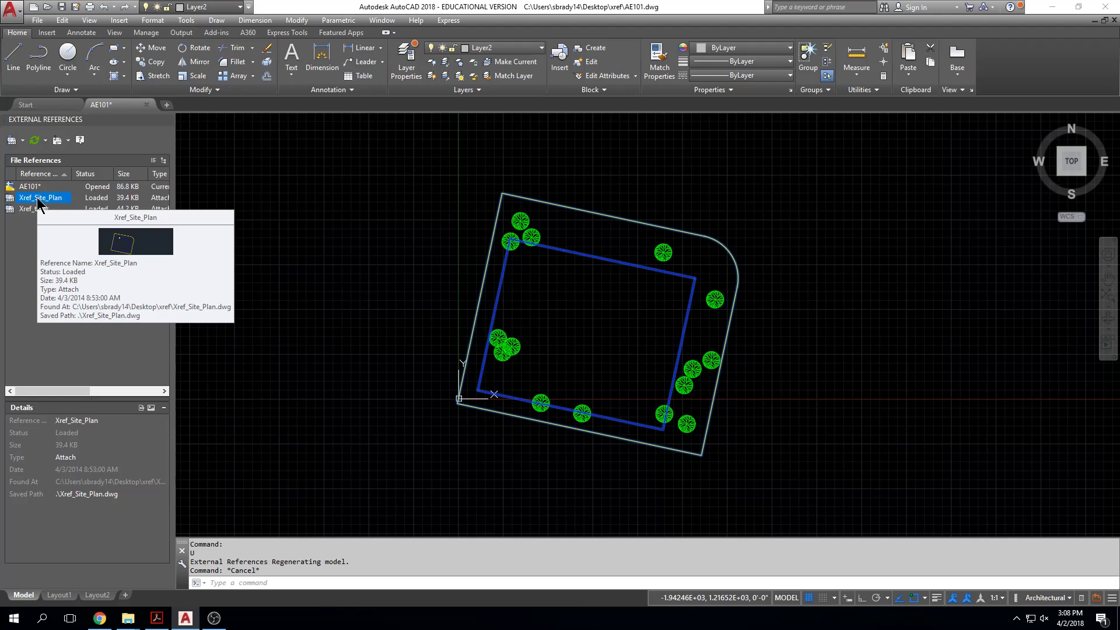
right_click(38, 199)
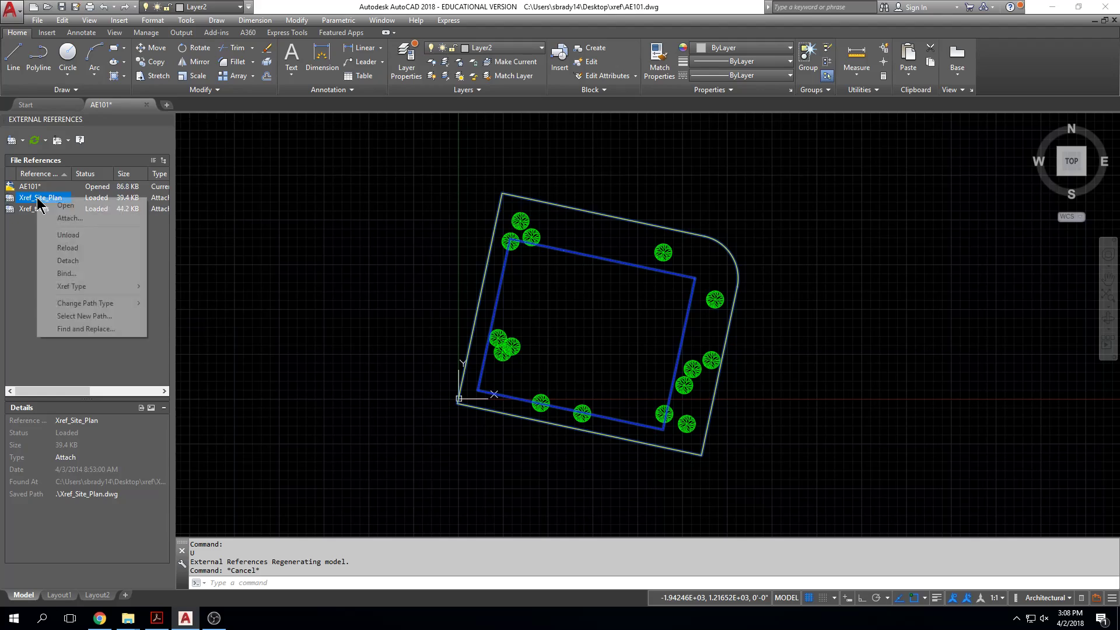
left_click(58, 235)
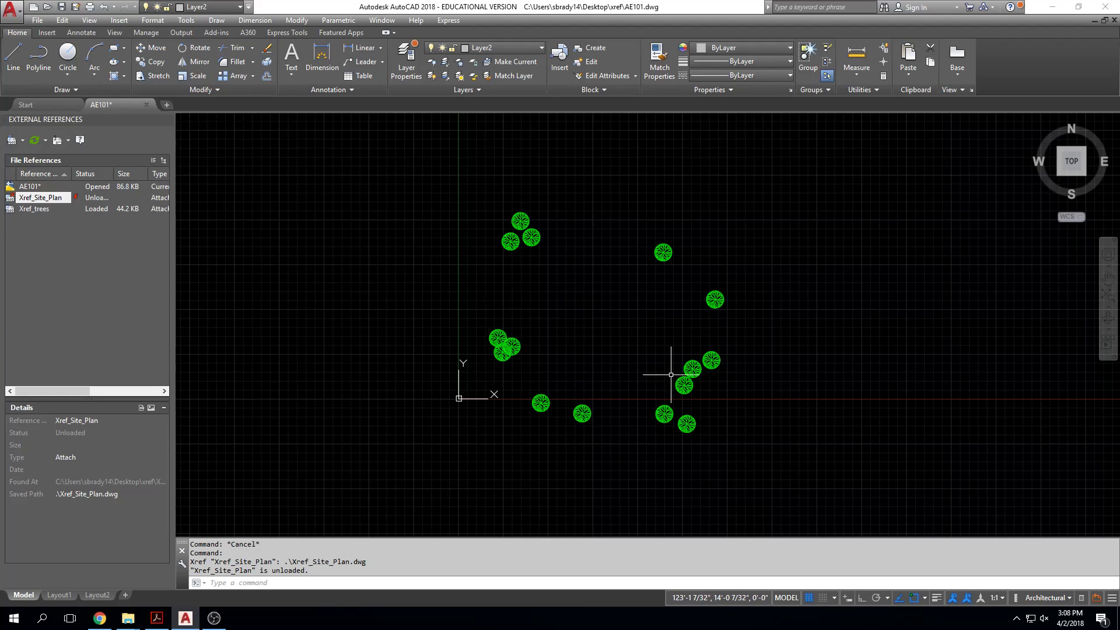
left_click(36, 209)
right_click(39, 208)
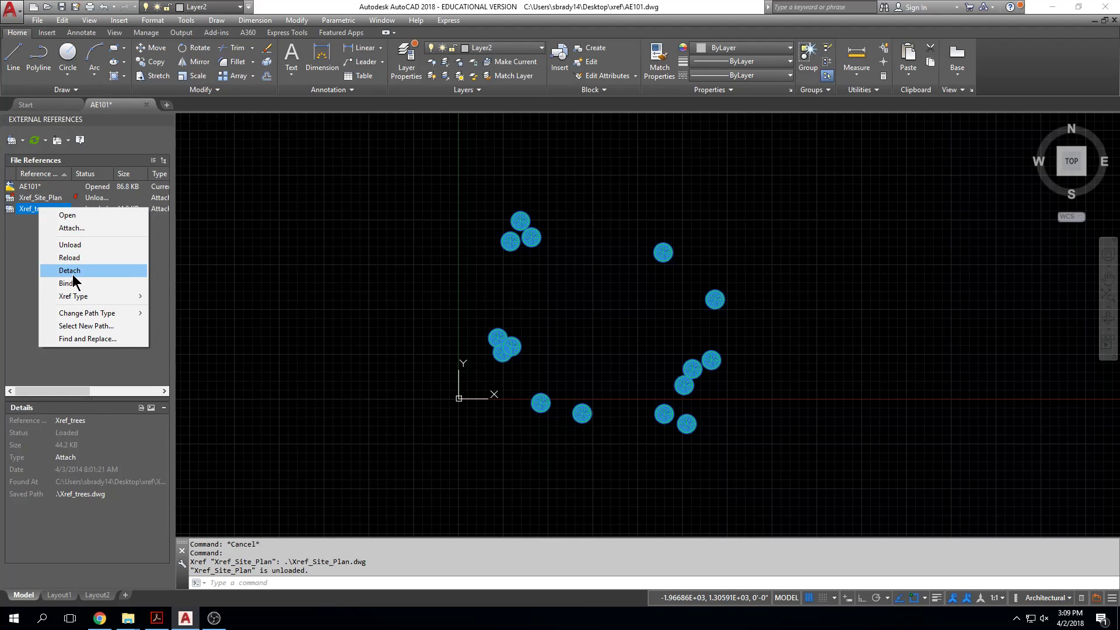
left_click(73, 245)
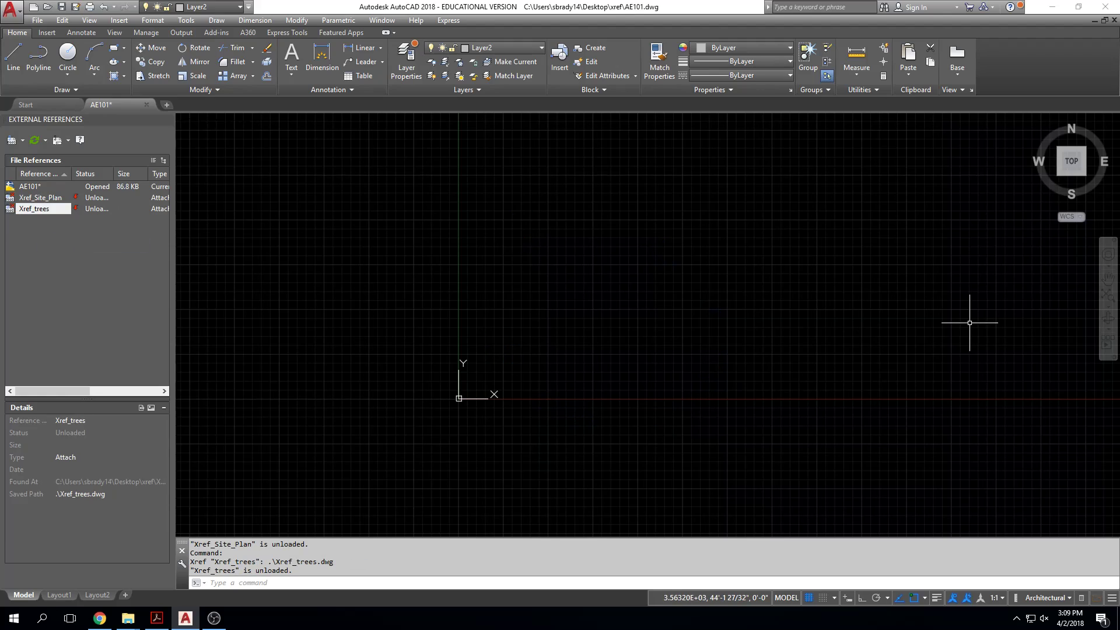
Step: Reload the Xref_Site_Plan and Xref_trees references
right_click(26, 197)
left_click(50, 246)
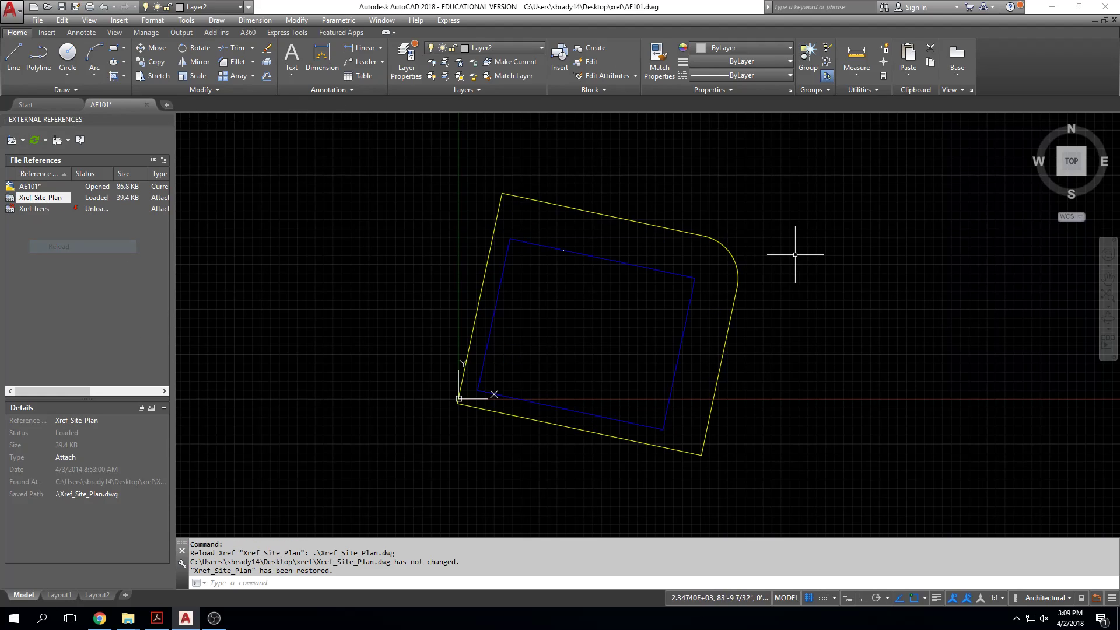
right_click(19, 209)
left_click(44, 256)
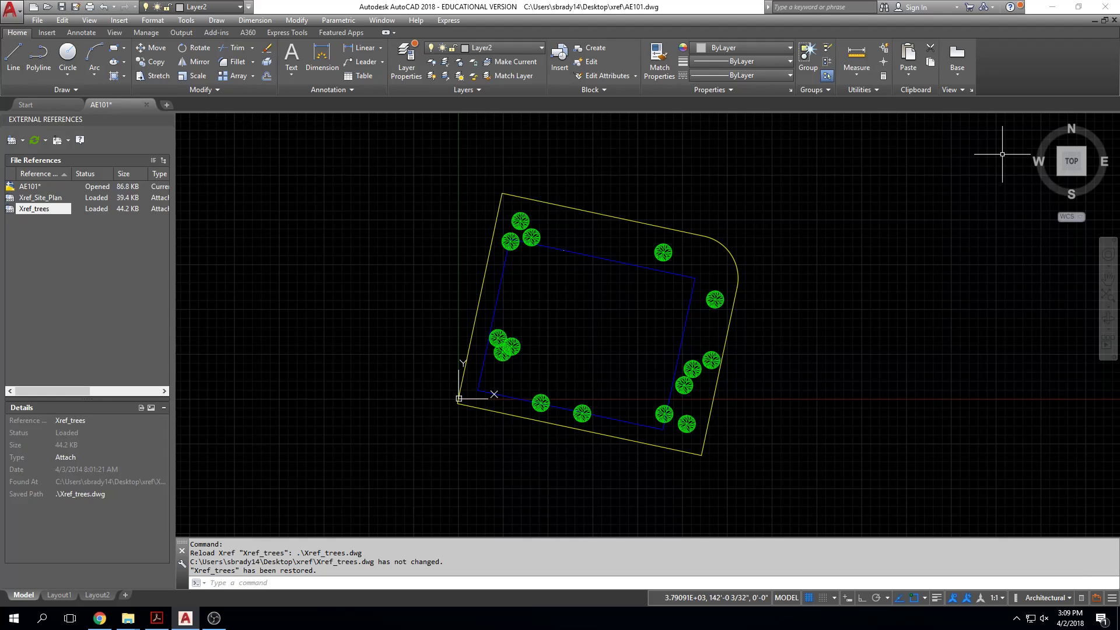
Step: Reduce the drawing window to reach the xref folder in File Explorer, and rename Xref_roof.dwg as Xref_r.dwg
left_click_drag(699, 7, 325, 1)
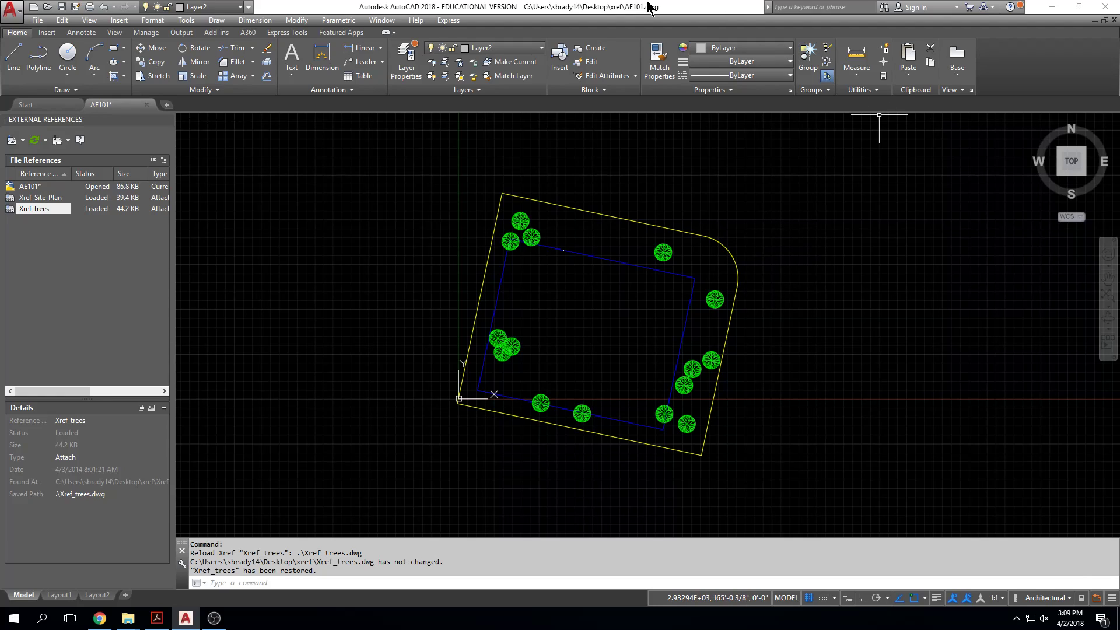
double_click(648, 6)
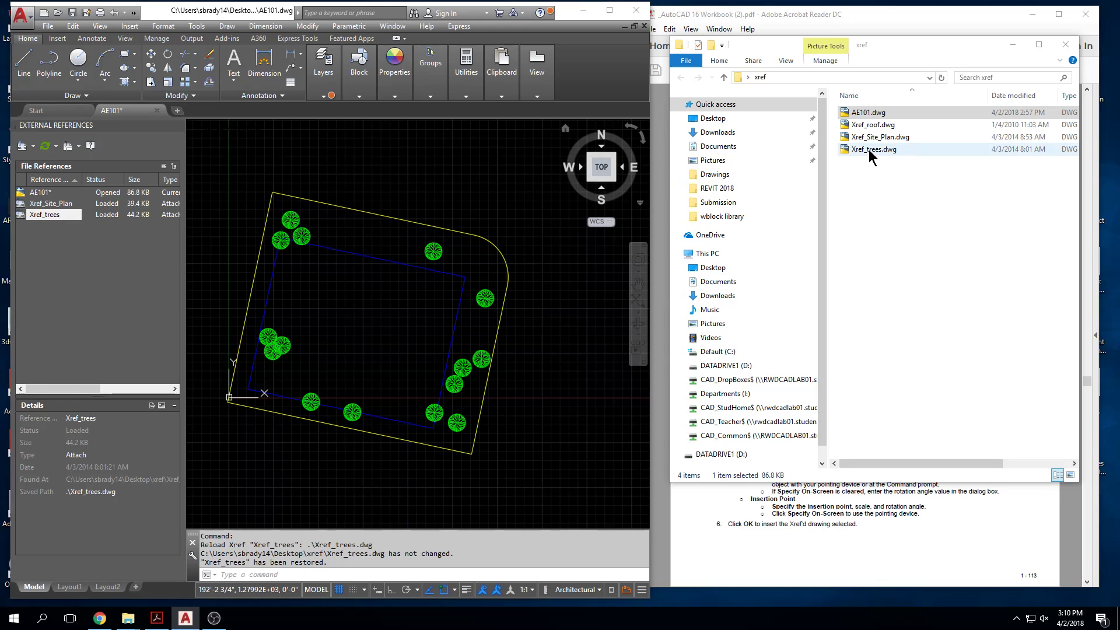
left_click(870, 125)
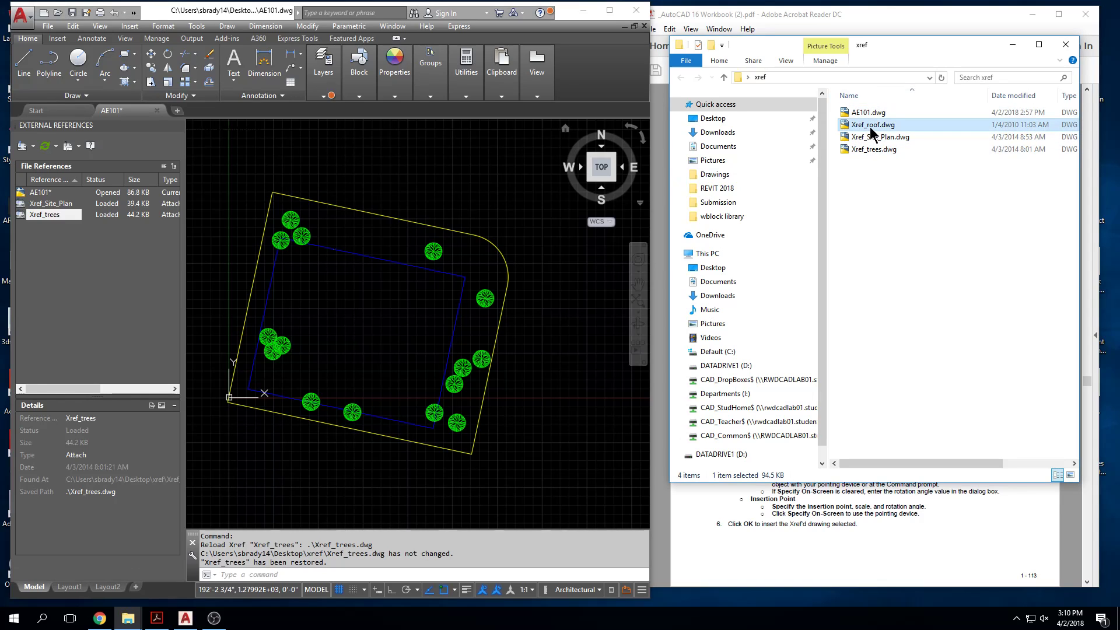
right_click(871, 132)
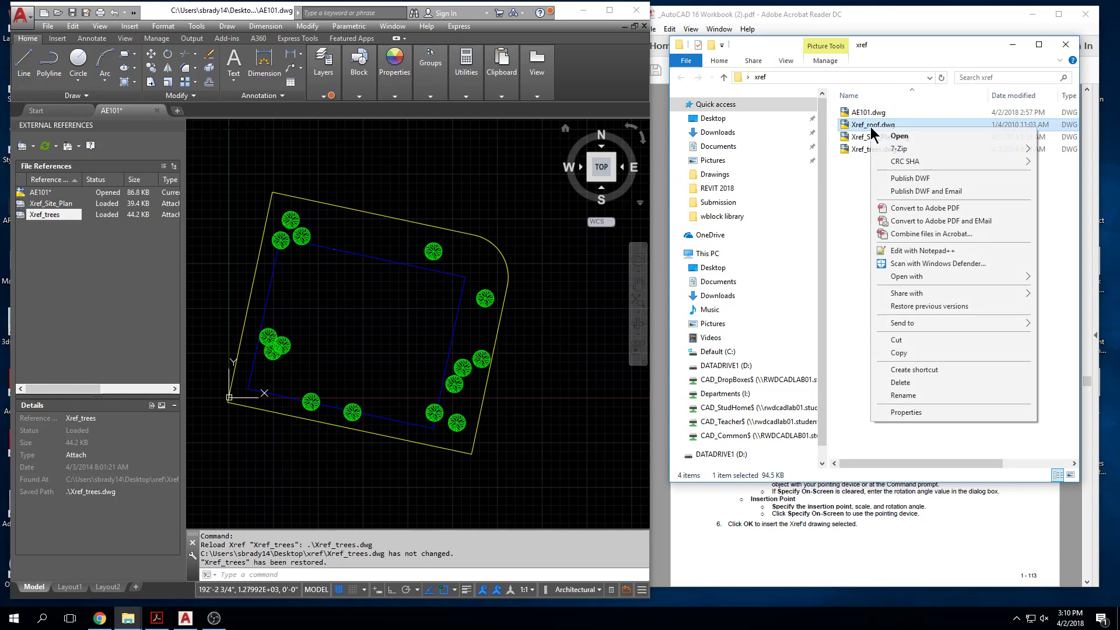
left_click(902, 396)
left_click(880, 124)
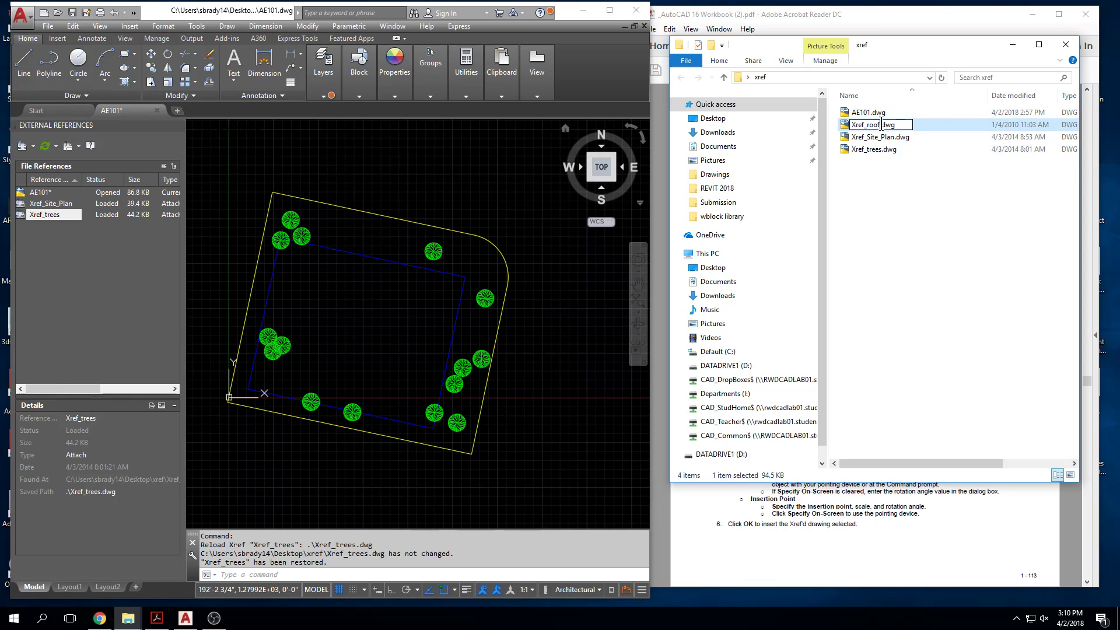
key("BackSpace")
key("BackSpace")
key("BackSpace")
key("Return")
Step: Save and close AE101.dwg, and reopen it to check its attached references
left_click(374, 150)
left_click(72, 16)
key("Escape")
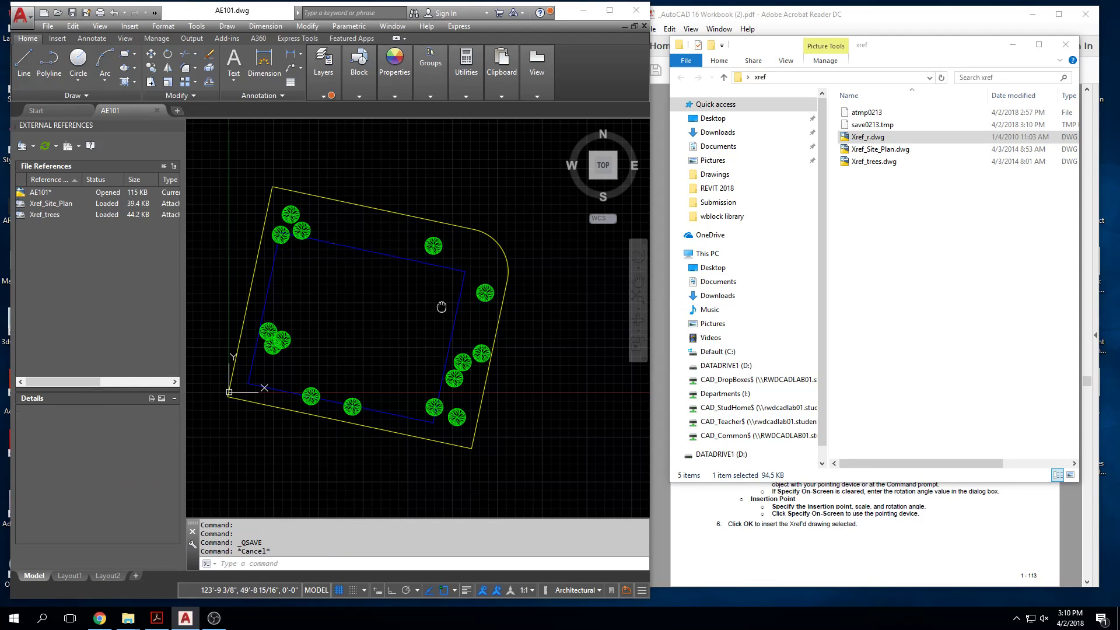
left_click(156, 110)
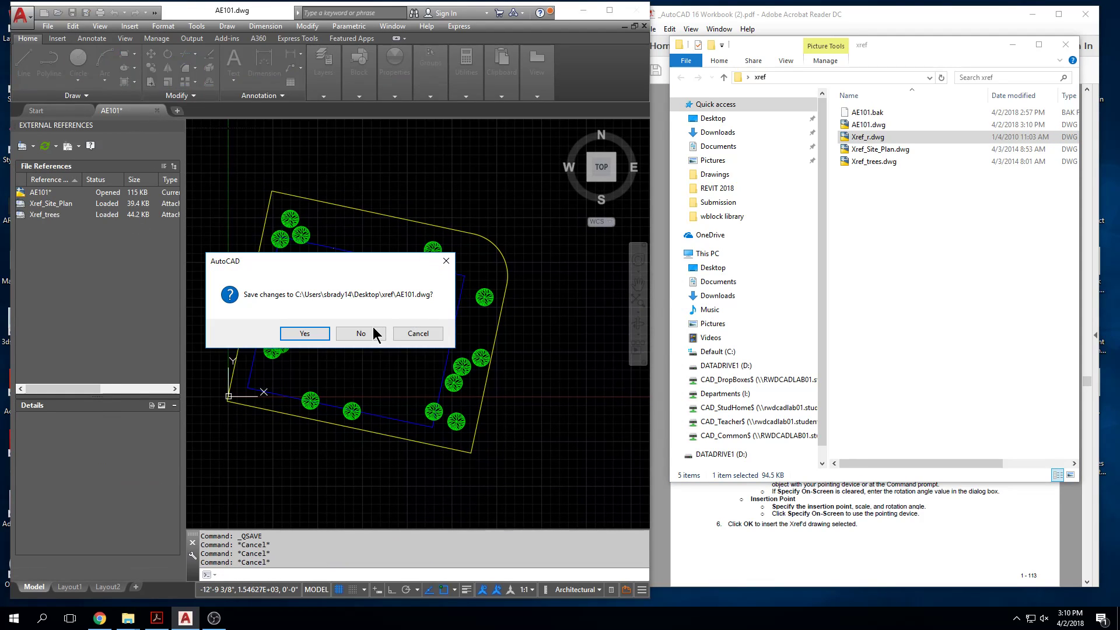
left_click(376, 334)
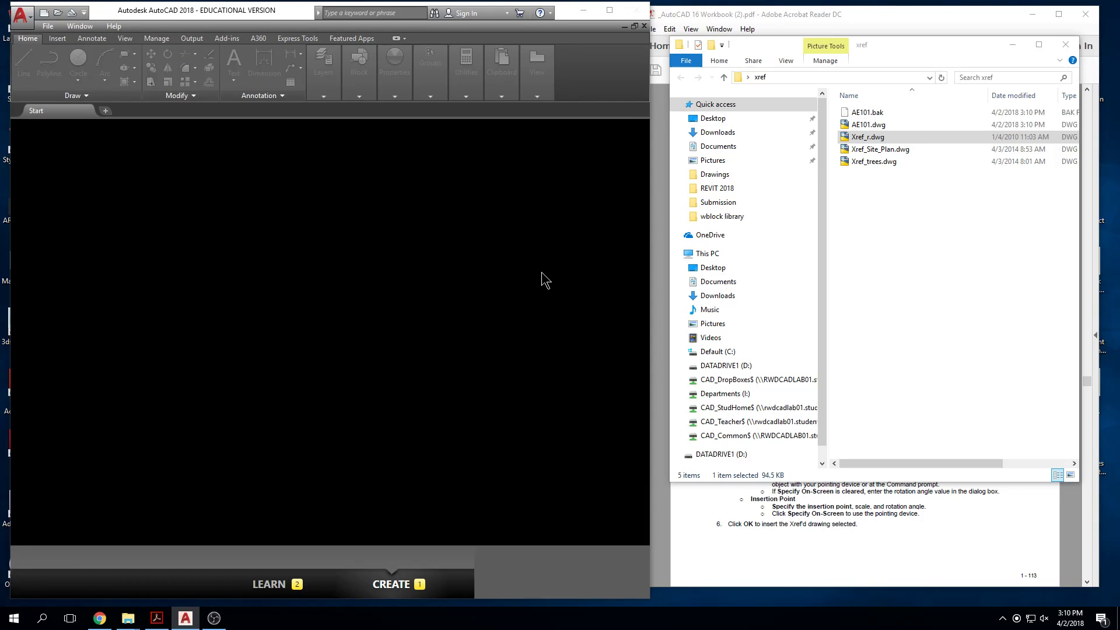
middle_click_drag(234, 273, 289, 276)
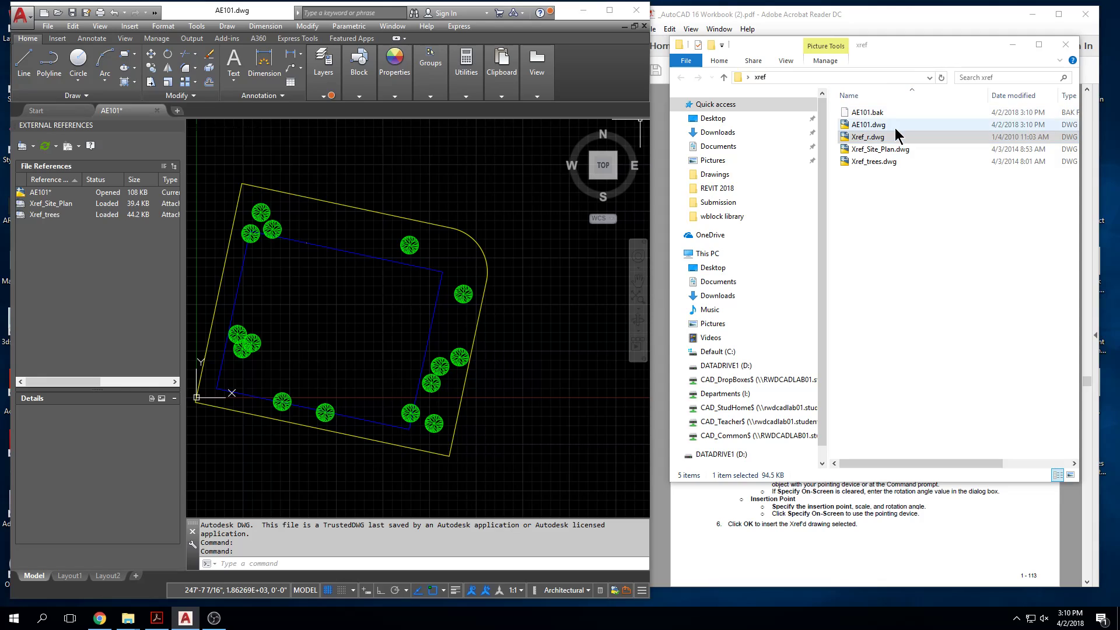
left_click(892, 184)
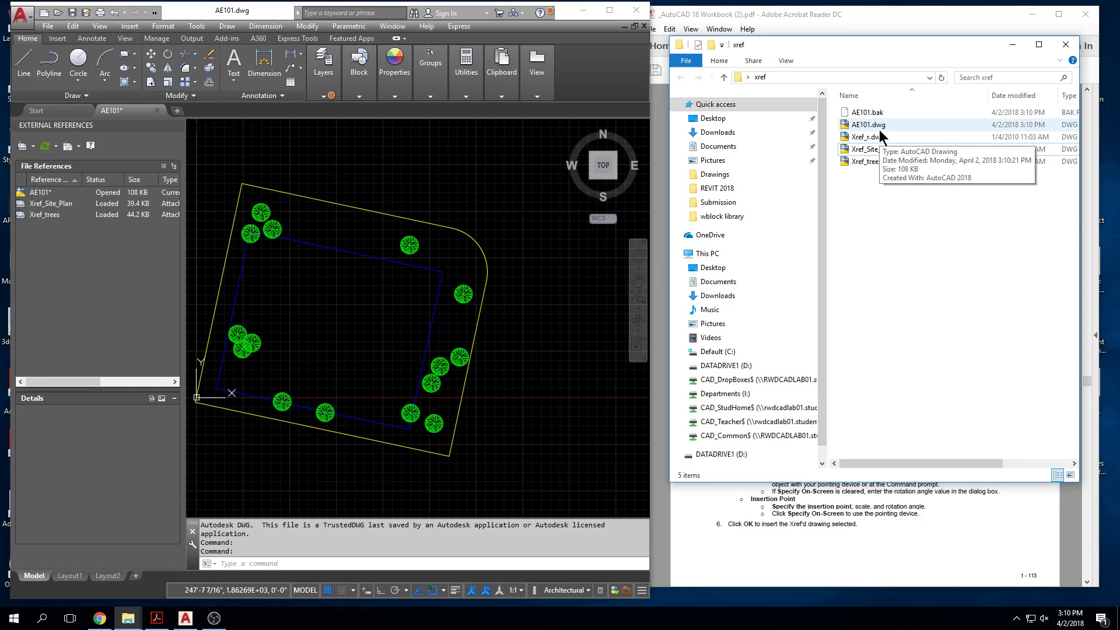
left_click(876, 151)
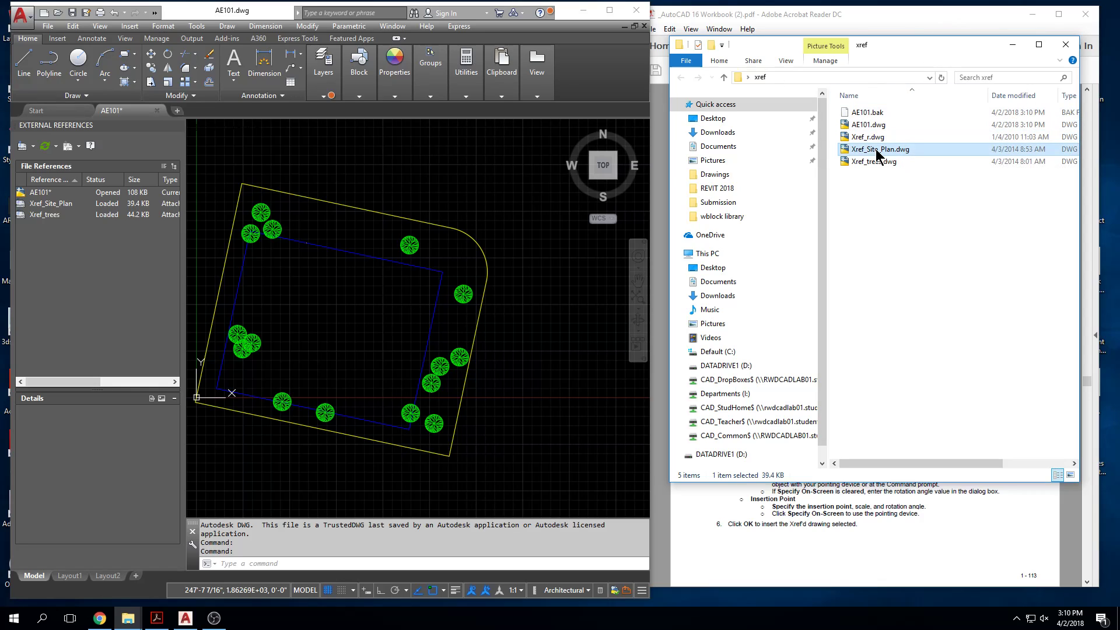
double_click(876, 151)
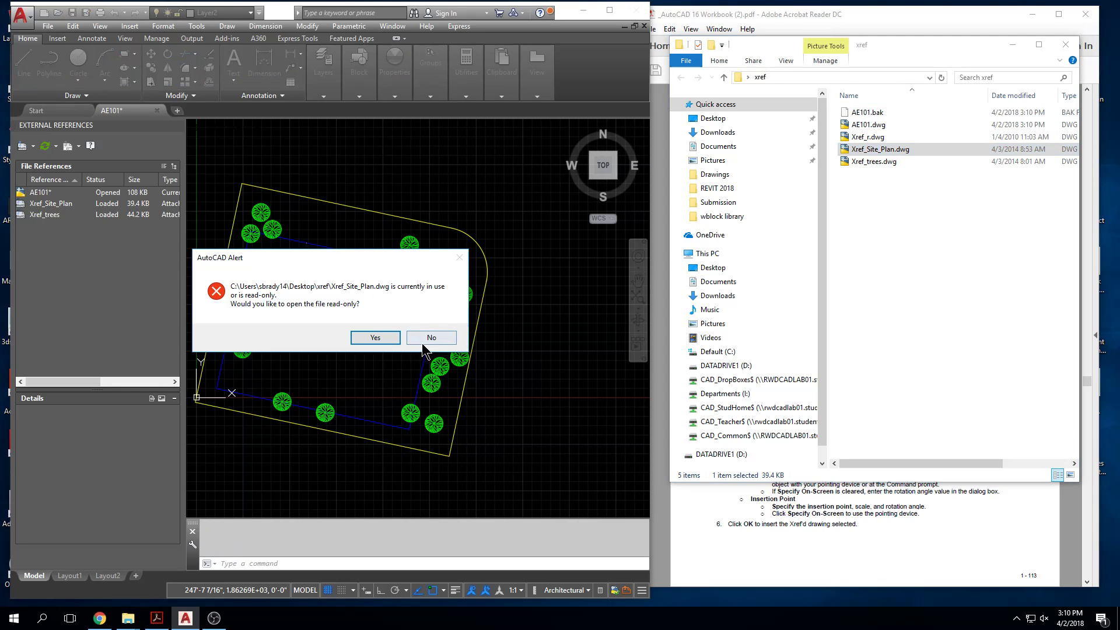
left_click(421, 343)
Step: Rename Xref_Site_Plan.dwg in the xref folder as Xref_Site_.dwg
left_click(889, 150)
left_click(895, 149)
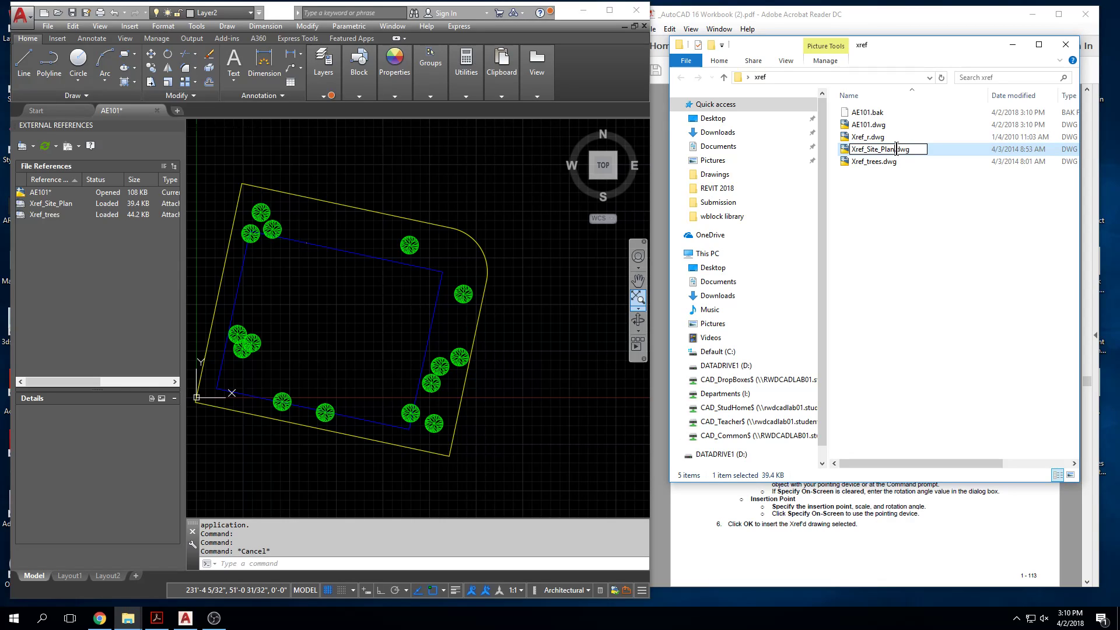
key("BackSpace")
key("BackSpace")
key("BackSpace")
key("BackSpace")
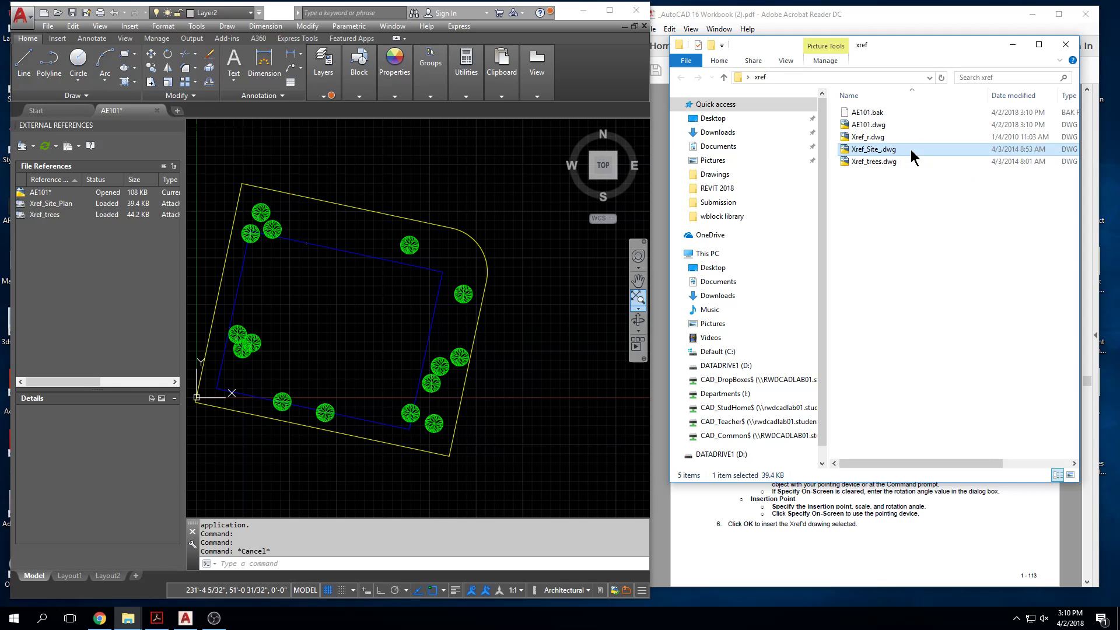
left_click(880, 215)
Step: Cancel any active command in AE101.dwg, and save and close the drawing
left_click(495, 195)
key("Escape")
key("Escape")
key("Escape")
middle_click_drag(217, 241, 211, 227)
left_click(72, 12)
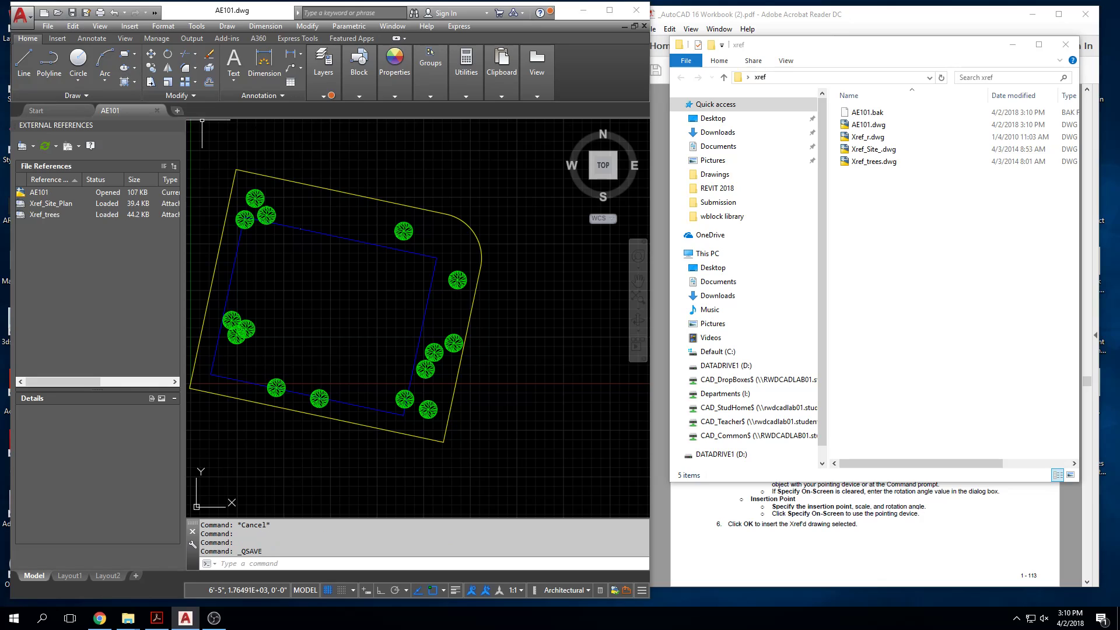
left_click(159, 110)
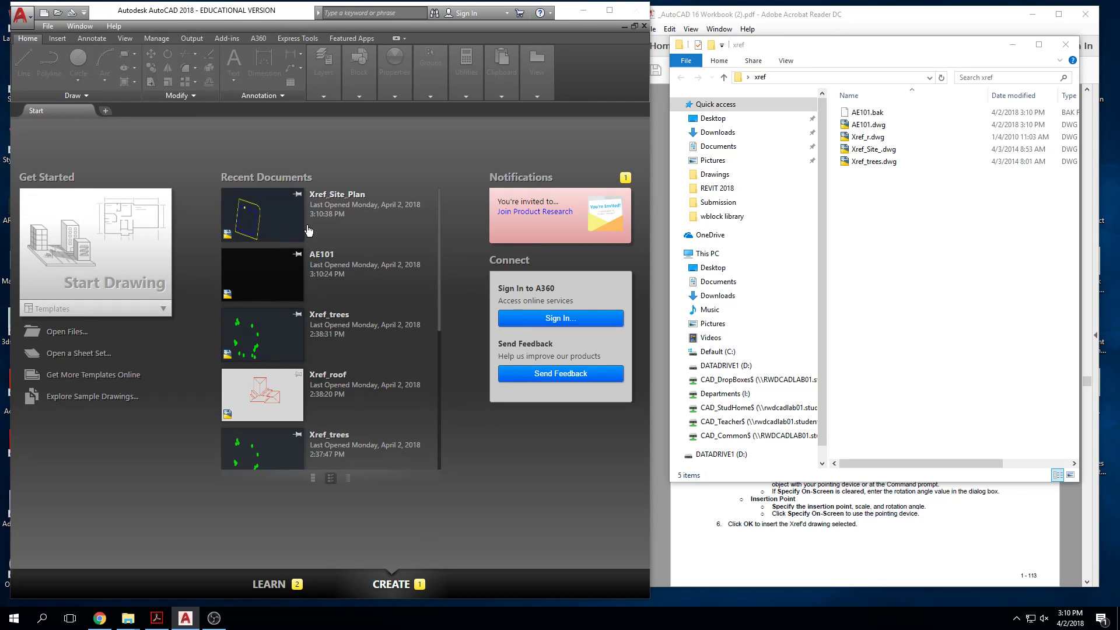
Step: Try to open Xref_Site_Plan from the recent documents, and cancel the file selection
left_click(282, 227)
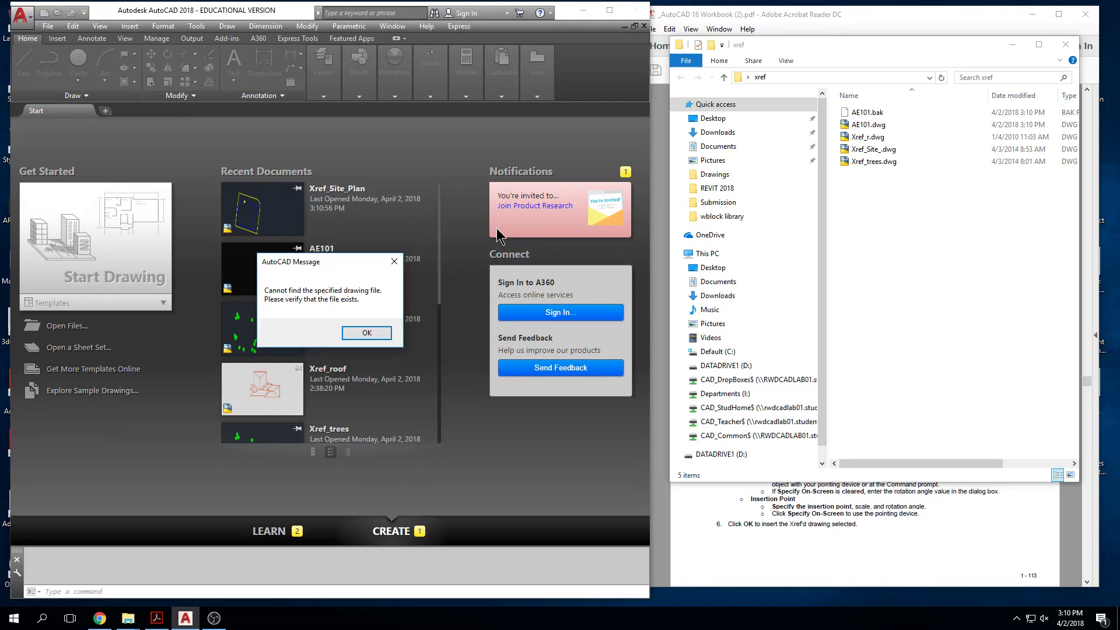
left_click(361, 335)
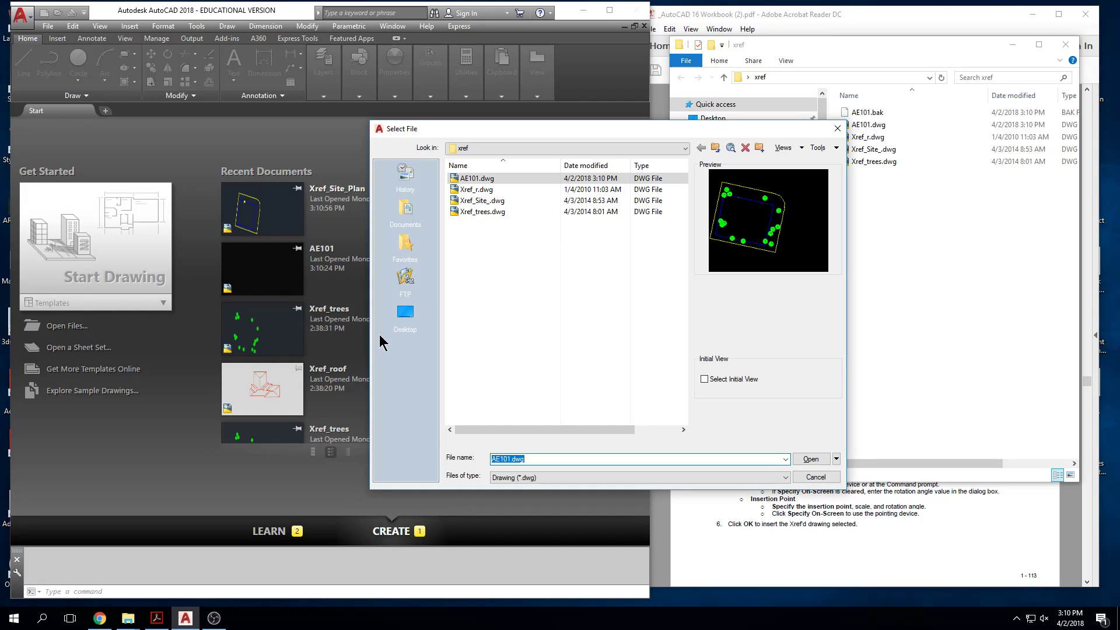
key("Escape")
Step: Open AE101.dwg from the xref folder and dismiss the missing references notice
left_click(891, 123)
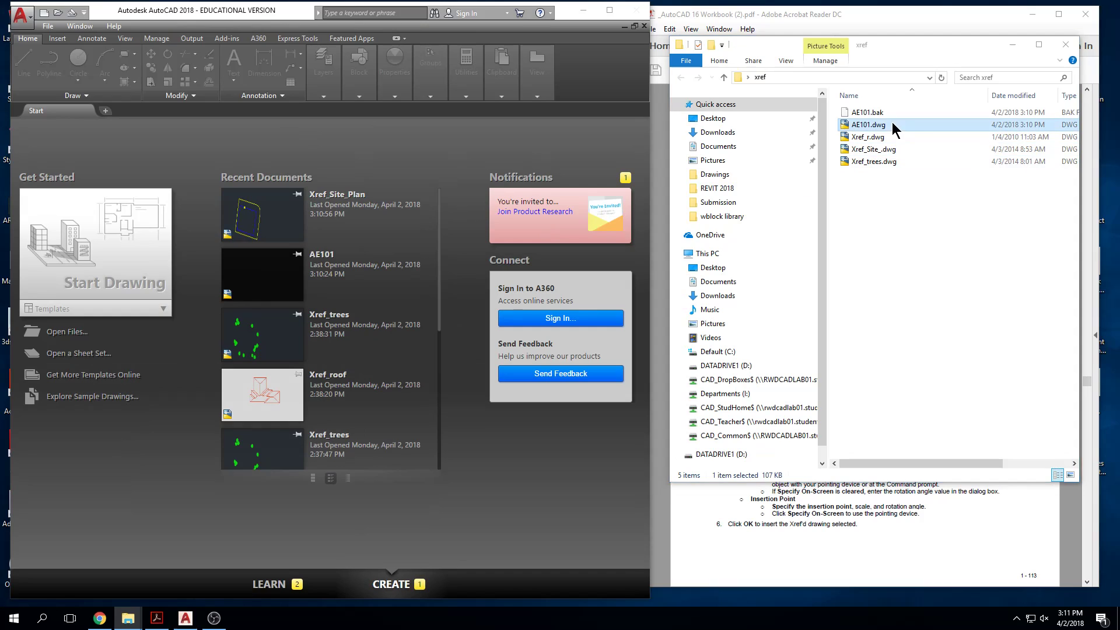
double_click(891, 124)
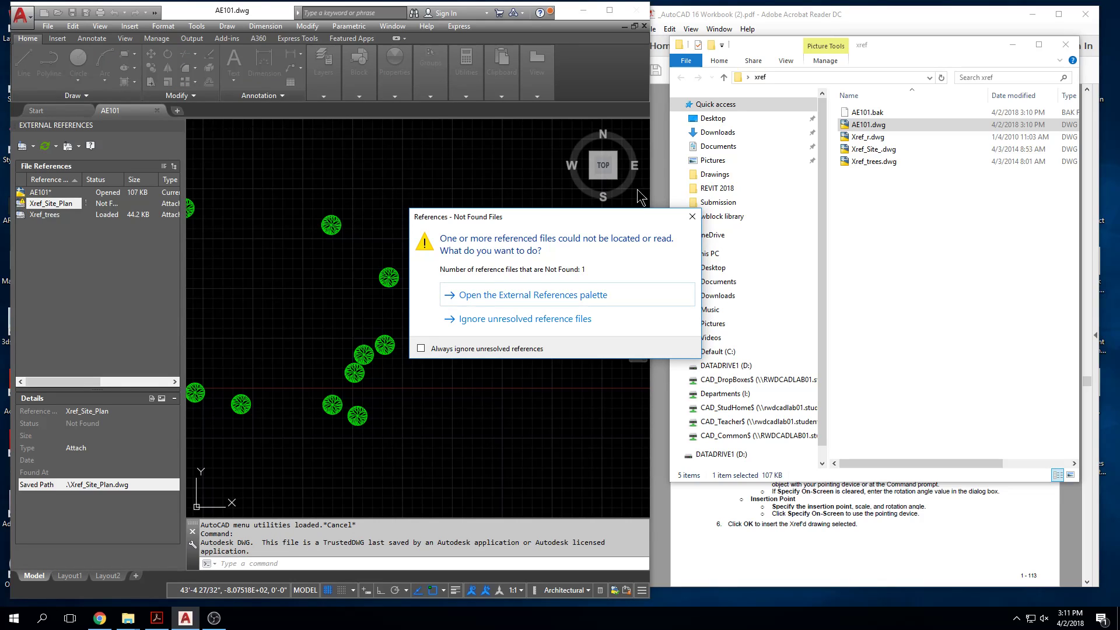
left_click(693, 217)
mouse_move(387, 350)
middle_mouse_down()
mouse_move(414, 313)
mouse_move(532, 300)
mouse_move(519, 296)
middle_mouse_up()
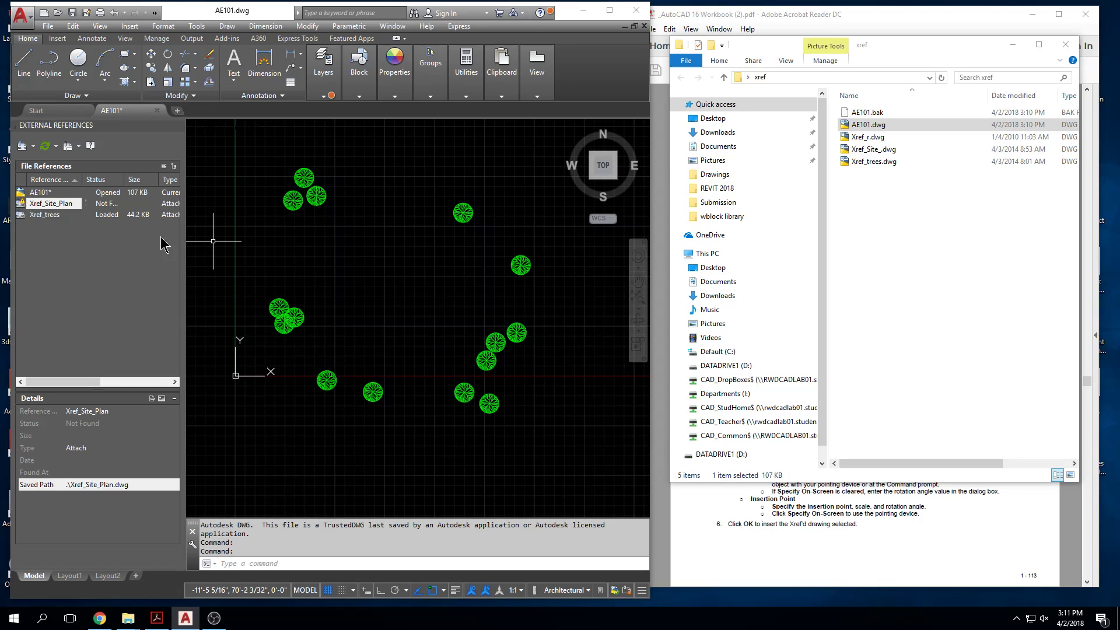
Step: Rename Xref_Site_.dwg in the xref folder as Xref_Site_Plan.dwg
left_click(874, 150)
left_click(879, 150)
left_click(880, 150)
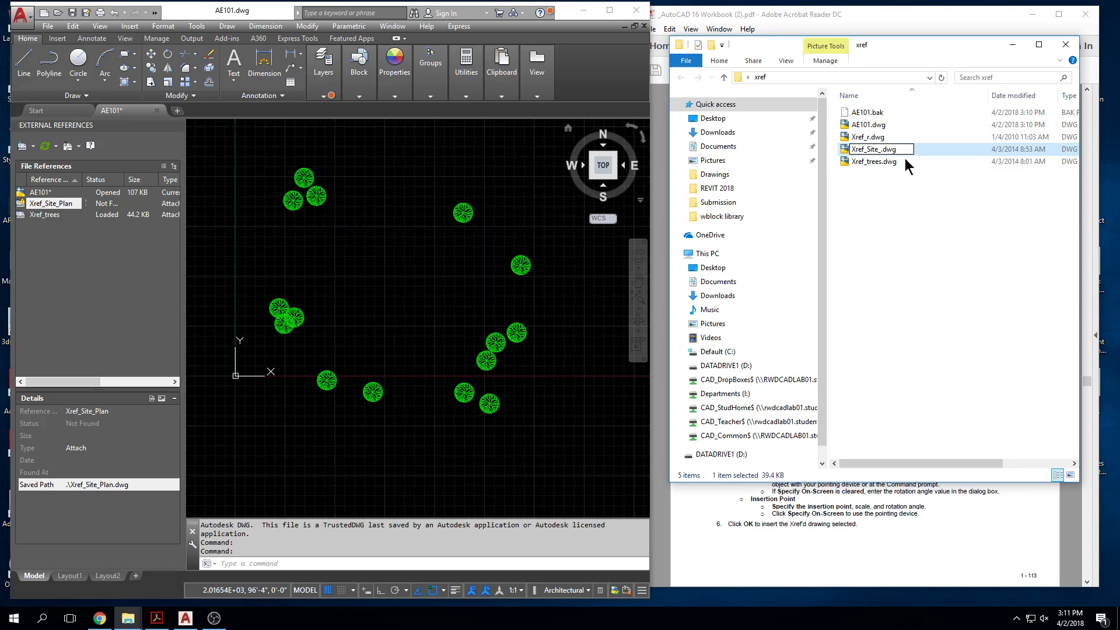
type("Plan")
key("Return")
left_click(931, 203)
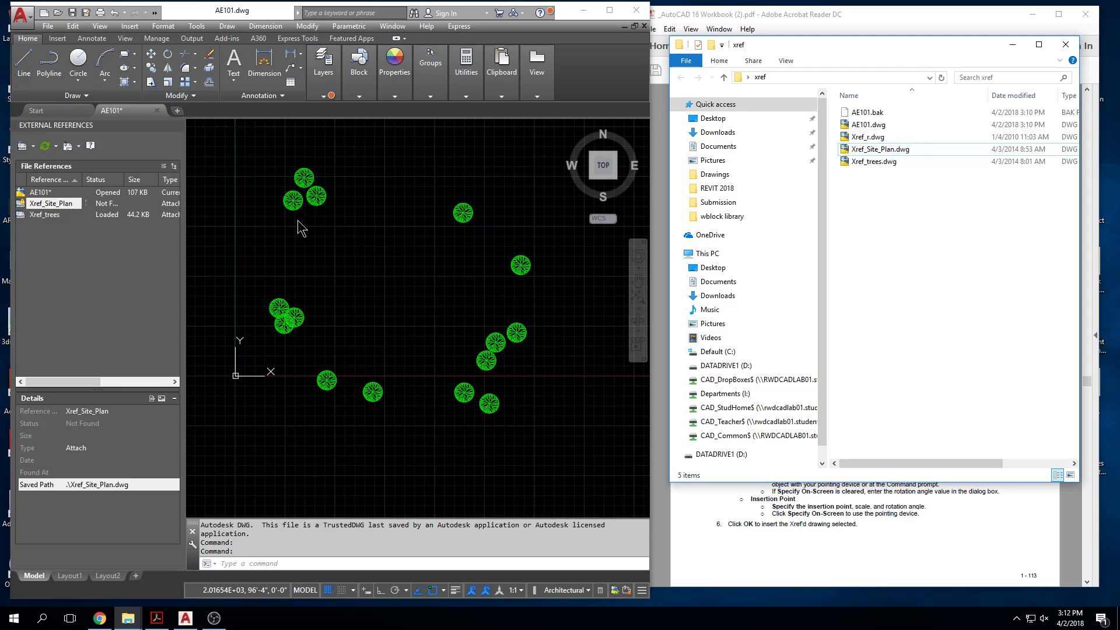
Step: Close AE101.dwg with its changes saved, and reopen it from the xref folder
left_click(76, 13)
left_click(157, 111)
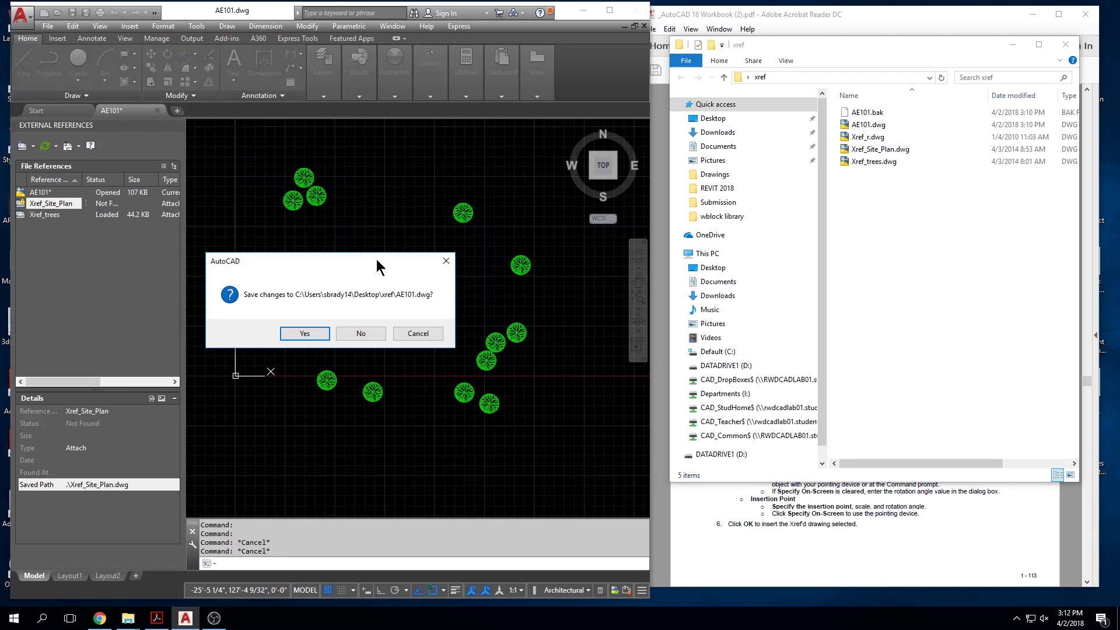
left_click(321, 332)
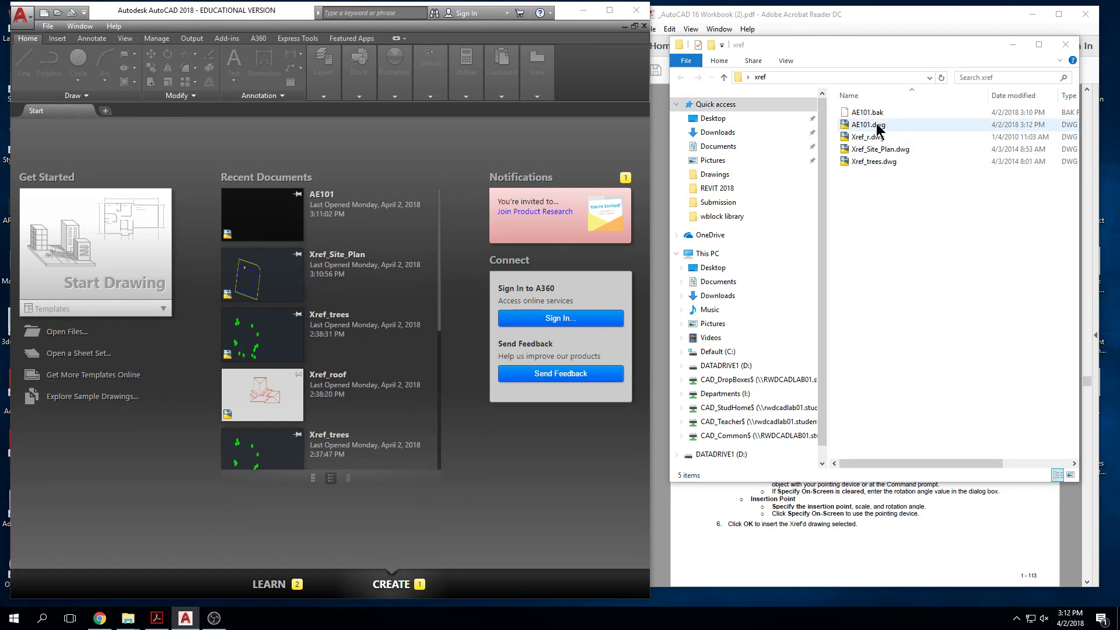
left_click(867, 124)
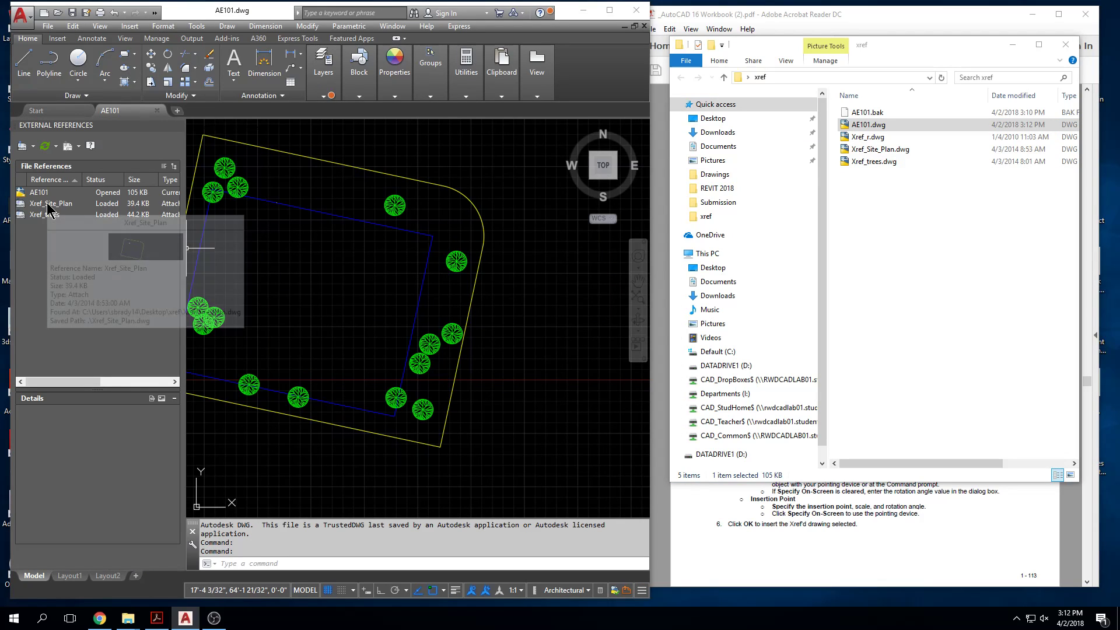
middle_click_drag(428, 310, 489, 326)
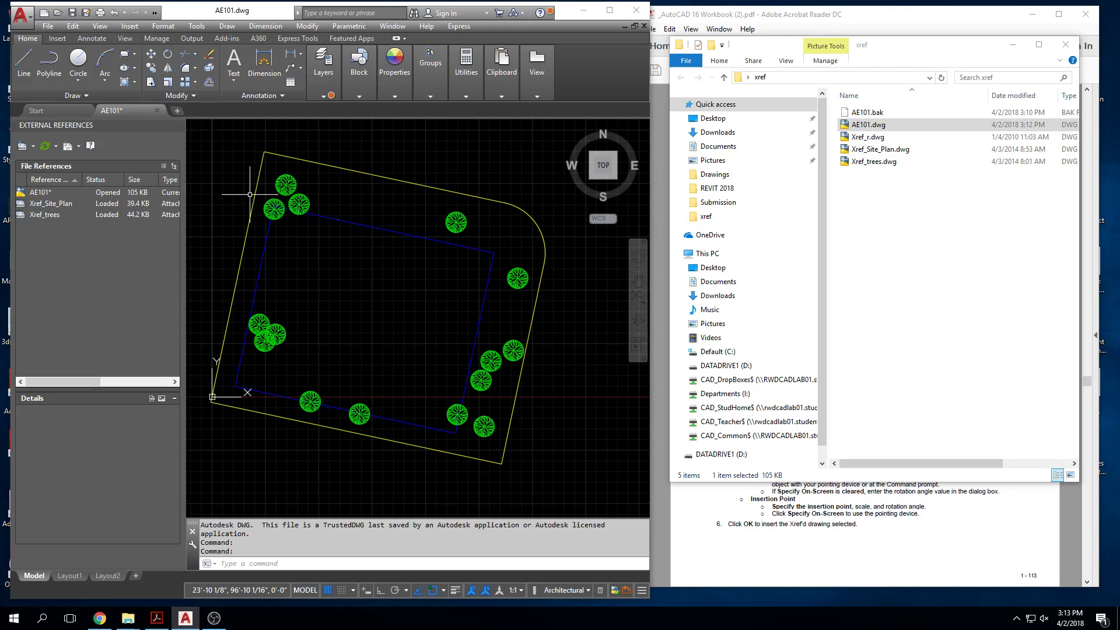
Step: Review the attachment settings for the Xref_Site_Plan reference, and cancel without attaching it again
left_click(51, 204)
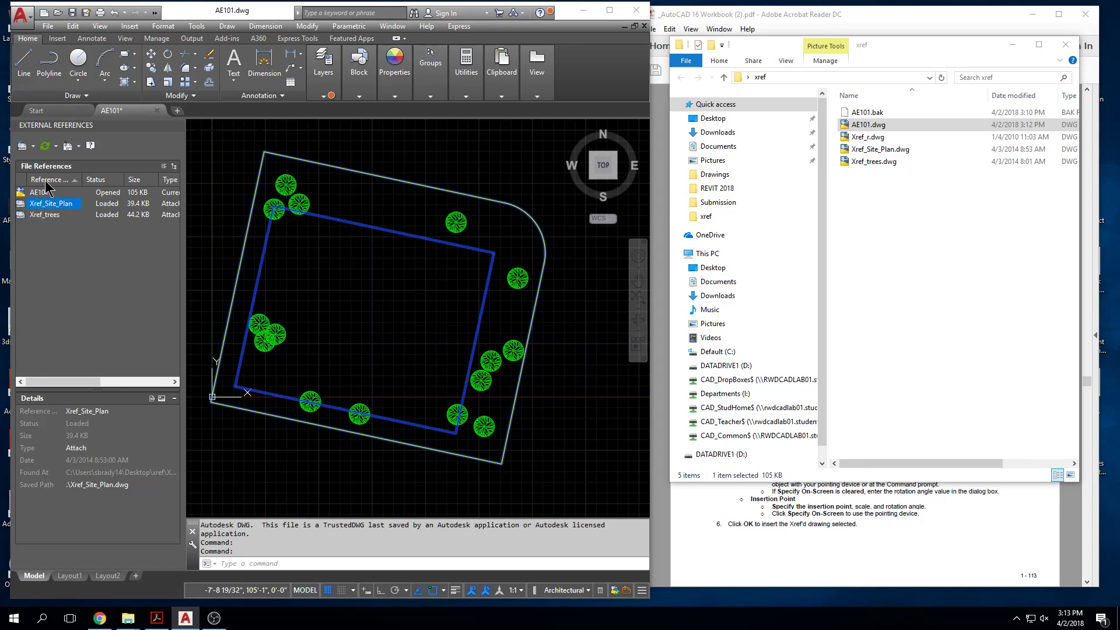
right_click(66, 208)
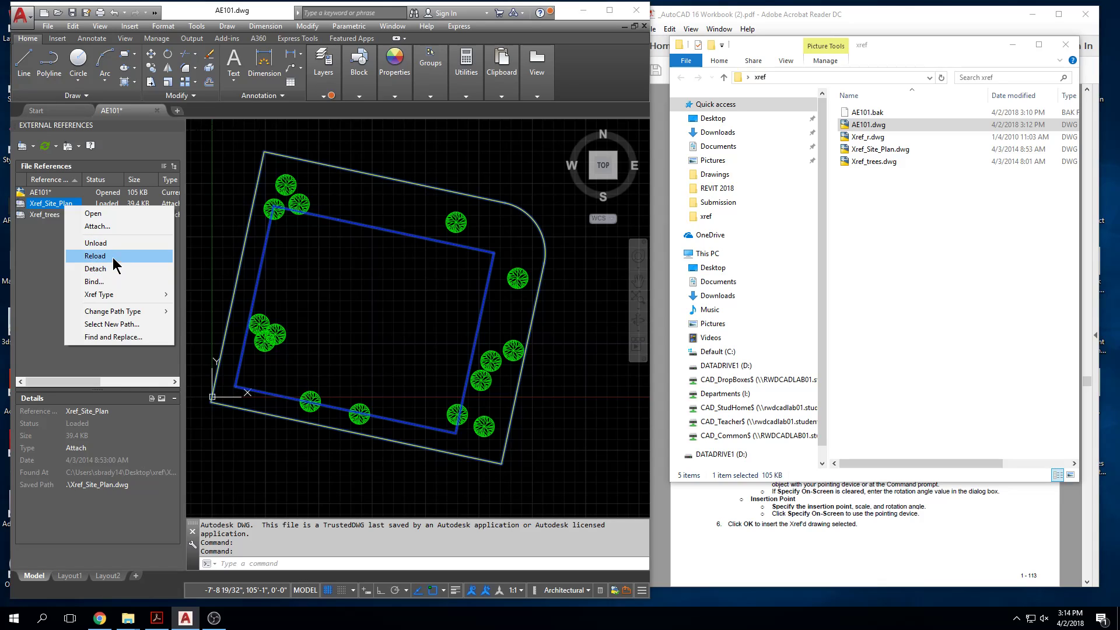
left_click(111, 228)
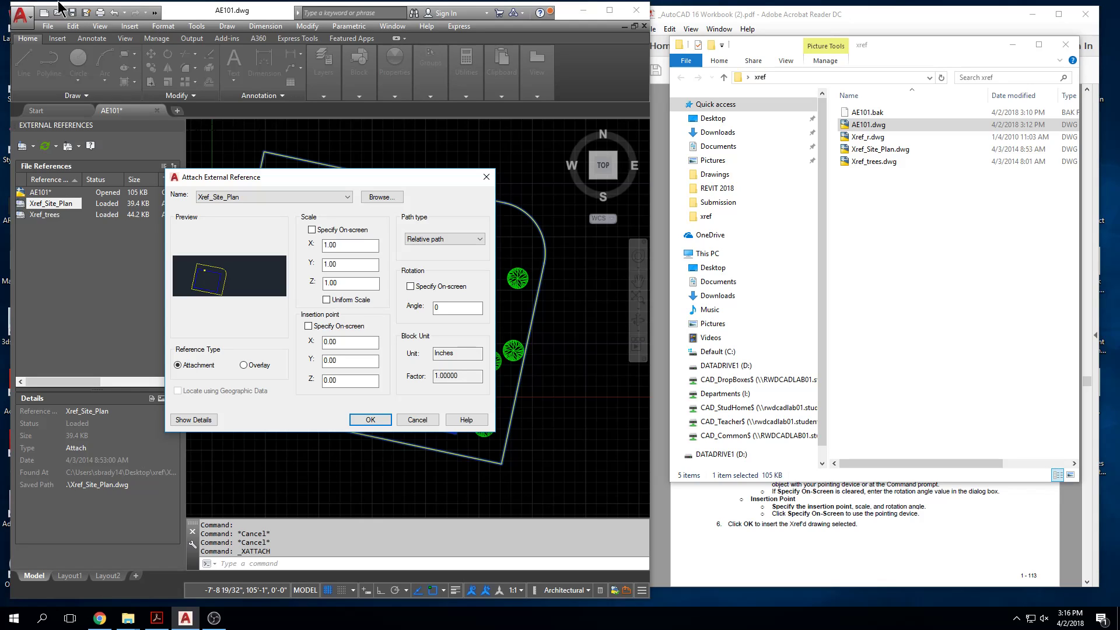
key("Escape")
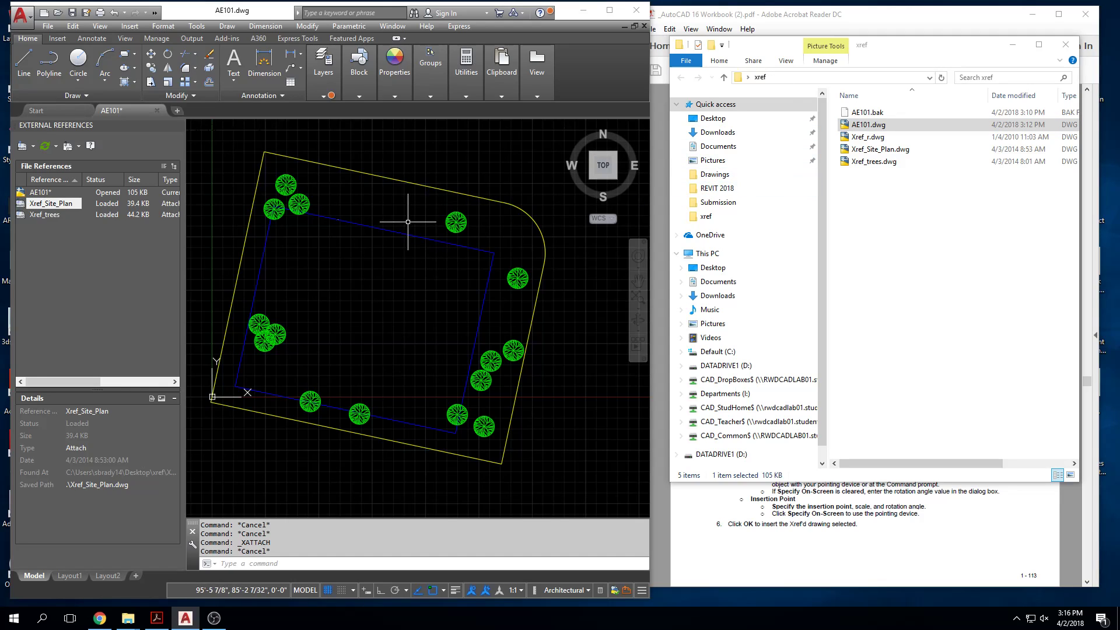
Step: Open Xref_trees.dwg as read-only from the xref folder, and close it without saving changes
double_click(877, 162)
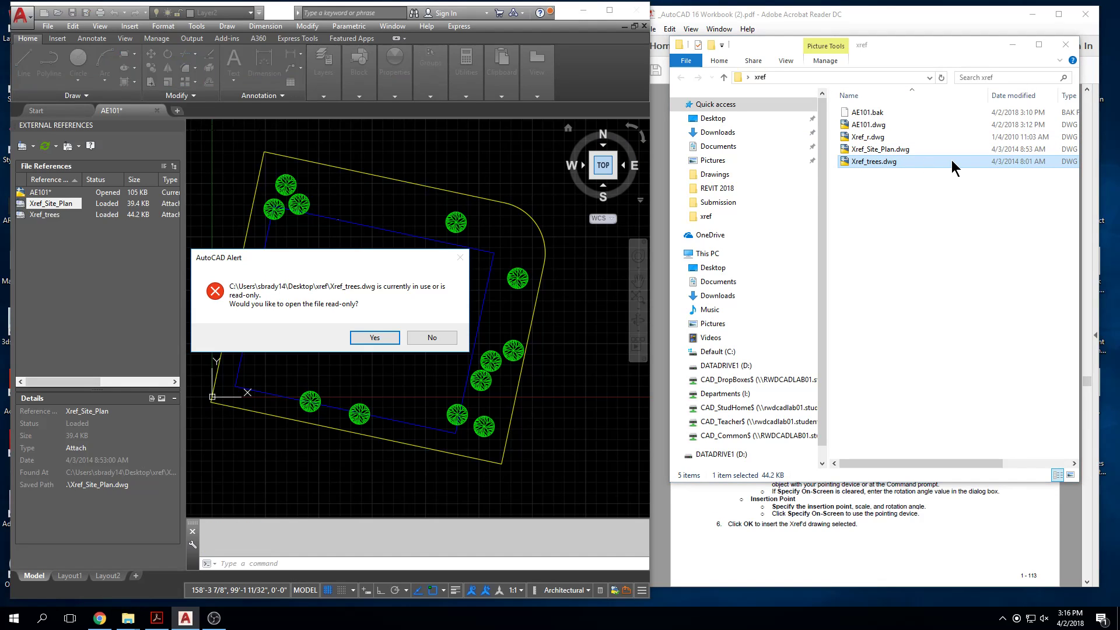
left_click(388, 338)
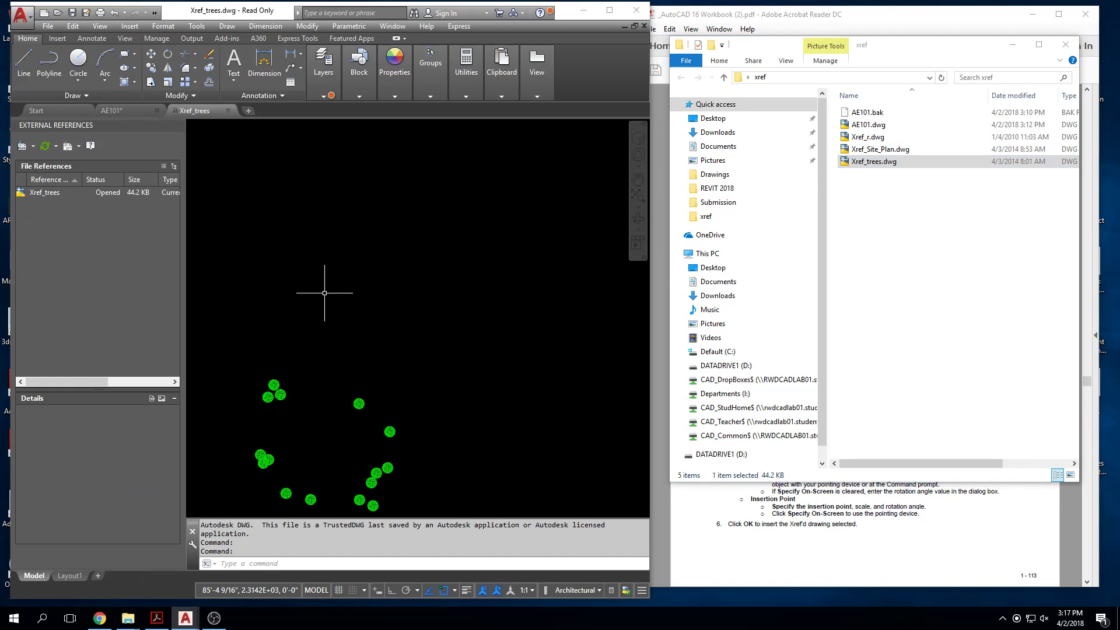
middle_click(350, 338)
key("Escape")
left_click(228, 111)
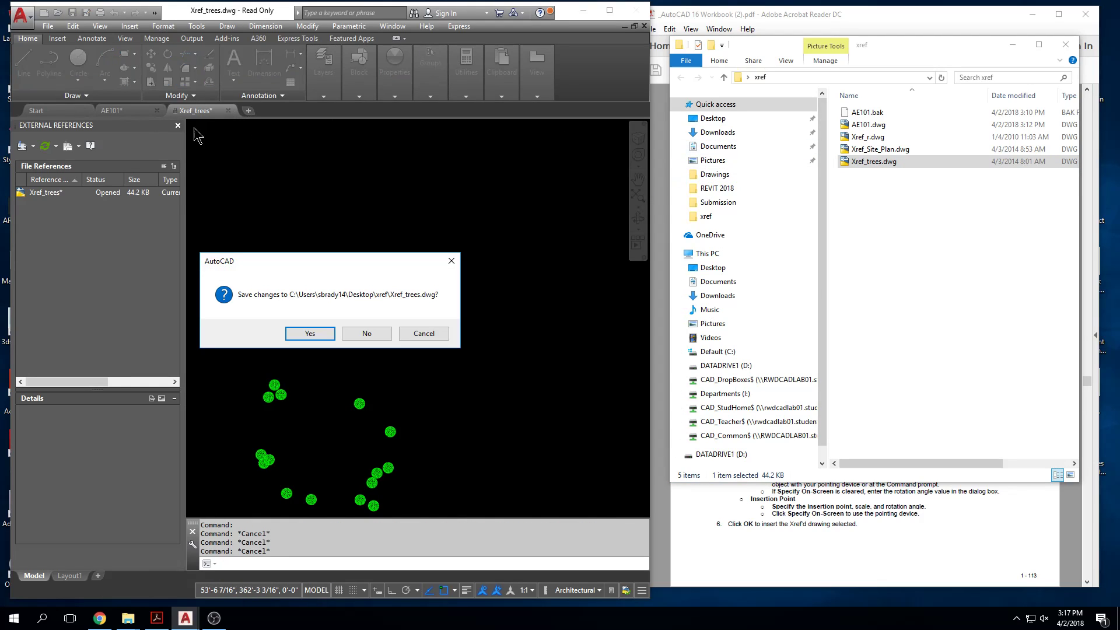
left_click(368, 333)
Step: Close AE101.dwg, and check the shared file properties of Xref_r.dwg, Xref_Site_Plan.dwg and Xref_trees.dwg
left_click(158, 110)
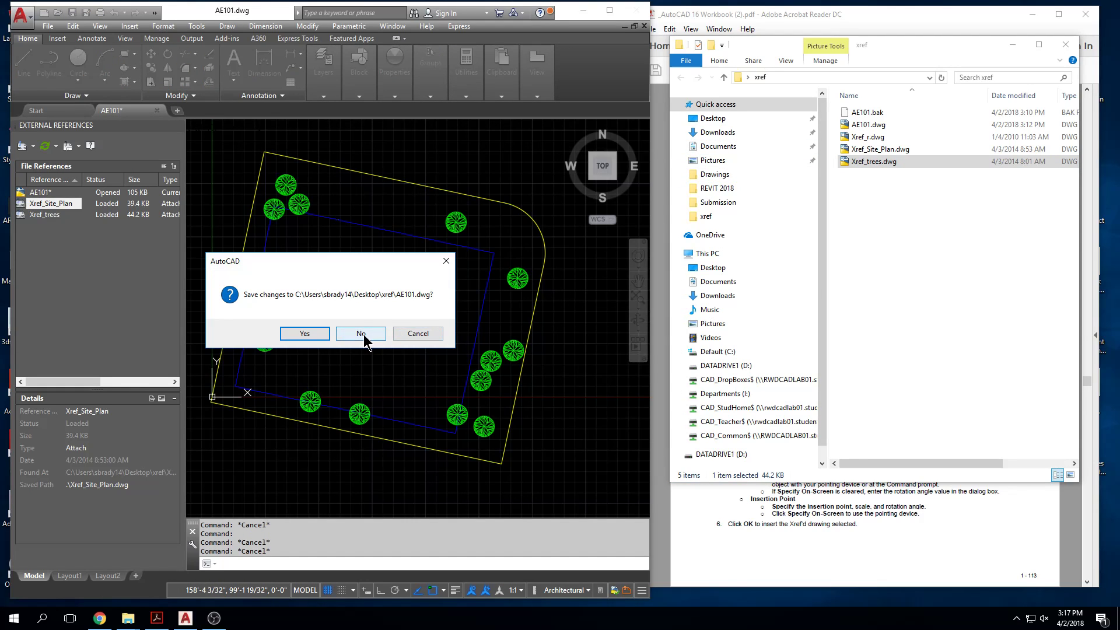
left_click(417, 338)
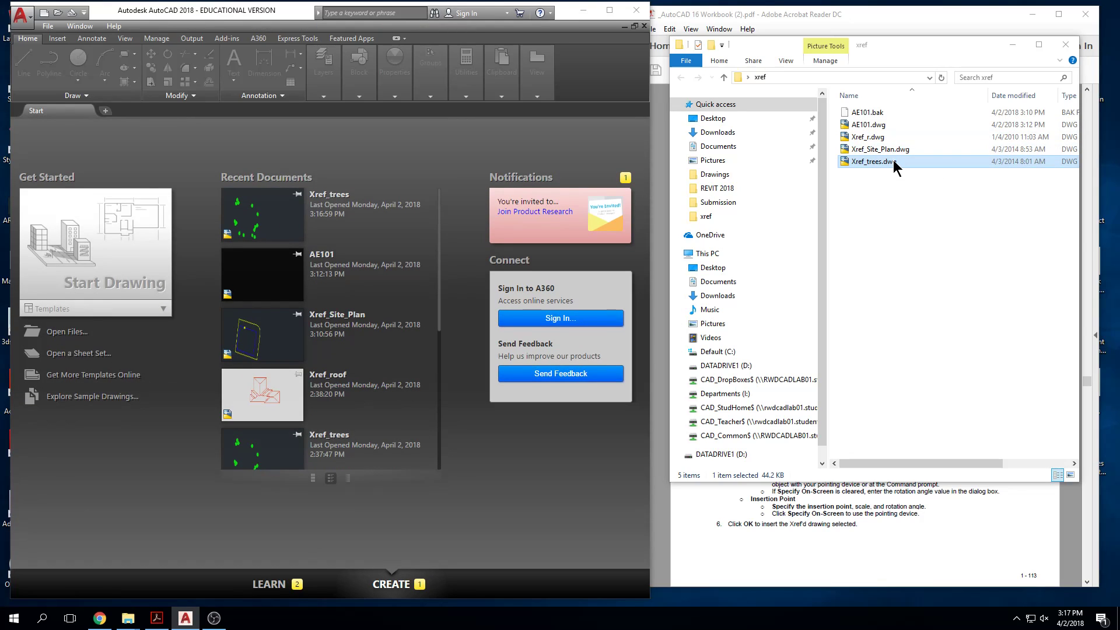
left_click(884, 150, "ctrl")
left_click(877, 139, "ctrl")
right_click(877, 139)
left_click(924, 383)
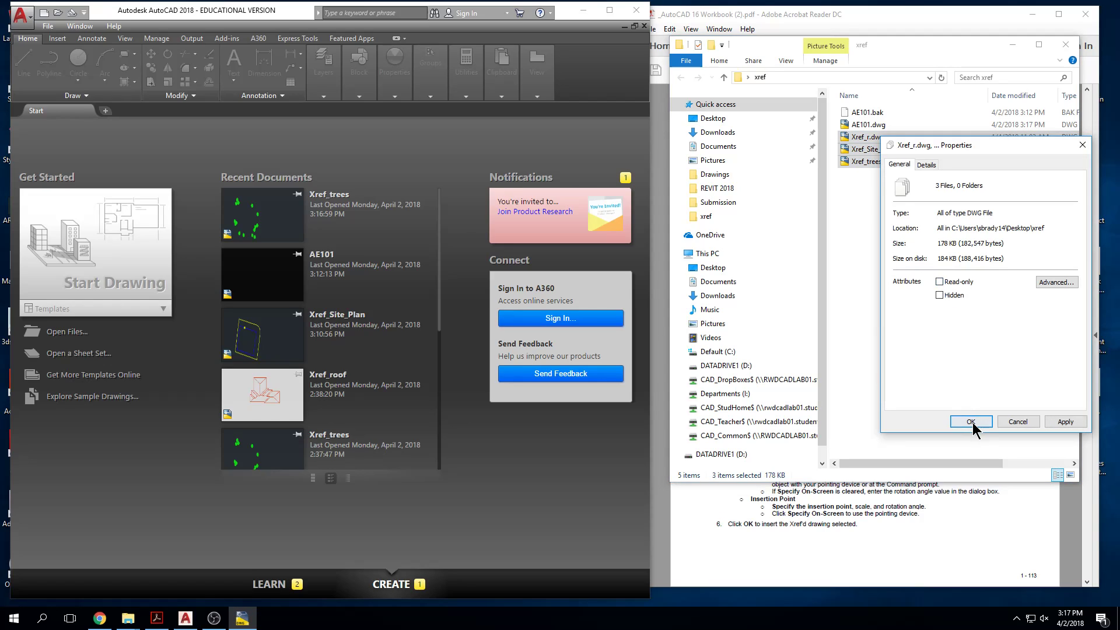
left_click(983, 421)
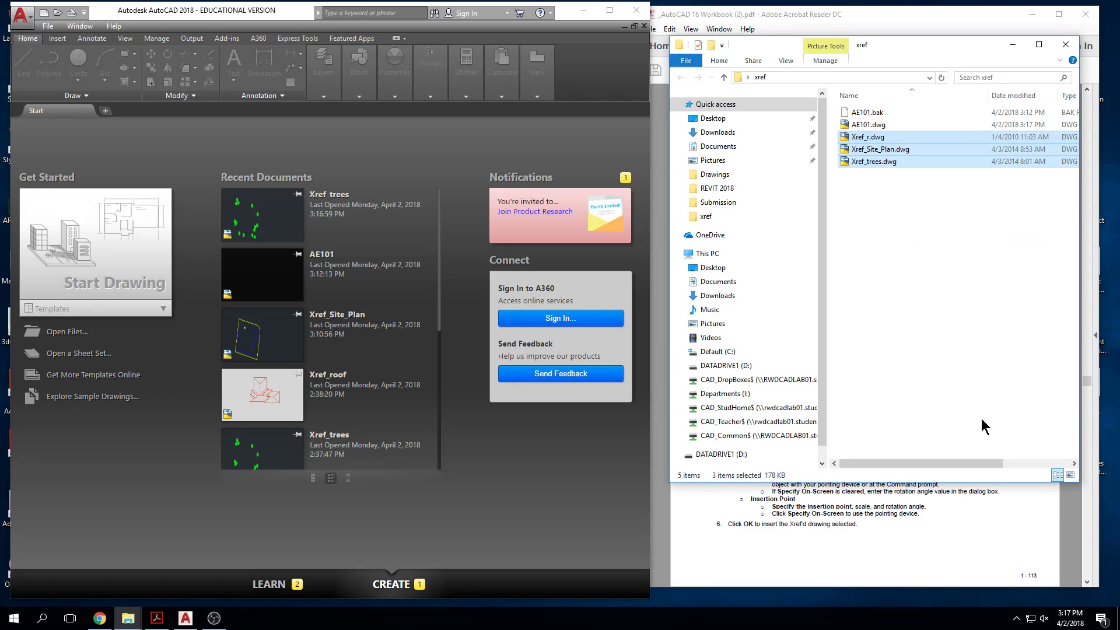
left_click(905, 368)
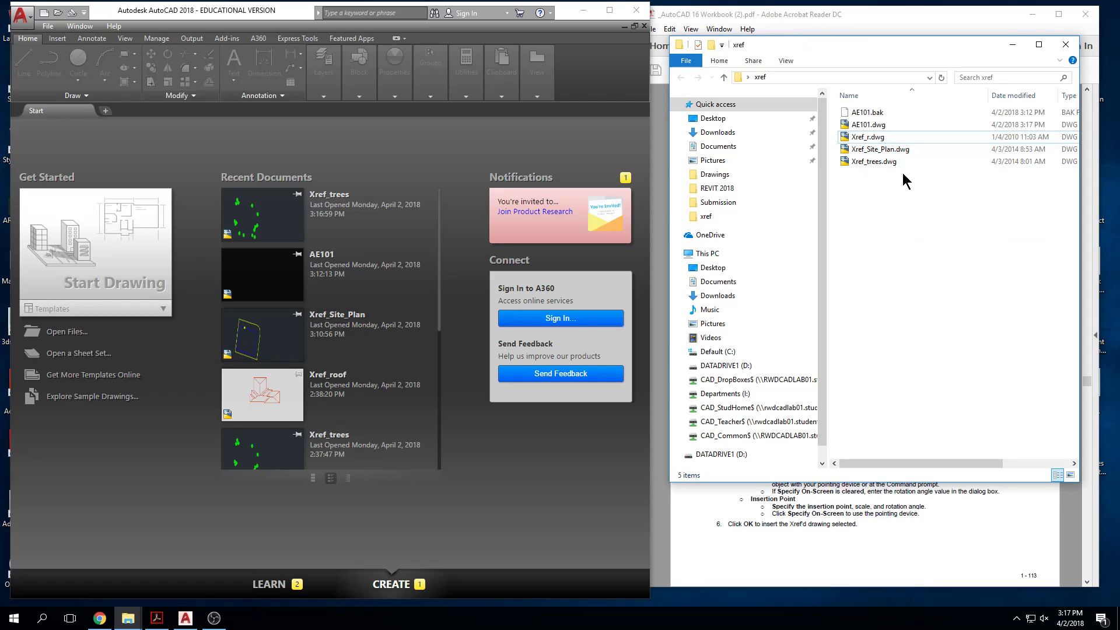
Step: Open AE101.dwg again from the xref folder
double_click(877, 124)
middle_click_drag(363, 283, 456, 286)
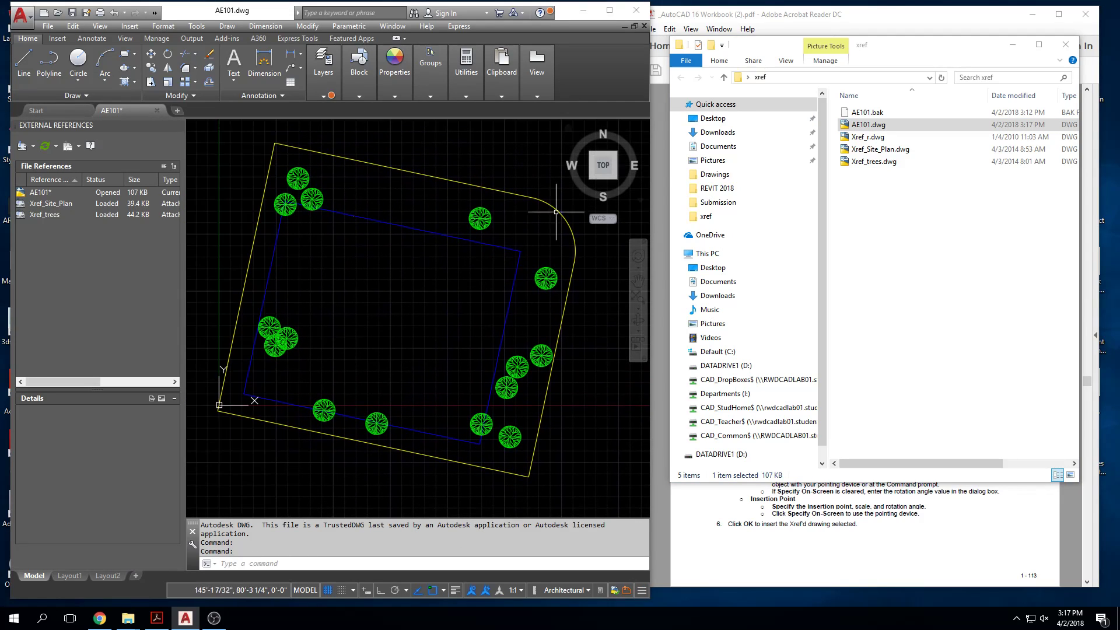
Step: Open Xref_trees.dwg from the xref folder for editing
left_click(851, 126)
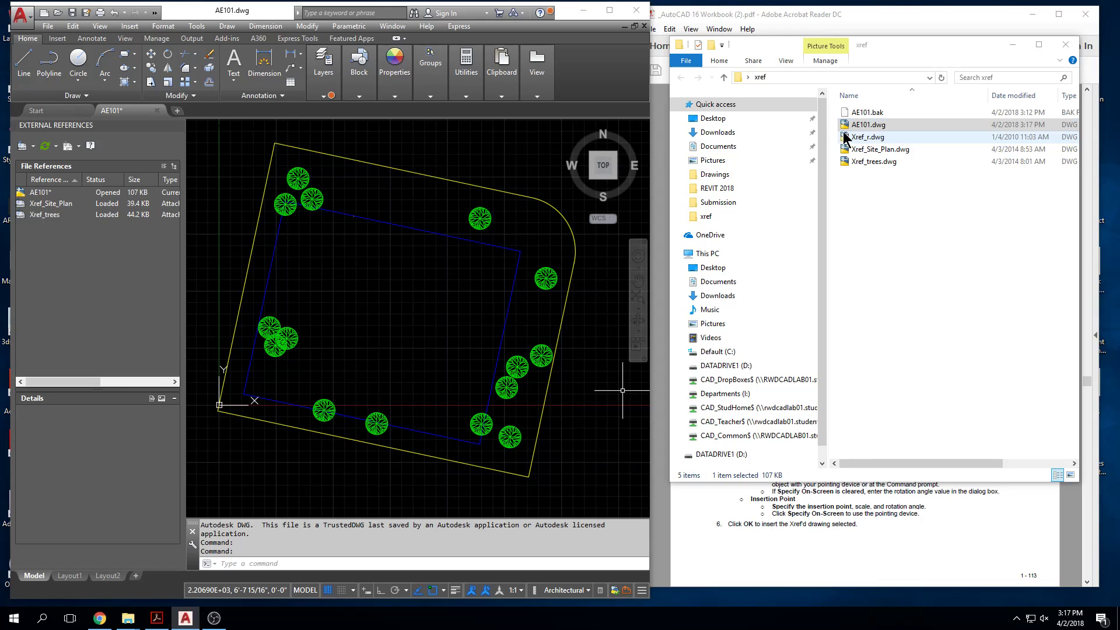
left_click(890, 164)
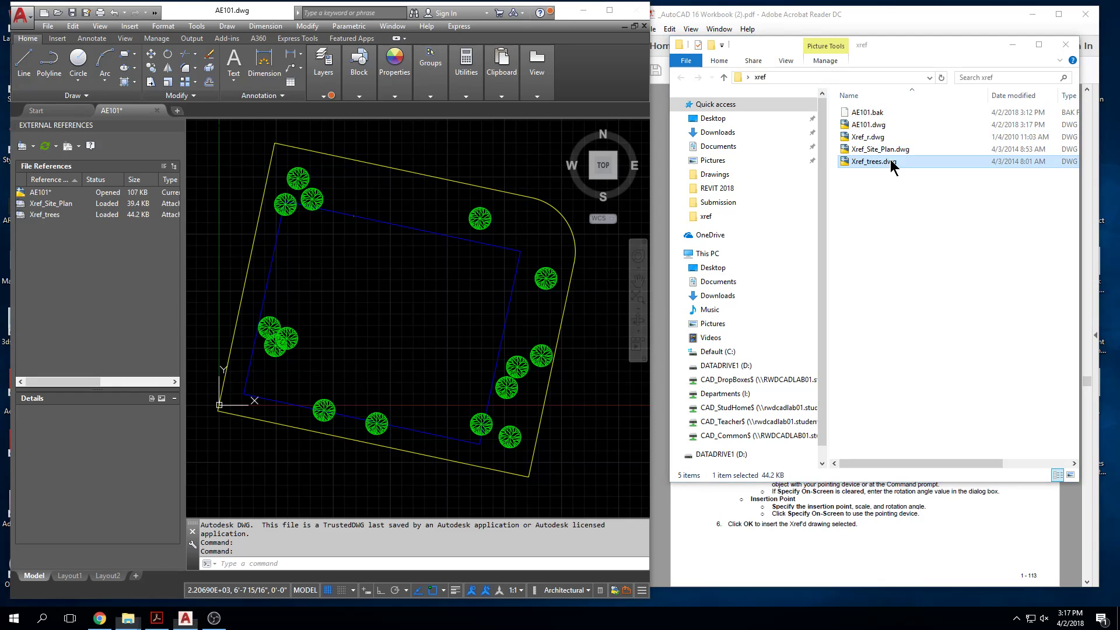
double_click(890, 162)
scroll(370, 342, "up", 4)
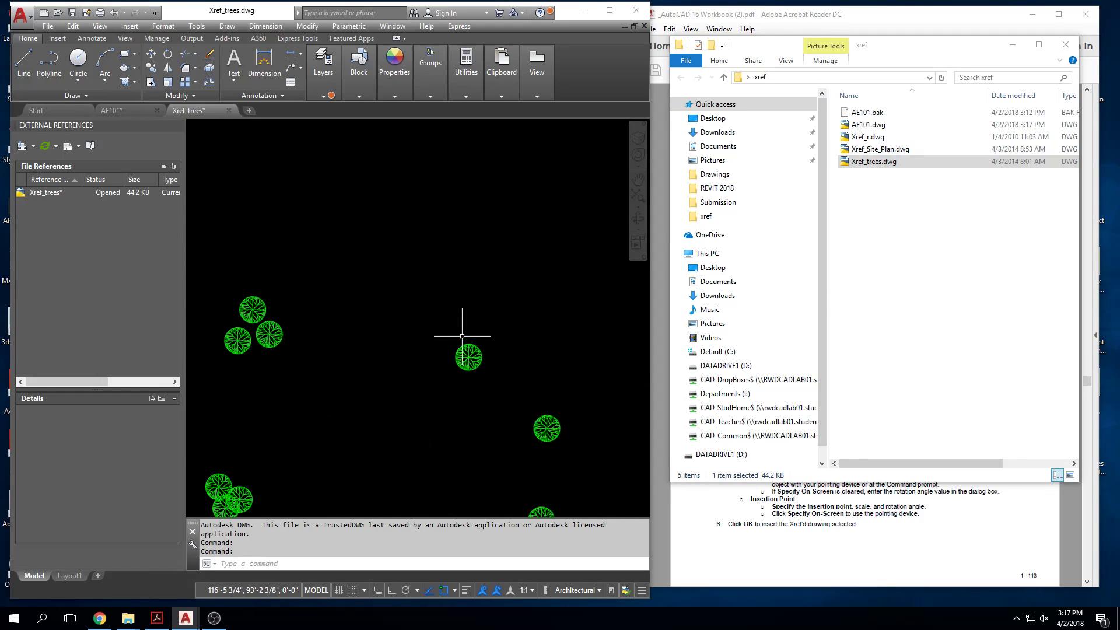
Step: Copy the lone tree in the upper-right area to two spots just beside it, forming a cluster of three
middle_click_drag(462, 336, 458, 314)
type("co")
key("Return")
left_click(522, 295)
left_click(422, 382)
key("Return")
left_click(482, 342)
left_click(490, 318)
left_click(493, 348)
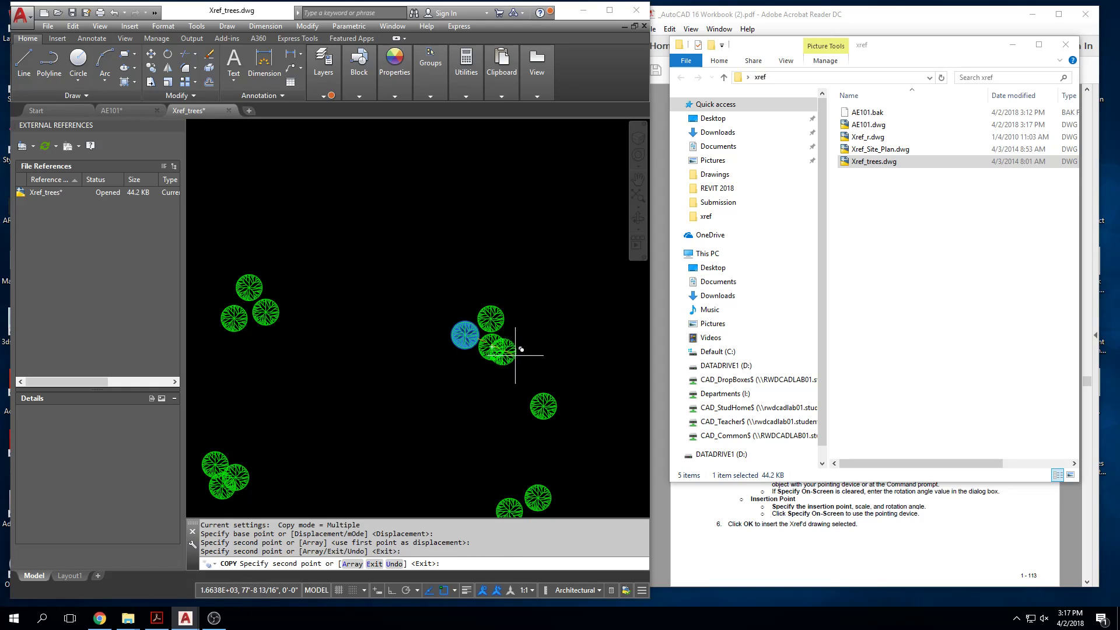
Step: Place five more copies of the tree: two below the upper-left cluster, two in the lower-right area and one near the lower-left pair
left_click(234, 347)
left_click(223, 378)
middle_click_drag(241, 412, 262, 304)
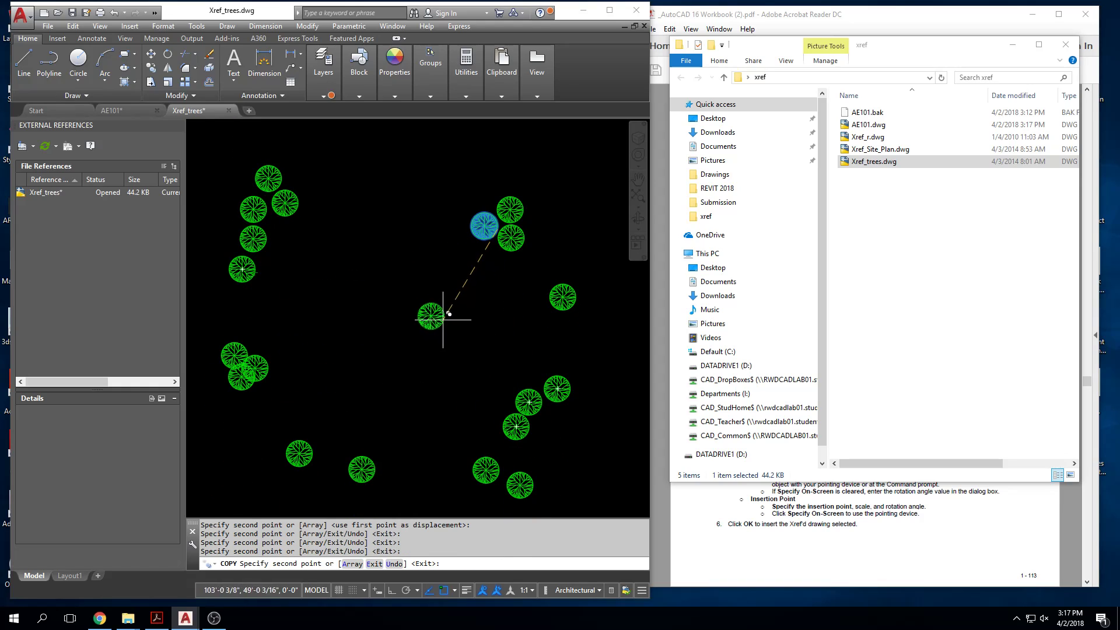
left_click(561, 435)
left_click(564, 485)
left_click(327, 487)
key("Escape")
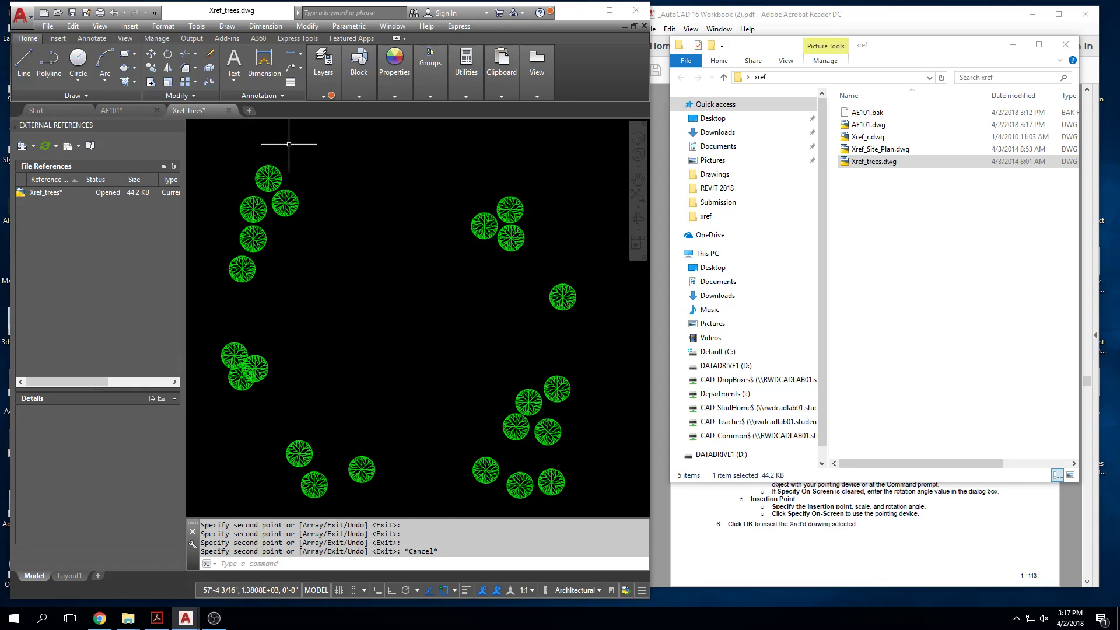
Step: Close Xref_trees.dwg with its changes saved, and reload the Xref_trees reference in AE101.dwg
key("Escape")
left_click(229, 111)
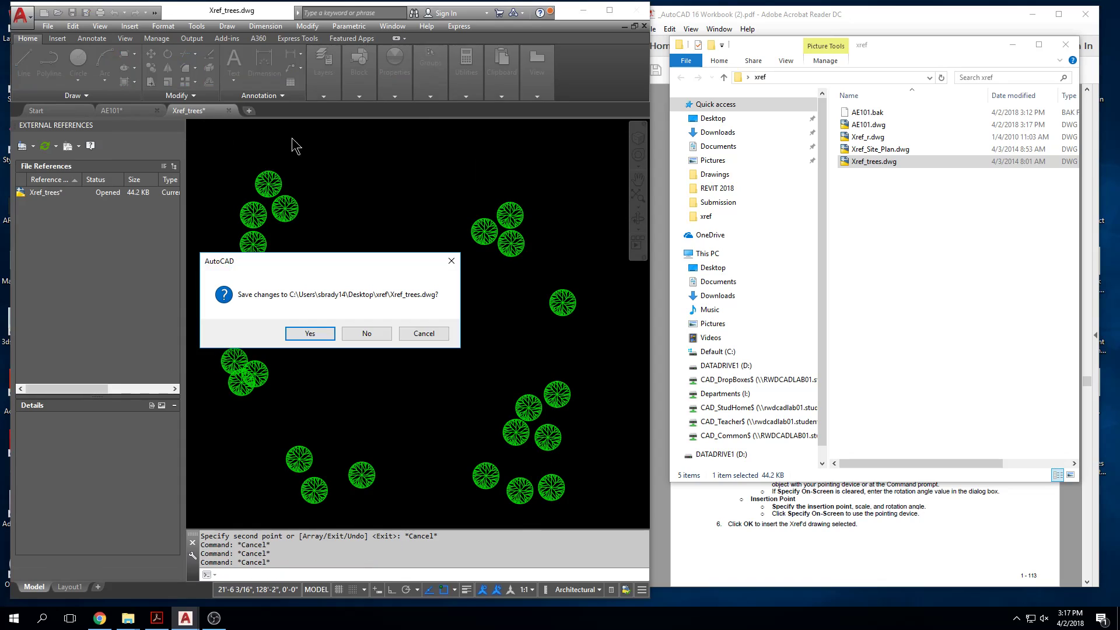
left_click(332, 332)
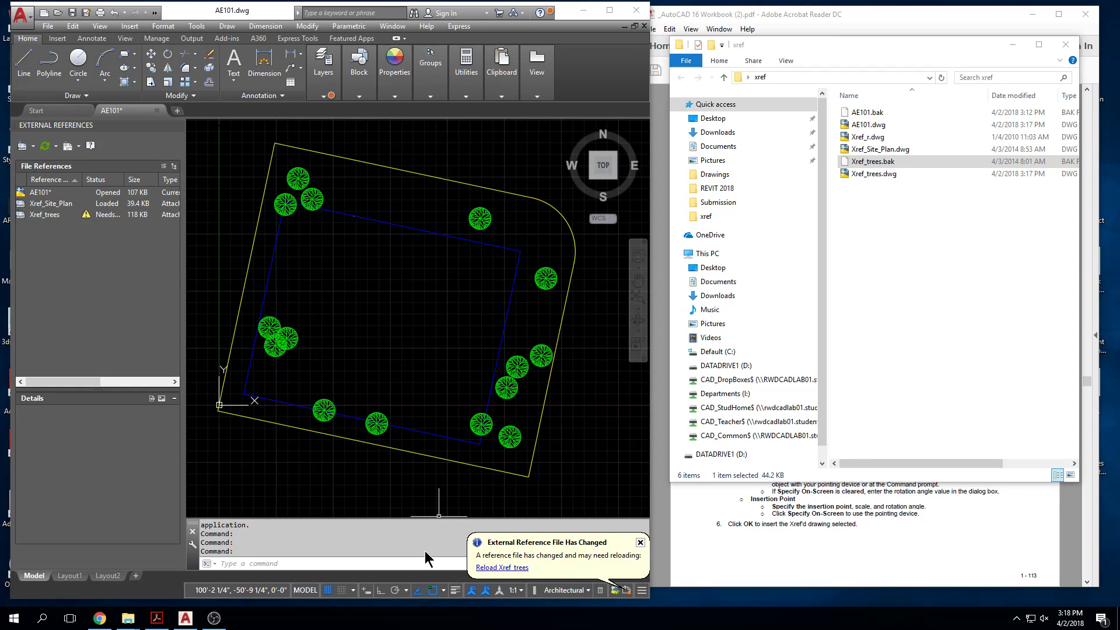
left_click(507, 569)
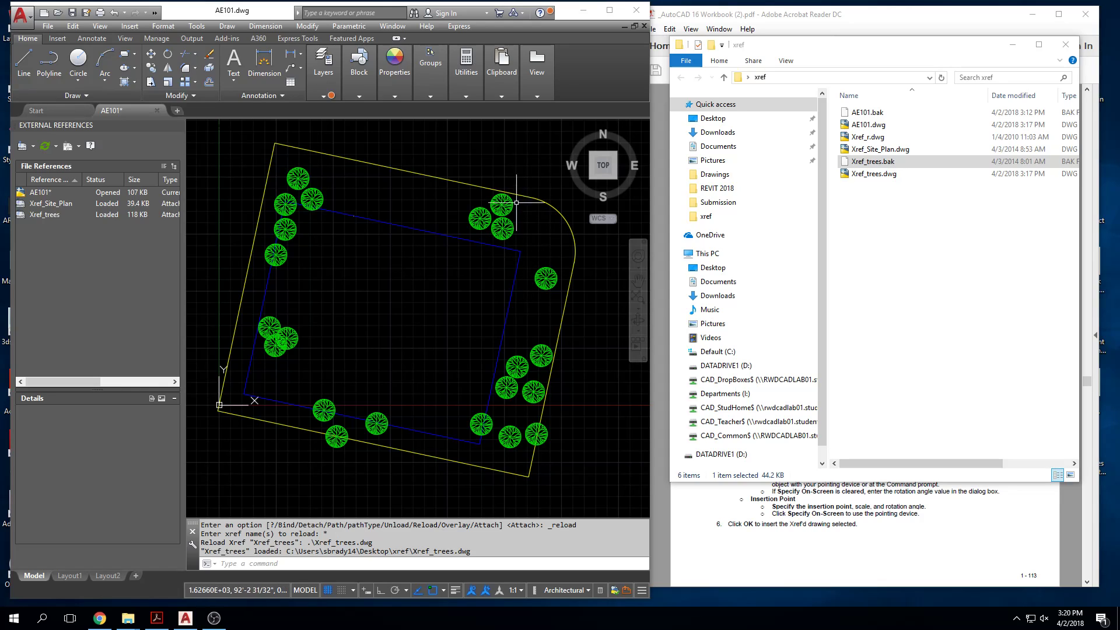
Step: Close AE101.dwg without saving changes
left_click(156, 110)
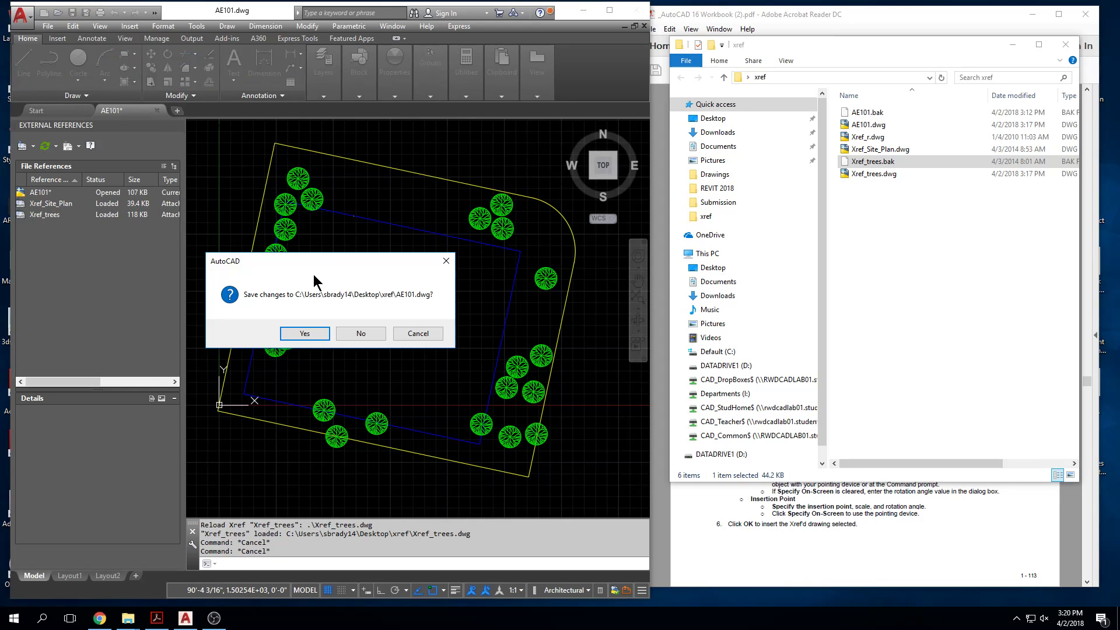
left_click(424, 330)
left_click(980, 280)
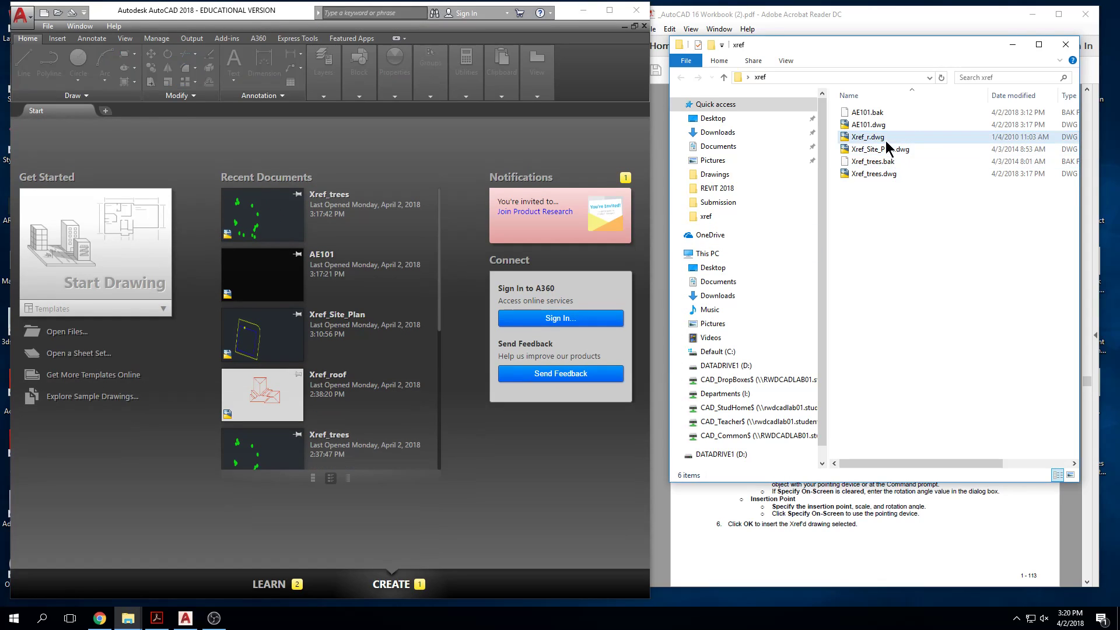
Step: Delete AE101.dwg, AE101.bak and Xref_trees.bak from the xref folder
left_click(867, 126)
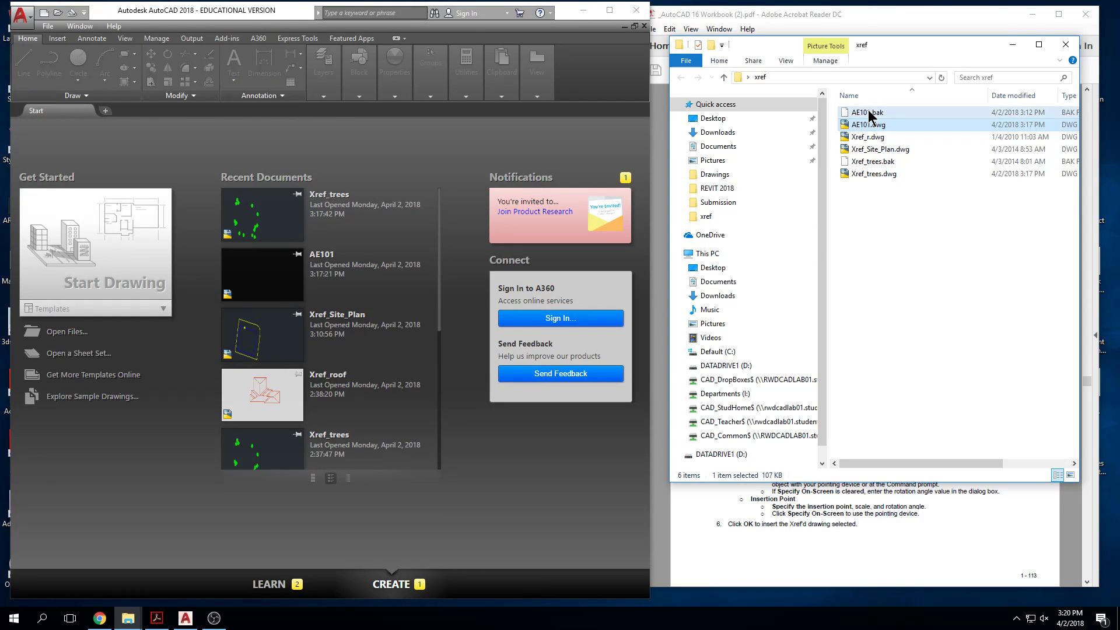
left_click(866, 112, "ctrl")
key("Delete")
key("Return")
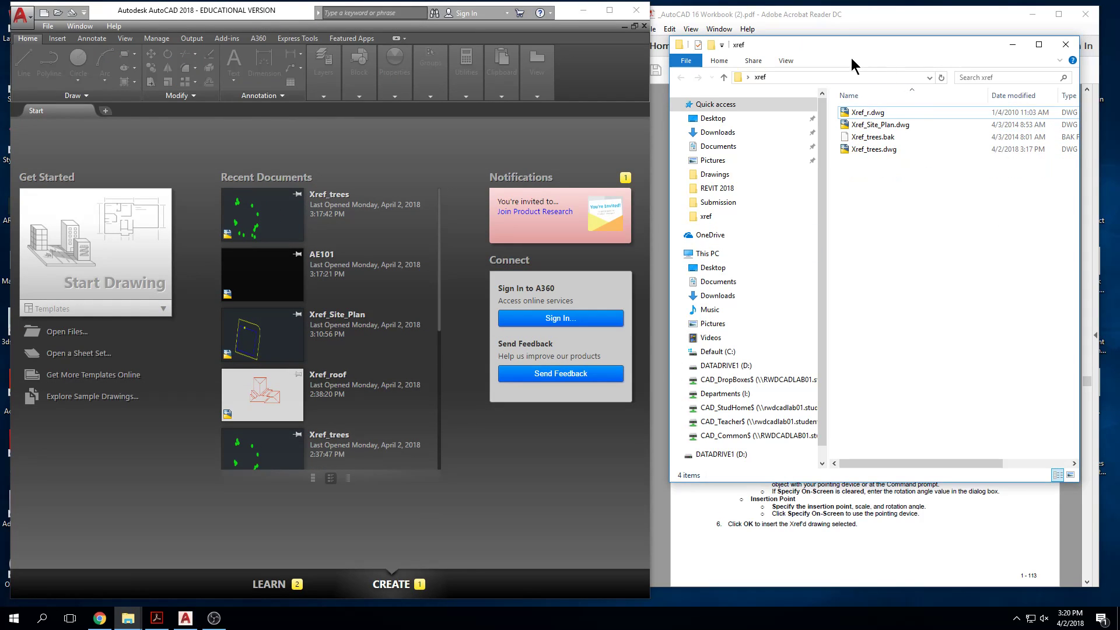
left_click(882, 138)
key("Delete")
key("Return")
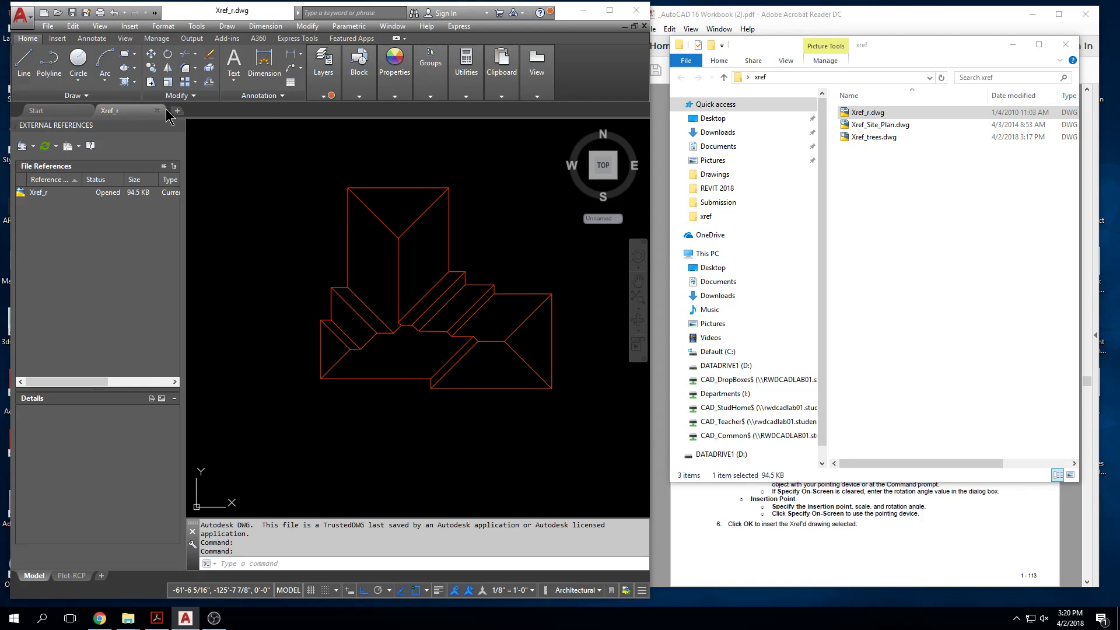
Step: Close the Xref_r.dwg drawing and rename its file in the xref folder as Xref_roof.dwg
left_click(156, 110)
left_click(865, 114)
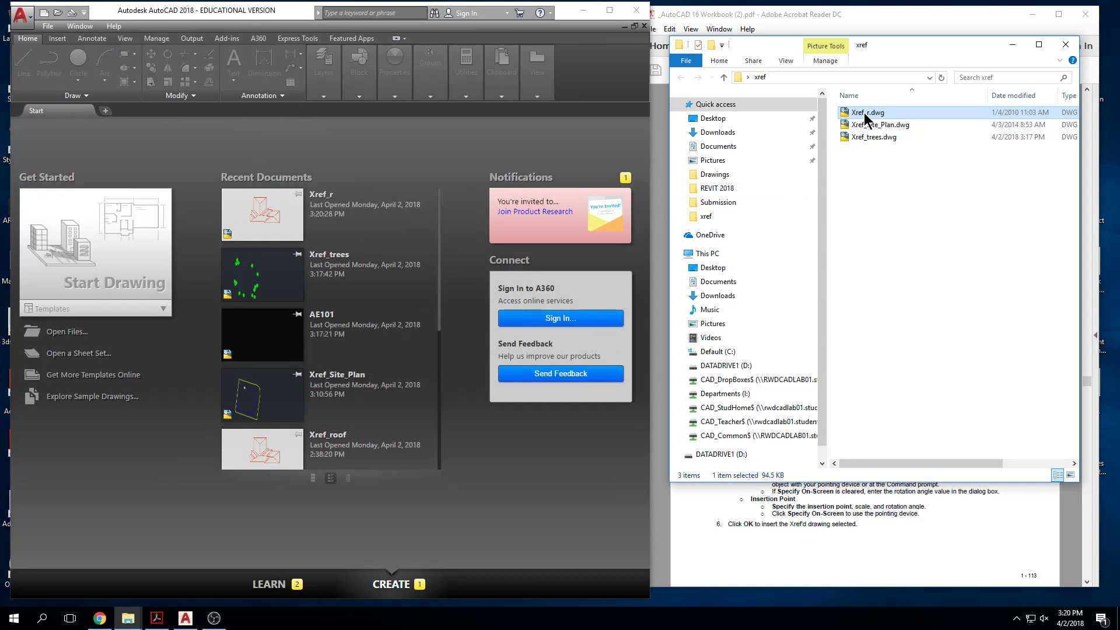
left_click(865, 112)
type("oof")
key("Return")
left_click(941, 169)
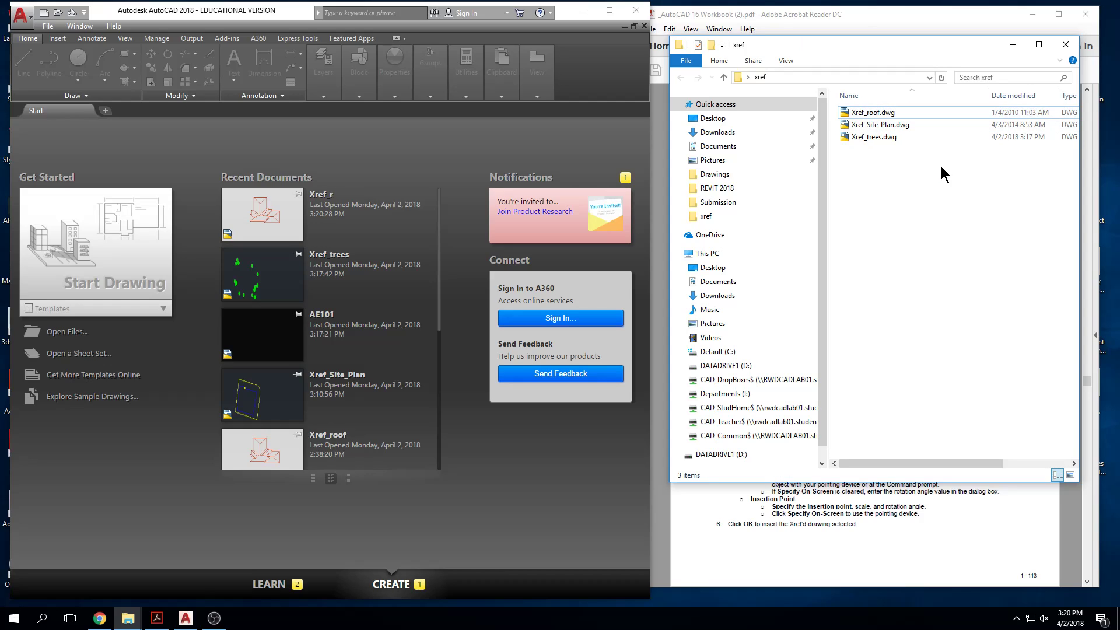
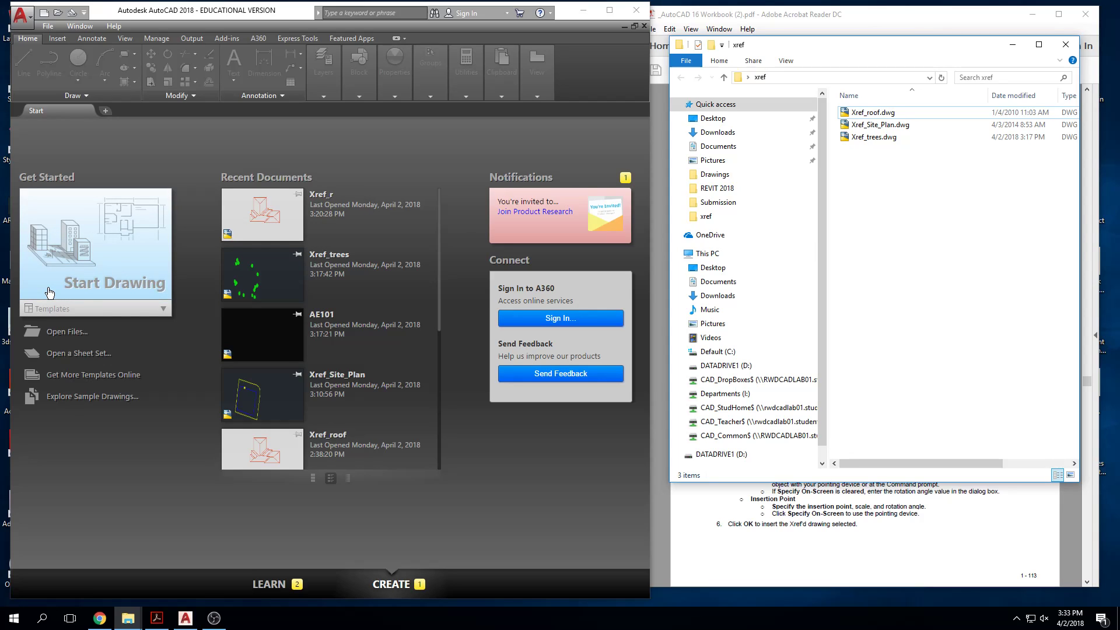
Step: Create a new drawing and save it as AE101 in the xref folder
left_click(98, 231)
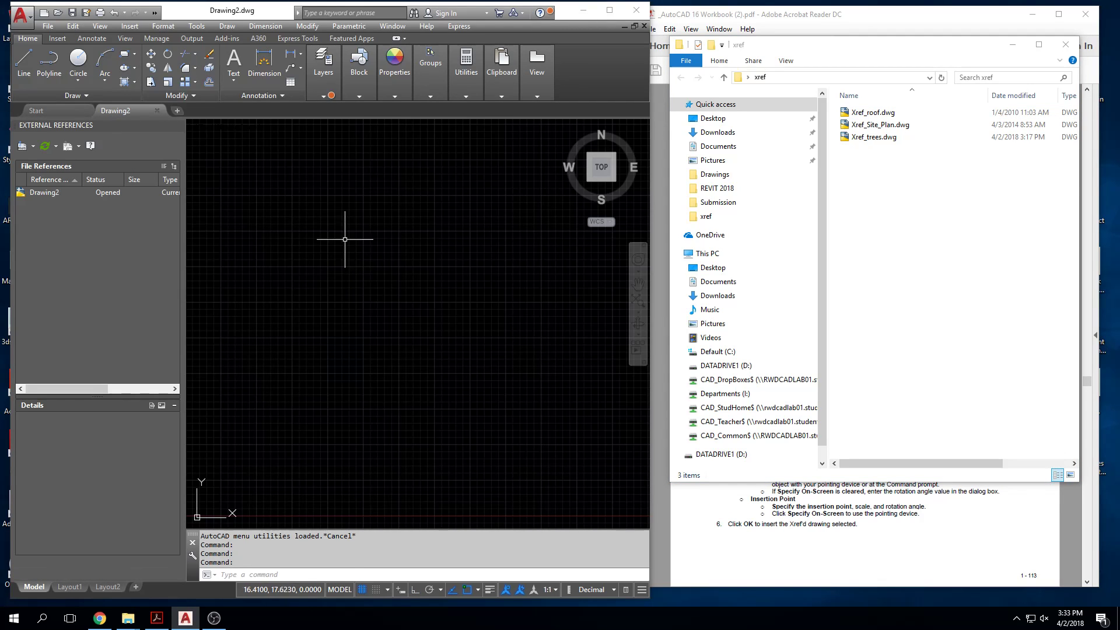
left_click(48, 25)
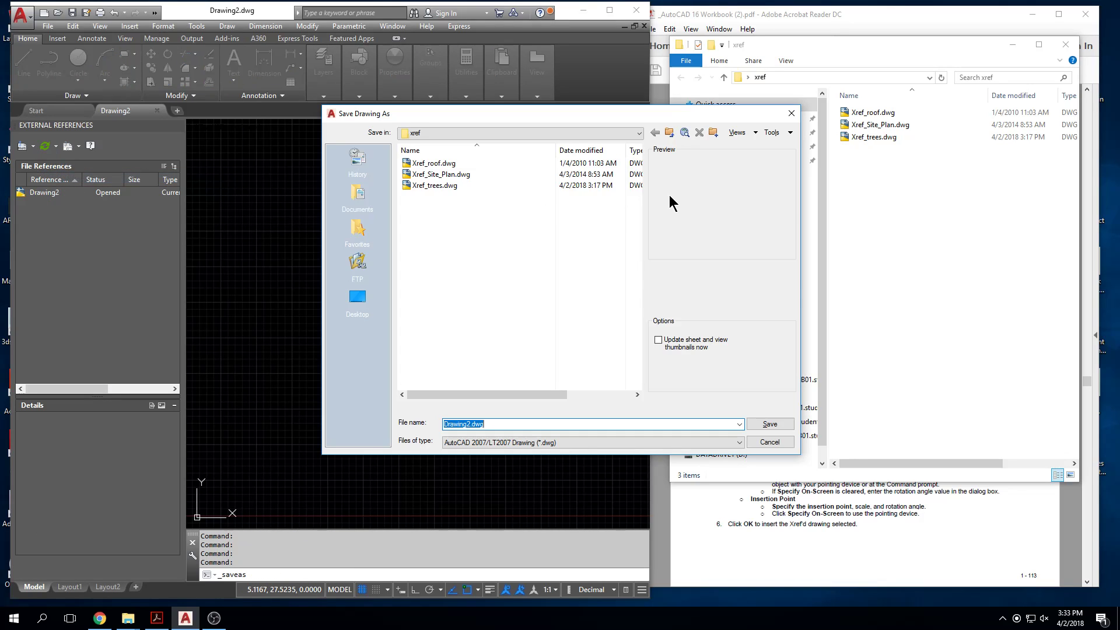
type("AE101")
left_click(765, 422)
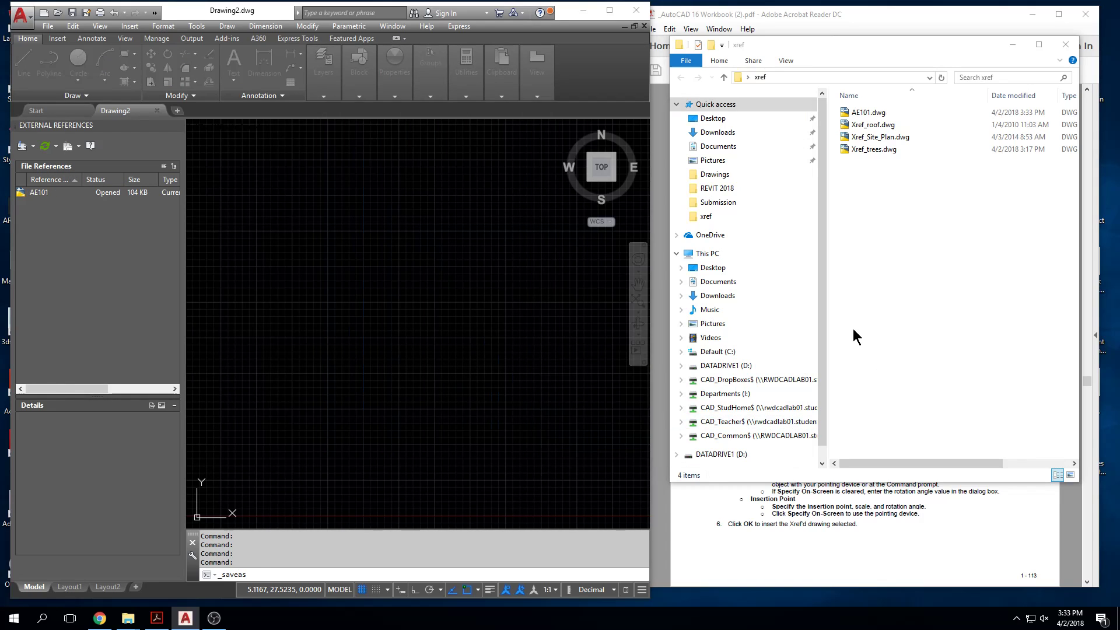
left_click(870, 113)
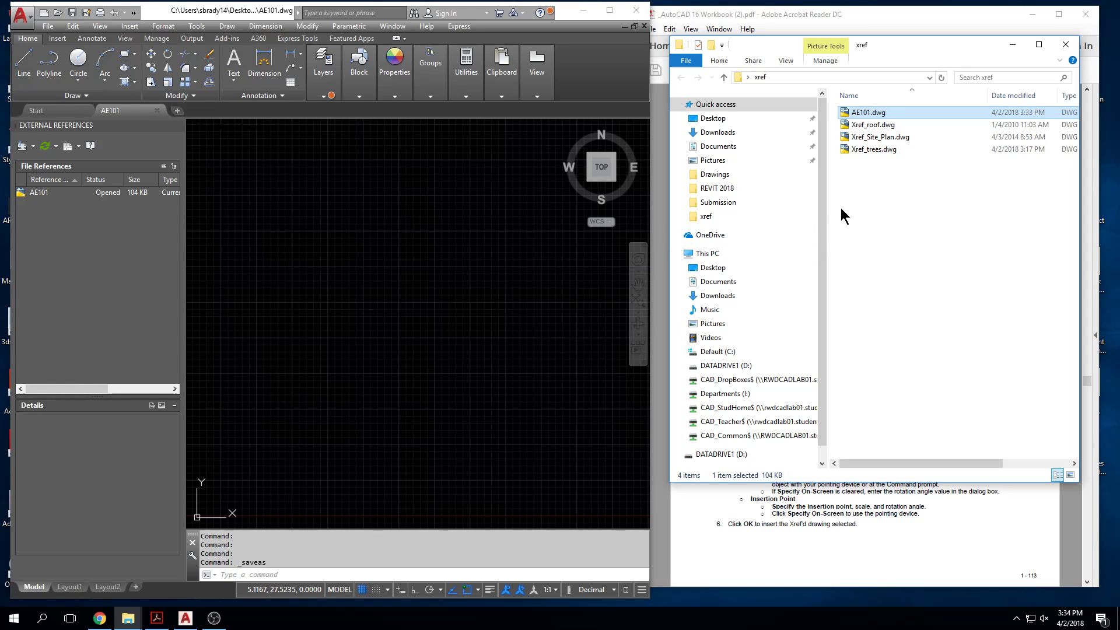
Step: Set the drawing's length units to Architectural with a precision of 0'-0 1/32"
left_click(419, 320)
key("Escape")
type("units")
key("Return")
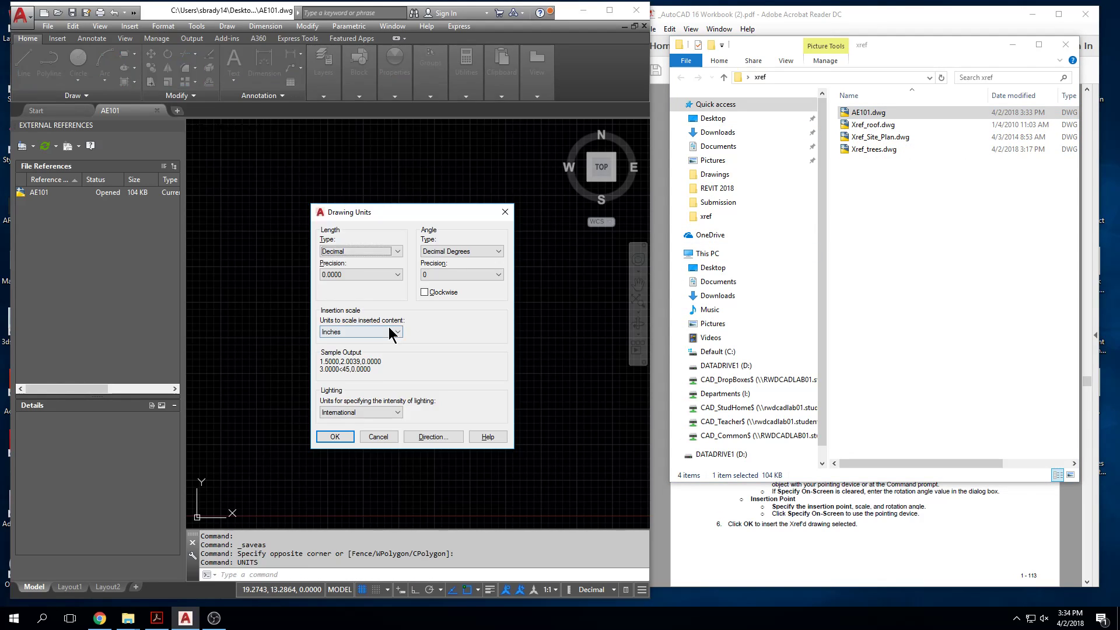
left_click(362, 251)
left_click(349, 260)
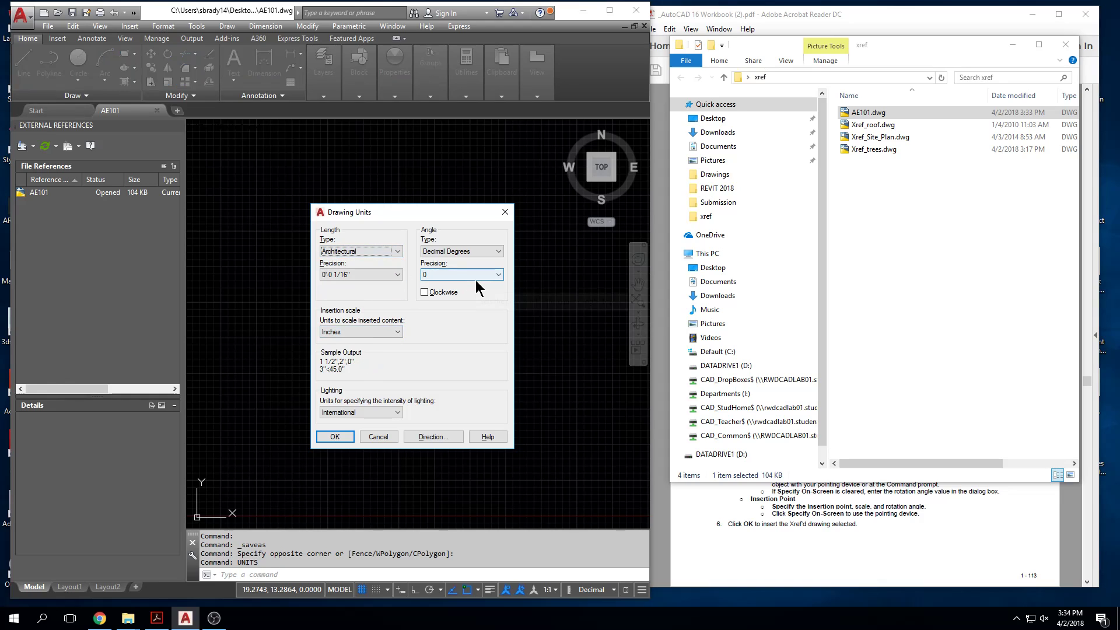
left_click(365, 275)
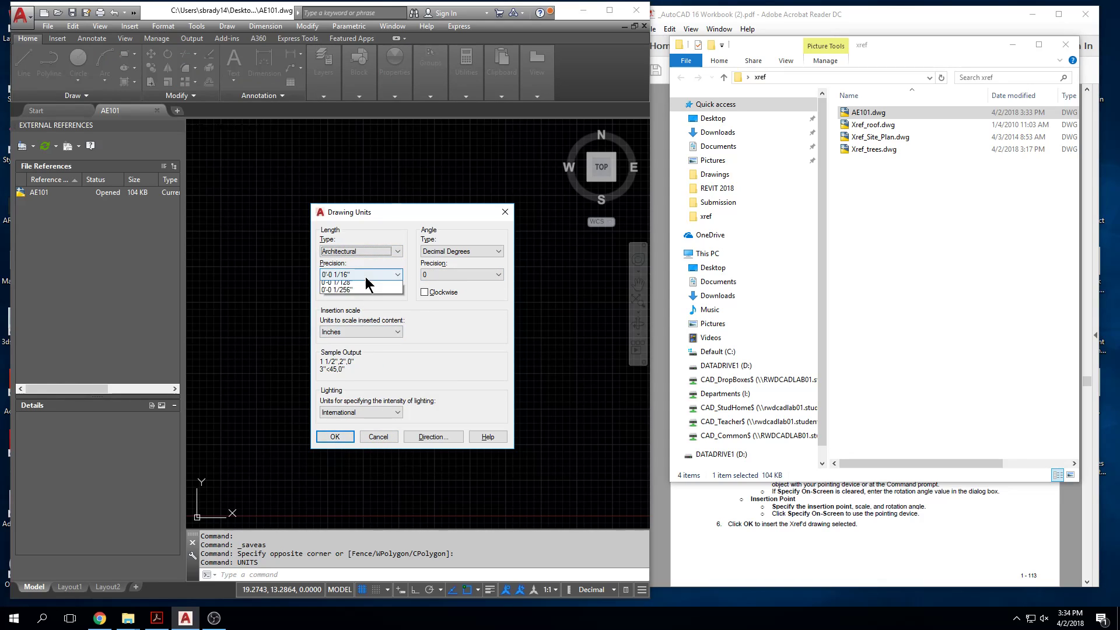
left_click(360, 320)
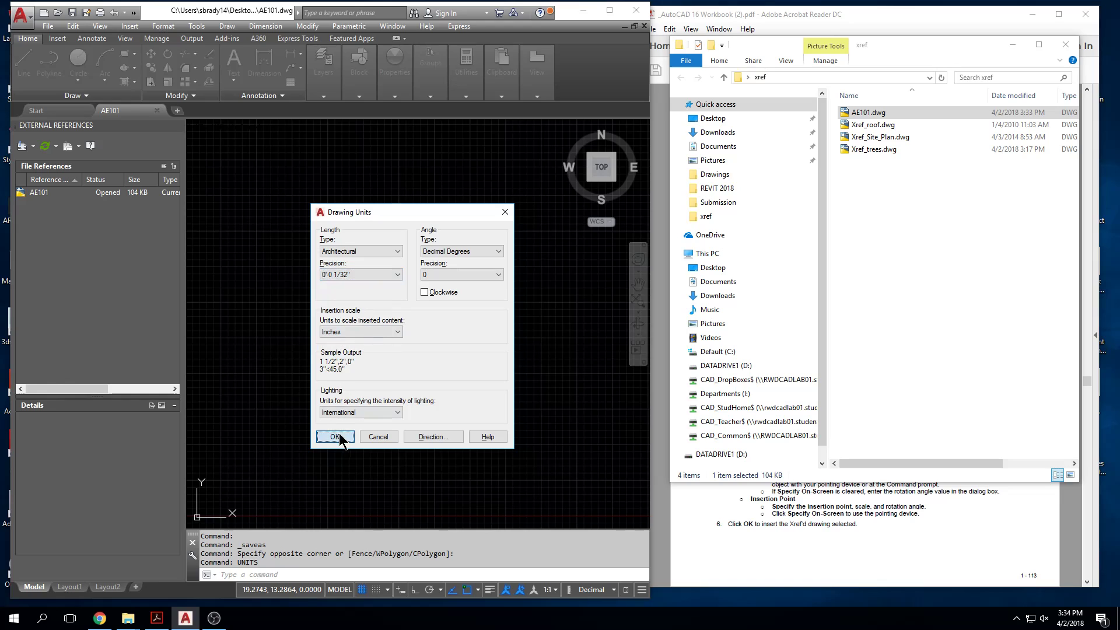
left_click(334, 437)
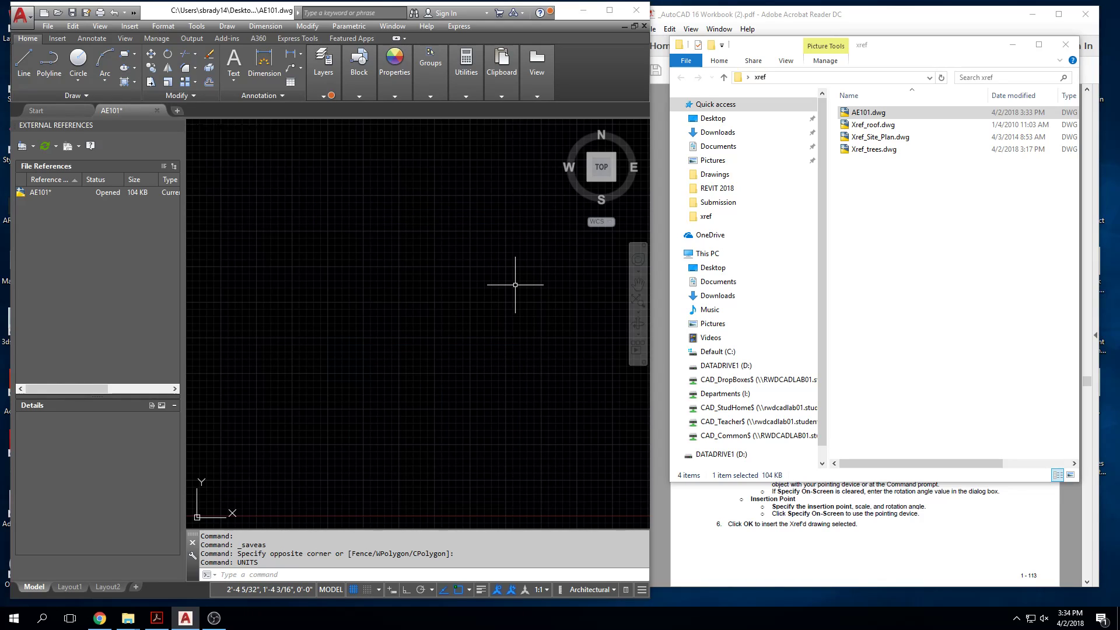
Step: Choose Xref_Site_Plan.dwg from the xref folder on the Desktop as the DWG reference to attach to AE101
left_click(878, 113)
left_click(34, 146)
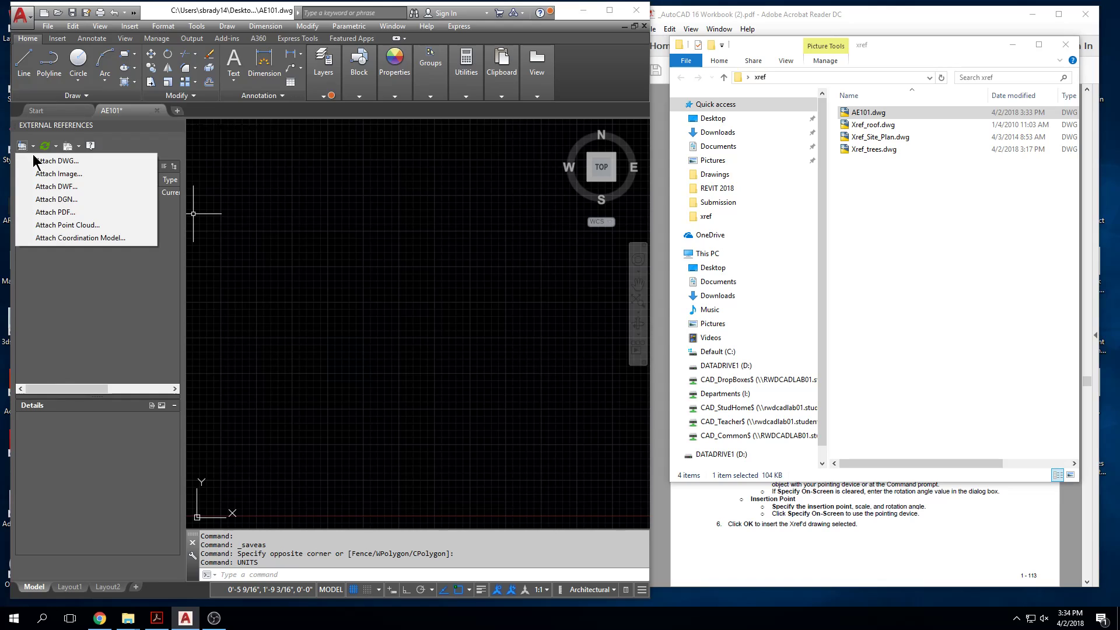
left_click(36, 161)
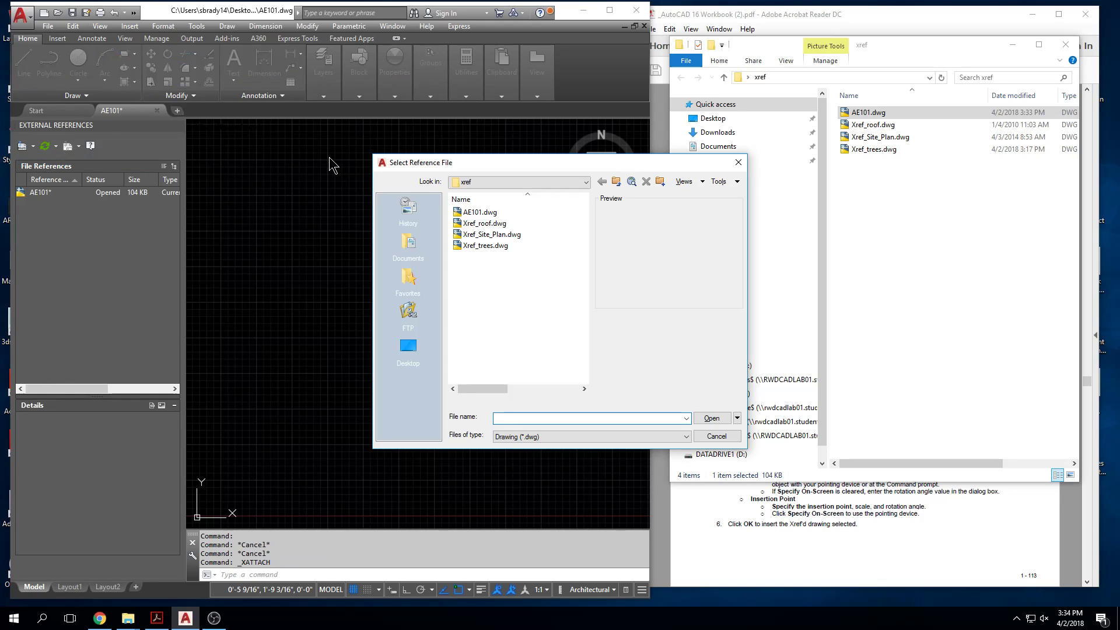
left_click(586, 183)
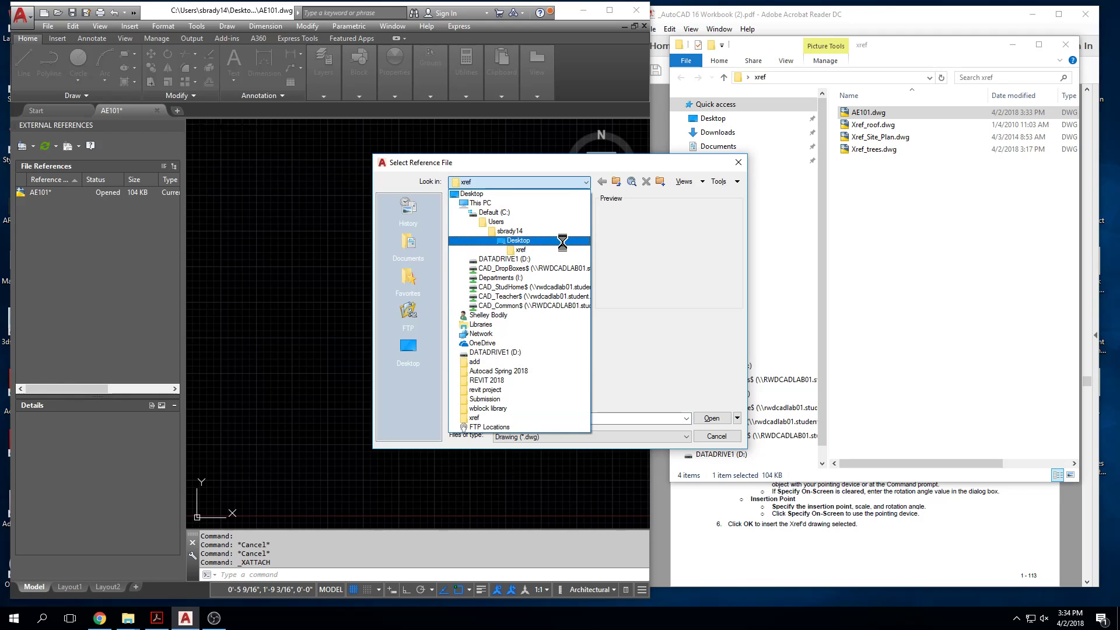
left_click(561, 241)
double_click(521, 281)
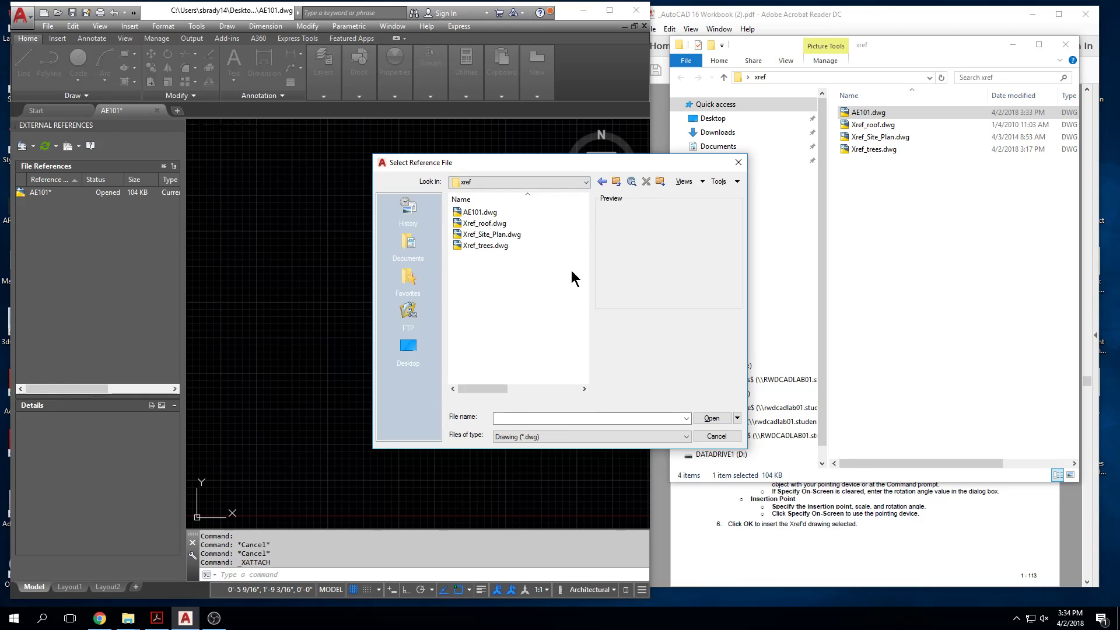
left_click(505, 246)
left_click(506, 234)
left_click(505, 224)
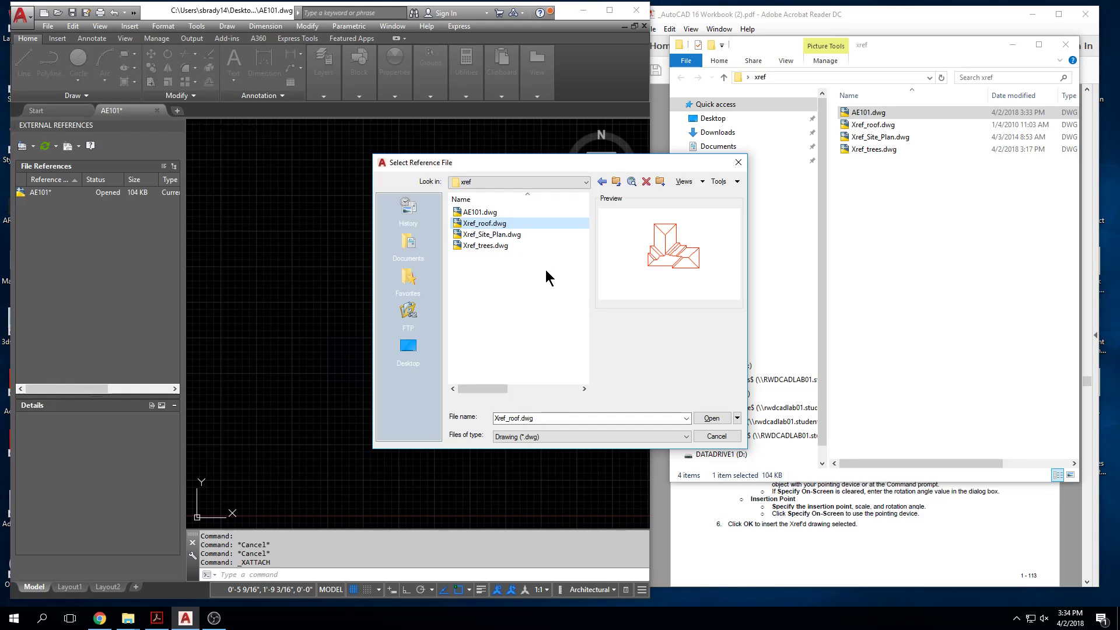
left_click(516, 235)
left_click(711, 417)
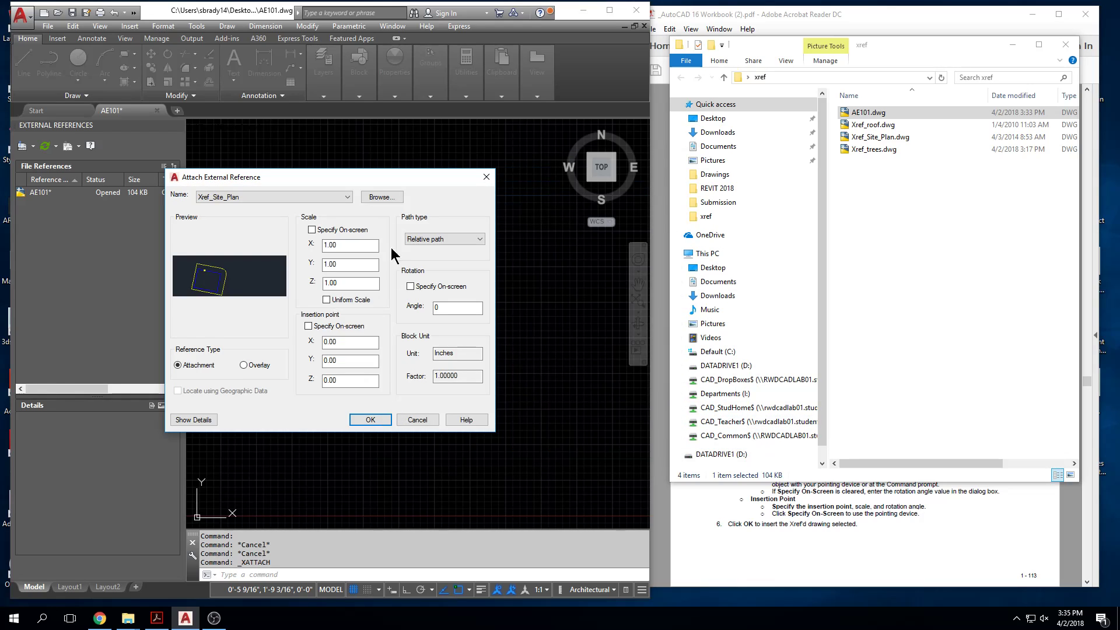
Step: Attach the site plan reference with its path type set to No path
left_click_drag(375, 176, 467, 212)
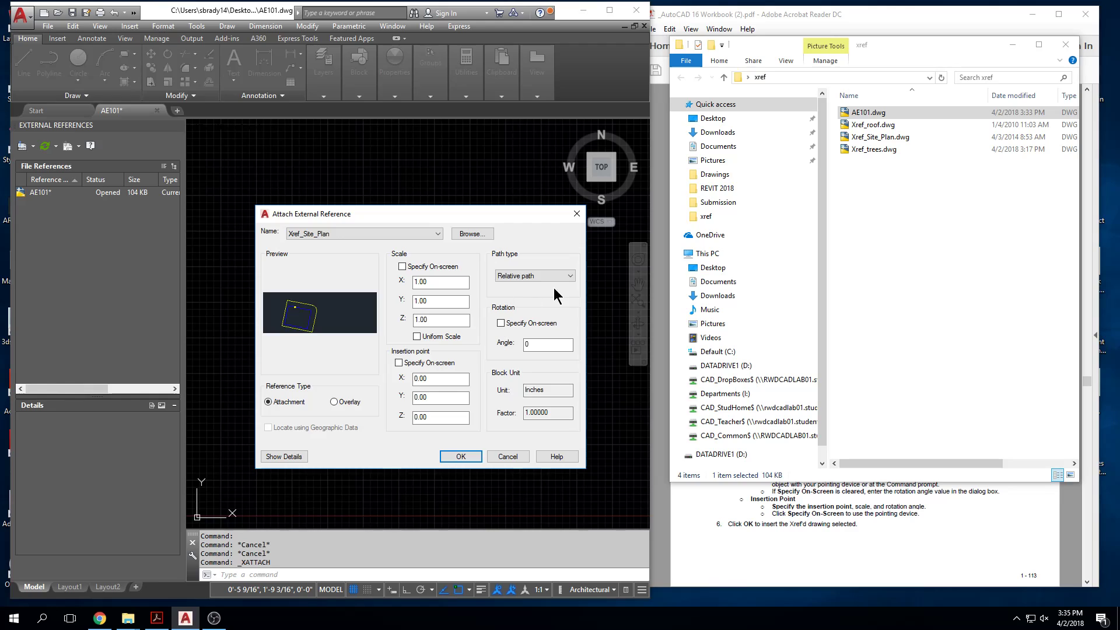
left_click(570, 277)
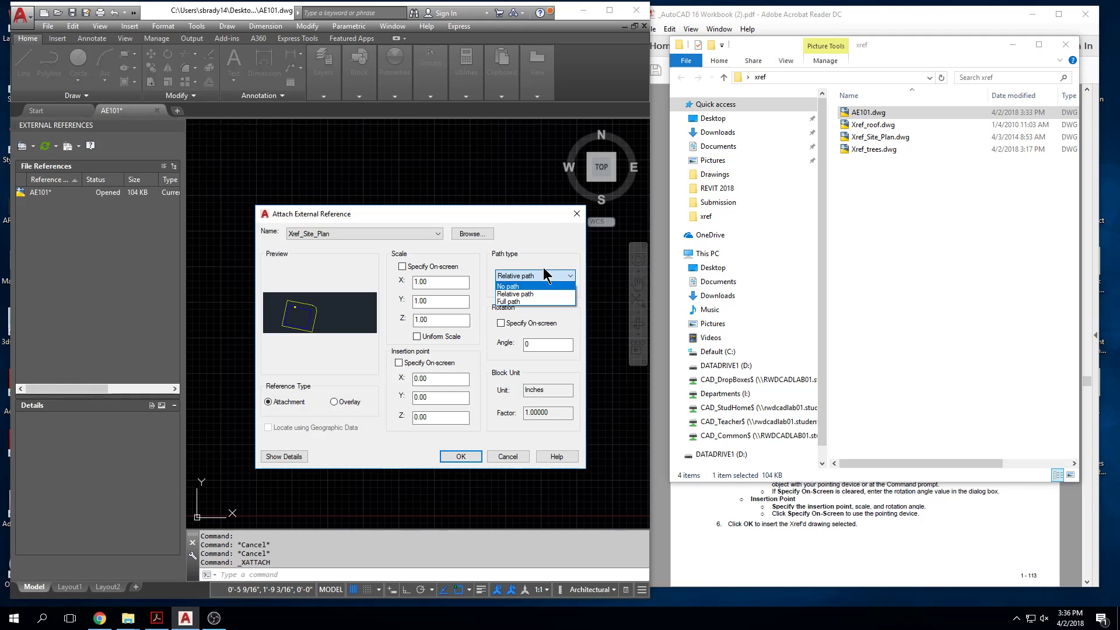
left_click(537, 285)
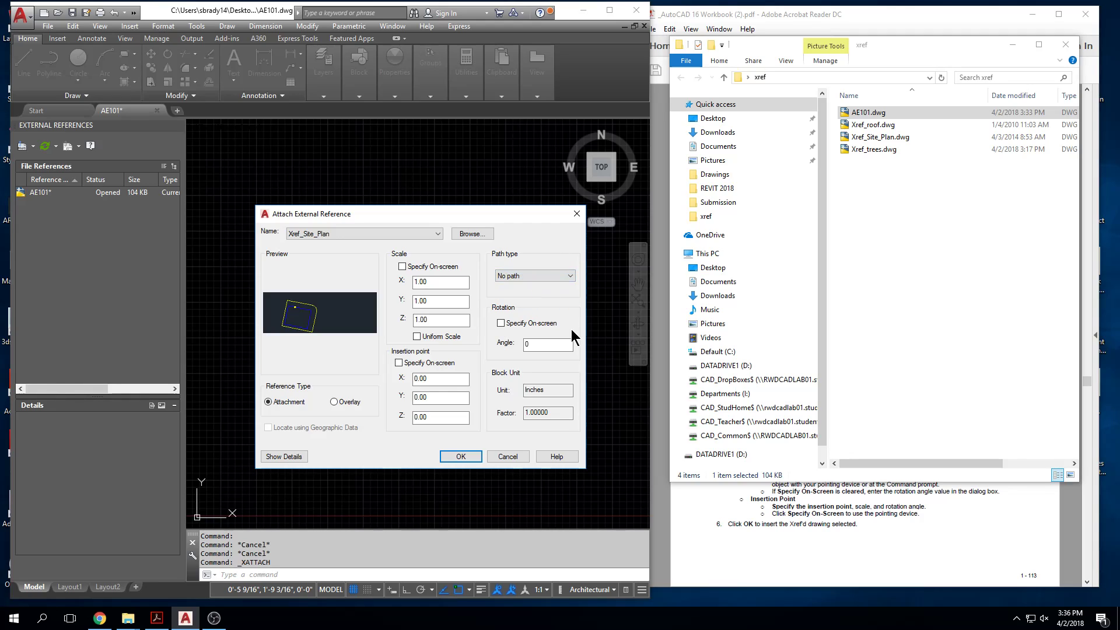
left_click(461, 456)
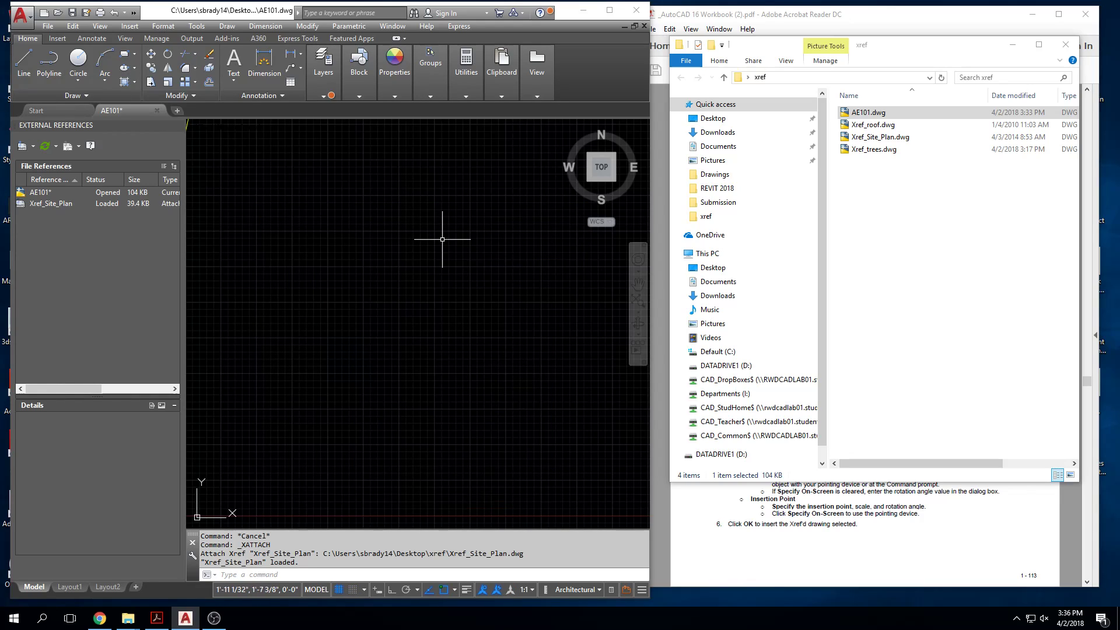
middle_click(426, 194)
middle_click(426, 193)
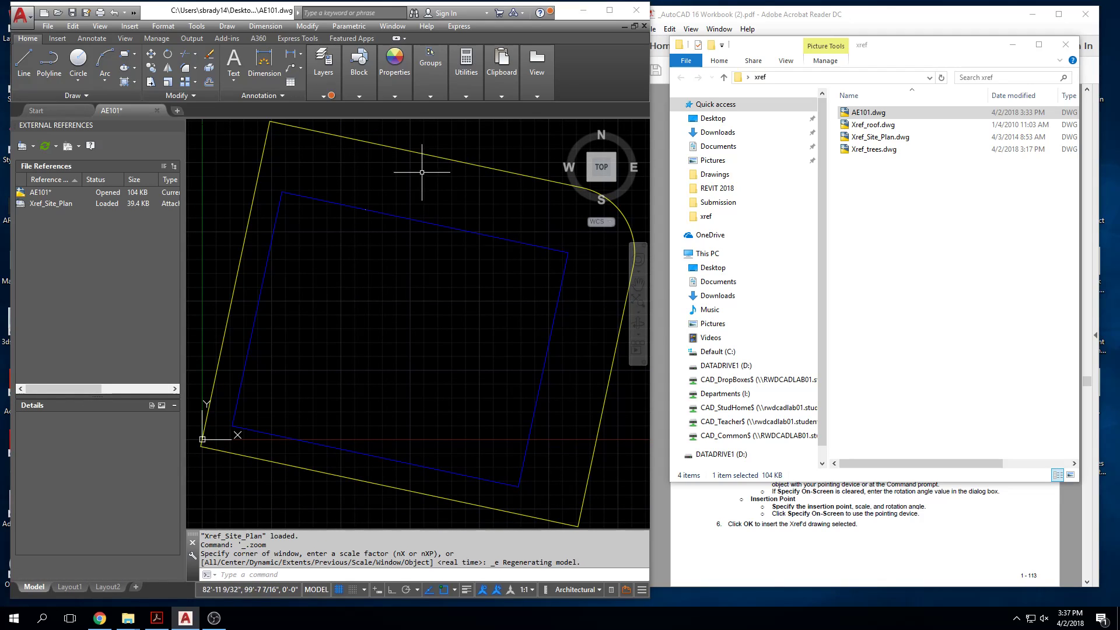
Step: Toggle the External References palette off and back on, and look at the additional reference options
left_click(430, 95)
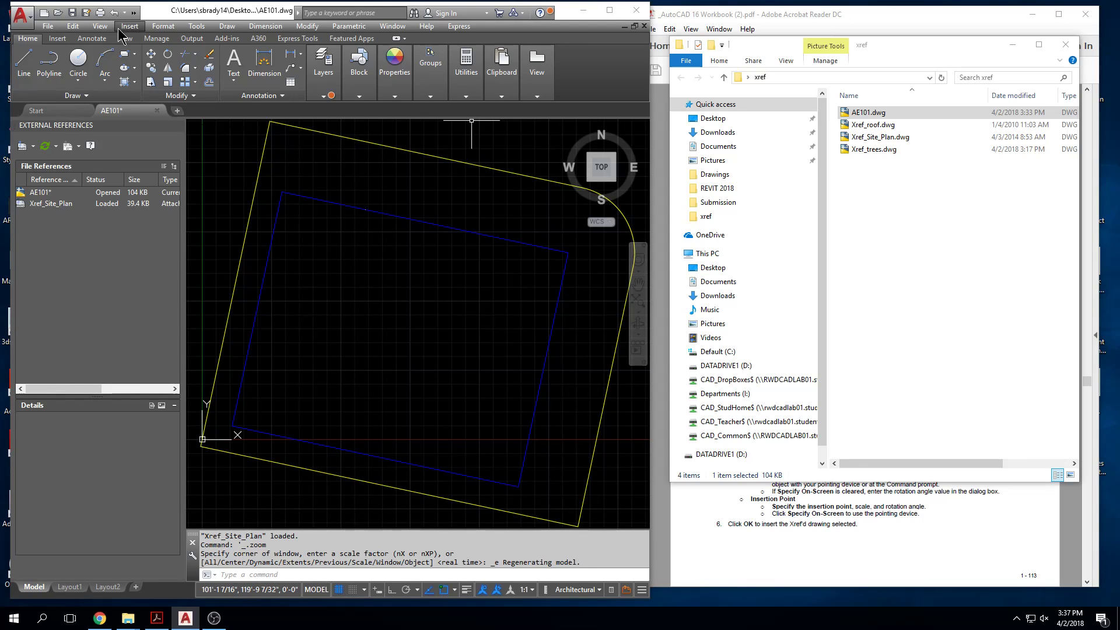
left_click(57, 39)
left_click(95, 39)
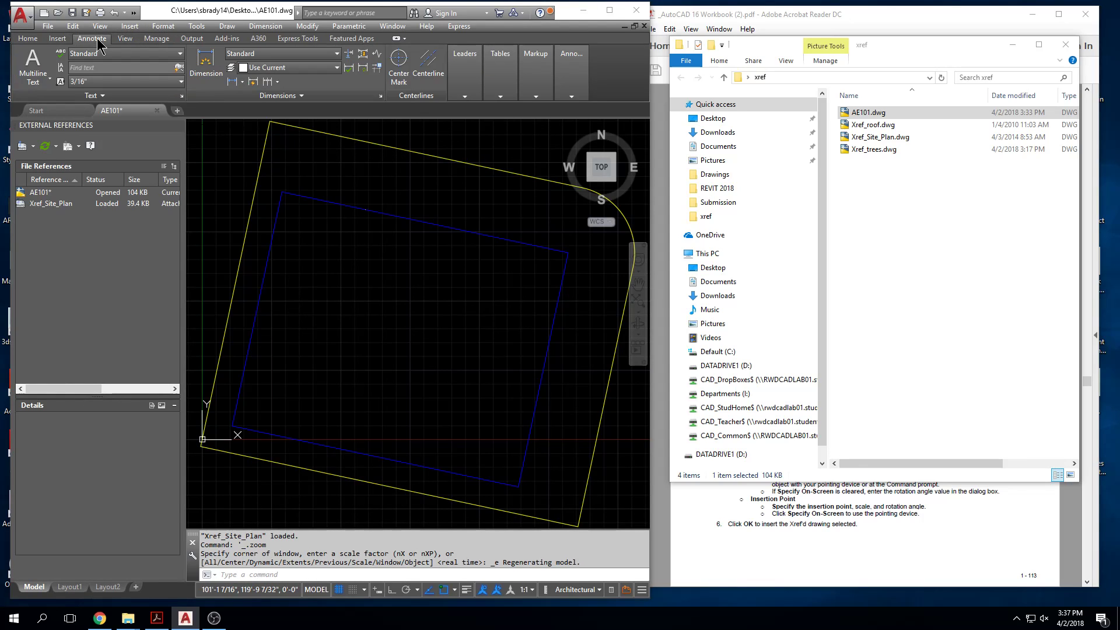
left_click(58, 39)
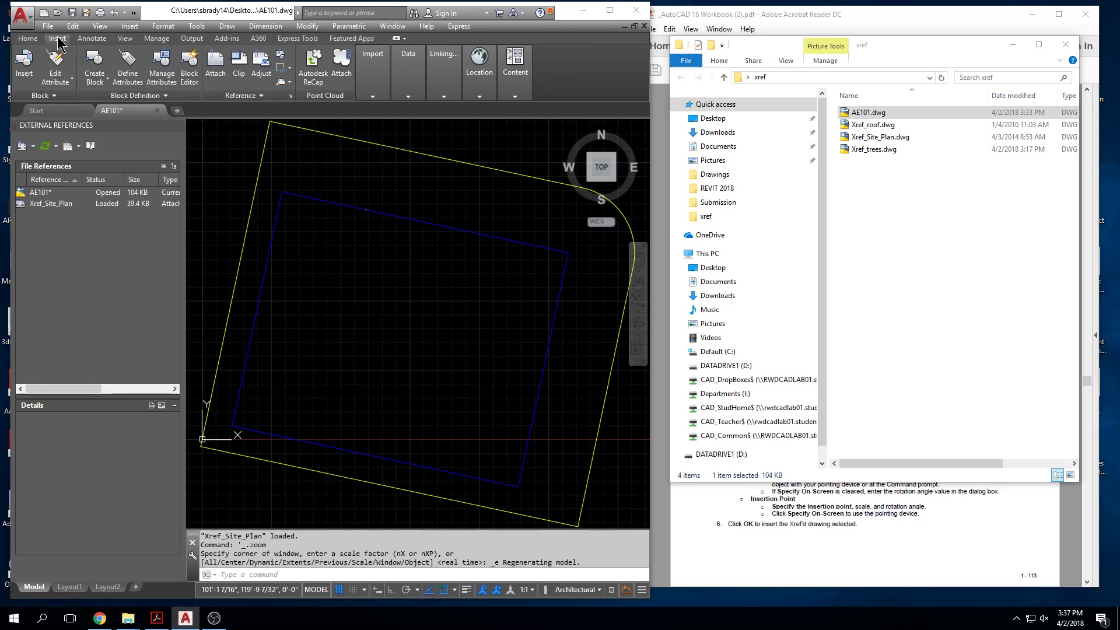
left_click(289, 96)
left_click(289, 95)
left_click(289, 96)
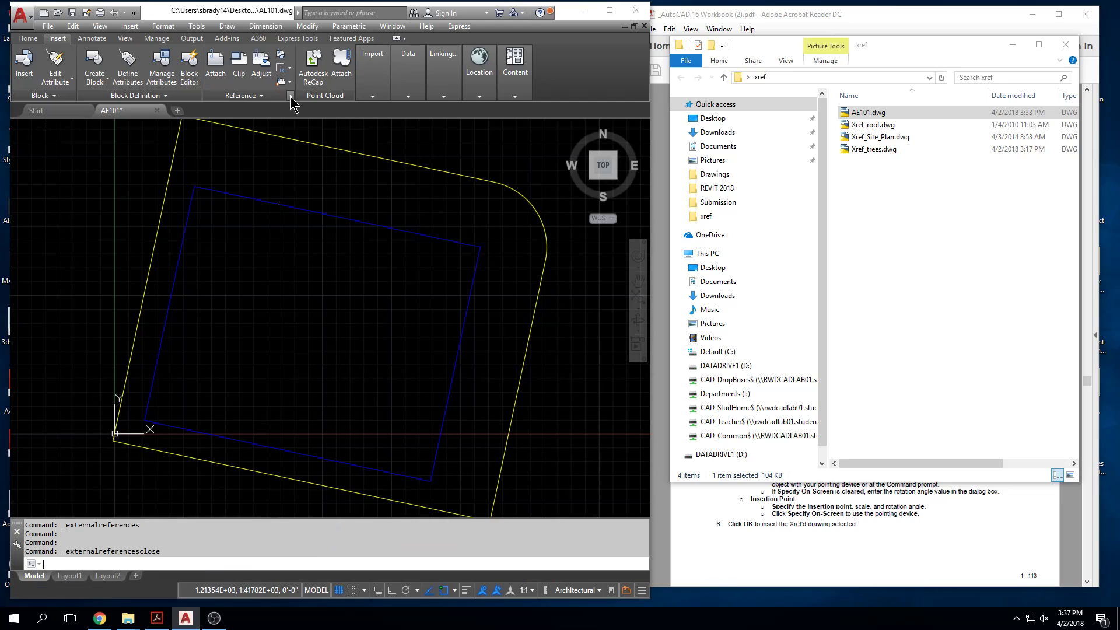
left_click(291, 96)
left_click(263, 97)
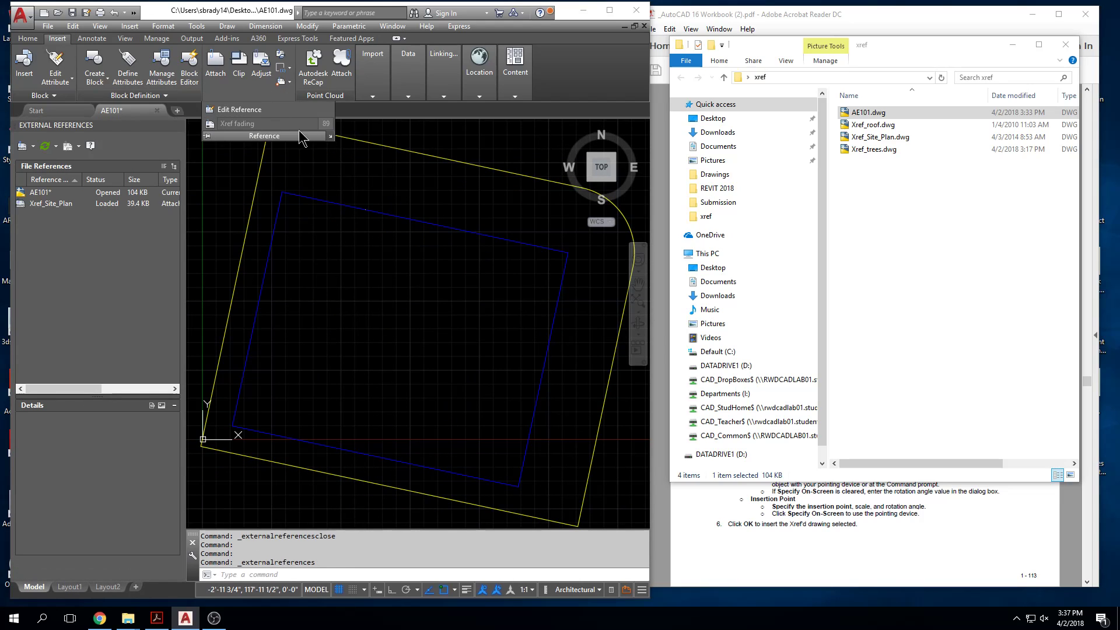
key("Escape")
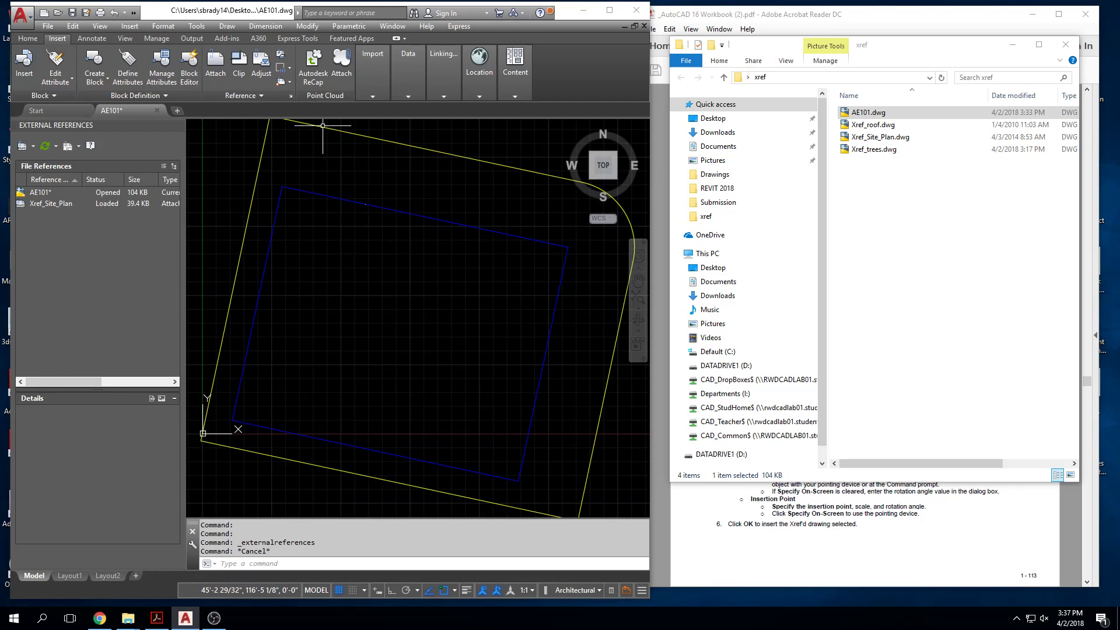
Step: Select the attached site plan and toggle Xref fading on and back off
left_click(322, 129)
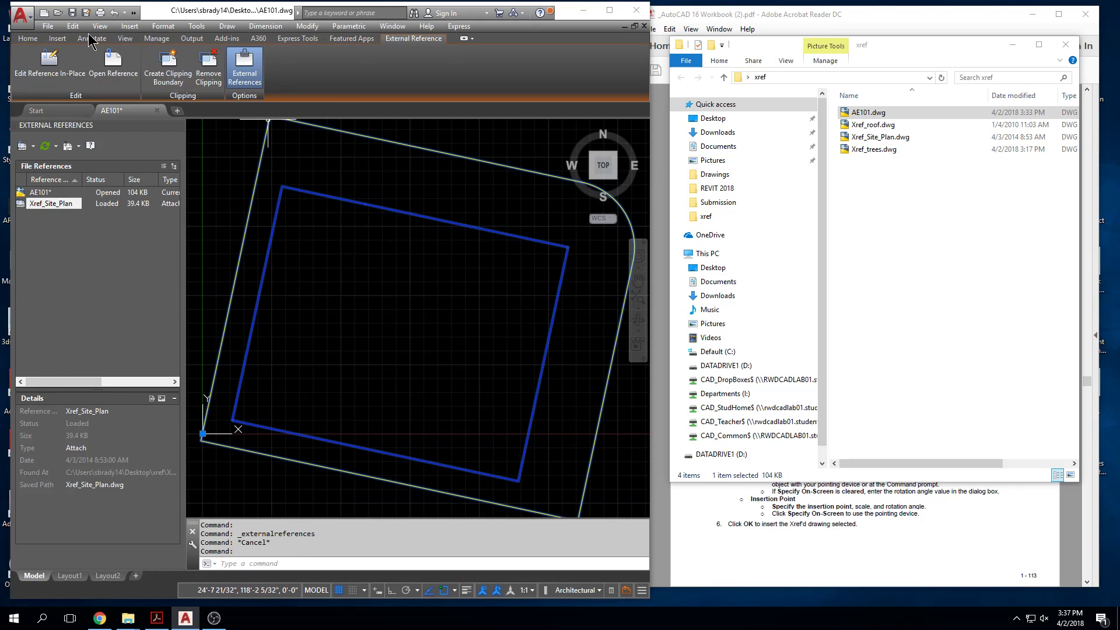
left_click(55, 39)
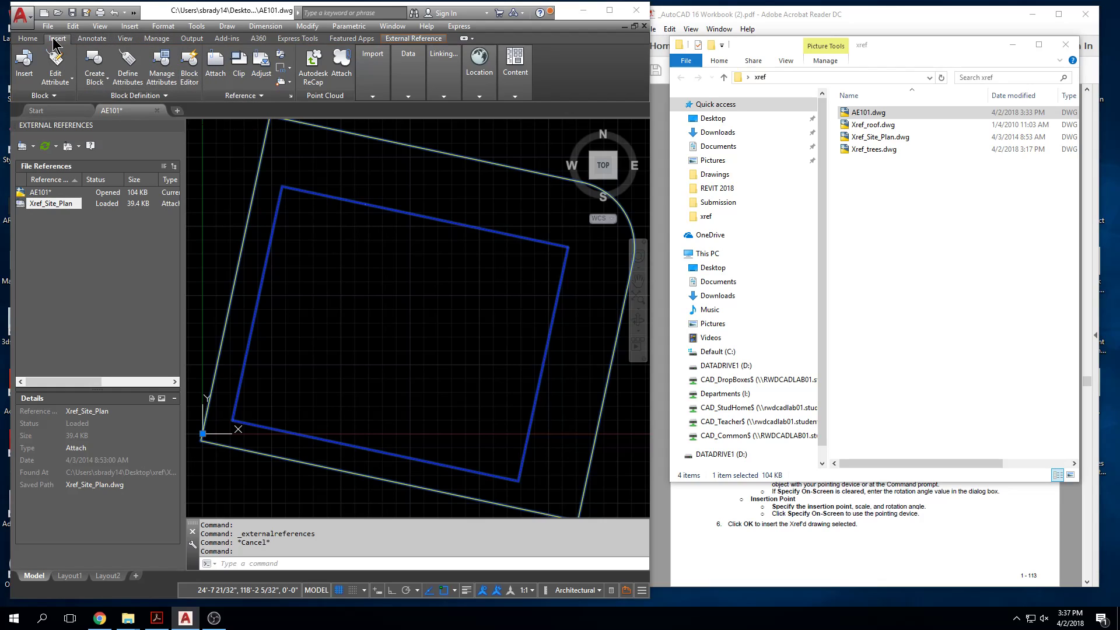
left_click(271, 96)
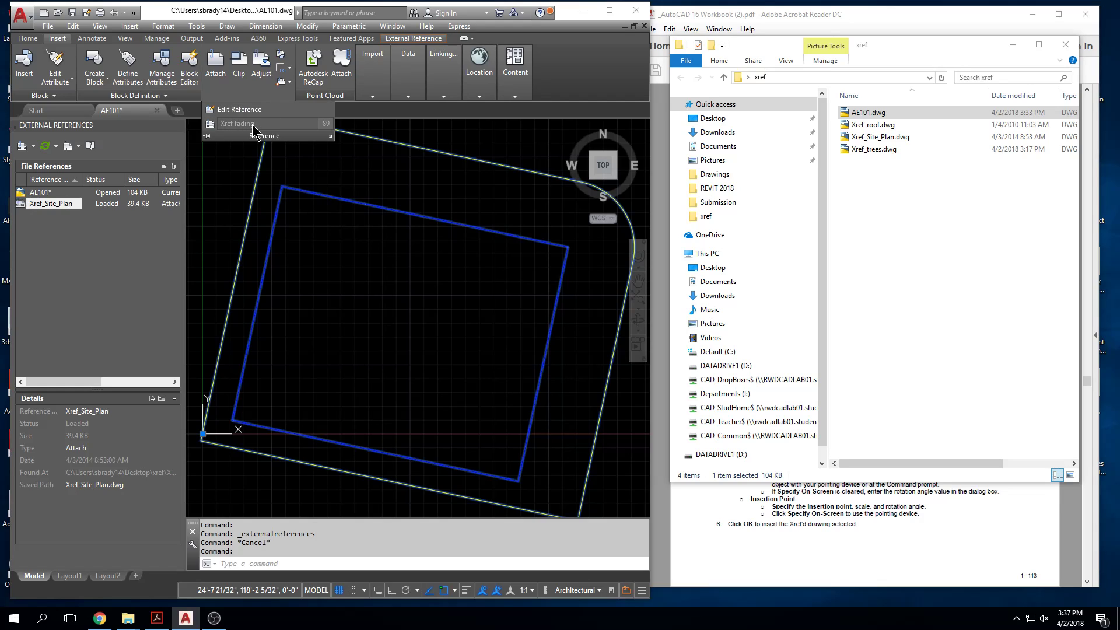
left_click(209, 124)
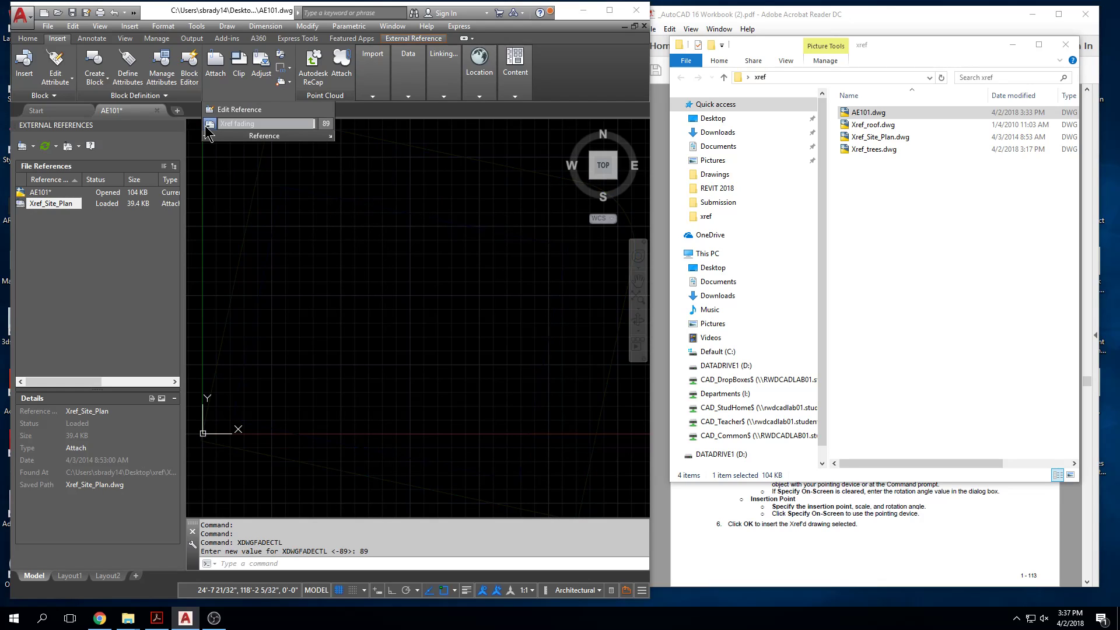
left_click(208, 124)
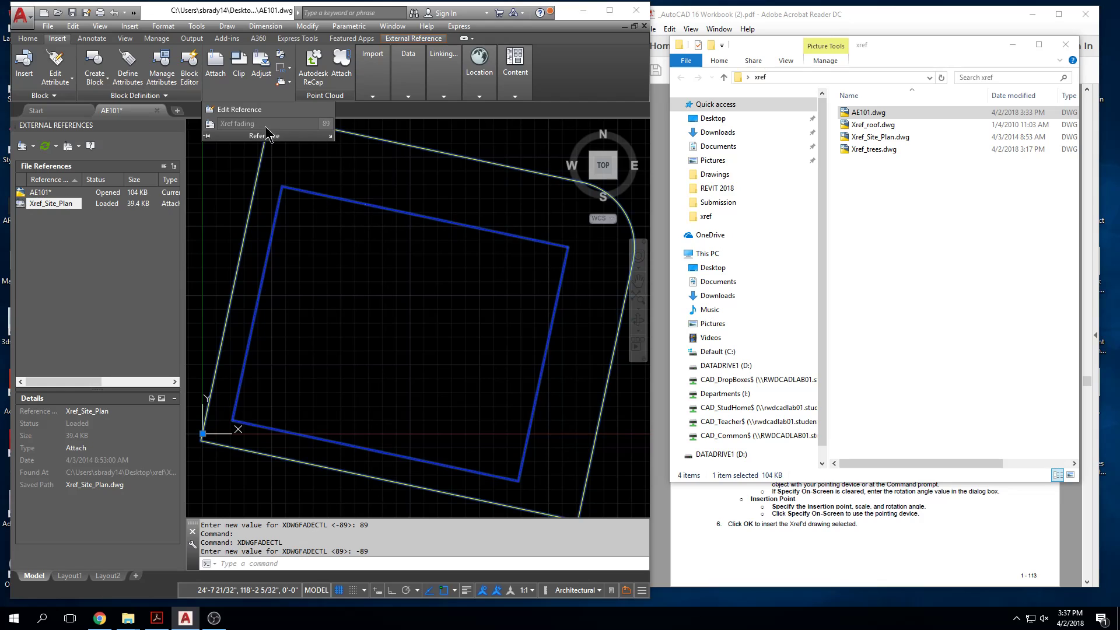
key("Escape")
key("Escape")
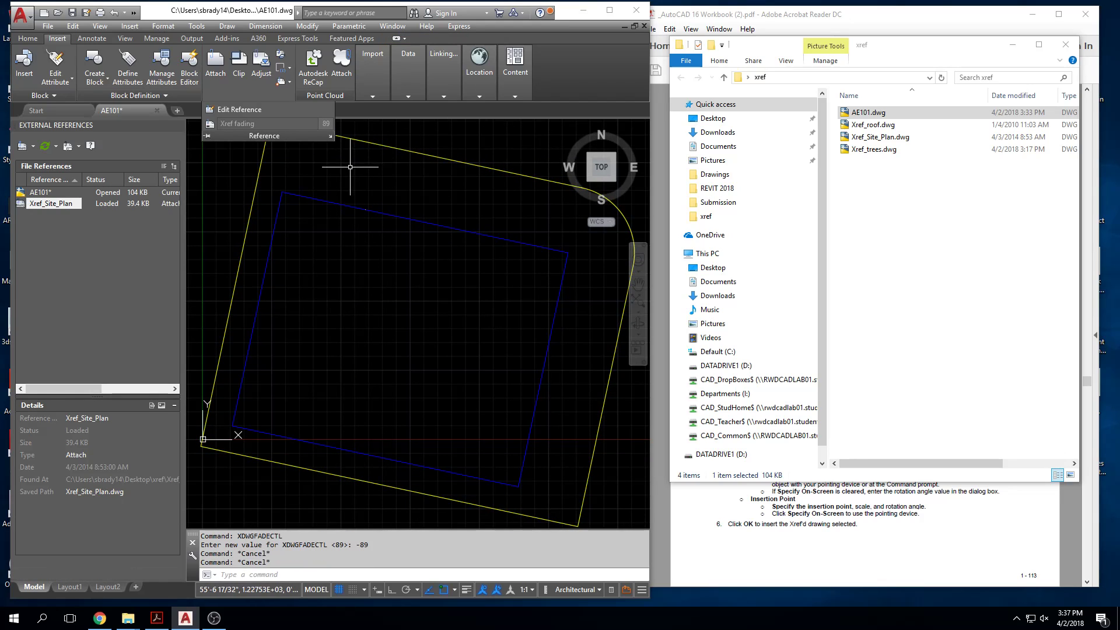
middle_click_drag(353, 162, 362, 190)
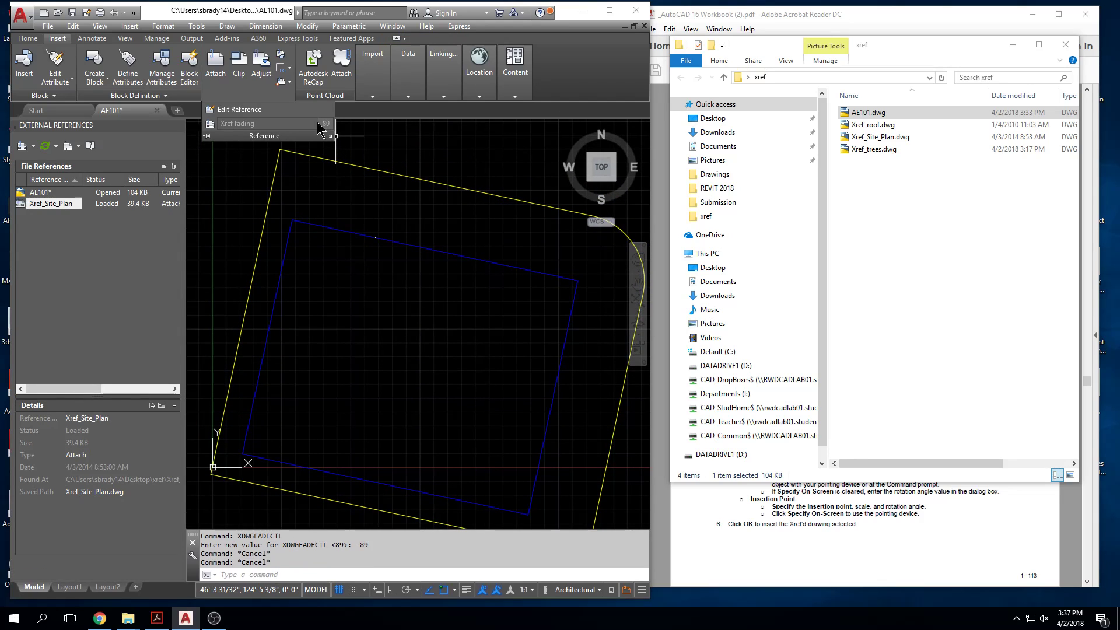
key("Escape")
key("Escape")
middle_click_drag(392, 217, 404, 251)
scroll(404, 250, "down", 2)
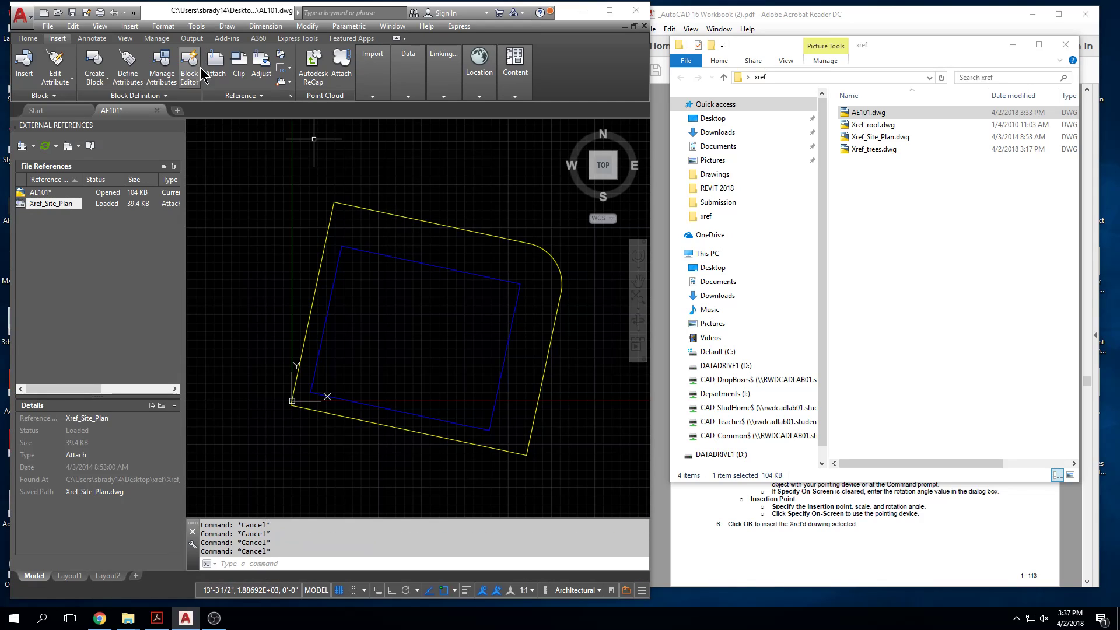
left_click(251, 96)
left_click(226, 125)
left_click(219, 114)
Step: Set the Xref display fade control to 90 in the display options and apply it
type("oitn")
key("BackSpace")
key("BackSpace")
key("BackSpace")
key("BackSpace")
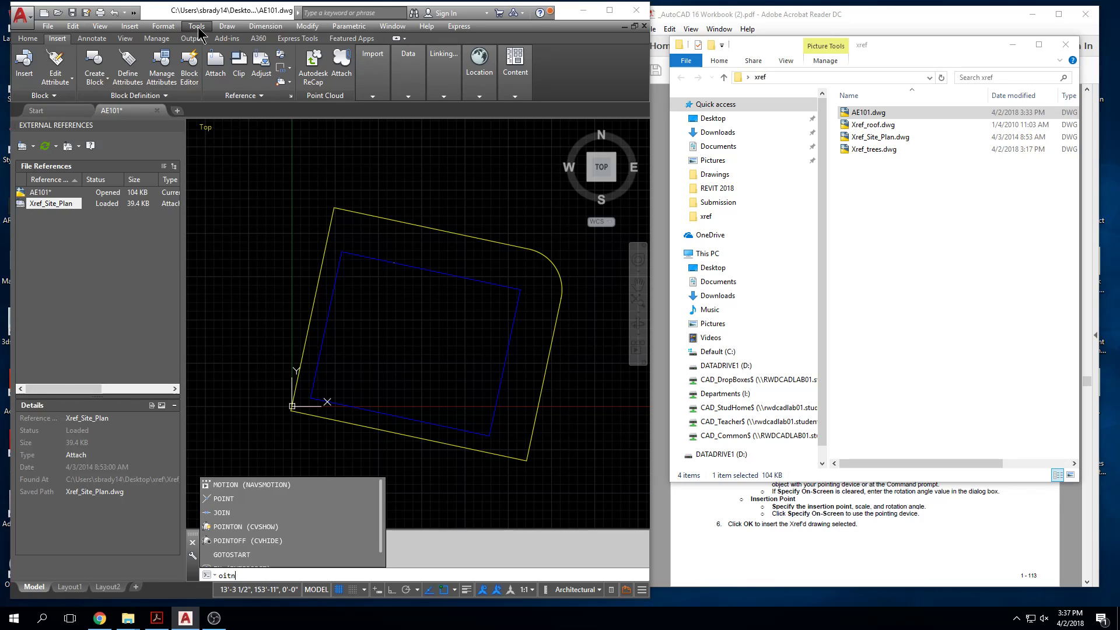
type("options")
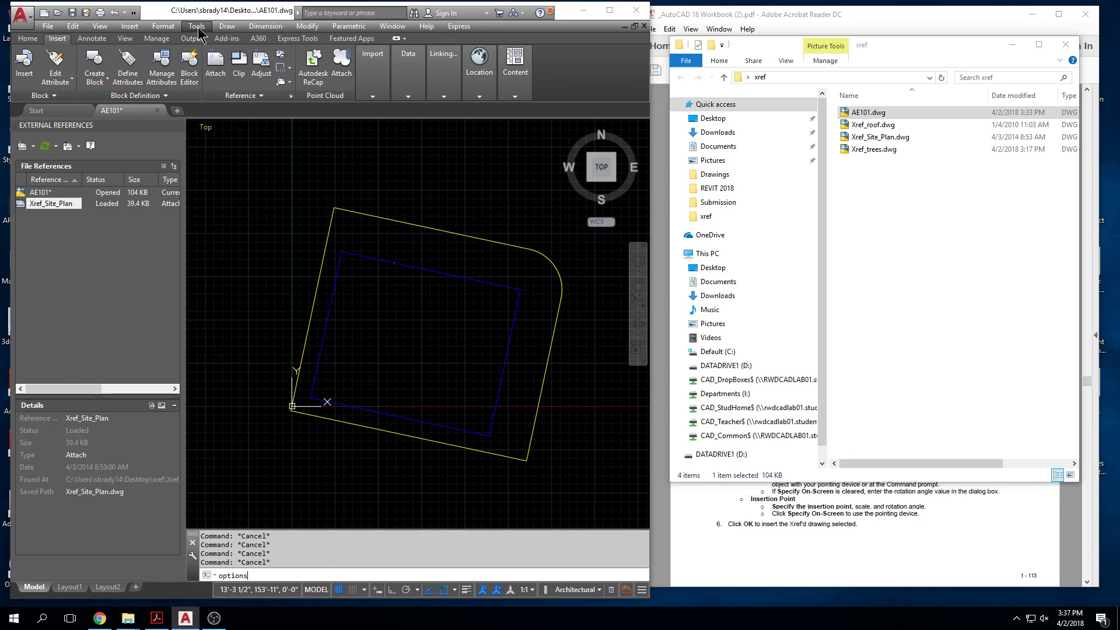
key("Return")
left_click_drag(517, 173, 413, 196)
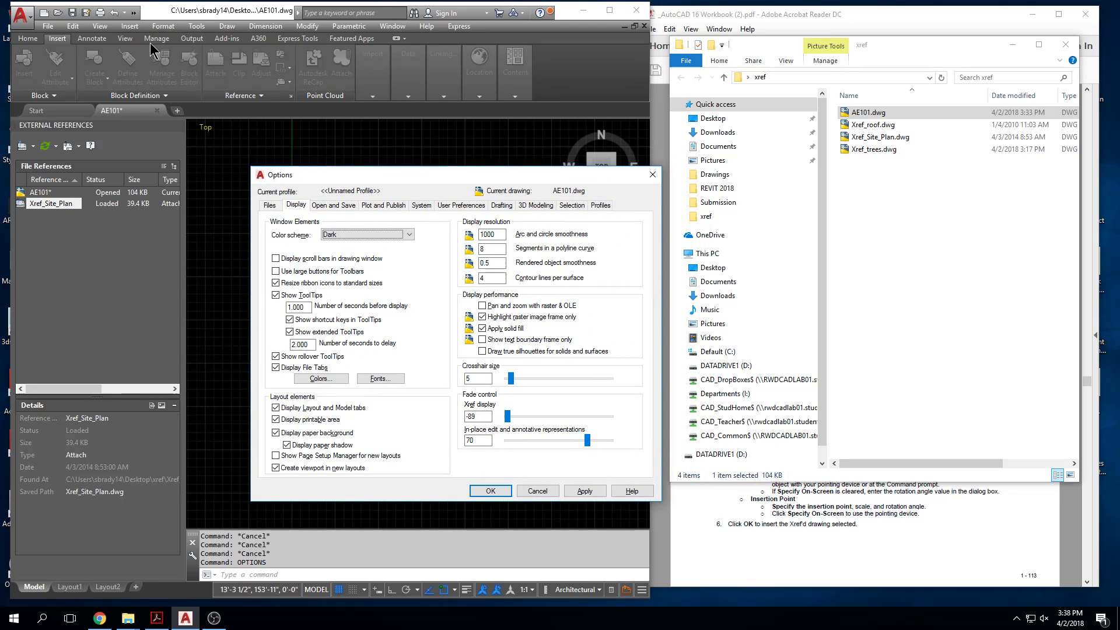
left_click_drag(604, 171, 530, 163)
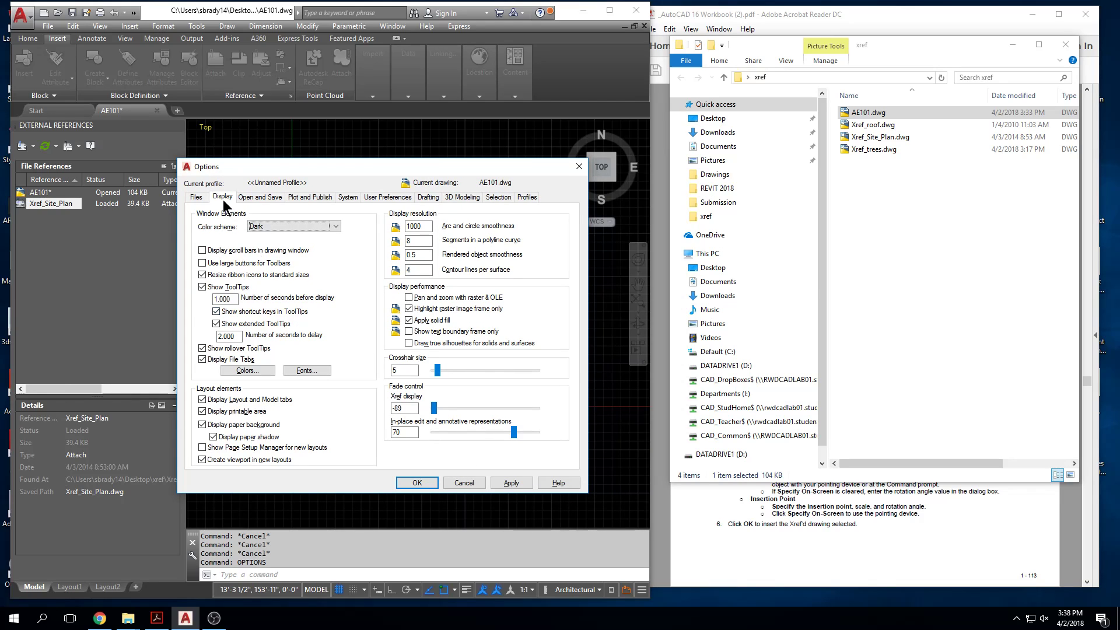
left_click_drag(432, 167, 744, 161)
left_click_drag(746, 402, 849, 408)
left_click(831, 477)
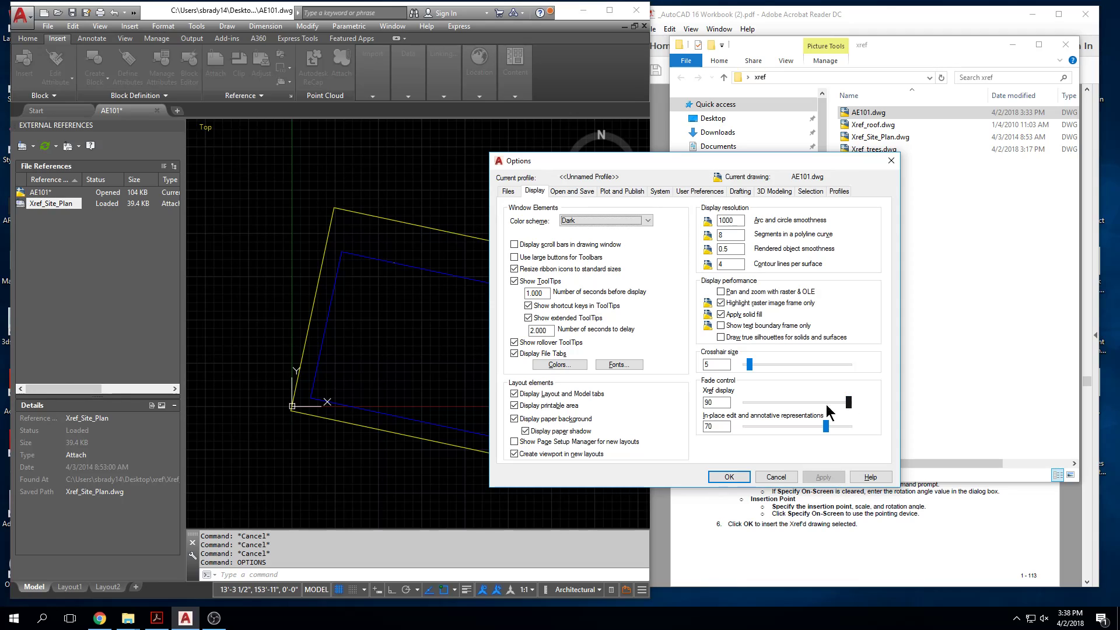
left_click(729, 477)
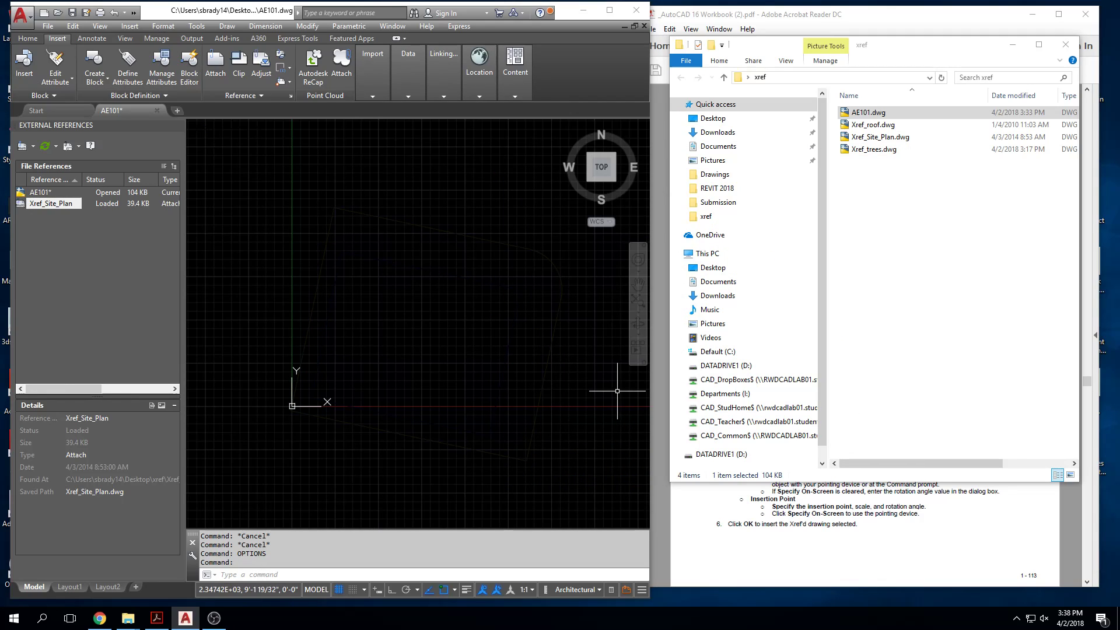
Step: Reopen the display options and set the Xref display fade control to -90
key("Return")
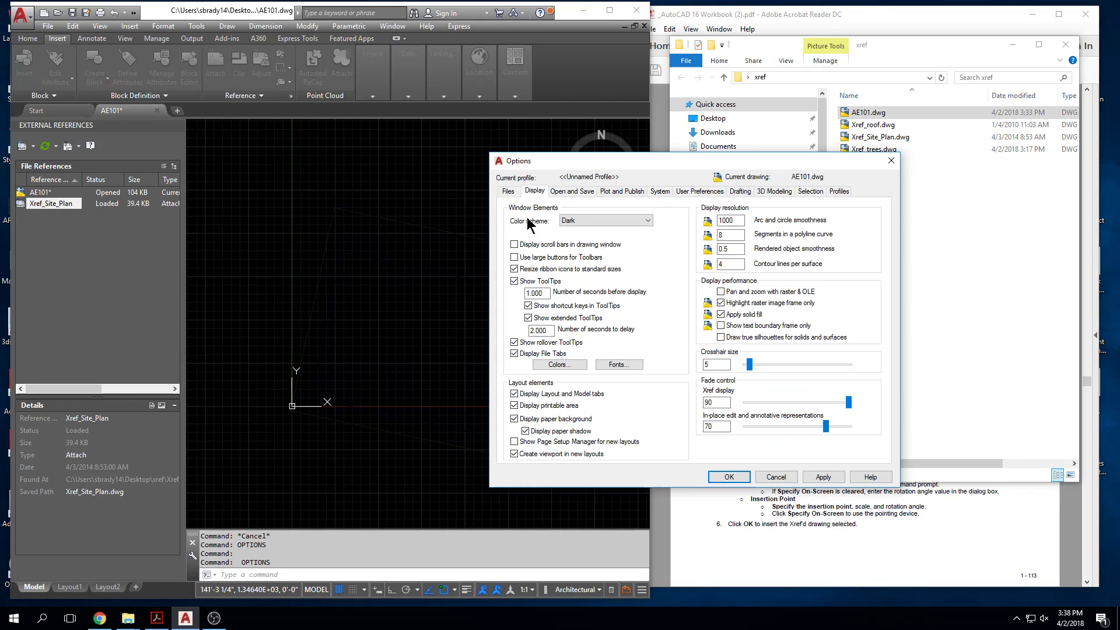
left_click_drag(850, 402, 740, 411)
left_click(823, 476)
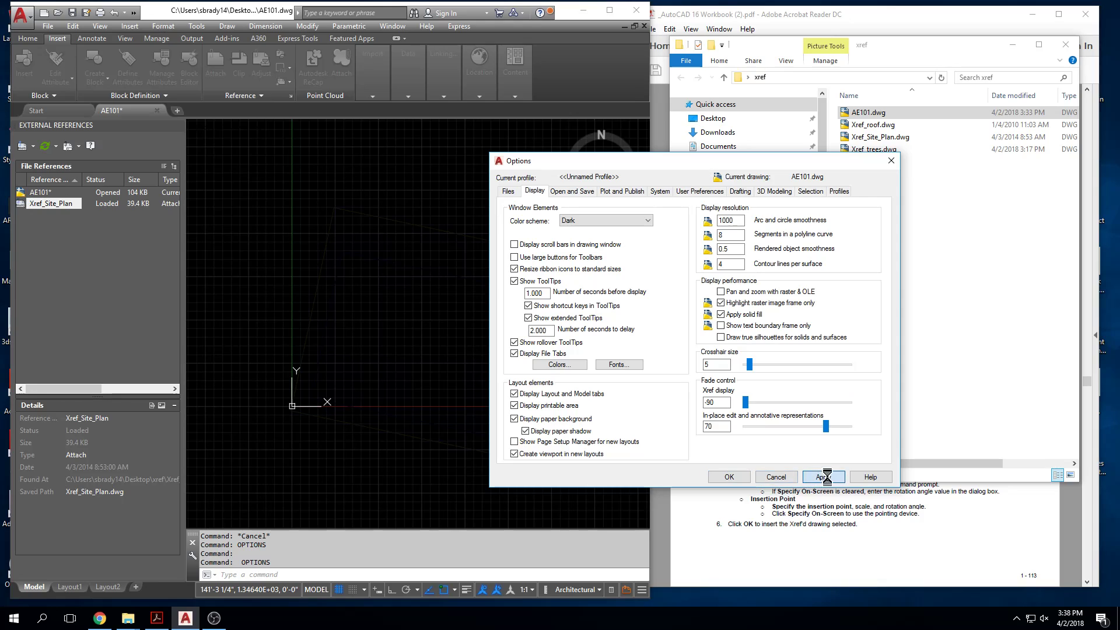
left_click(728, 476)
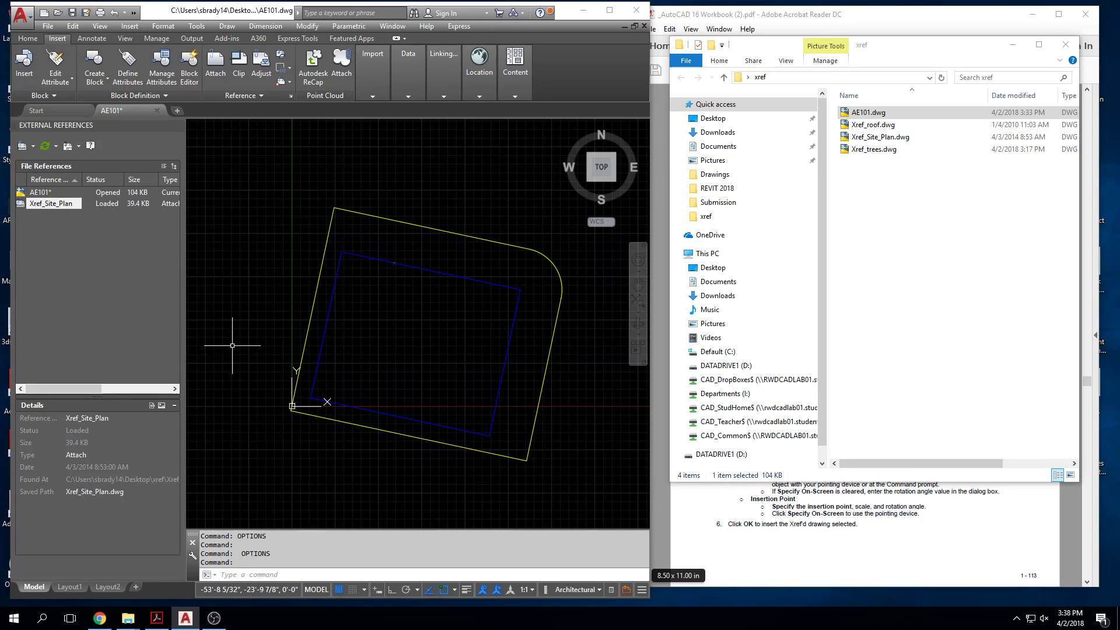
Step: Set the Xref display fade control to 6 in the display options and apply it
key("Return")
left_click_drag(744, 403, 806, 408)
left_click(823, 477)
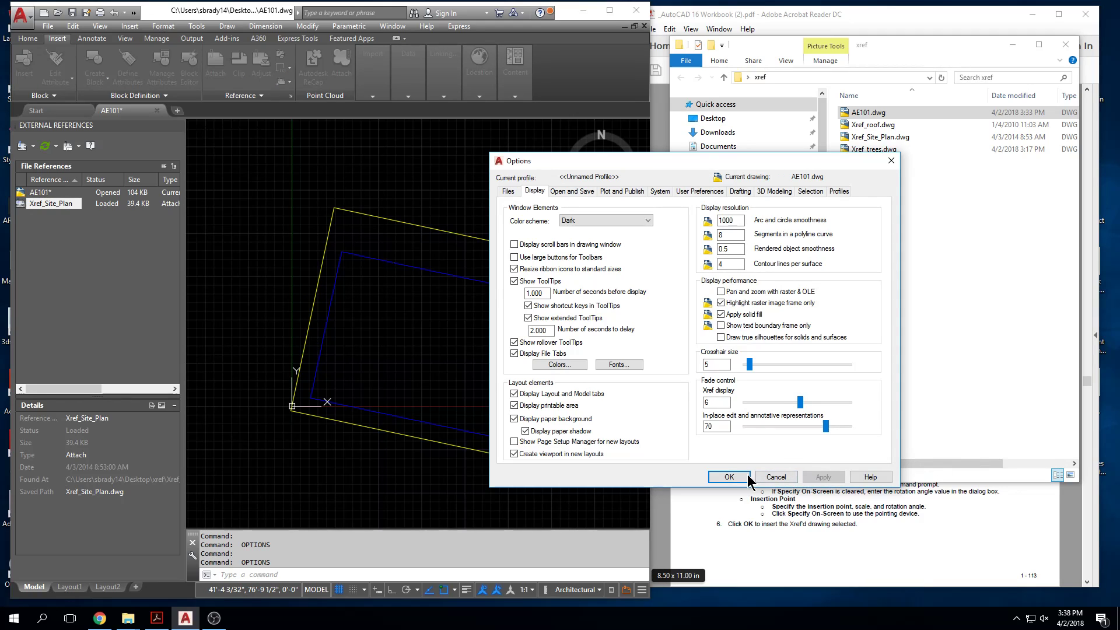
left_click(723, 476)
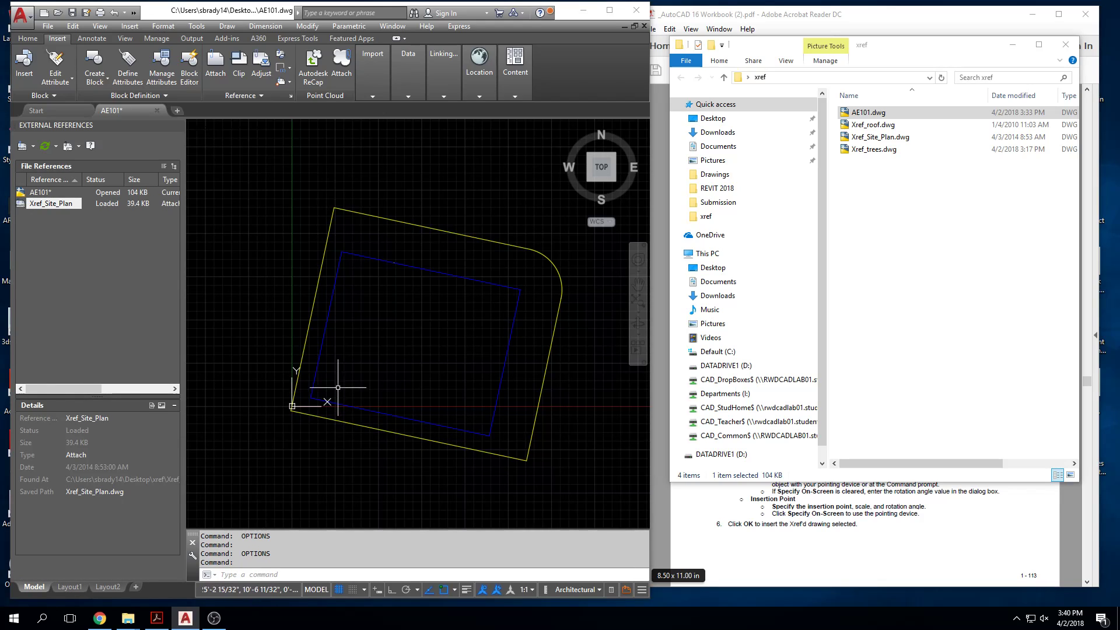
Step: Set the global linetype scale (LTSCALE) of the drawing to 80
type("ltscale")
key("Return")
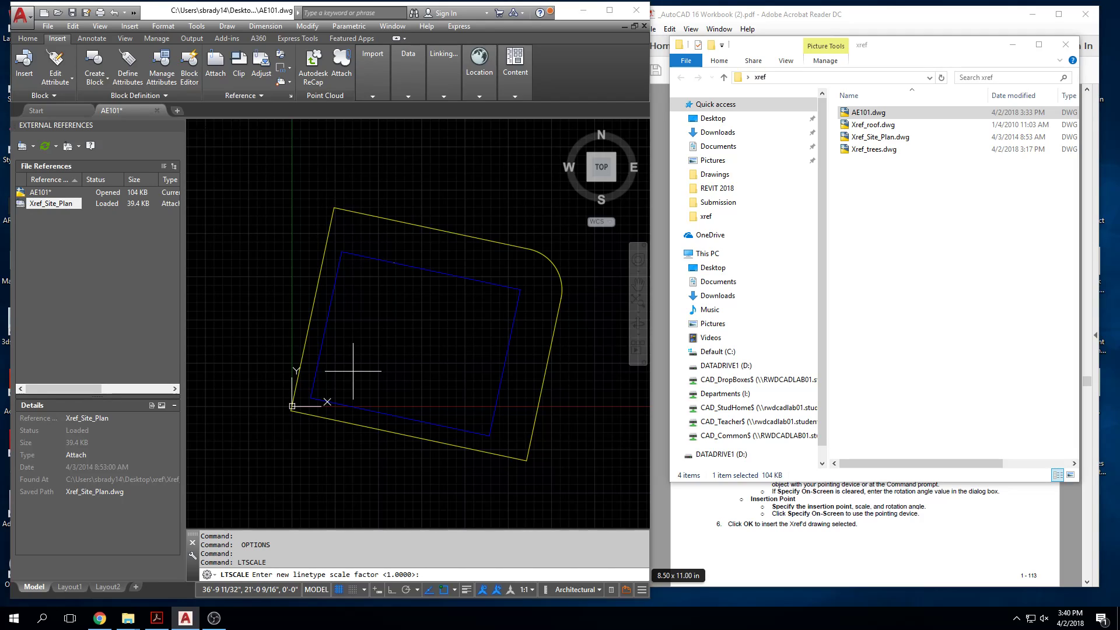
type("81")
type("0")
key("Return")
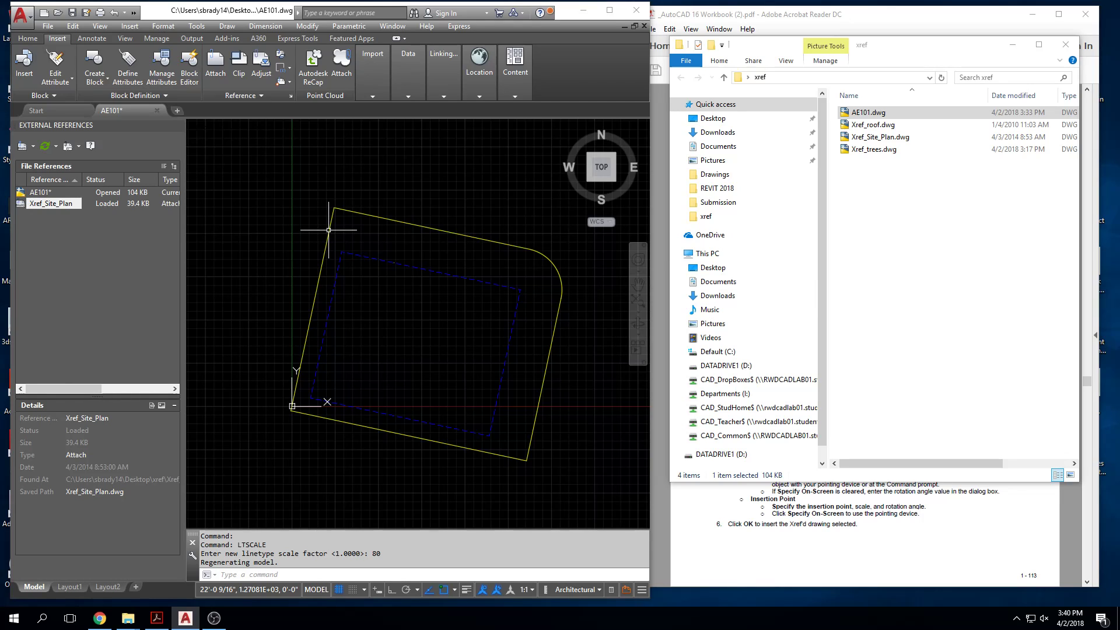
Step: Attach Xref_trees.dwg from the xref folder as a DWG reference with its path type set to No path
left_click(895, 150)
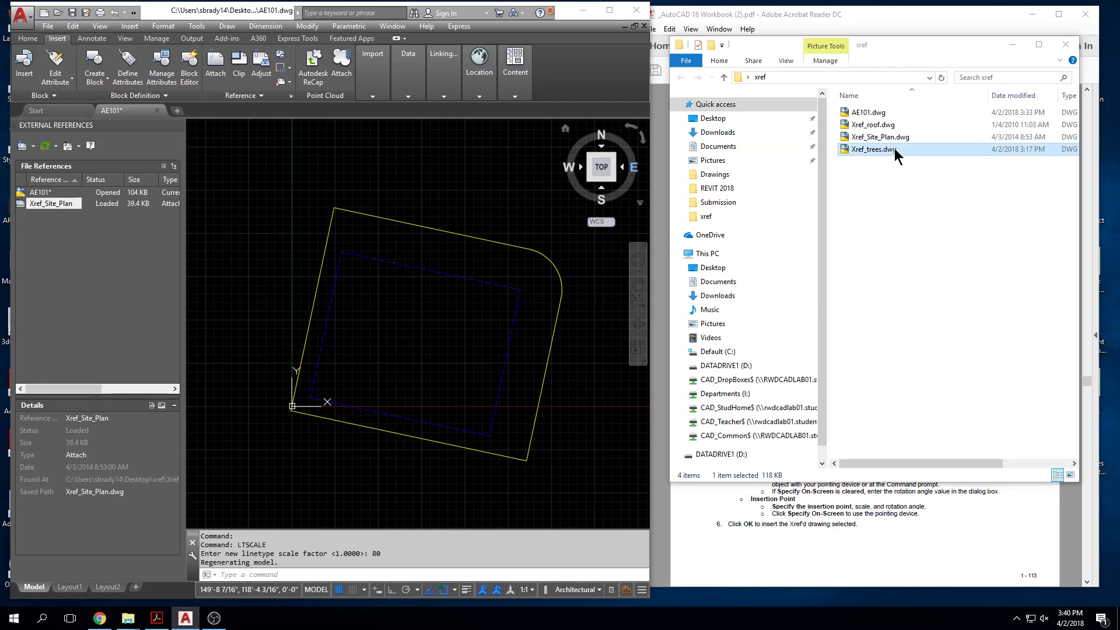
left_click(317, 173)
key("Escape")
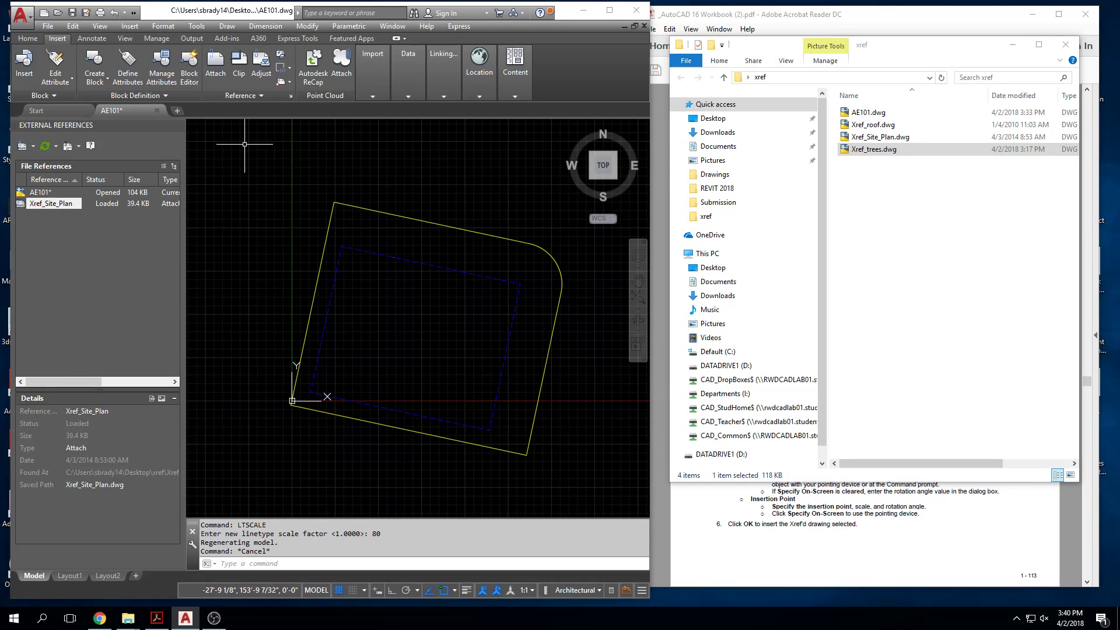
left_click(34, 146)
left_click(38, 162)
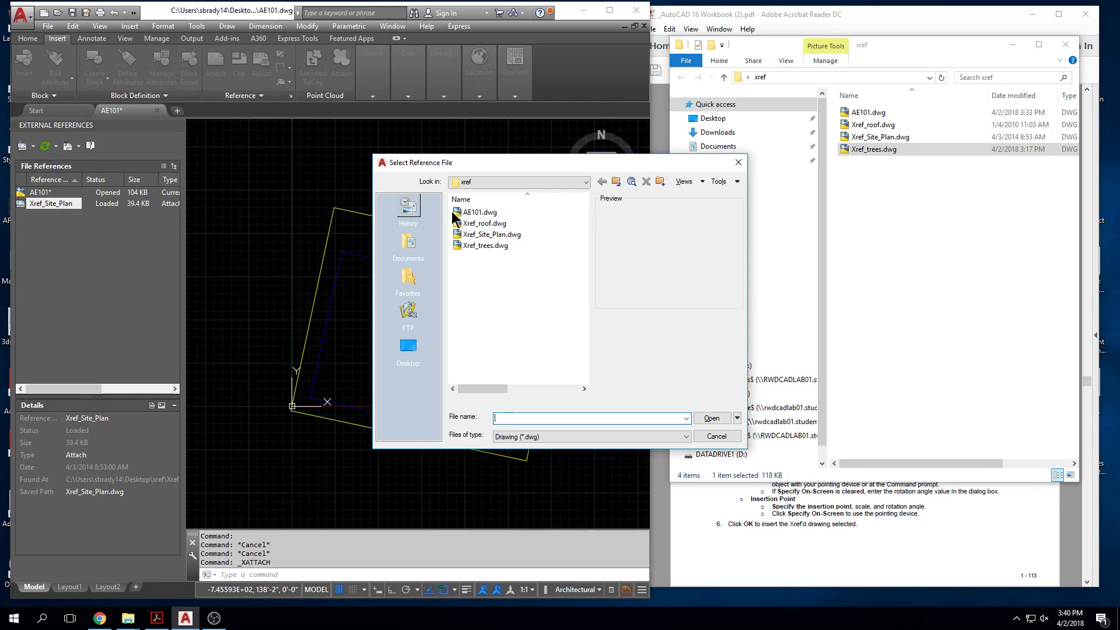
left_click(479, 248)
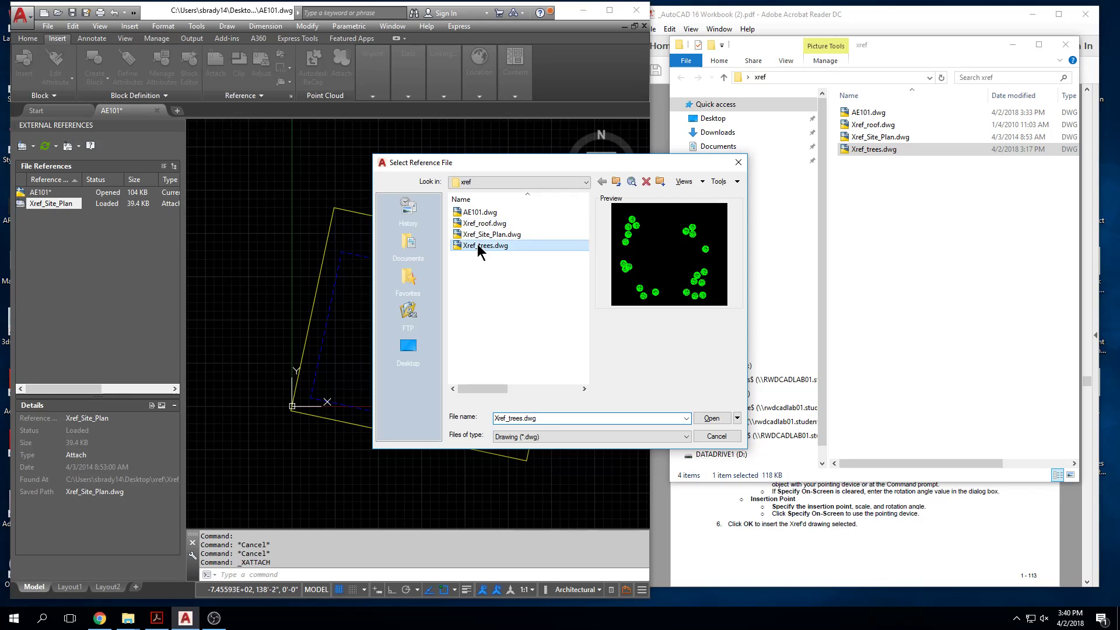
left_click(710, 418)
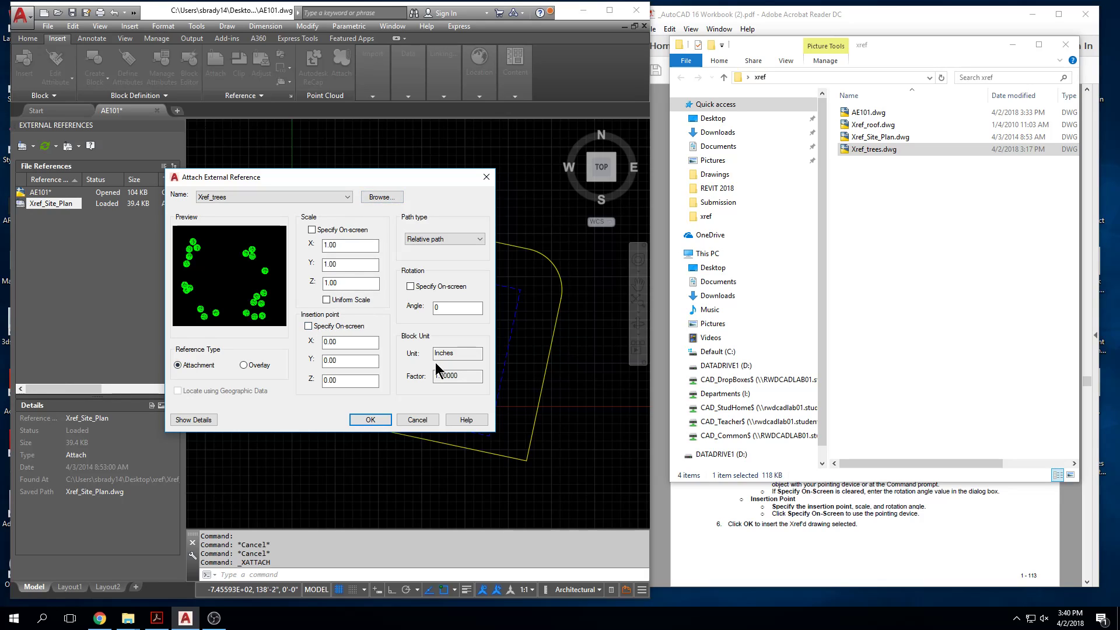
left_click(461, 239)
left_click(459, 266)
left_click(371, 419)
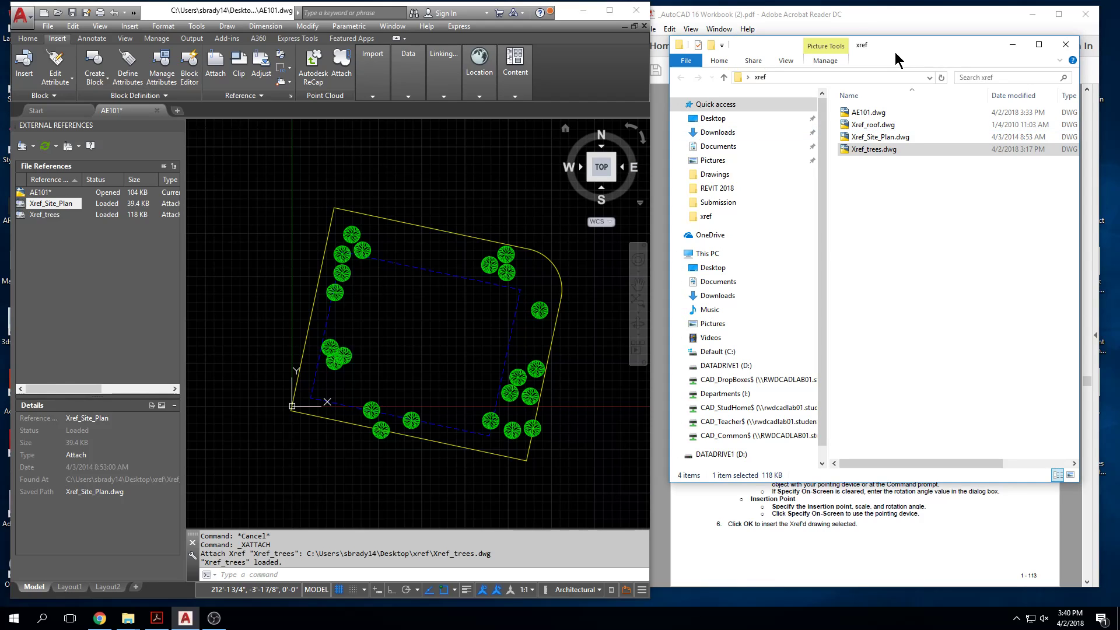
Step: Switch to the AutoCAD 16 Workbook PDF in Acrobat Reader and go to page 179
left_click(823, 540)
scroll(839, 378, "down", 5)
scroll(838, 377, "up", 10)
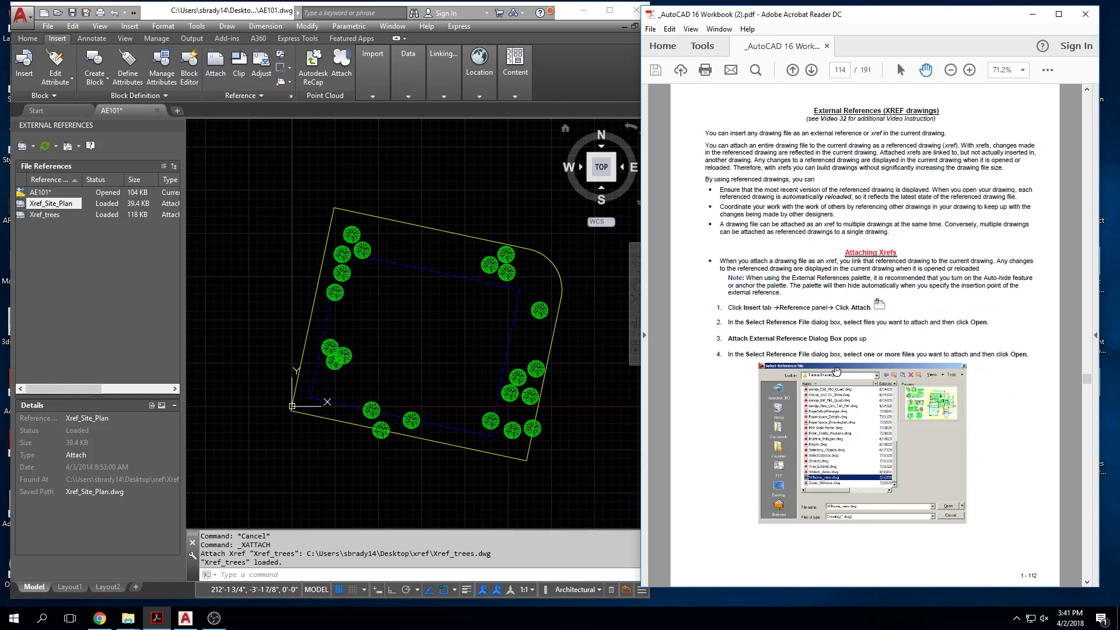
scroll(836, 371, "down", 12)
scroll(836, 365, "down", 15)
left_click(841, 70)
type("179")
key("Return")
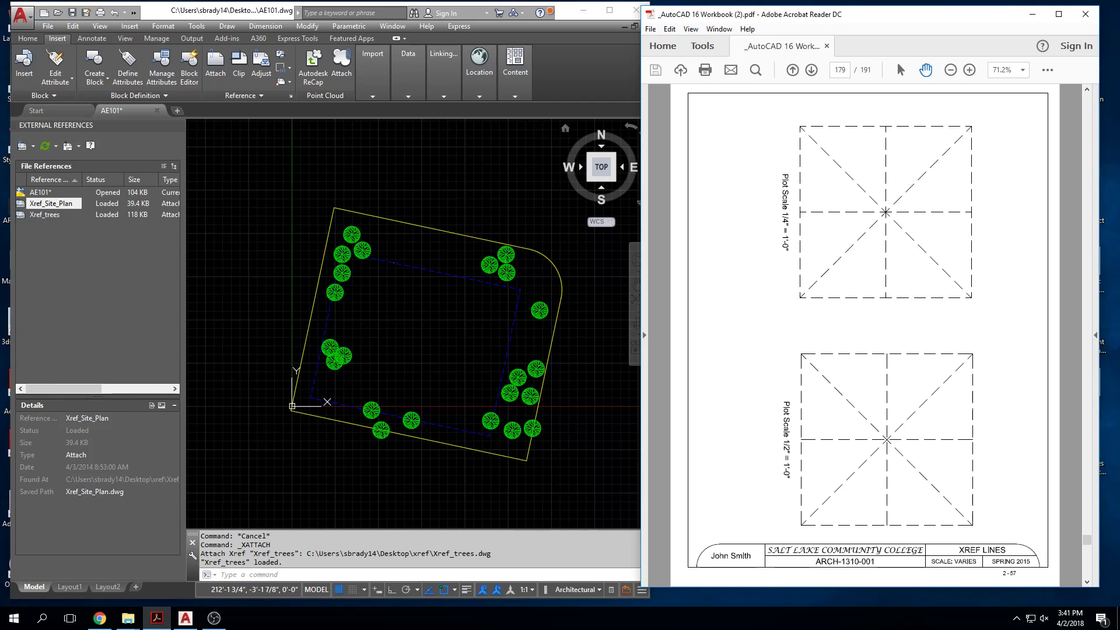
Step: Examine the Xref Assignment instructions and the Civil Xref example drawing on pages 174 and 175
scroll(967, 205, "up", 2)
scroll(967, 205, "down", 2)
scroll(967, 206, "up", 2)
scroll(967, 205, "up", 3)
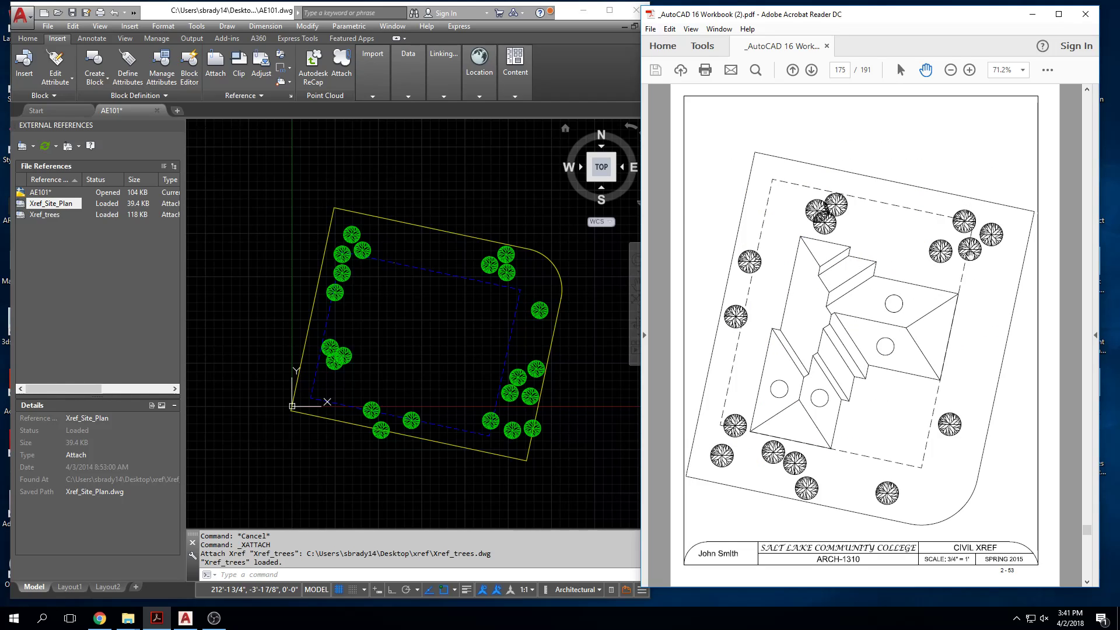
scroll(878, 281, "up", 2)
scroll(798, 300, "down", 1)
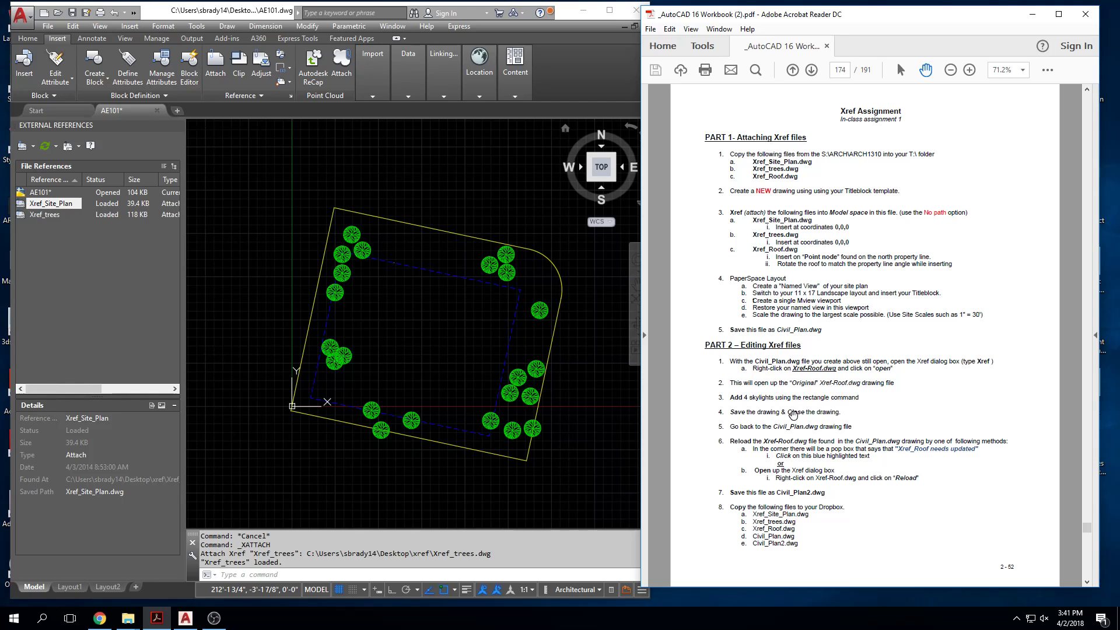
scroll(800, 266, "down", 3)
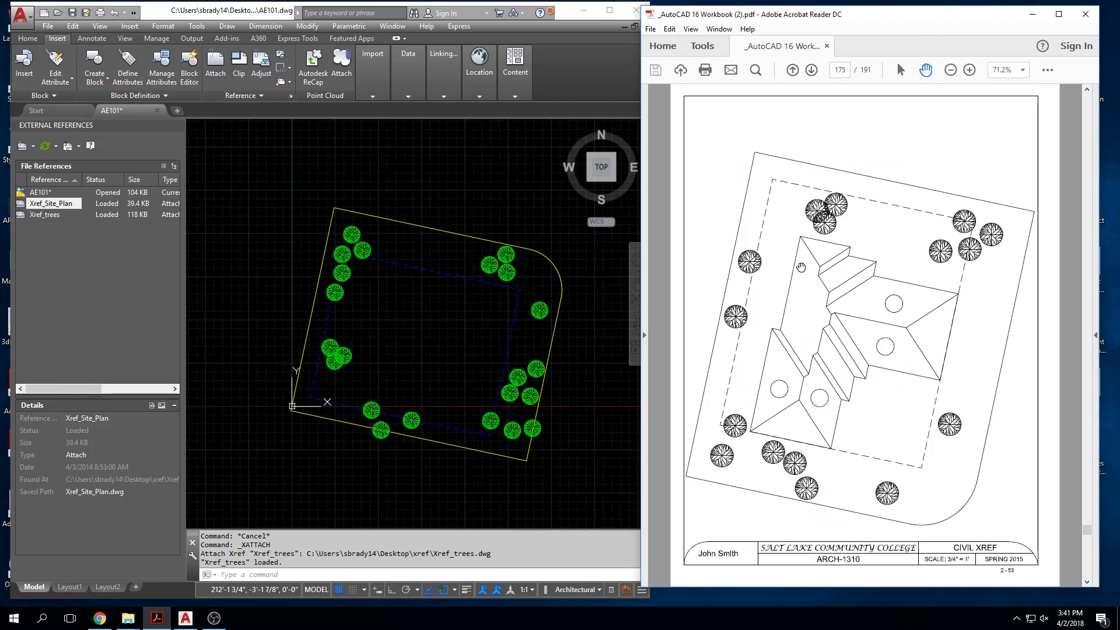
Step: Return to AE101 in AutoCAD, maximize its window and set the point style to a circle with an X through it
left_click(474, 201)
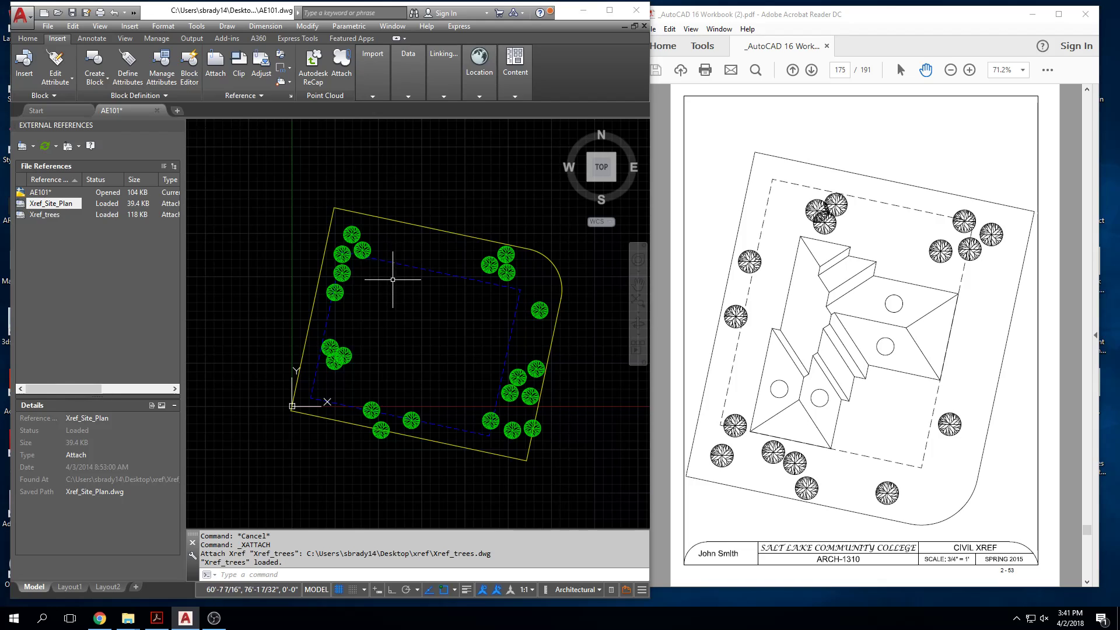
scroll(391, 260, "up", 5)
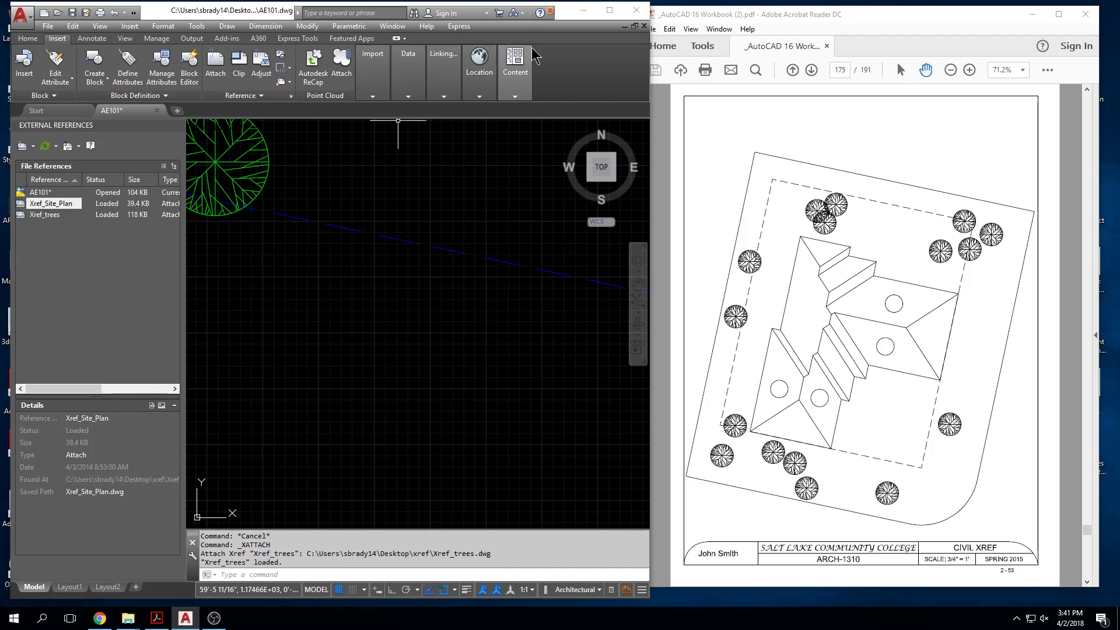
left_click(609, 11)
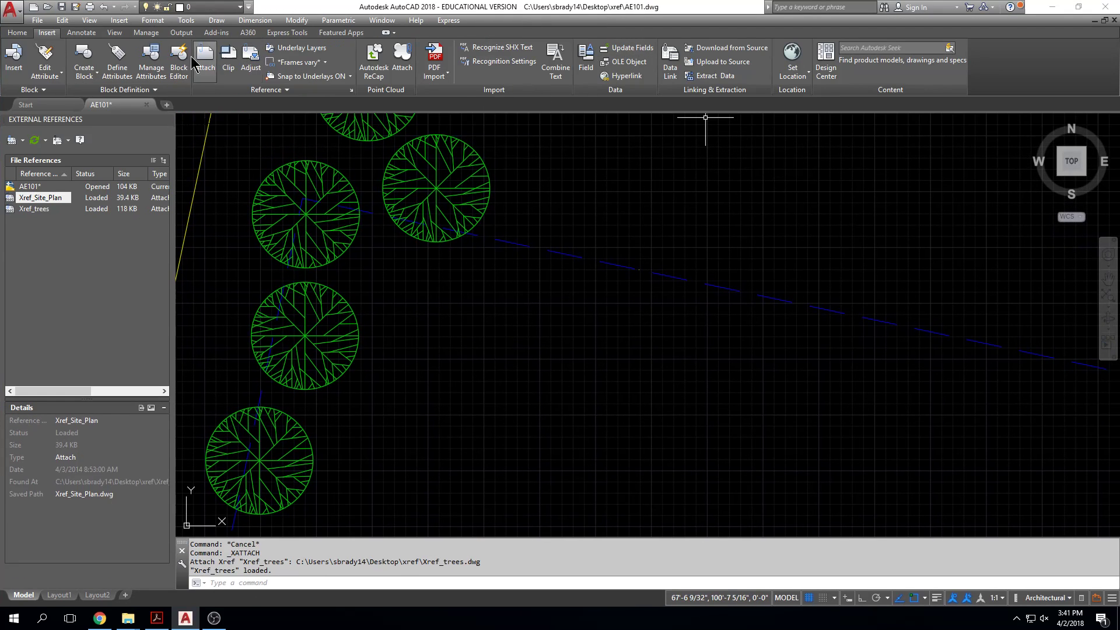
left_click(17, 32)
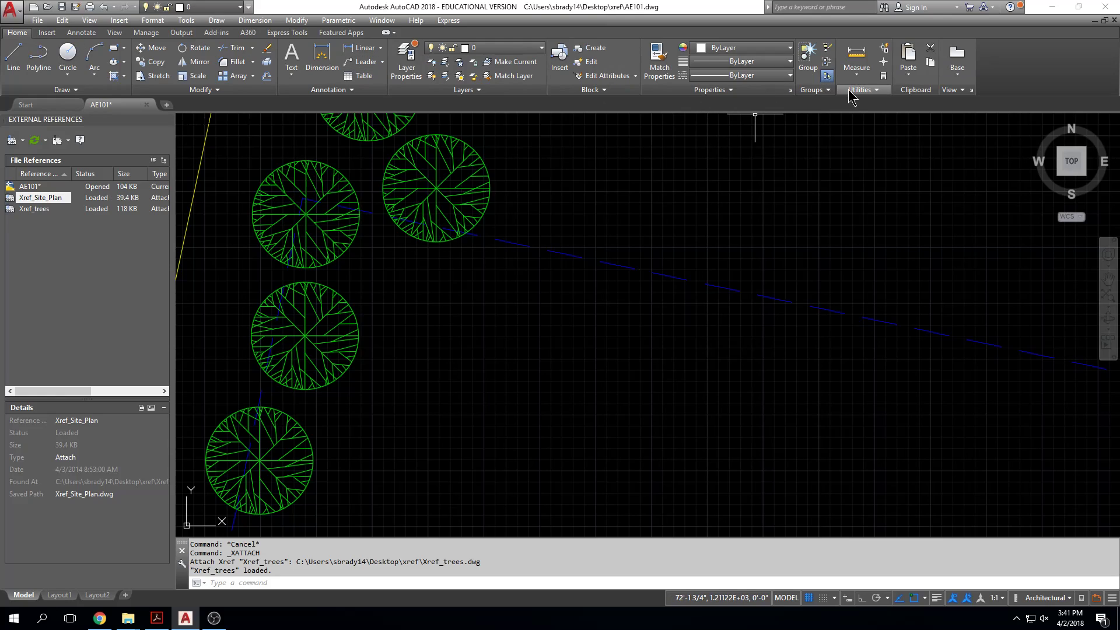
left_click(875, 90)
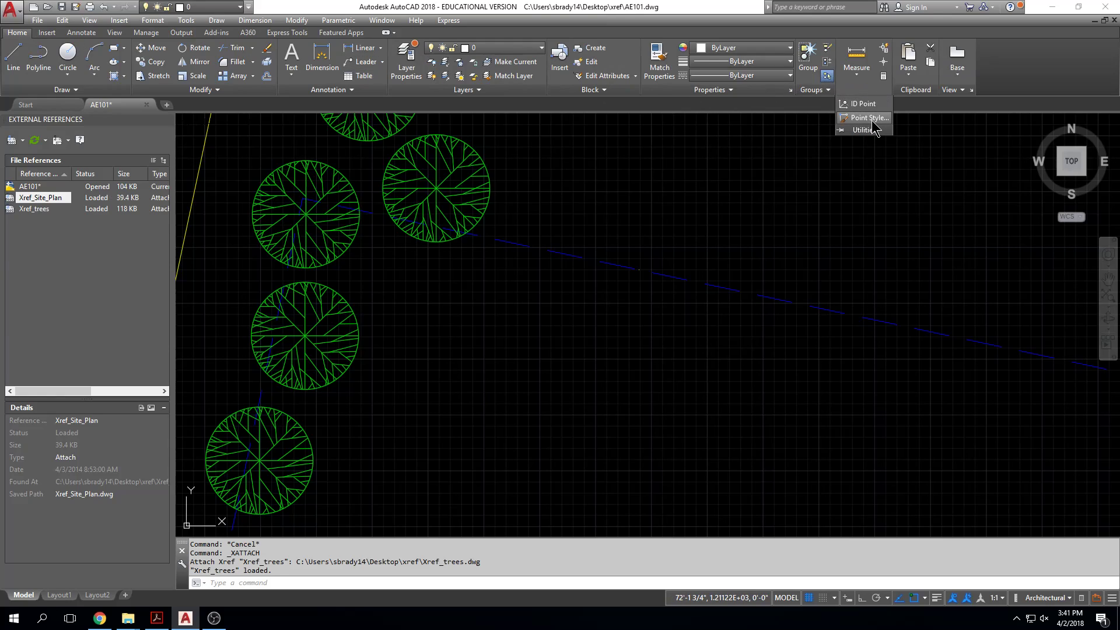
left_click(871, 118)
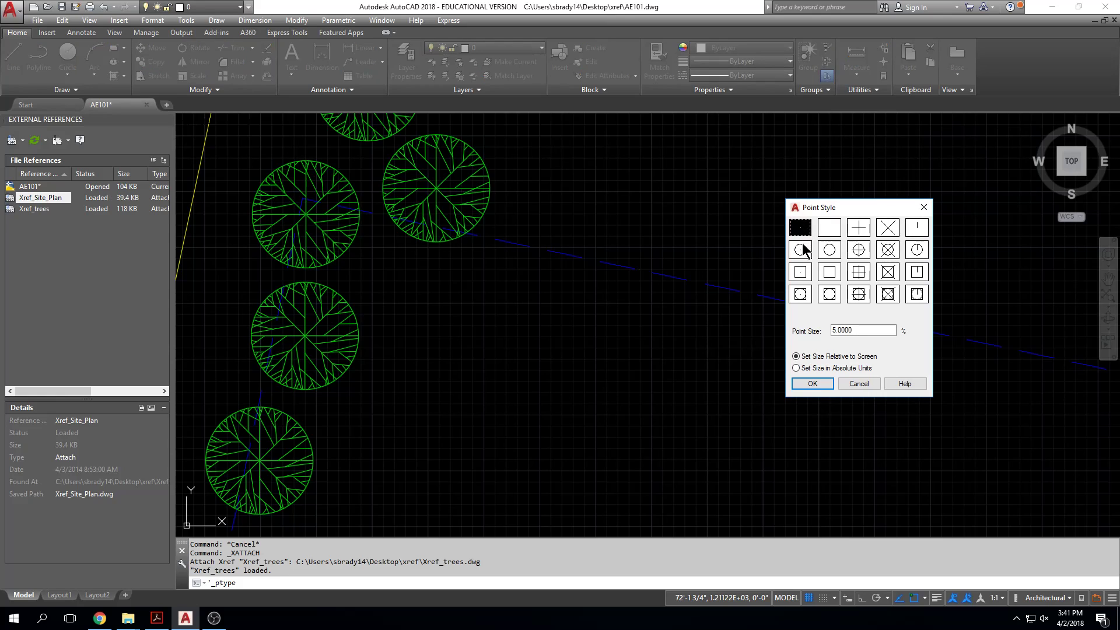
left_click(888, 250)
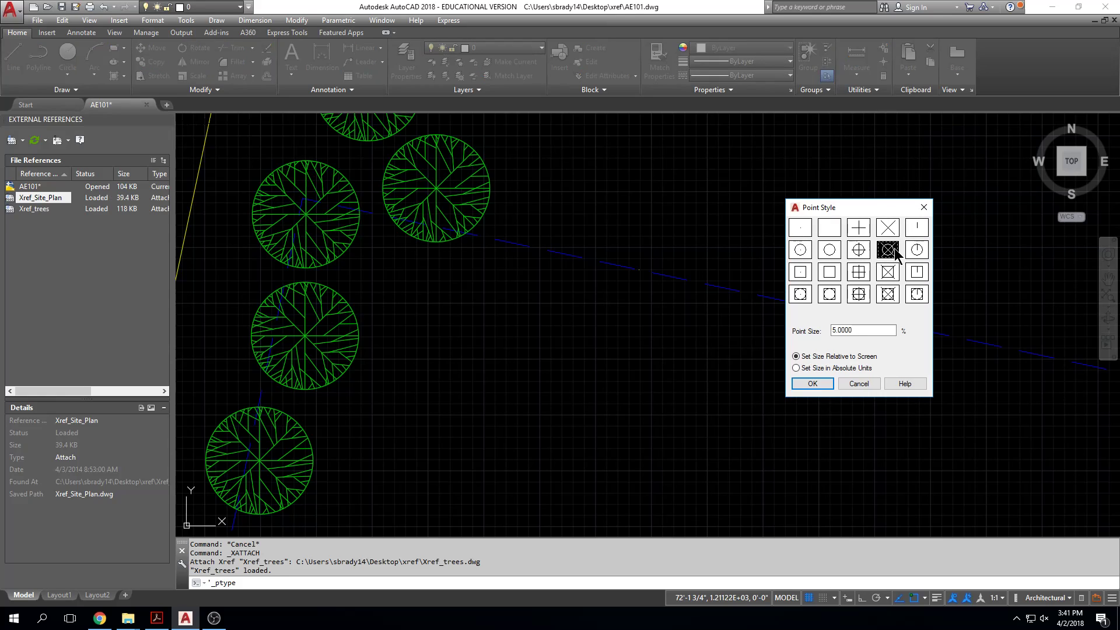
left_click(829, 380)
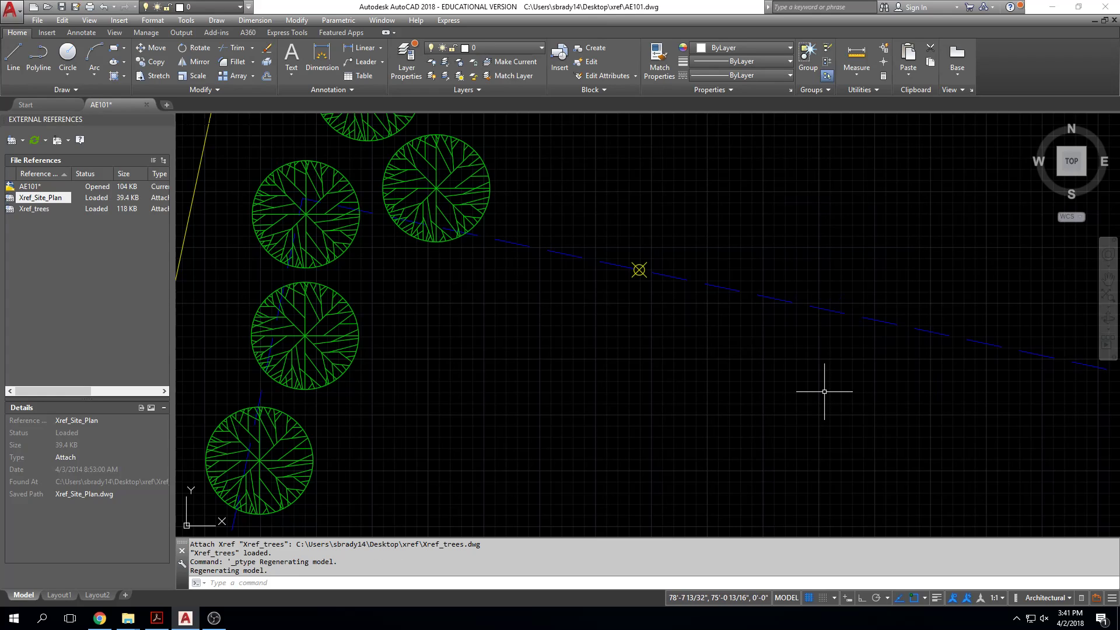
Step: Select Xref_roof.dwg from the xref folder as a new DWG reference to attach
scroll(727, 340, "down", 6)
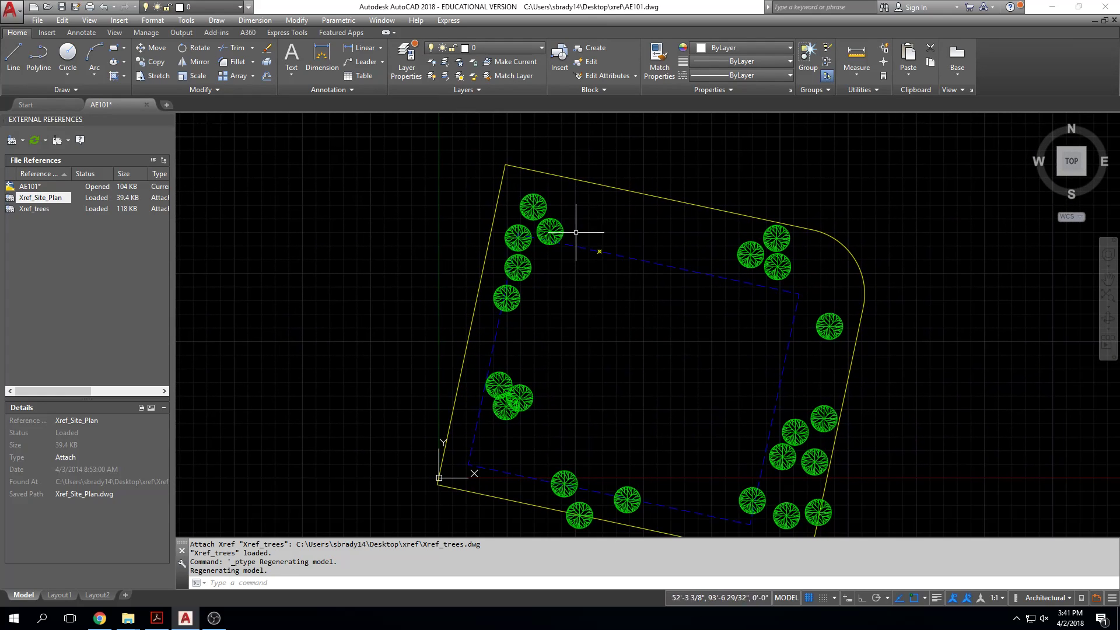
middle_click_drag(581, 237, 539, 218)
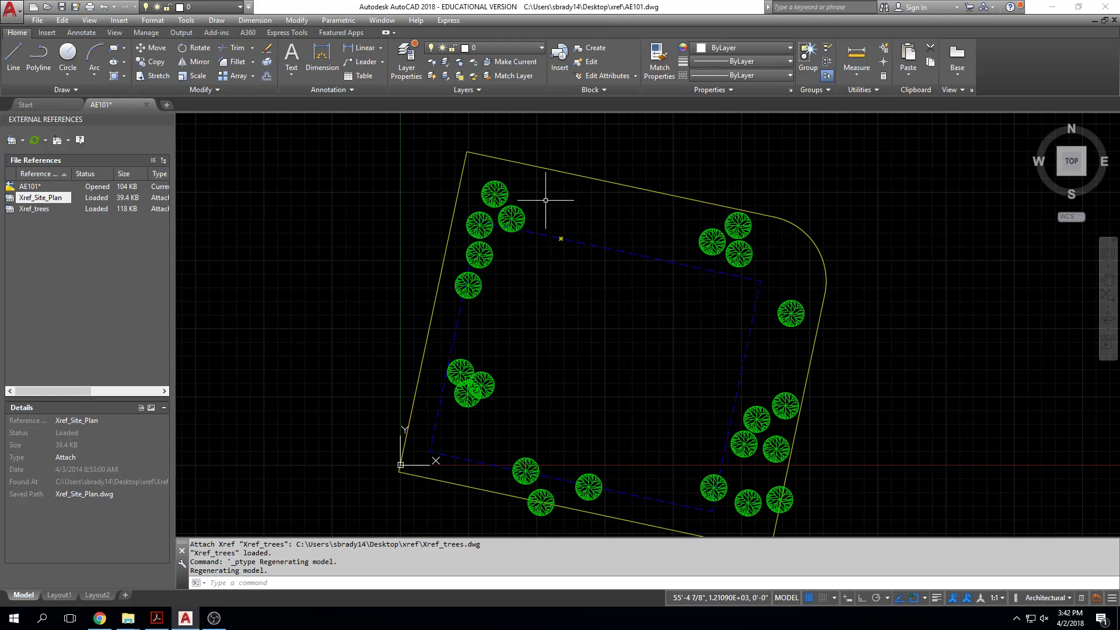
left_click(22, 140)
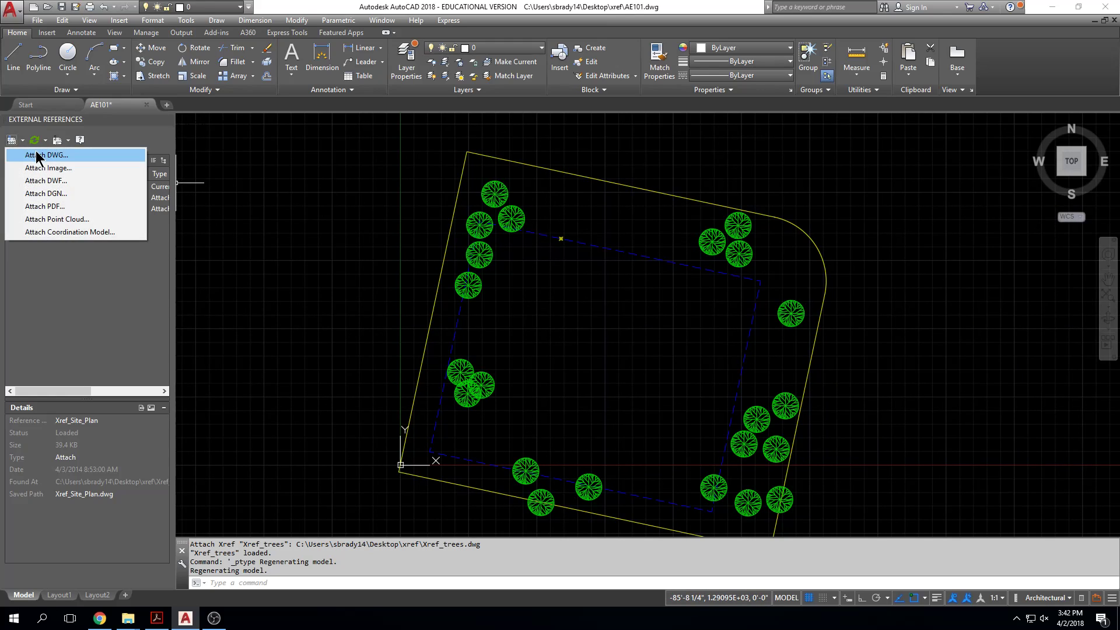
left_click(44, 155)
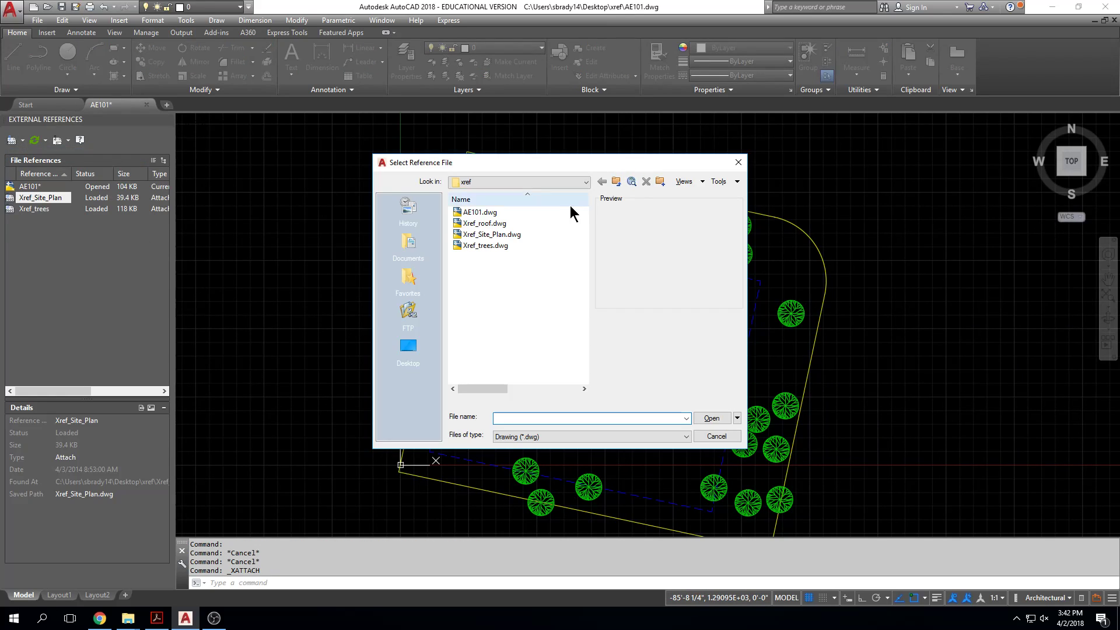
left_click(483, 224)
left_click(711, 418)
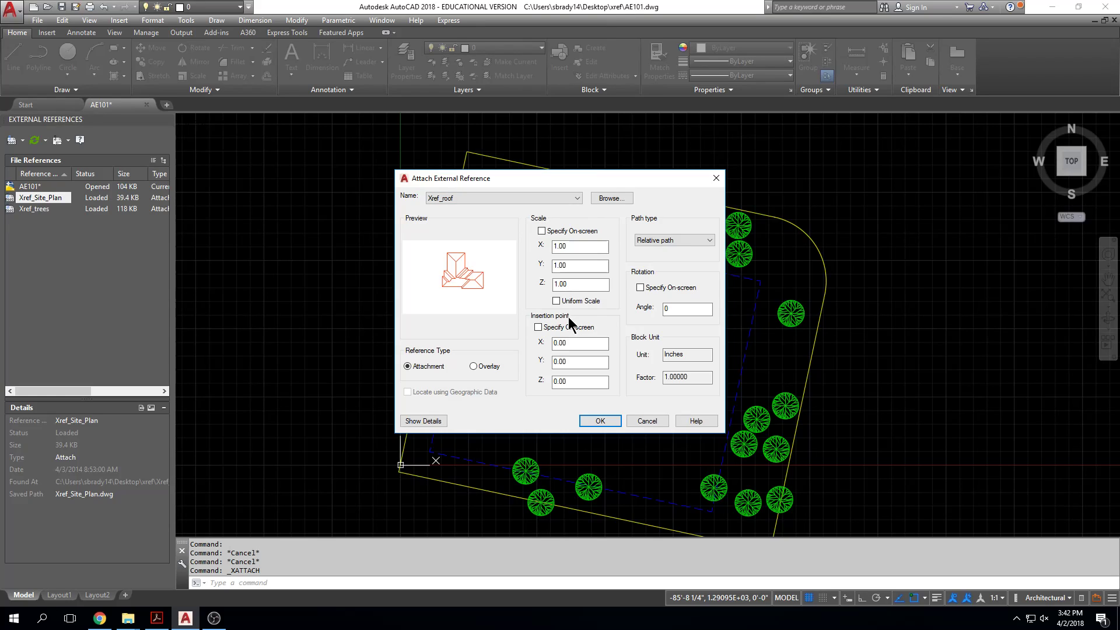
Step: Attach the roof reference with insertion point and rotation both specified on-screen and the path type set to No path
left_click(537, 327)
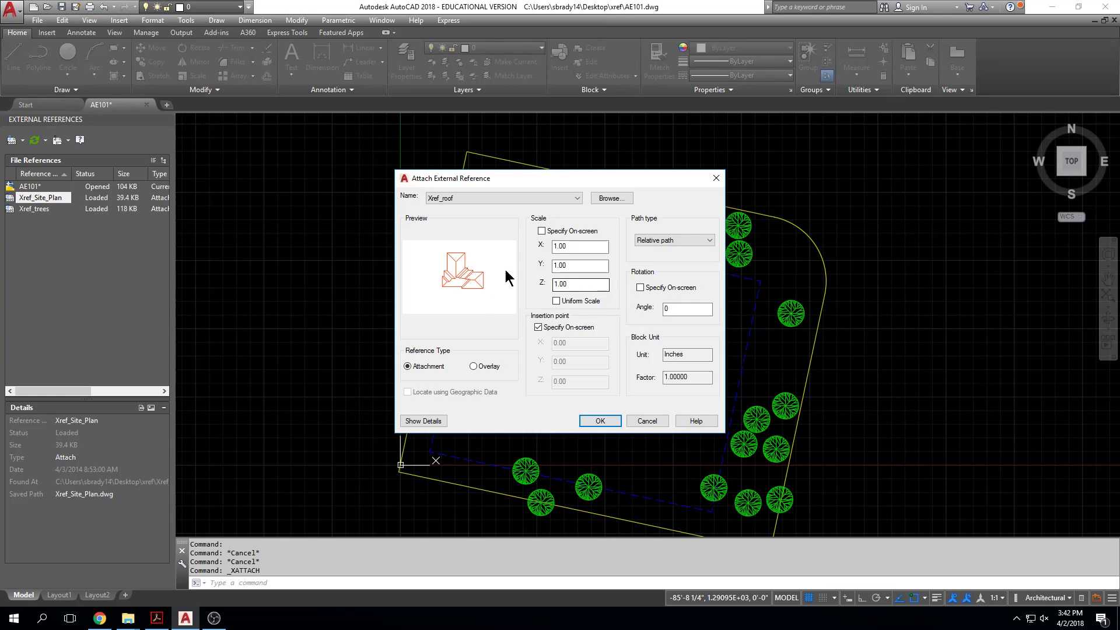
left_click(639, 287)
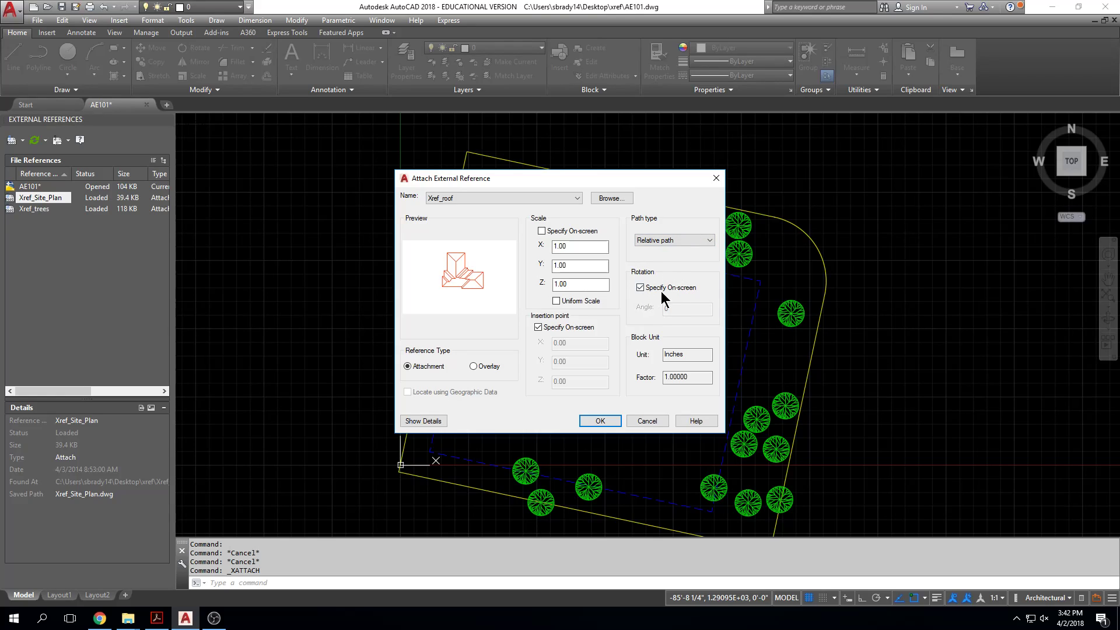
left_click(709, 240)
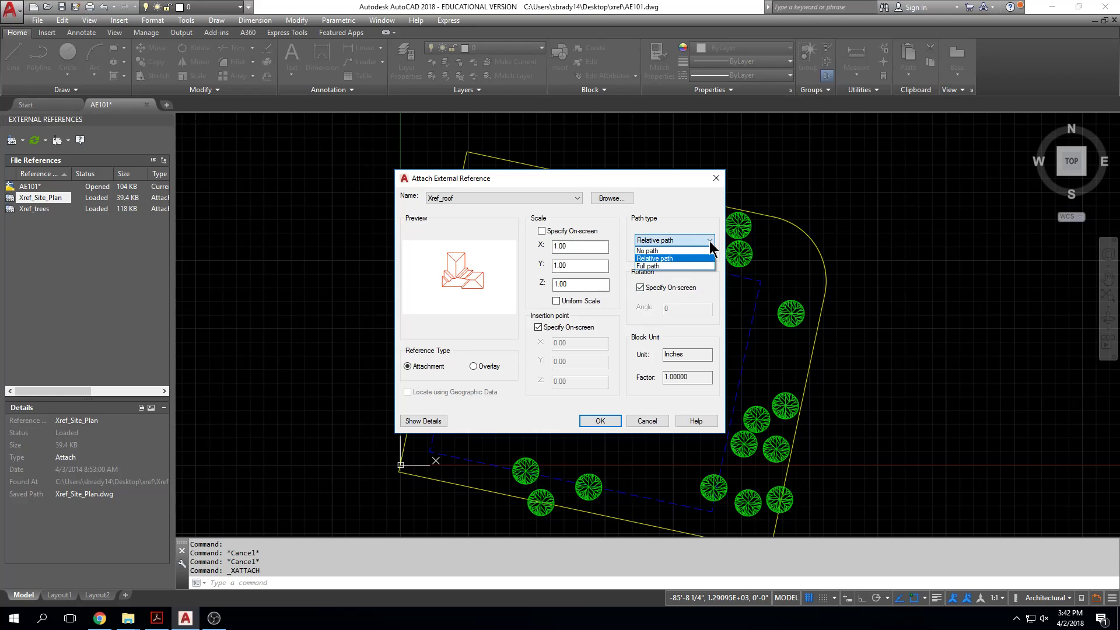
left_click(695, 252)
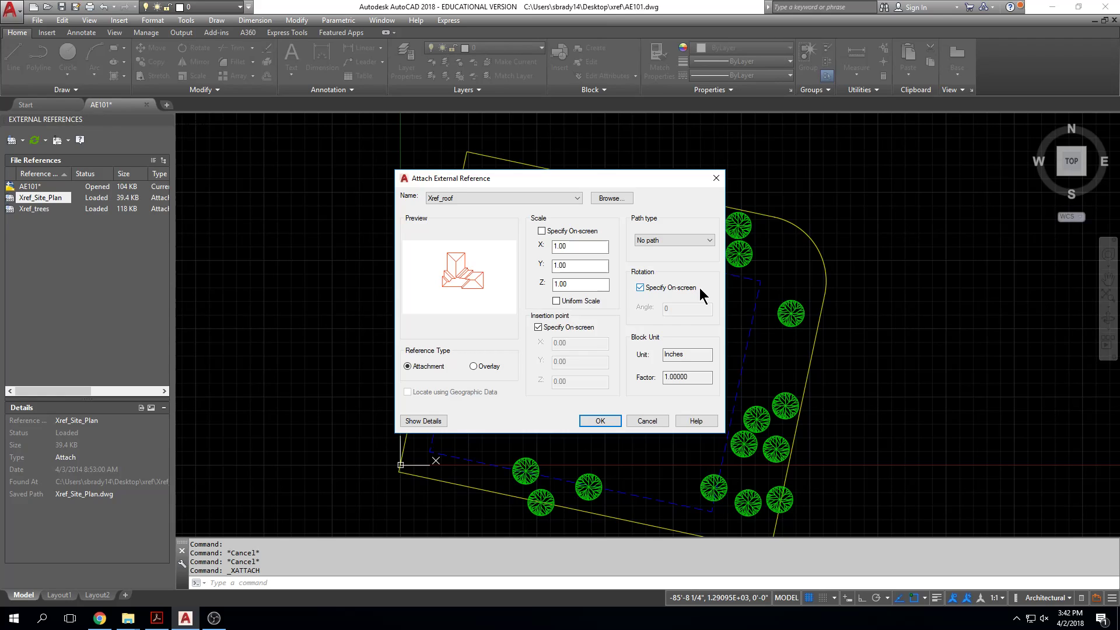
left_click(584, 421)
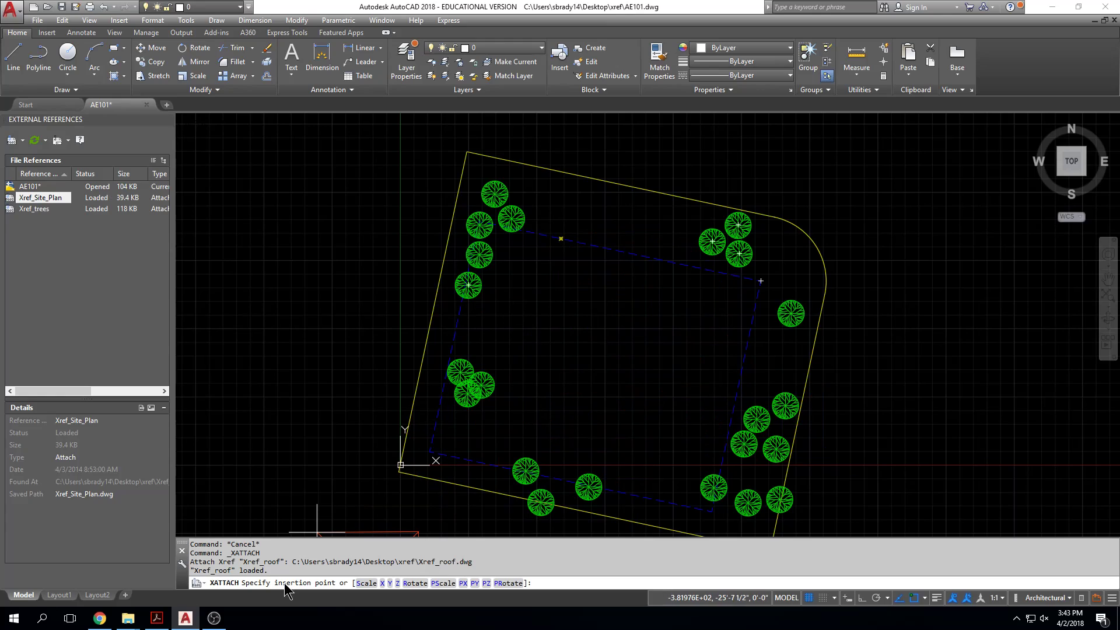
Step: Insert the roof at the point marker on the dashed setback line and rotate it to align with that line's far endpoint
scroll(555, 233, "up", 8)
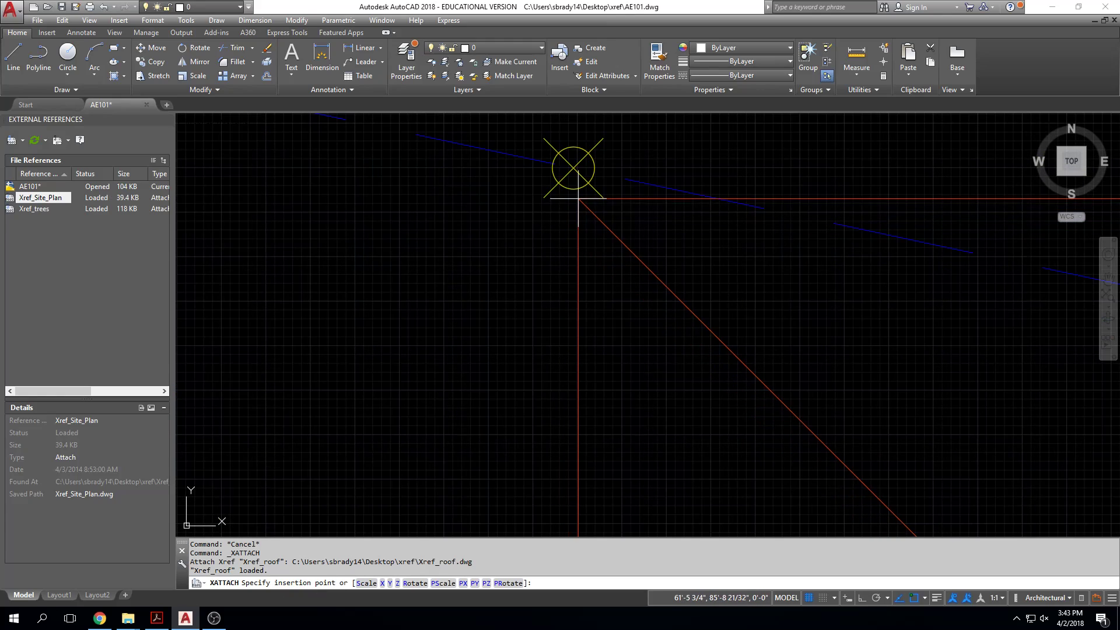
left_click(574, 169)
middle_click_drag(574, 196, 574, 236)
scroll(575, 236, "down", 10)
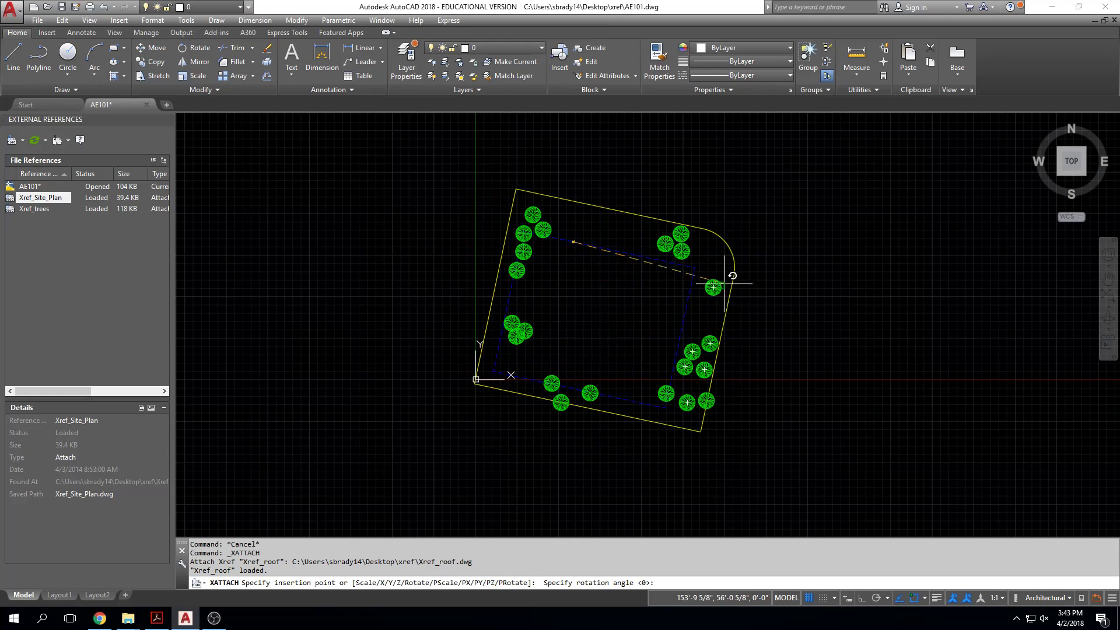
scroll(610, 239, "up", 5)
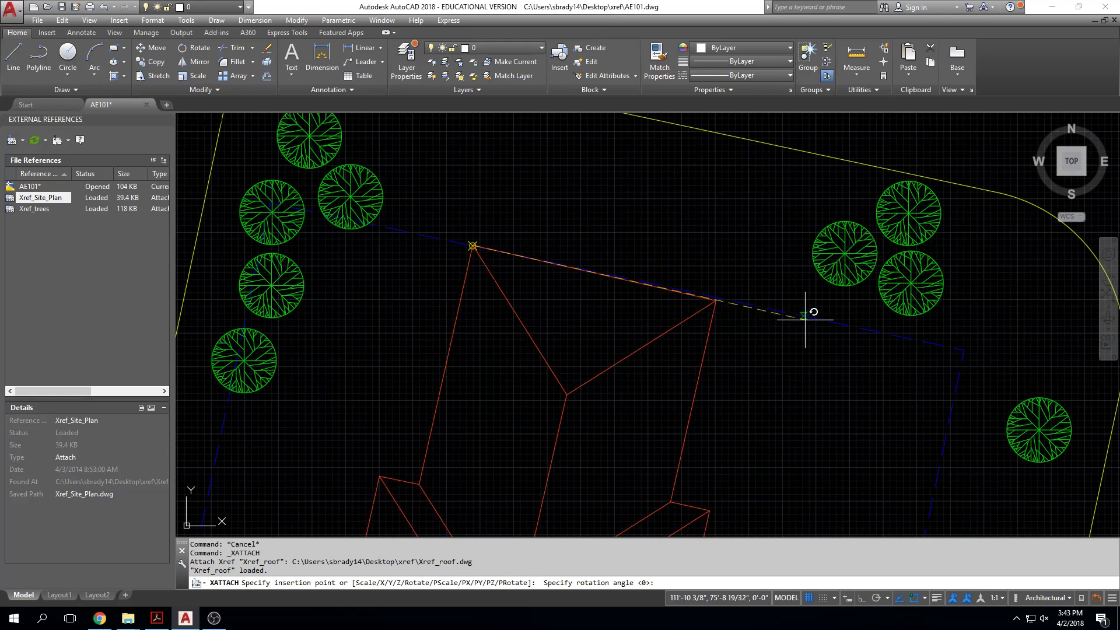
left_click(964, 350)
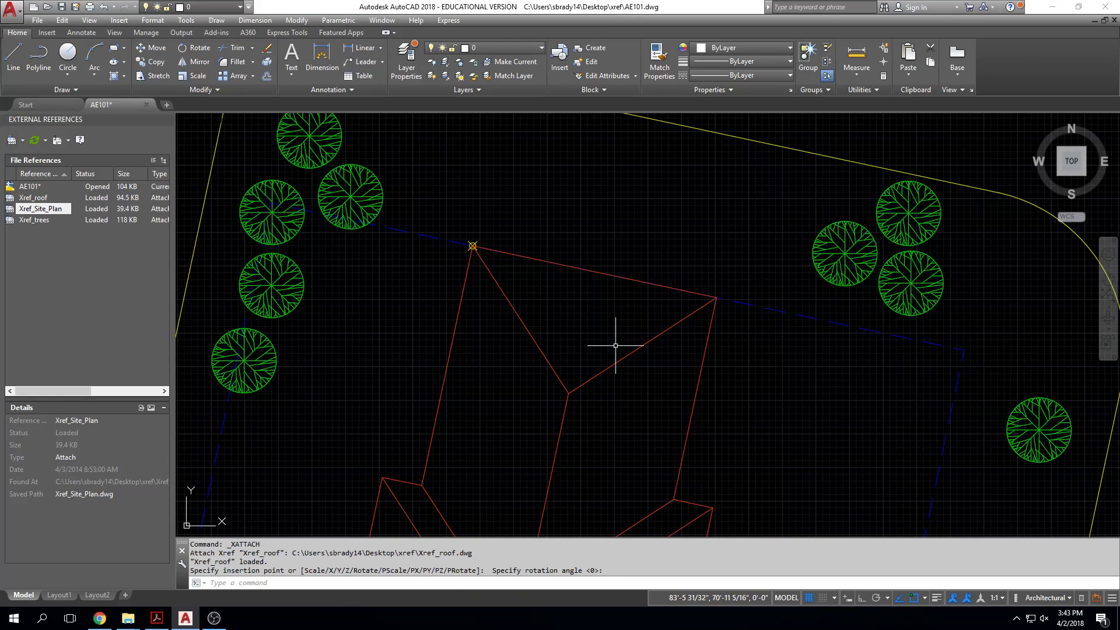
Step: Examine the layer list for the xref layers and look over the assembled site plan, trees and roof
scroll(726, 348, "down", 5)
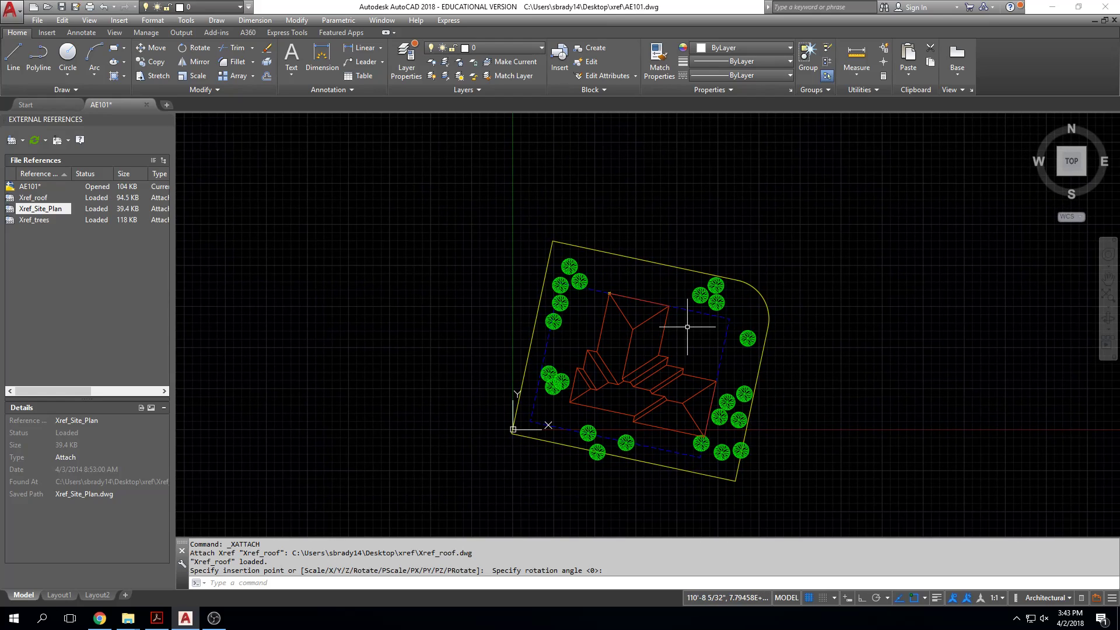
scroll(680, 318, "up", 2)
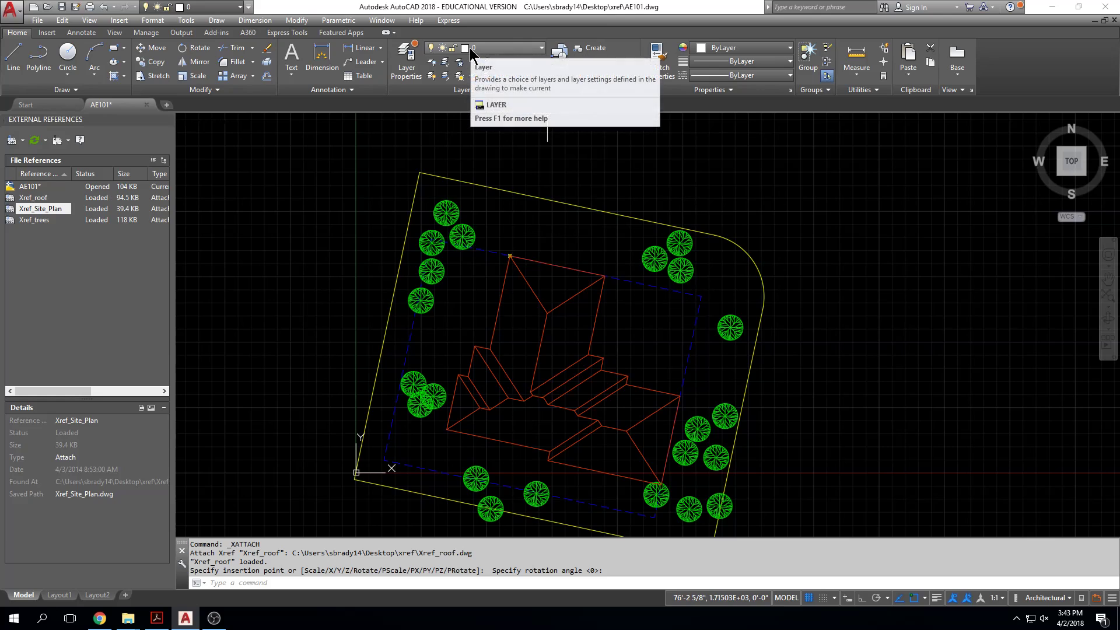
left_click(471, 54)
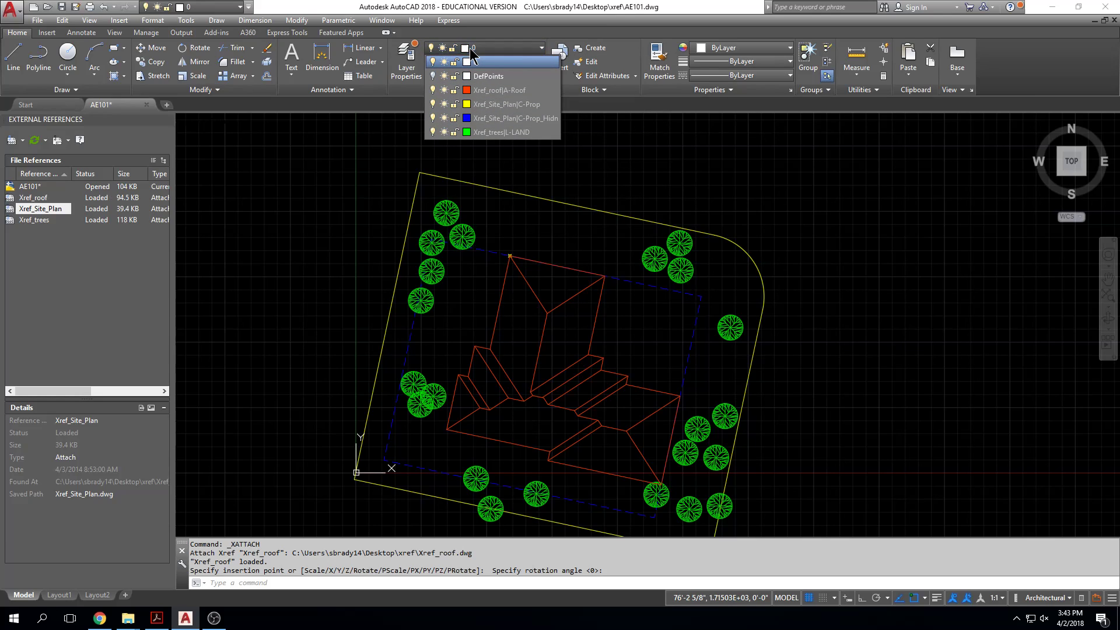
left_click(556, 255)
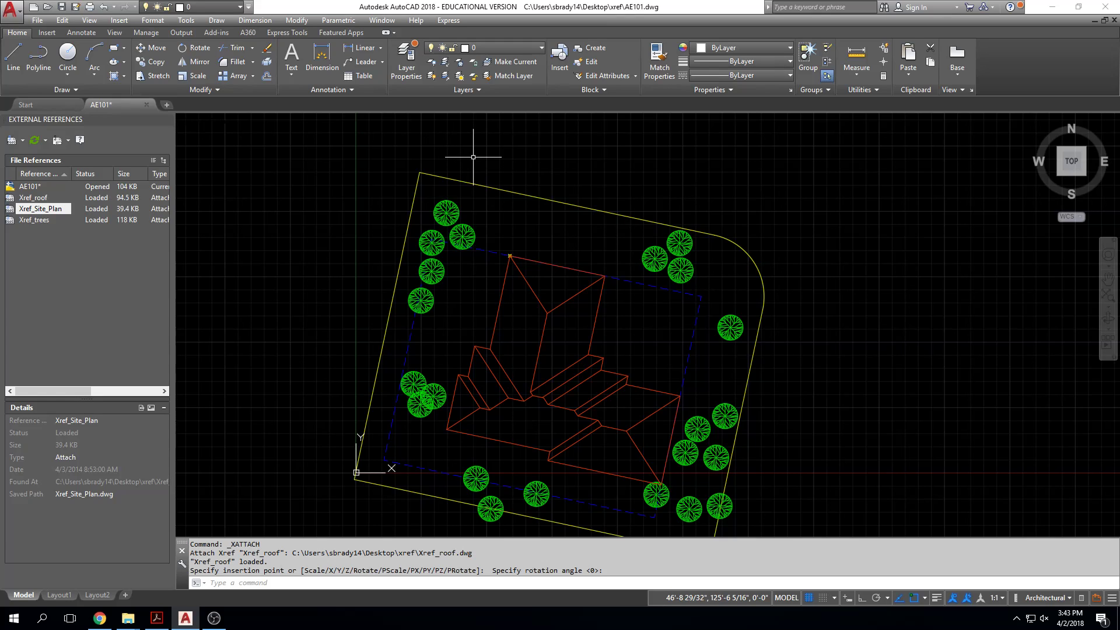
scroll(583, 144, "up", 5)
scroll(585, 205, "down", 5)
middle_click_drag(585, 205, 587, 157)
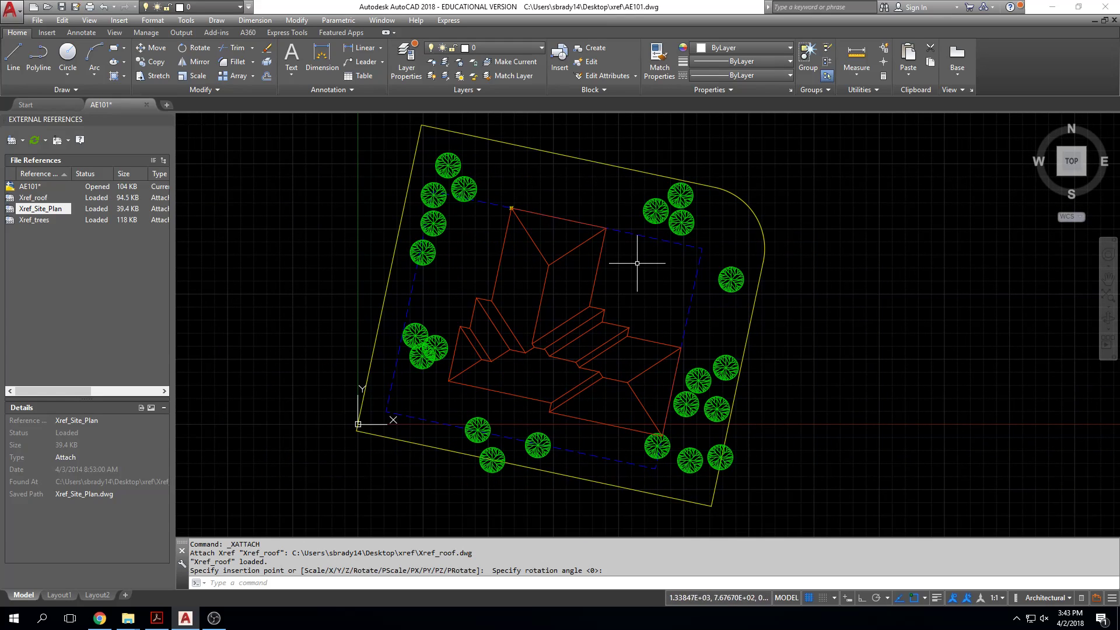
middle_click_drag(330, 350, 400, 342)
scroll(369, 343, "down", 3)
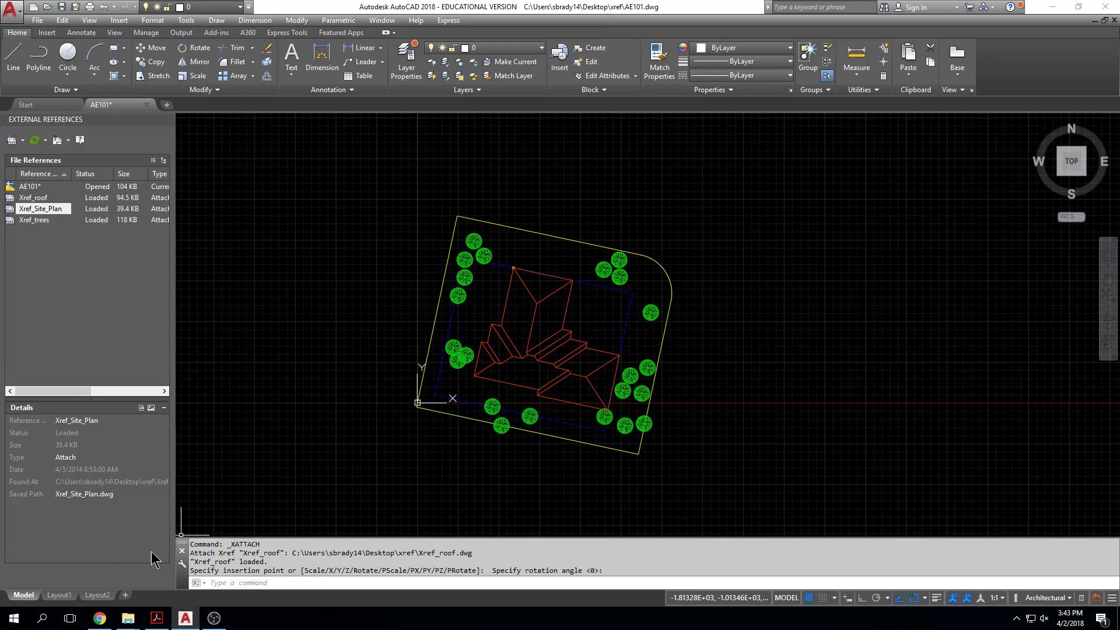
Step: Switch to Layout1 and delete its existing viewport
left_click(59, 595)
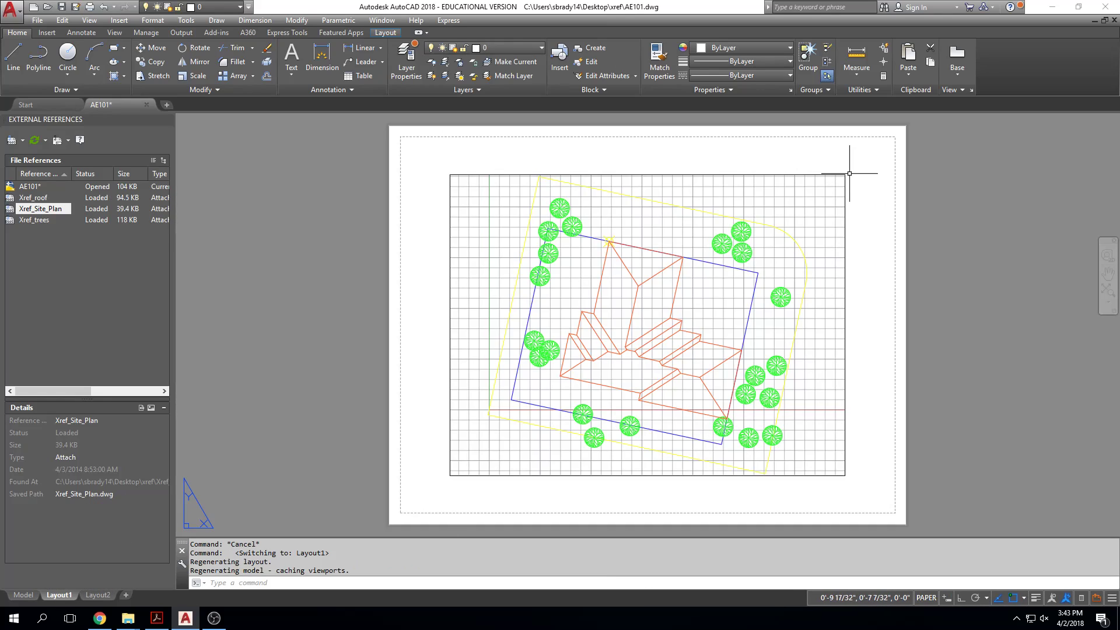
left_click(825, 186)
key("Delete")
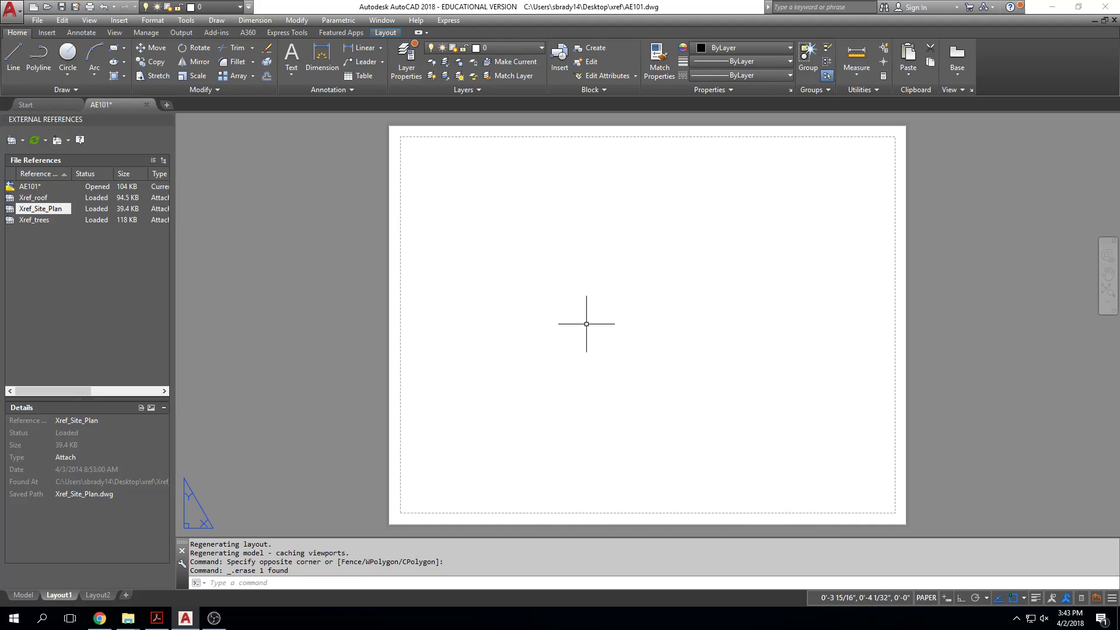
Step: Configure Layout1's plot settings with the Adobe PDF plotter and the 11 x 17 paper size
key("ctrl+p")
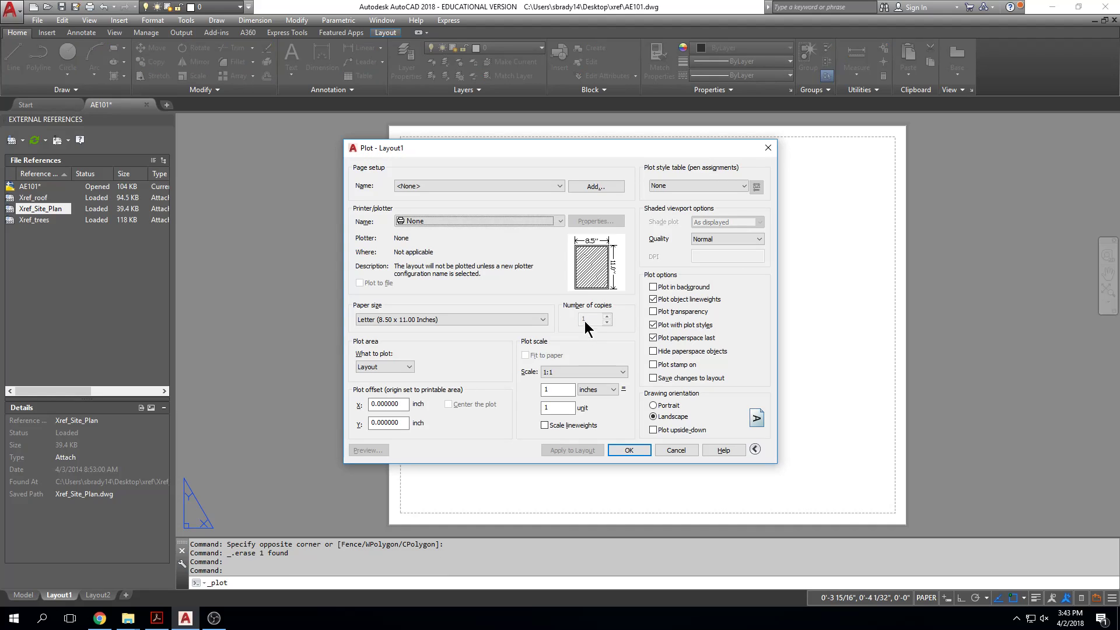
left_click(506, 222)
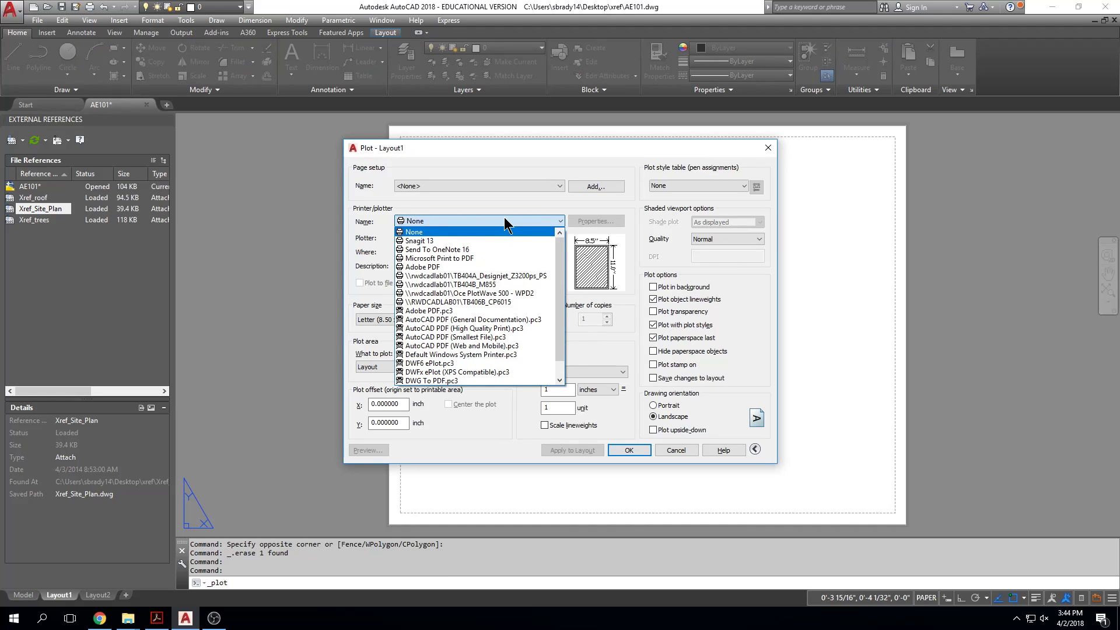
left_click(500, 266)
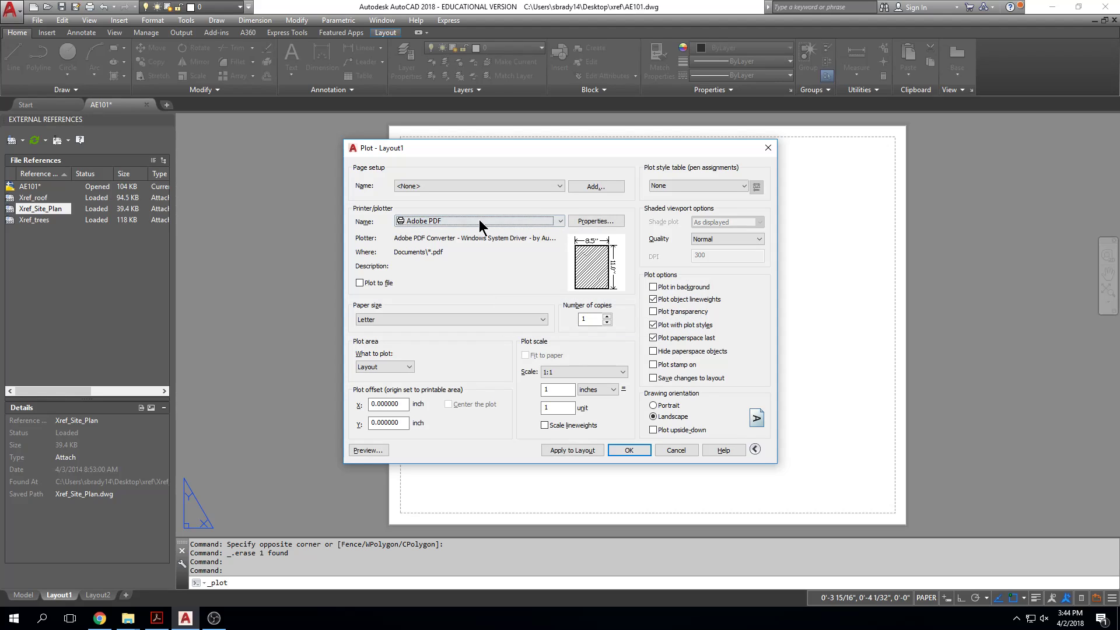
left_click(541, 321)
left_click(542, 321)
left_click(542, 321)
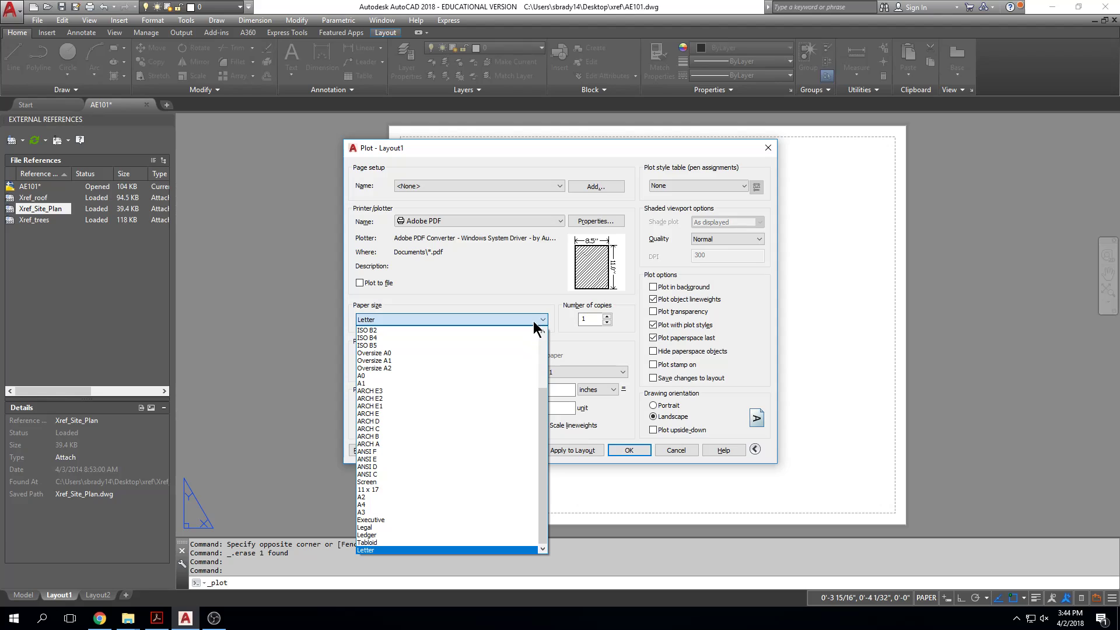
left_click(421, 490)
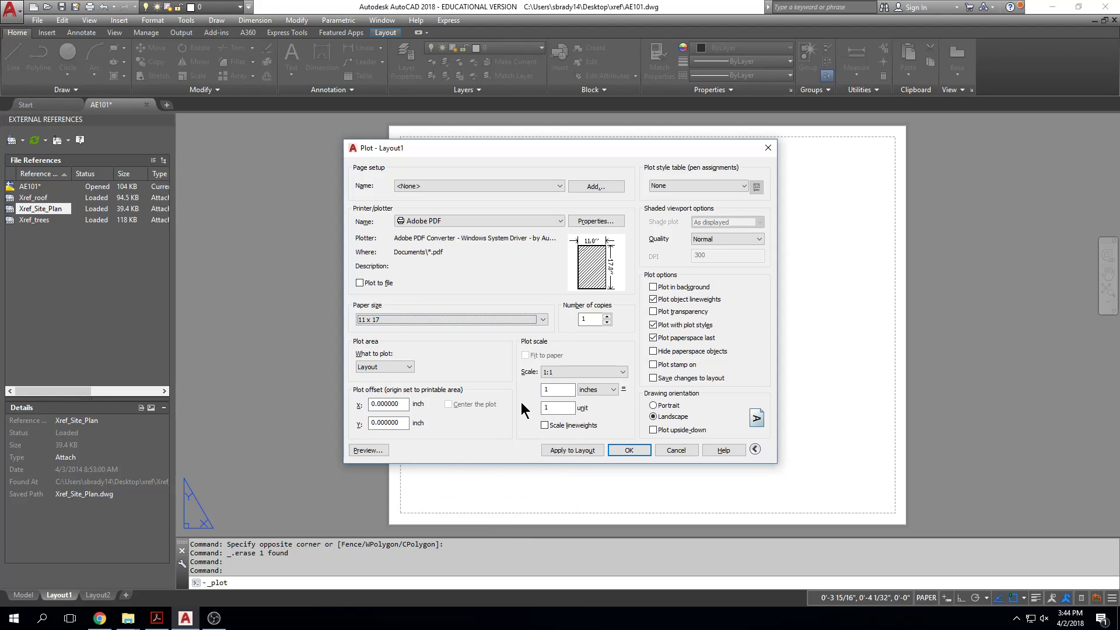
Step: Set the plot area to Extents, centered, with the LASERJET.CTB plot style, then apply these settings to the layout without plotting
left_click(409, 368)
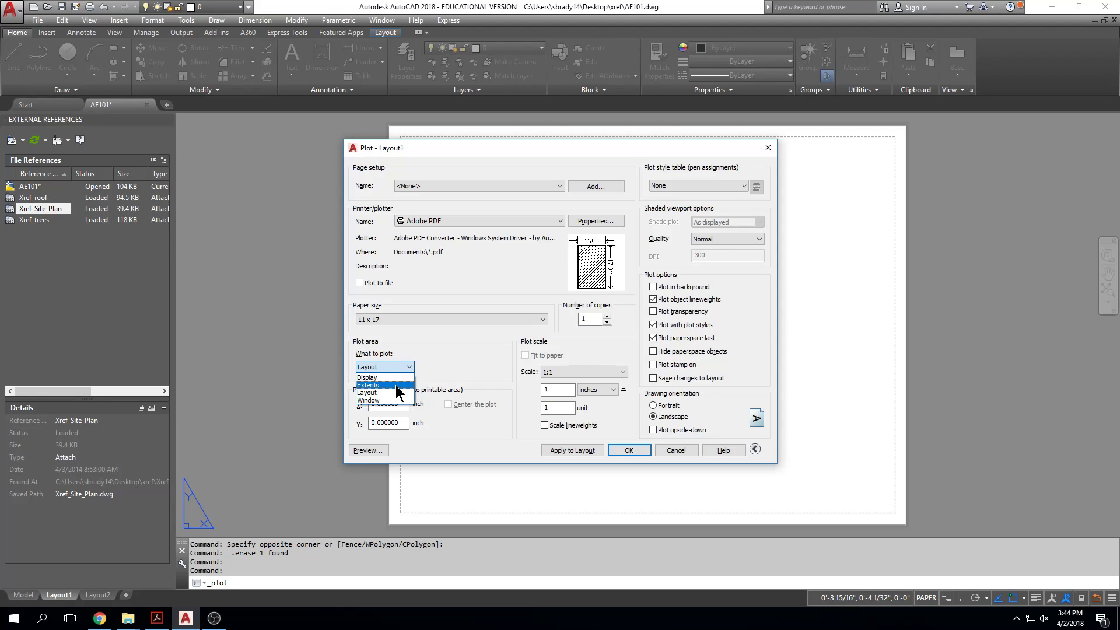
left_click(398, 385)
left_click(691, 184)
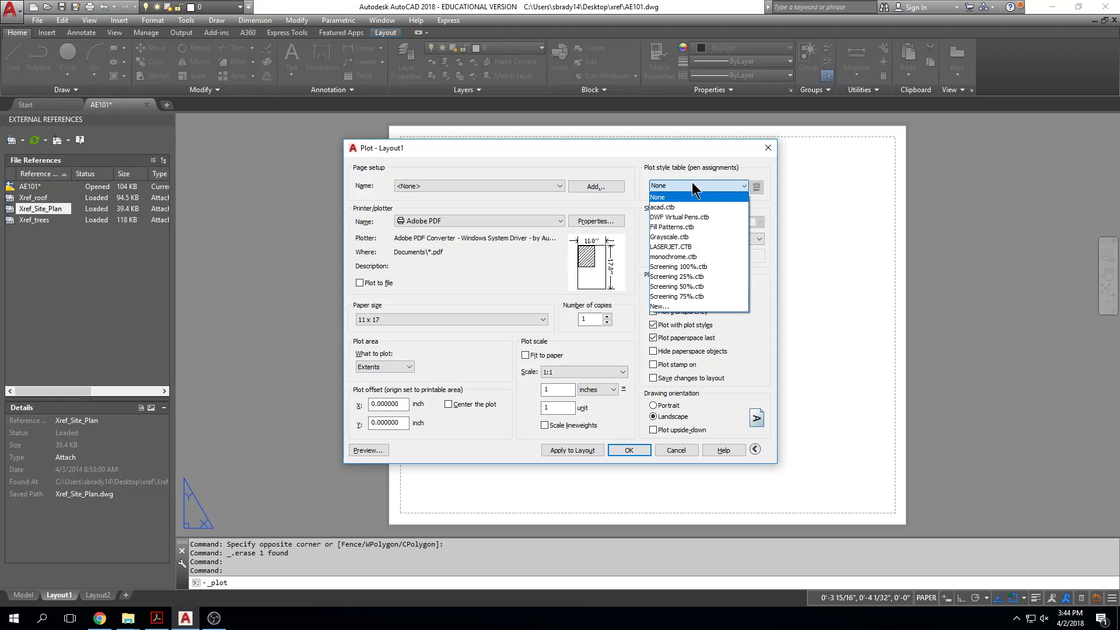
left_click(693, 247)
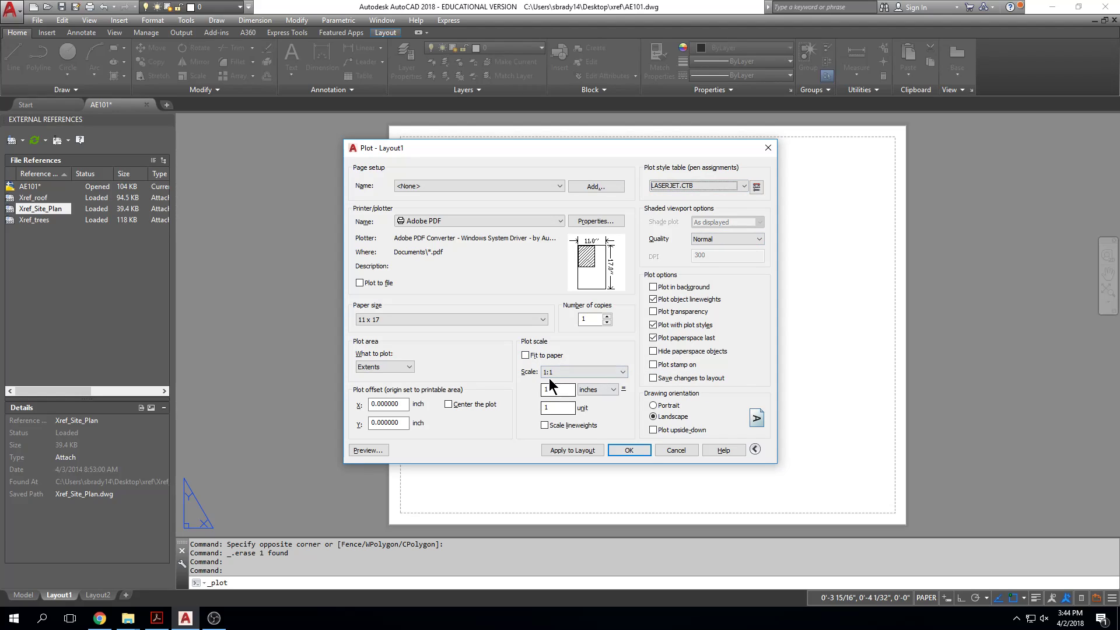
left_click(448, 404)
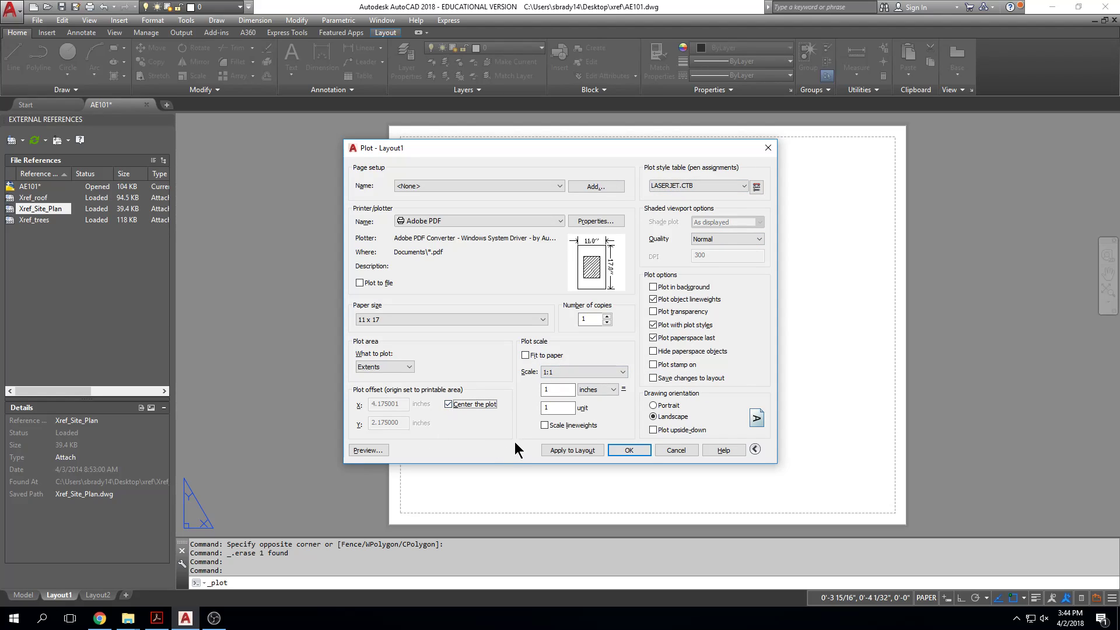
left_click(586, 451)
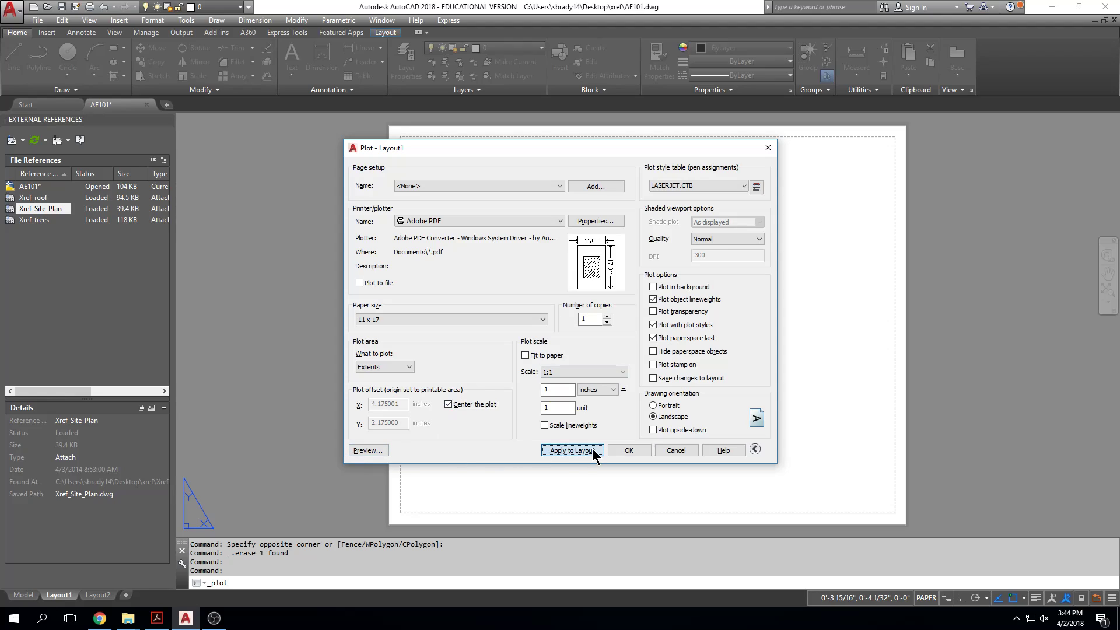
left_click(676, 451)
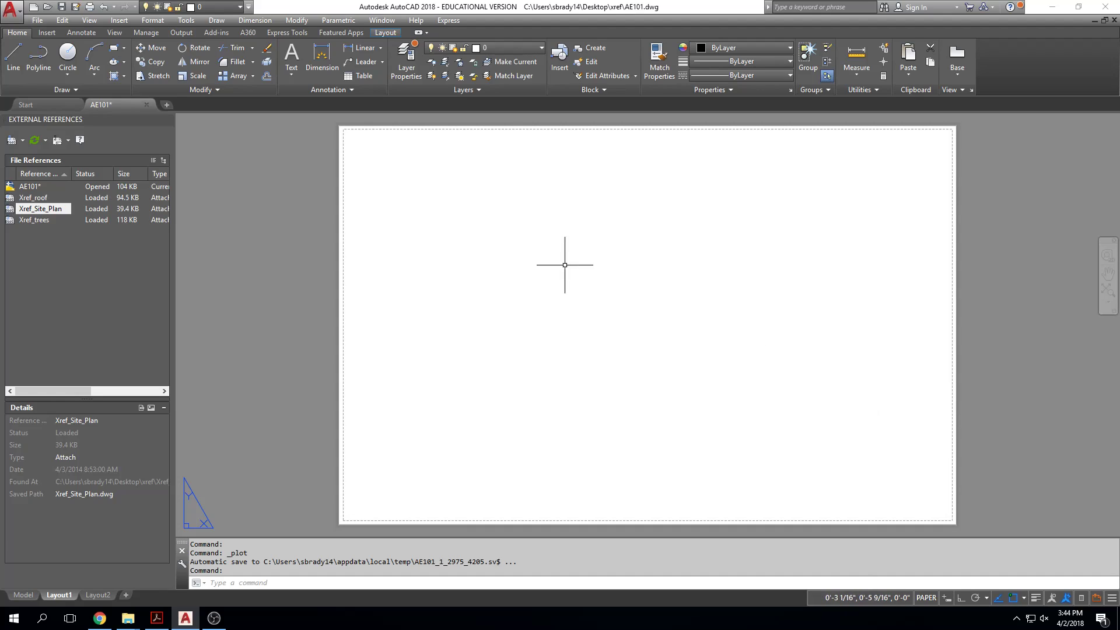
Step: Create a rectangular viewport on Layout1 spanning the sheet's height, leaving a blank strip along the paper's right edge
type("MV")
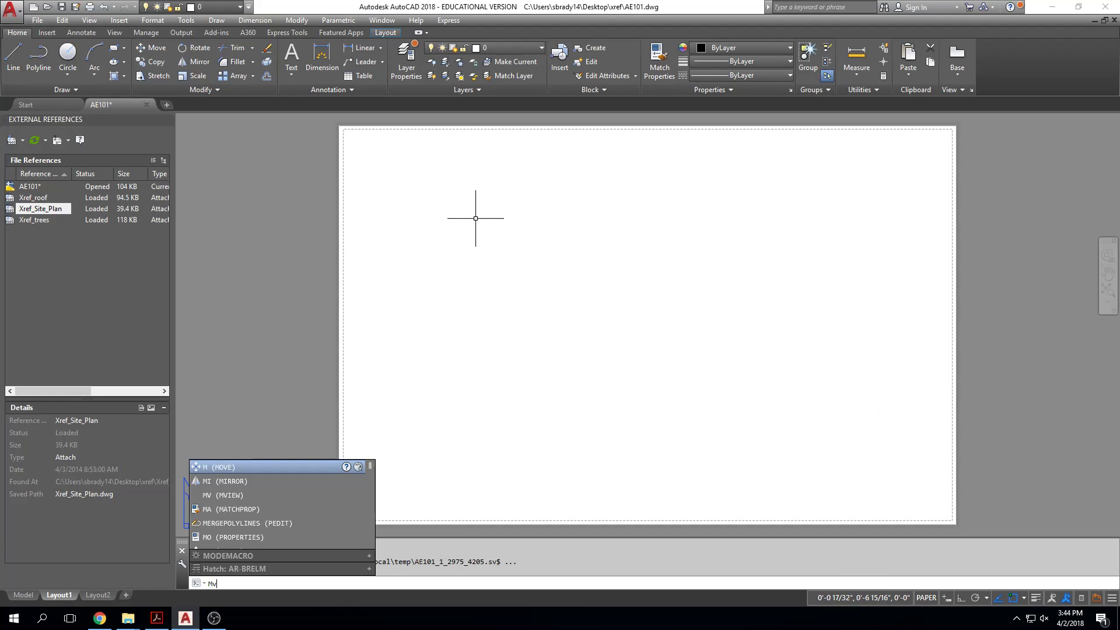
key("Return")
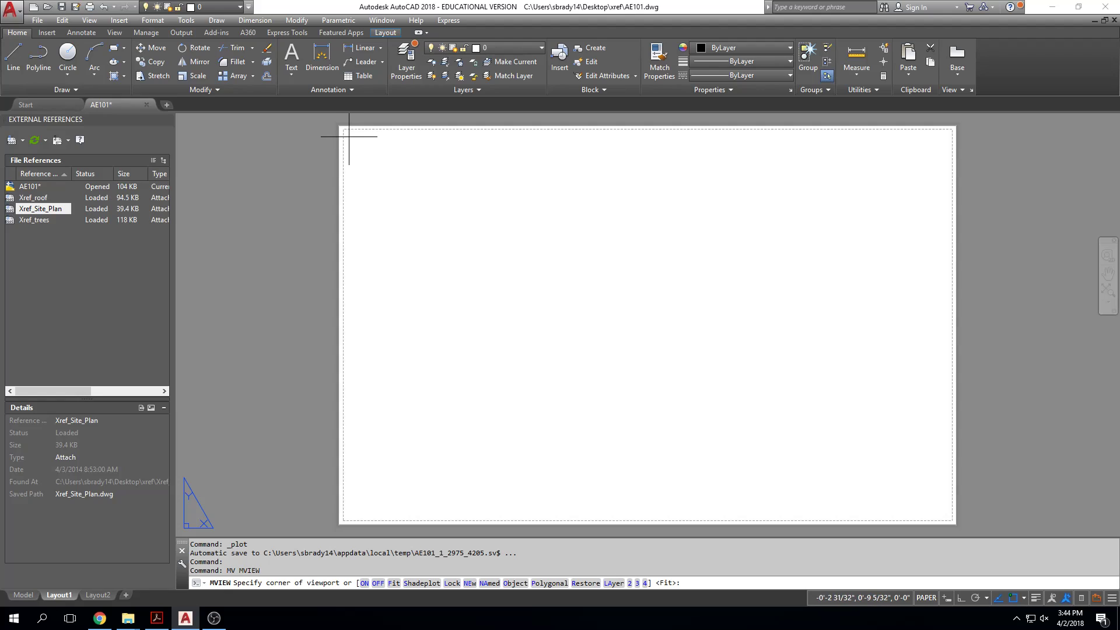
left_click(348, 136)
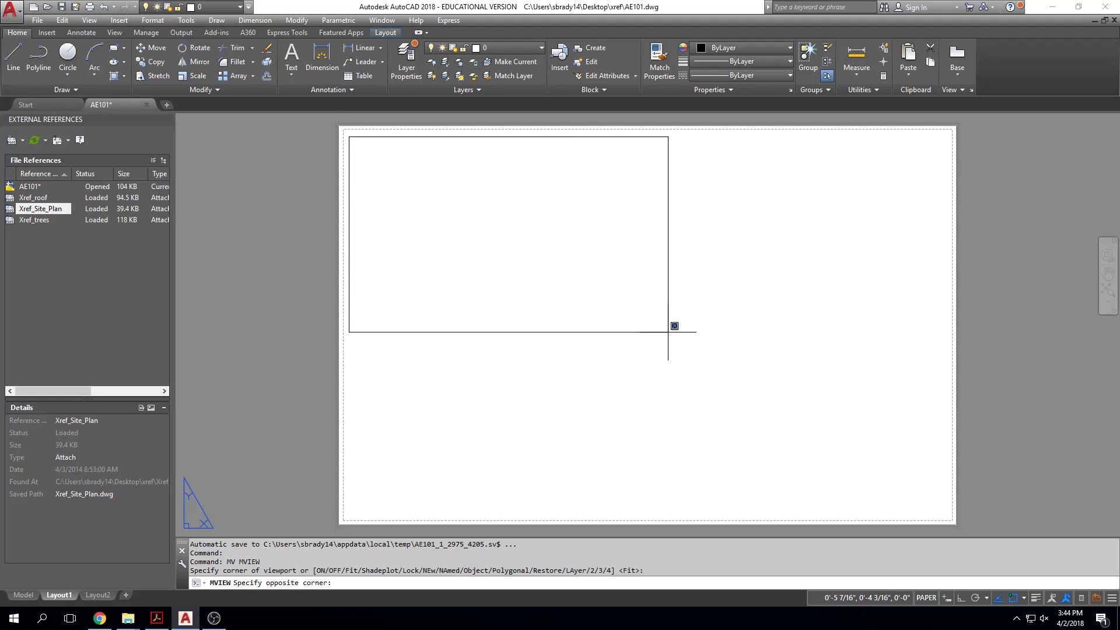
left_click(831, 508)
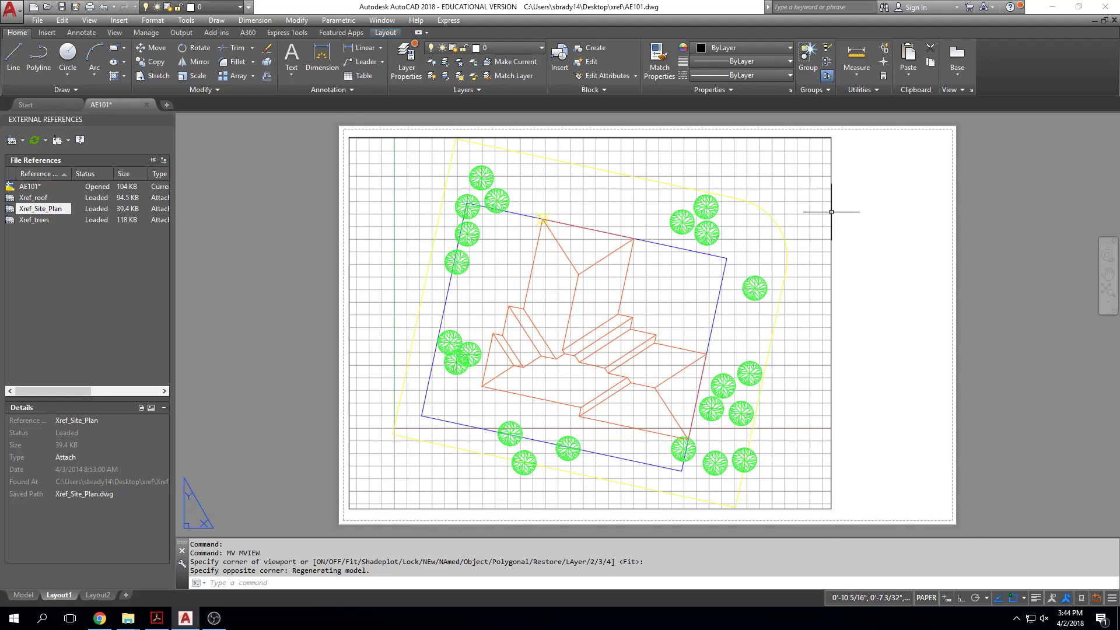
Step: Create a new layer named vport and make it non-plotting
left_click(406, 63)
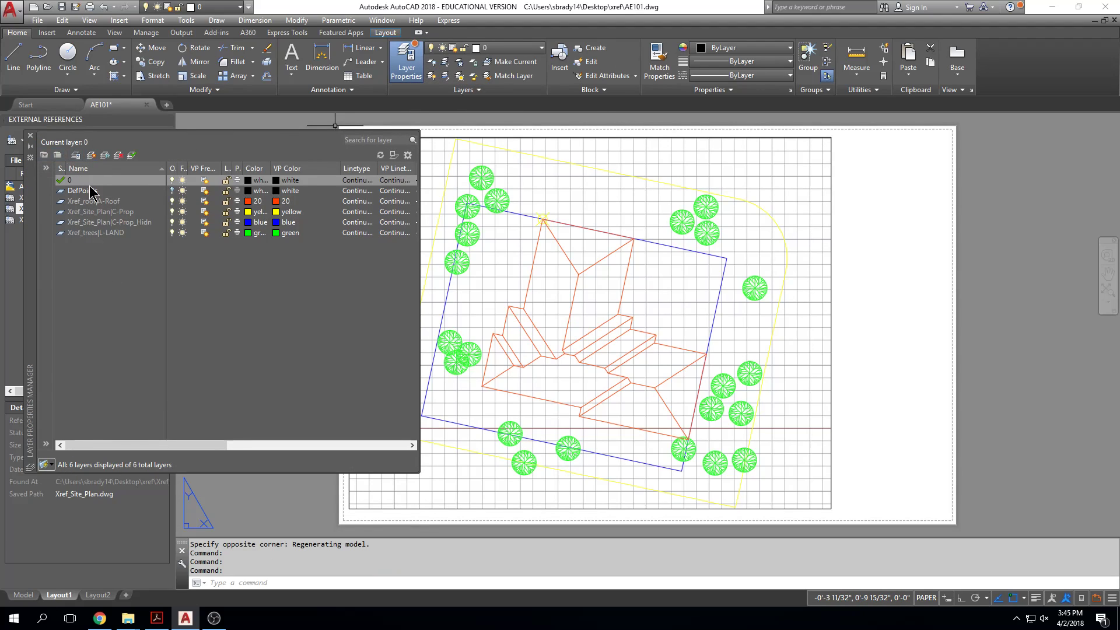
left_click(90, 156)
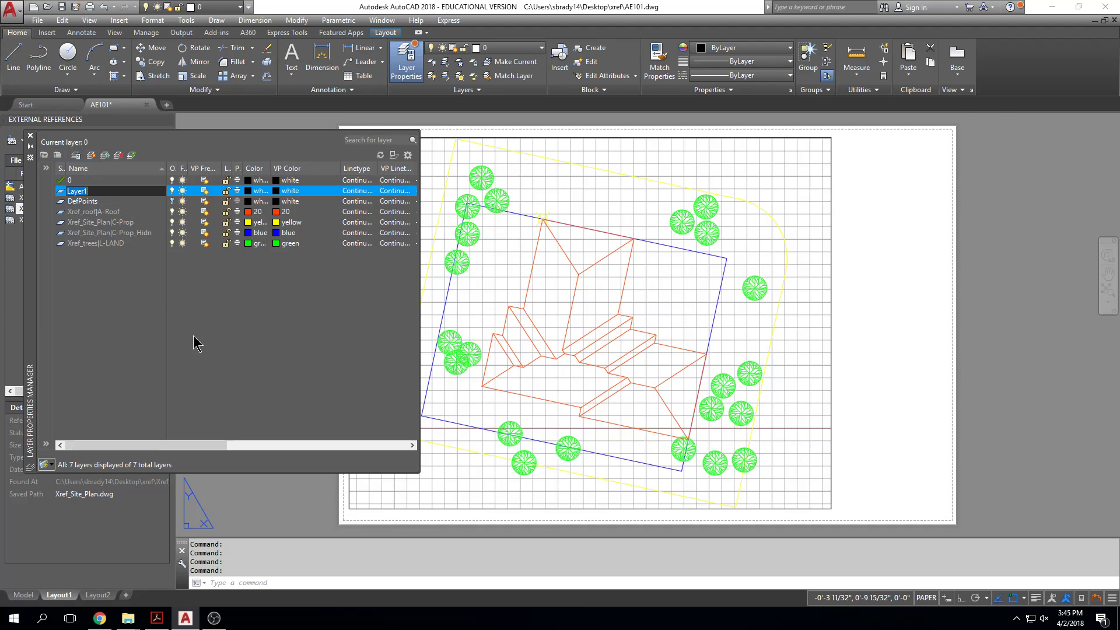
type("vport")
key("Return")
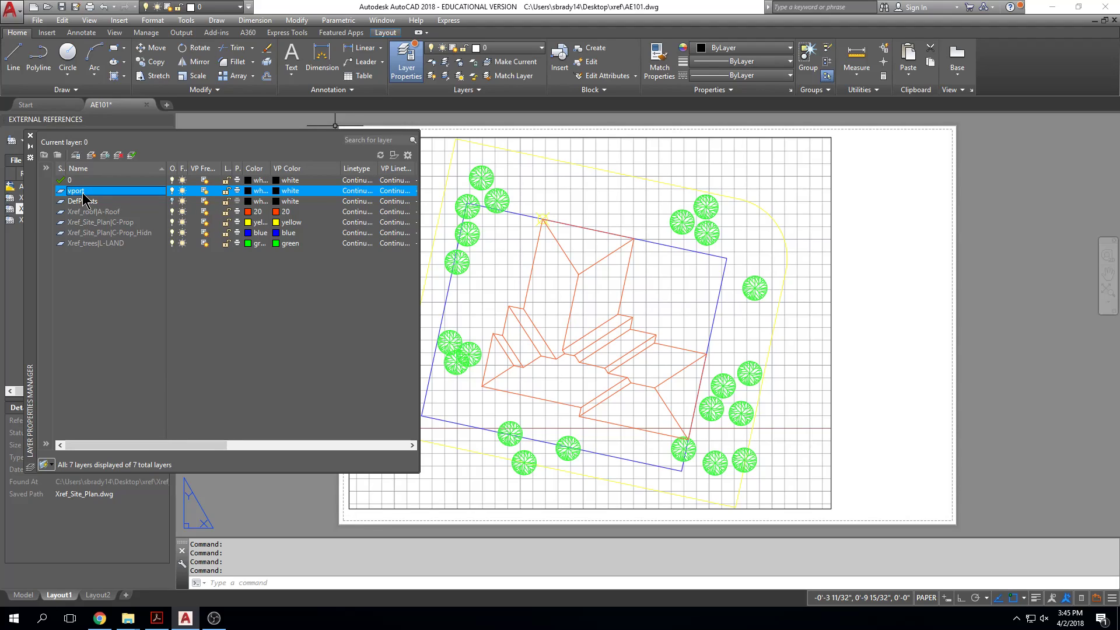
left_click(236, 190)
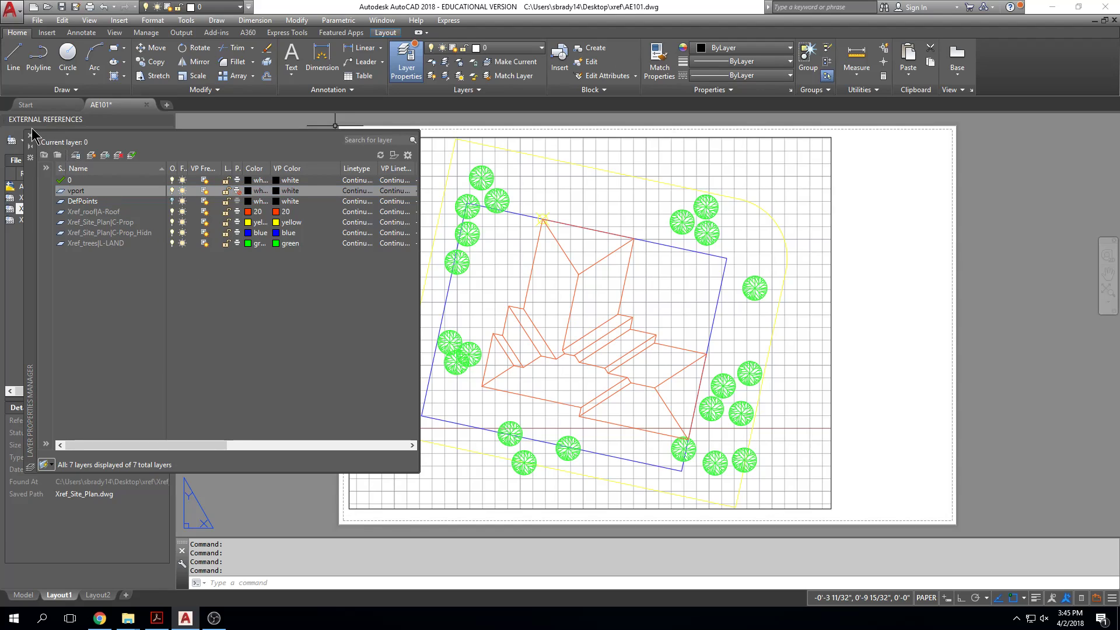
left_click(30, 136)
Step: Move the new Layout1 viewport onto the vport layer
left_click(841, 181)
left_click(808, 192)
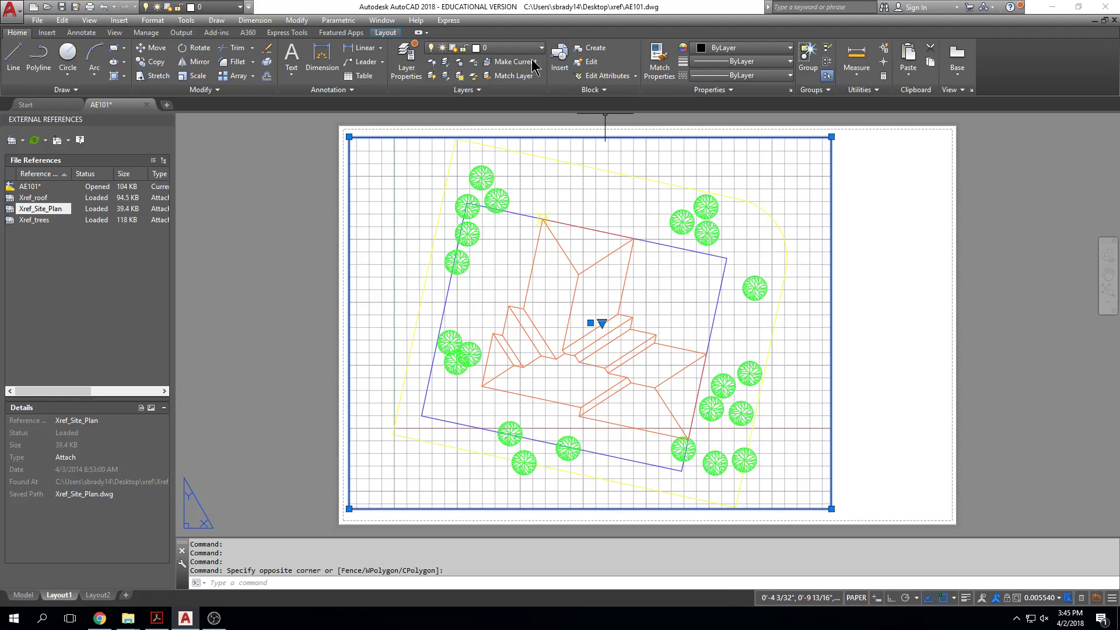
left_click(518, 49)
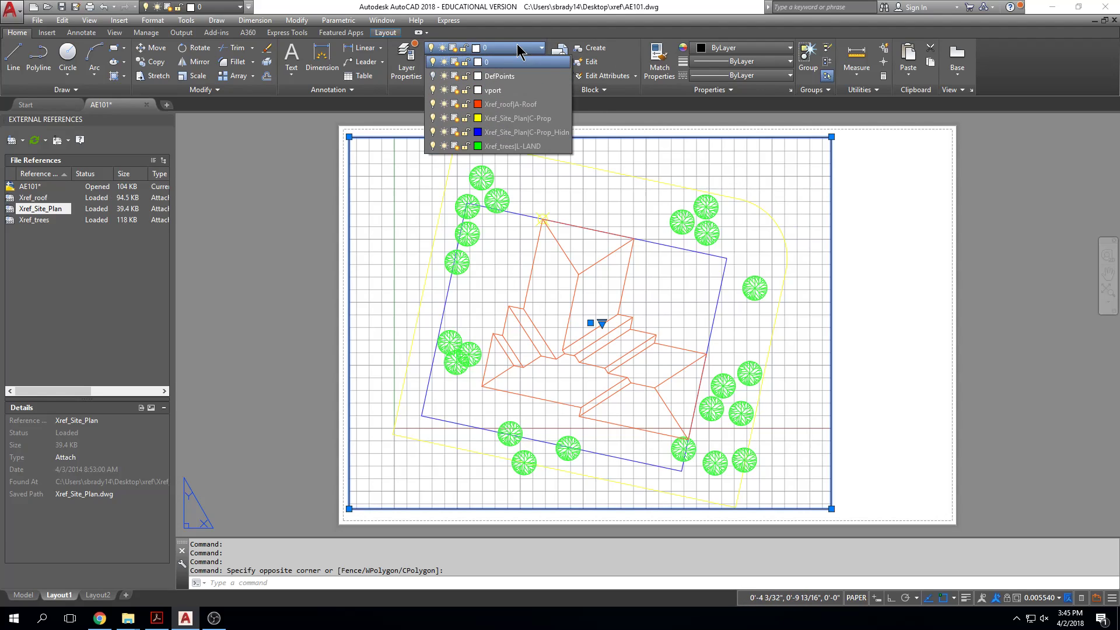
left_click(516, 91)
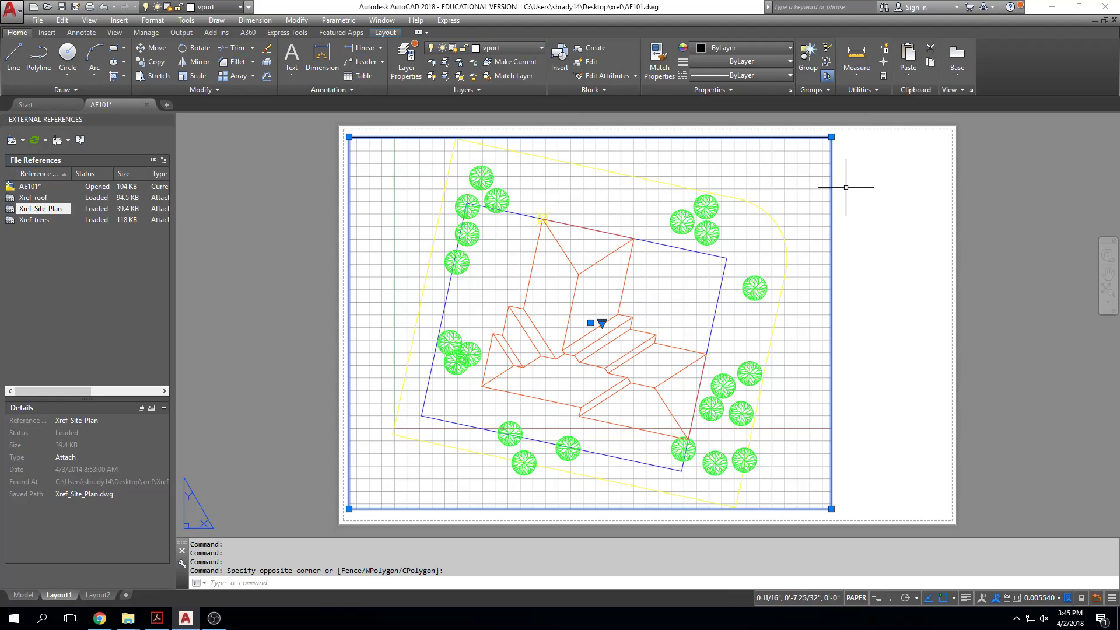
key("Escape")
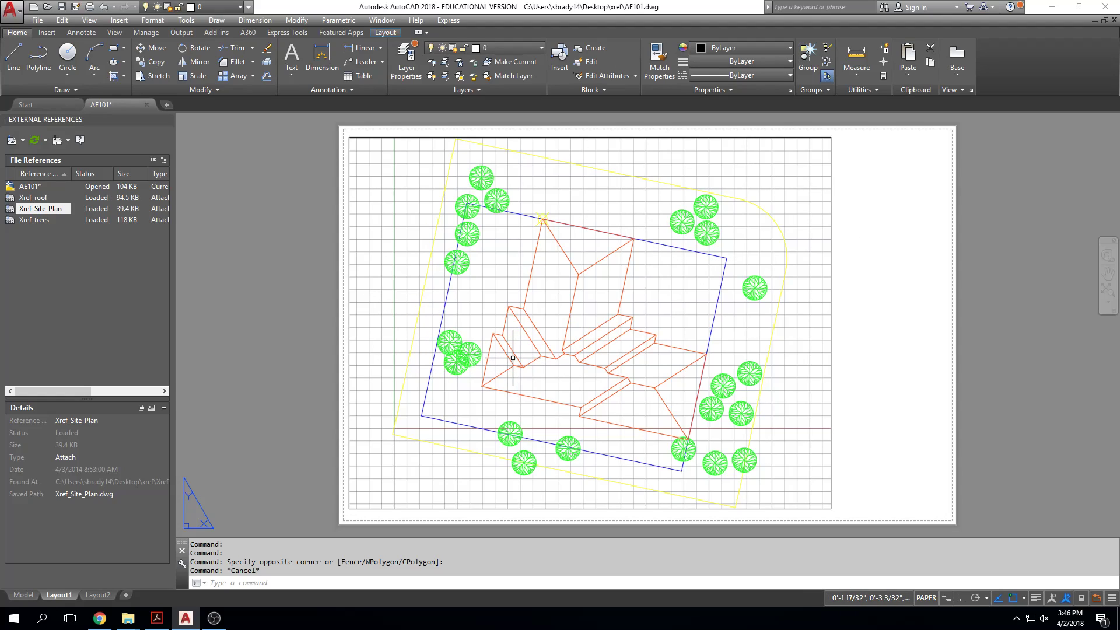
Step: Set the Layout1 viewport's scale to 1/16" = 1'-0", after trying 1/4" = 1'-0" and 1/8" = 1'-0"
left_click(832, 274)
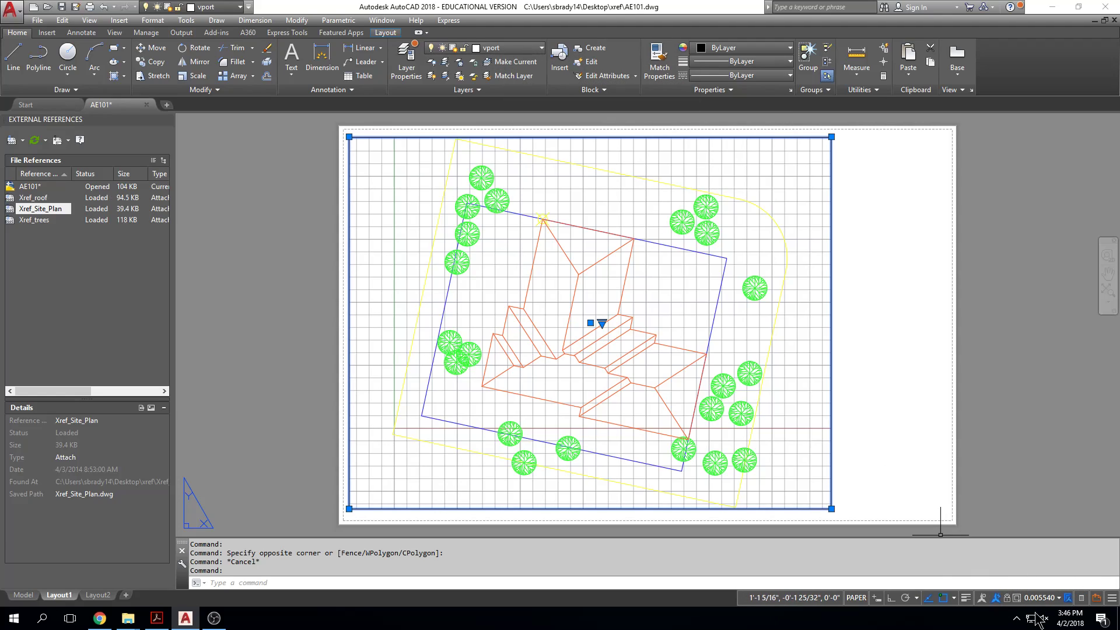
left_click(1058, 598)
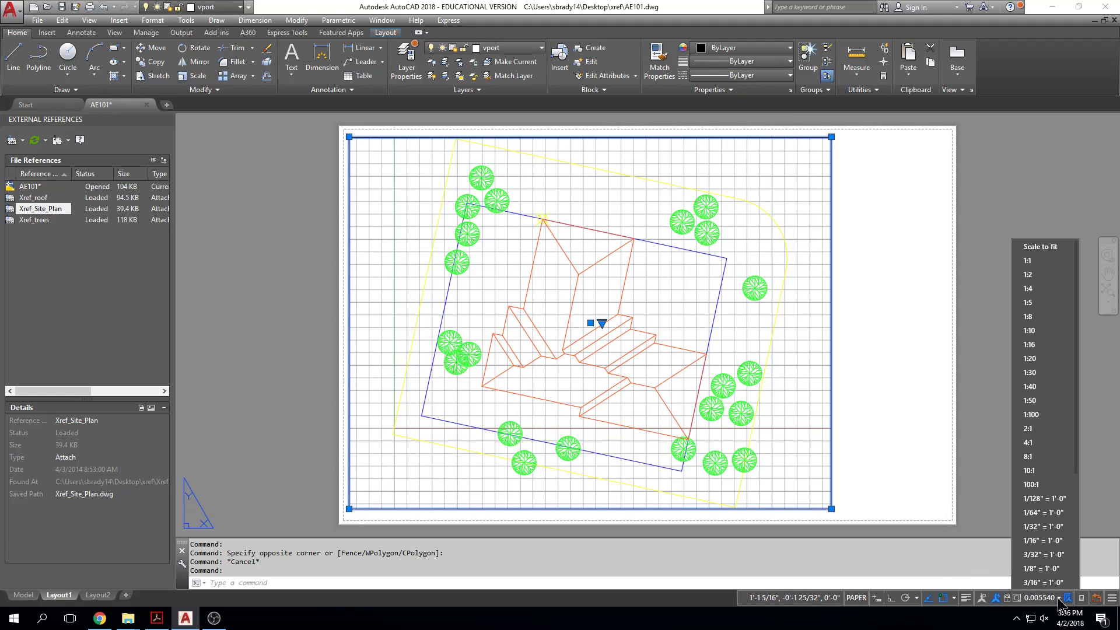
left_click(1041, 512)
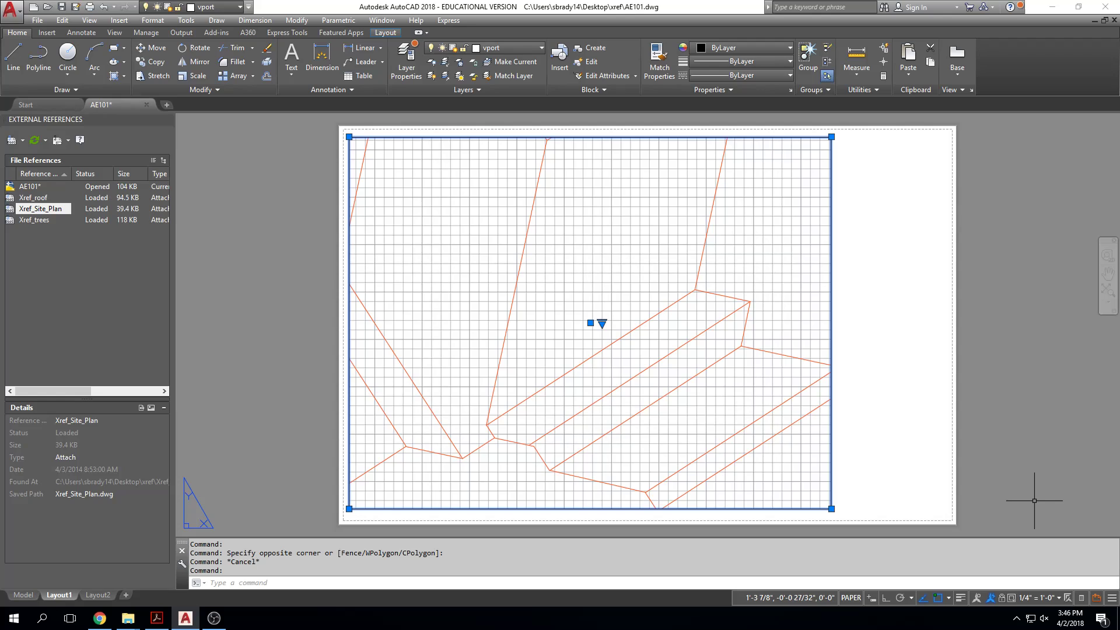
left_click(1059, 597)
left_click(1032, 548)
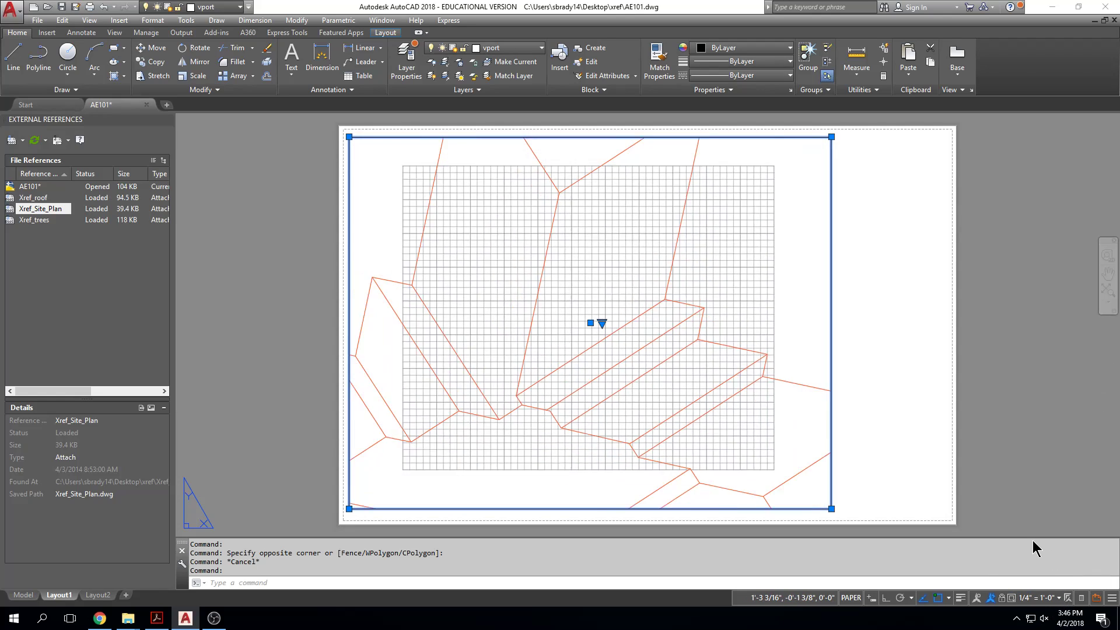
left_click(1059, 597)
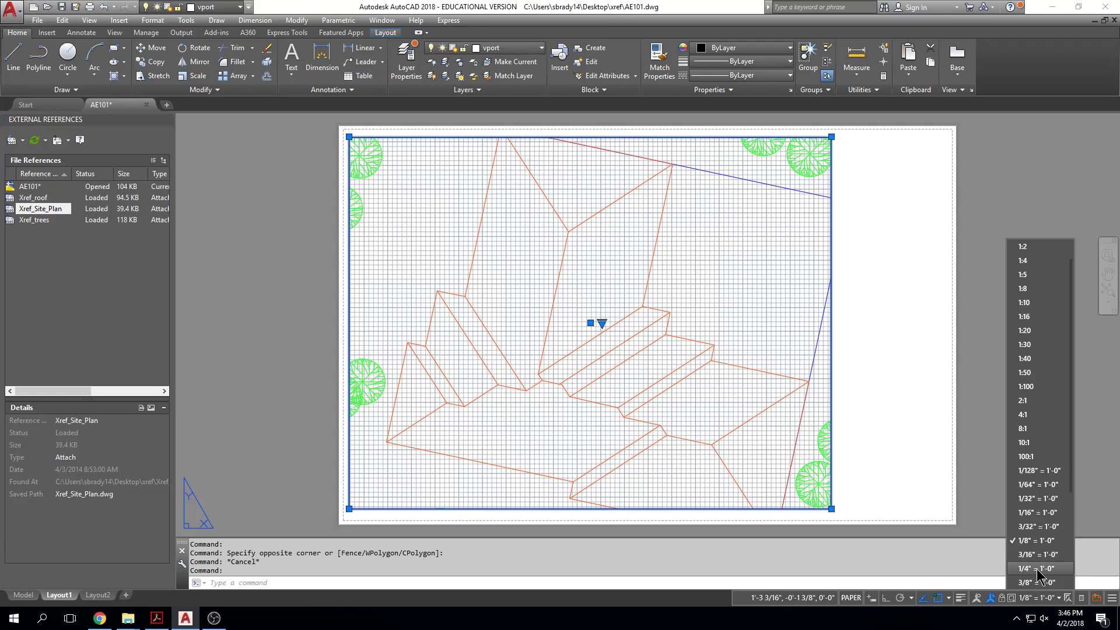
left_click(1036, 512)
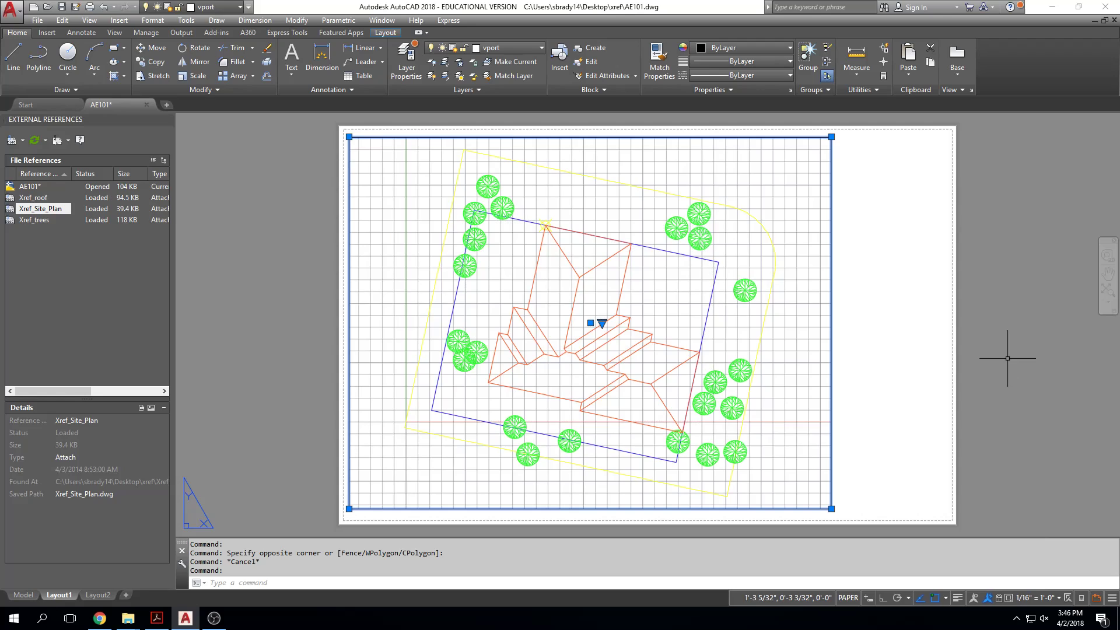
key("Escape")
key("Escape")
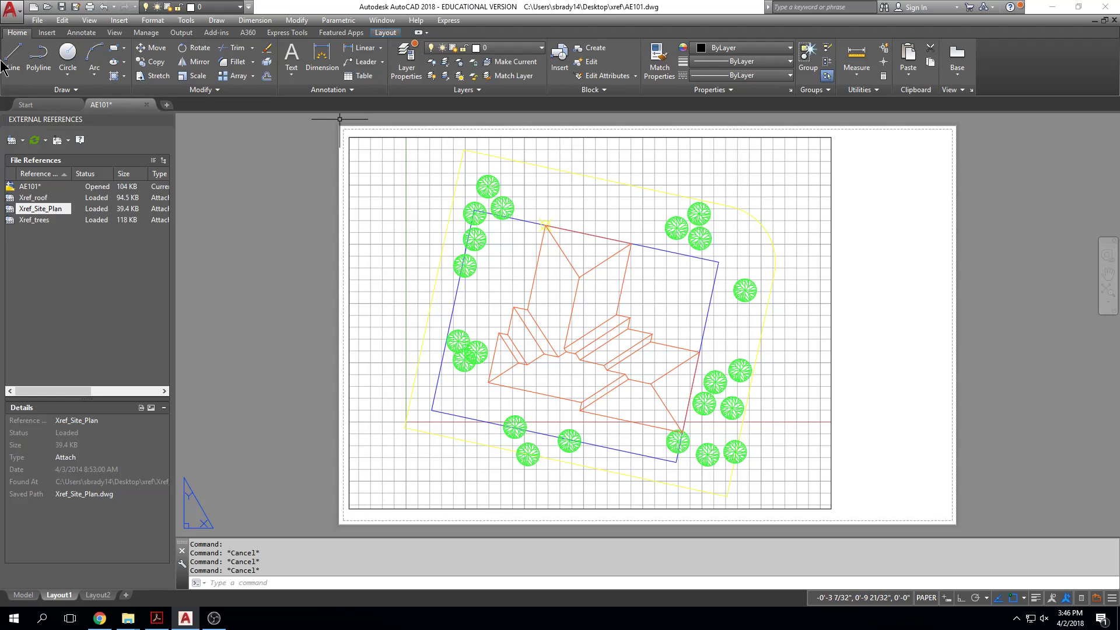
left_click(47, 33)
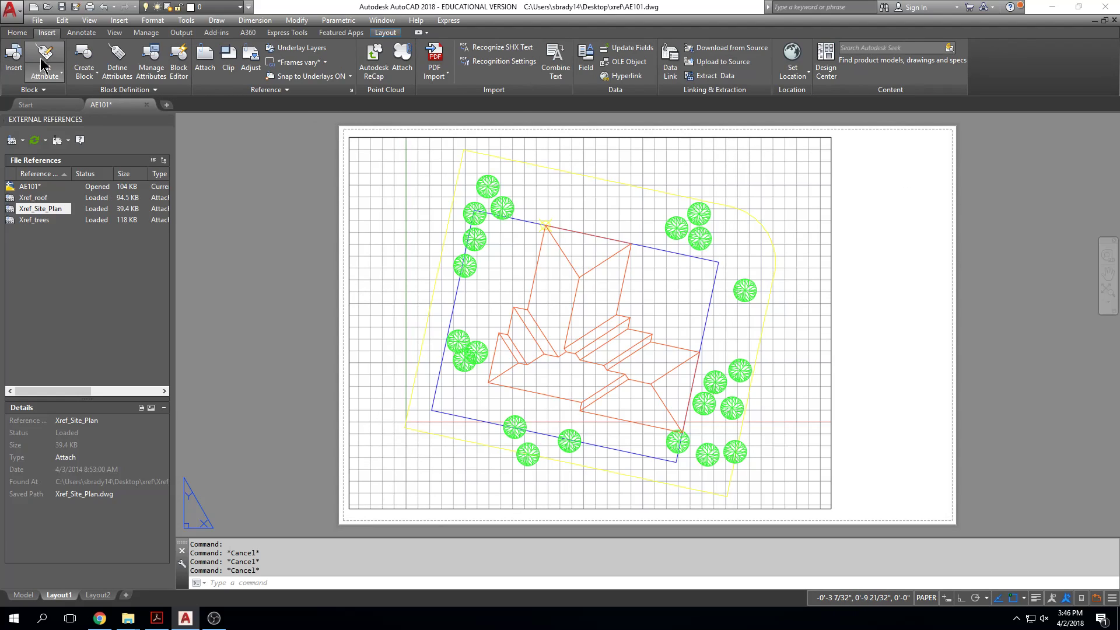
left_click(58, 89)
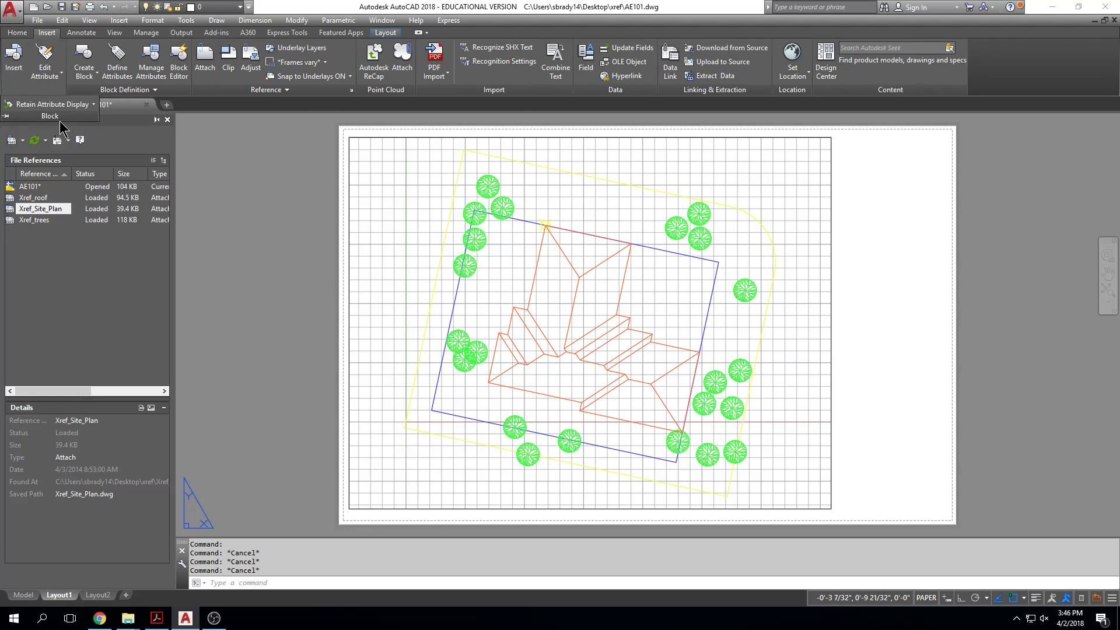
key("Escape")
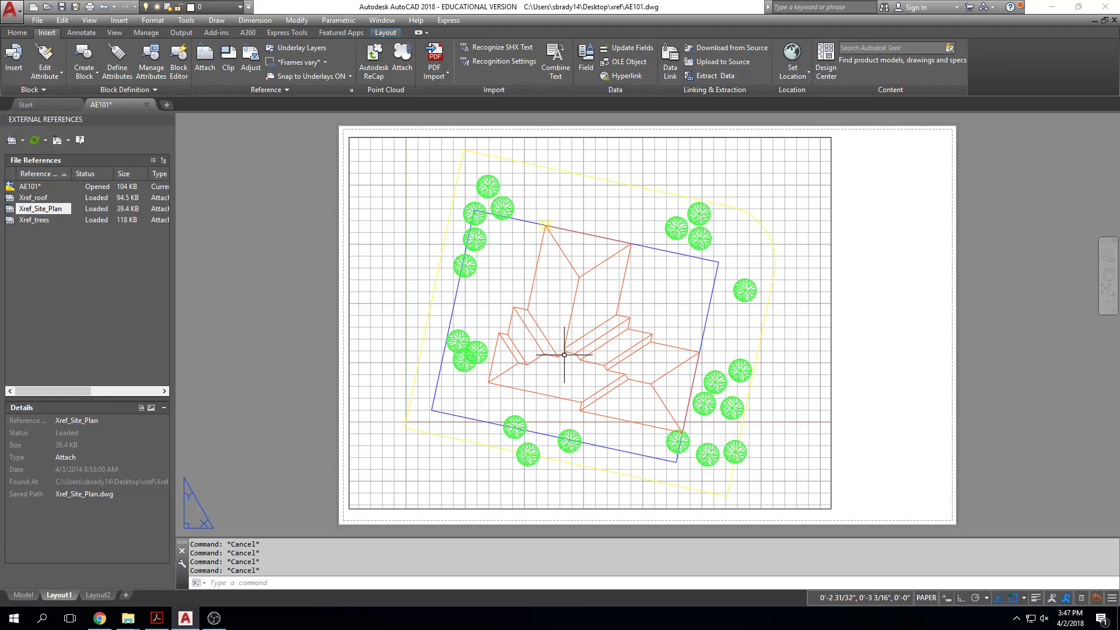
Step: Plot Layout1 to PDF on the Desktop as AE101 Layout1 (1).pdf
key("ctrl+p")
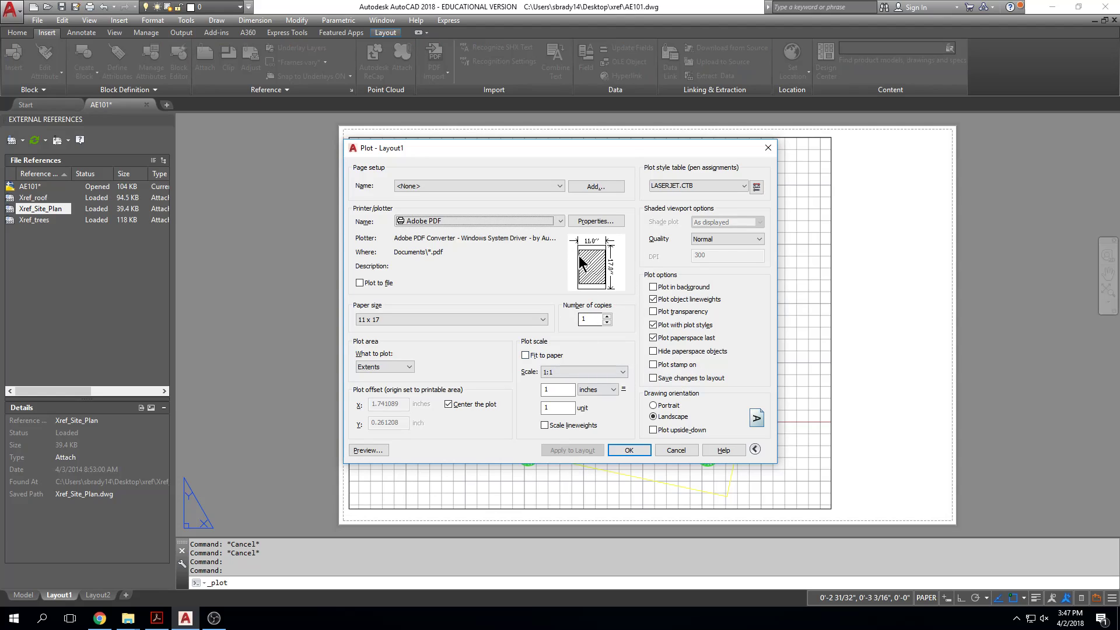
left_click(619, 450)
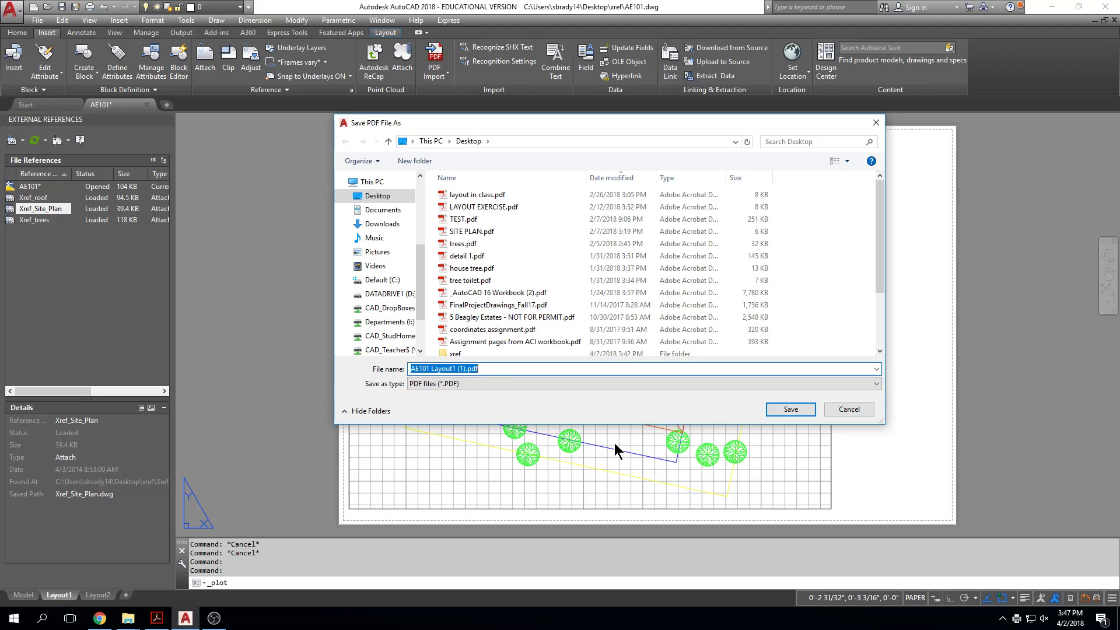
key("Return")
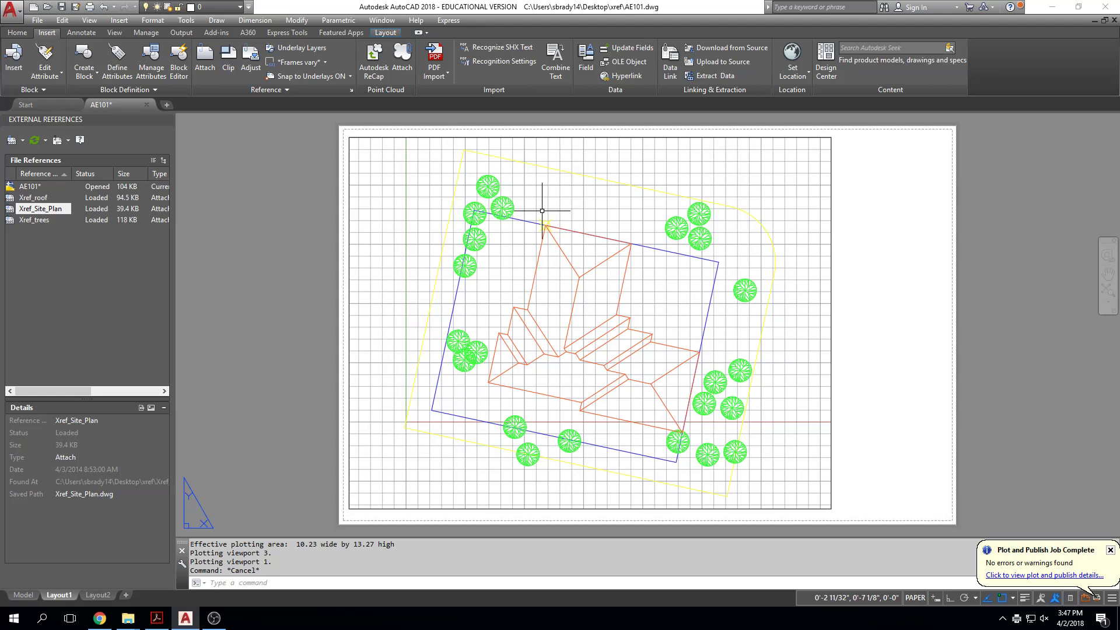
Step: Start a new drawing and attach Xref_roof.dwg as an attachment with a relative path, placed freely near the origin without rotation
left_click(166, 104)
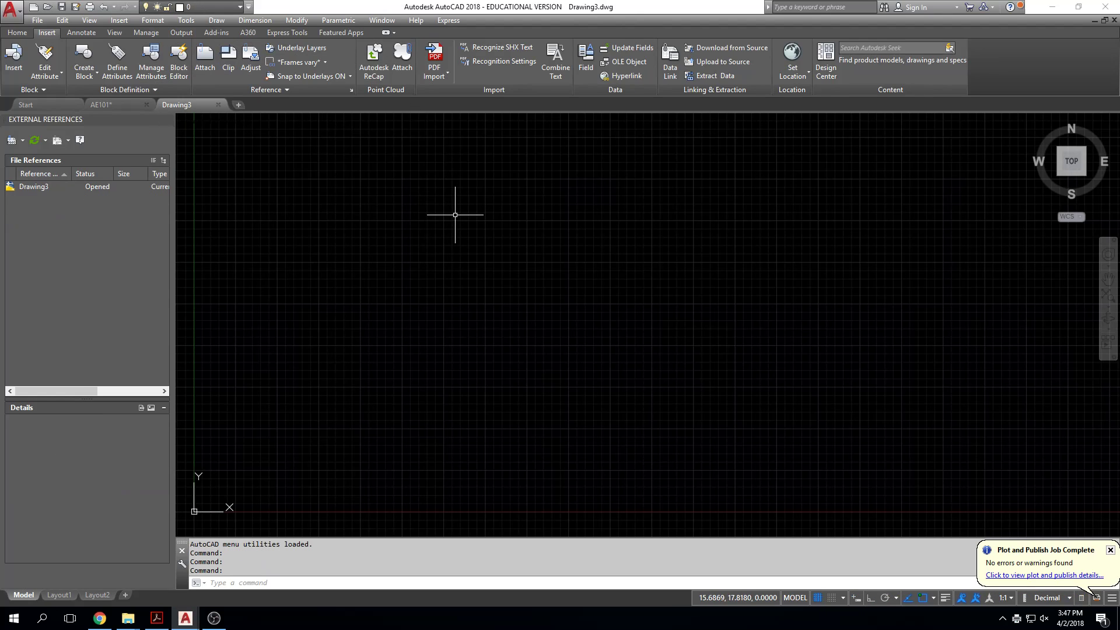
type("xr")
key("Return")
left_click(22, 140)
left_click(26, 155)
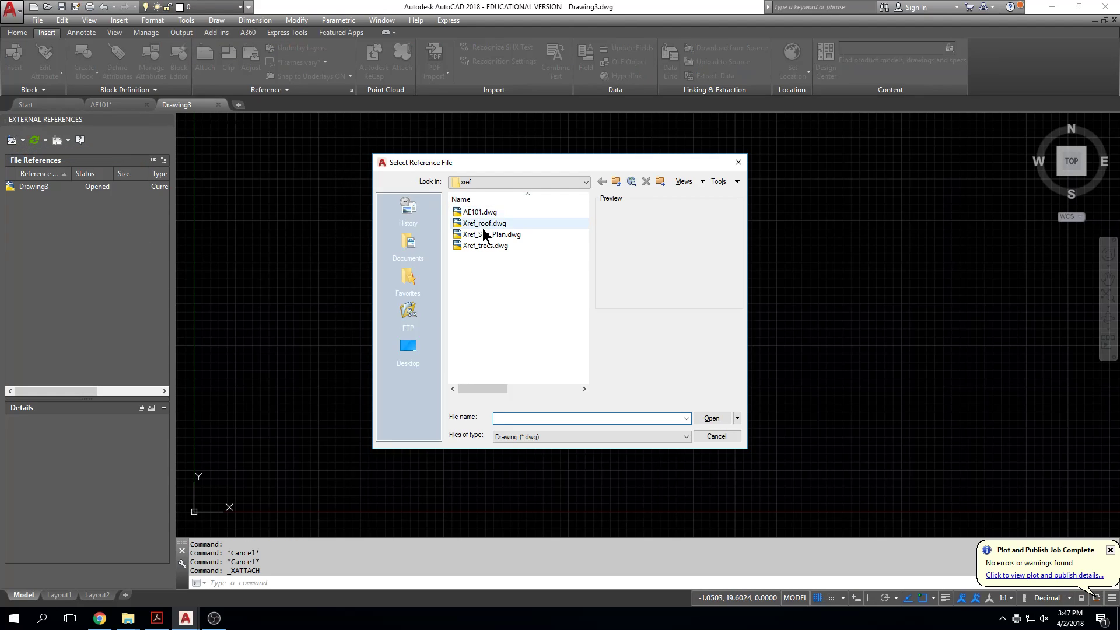
left_click(488, 226)
left_click(711, 418)
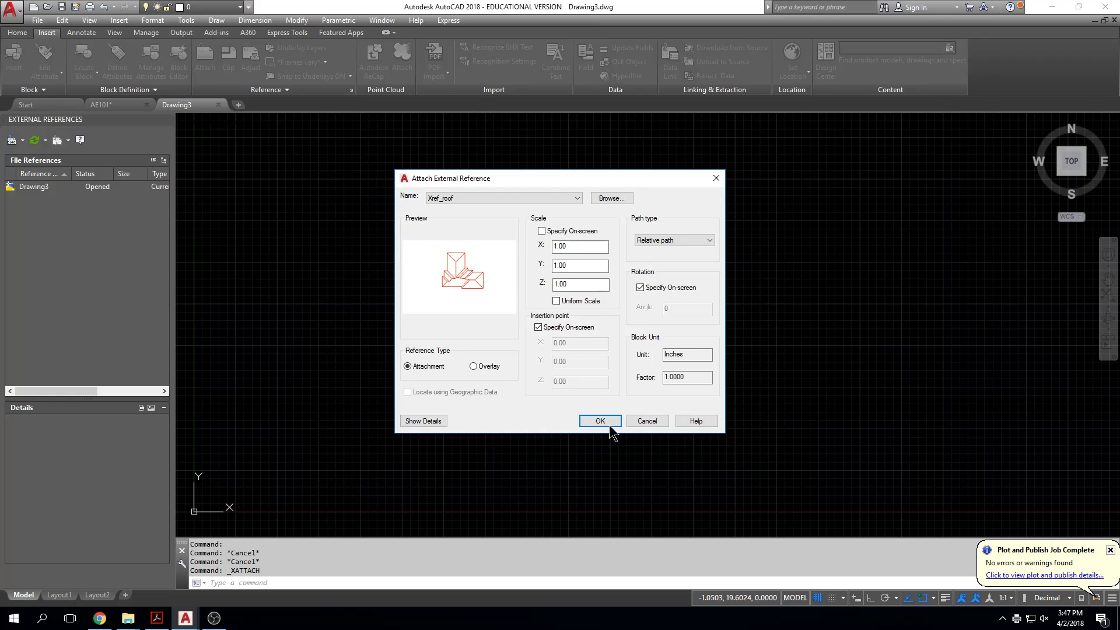
left_click(617, 422)
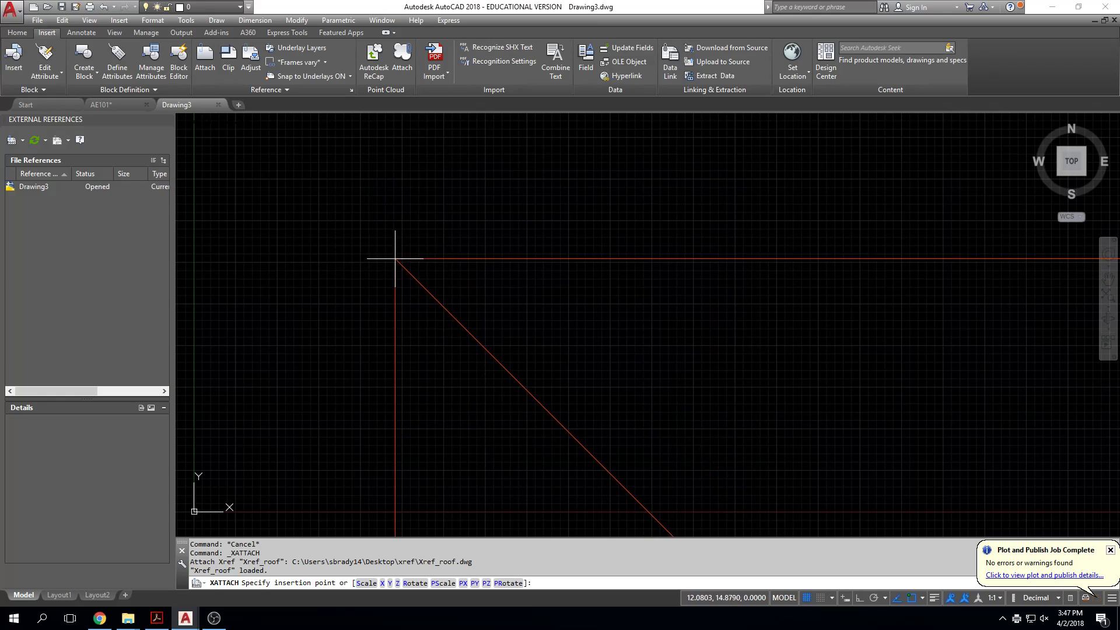
left_click(406, 242)
key("Return")
key("Return")
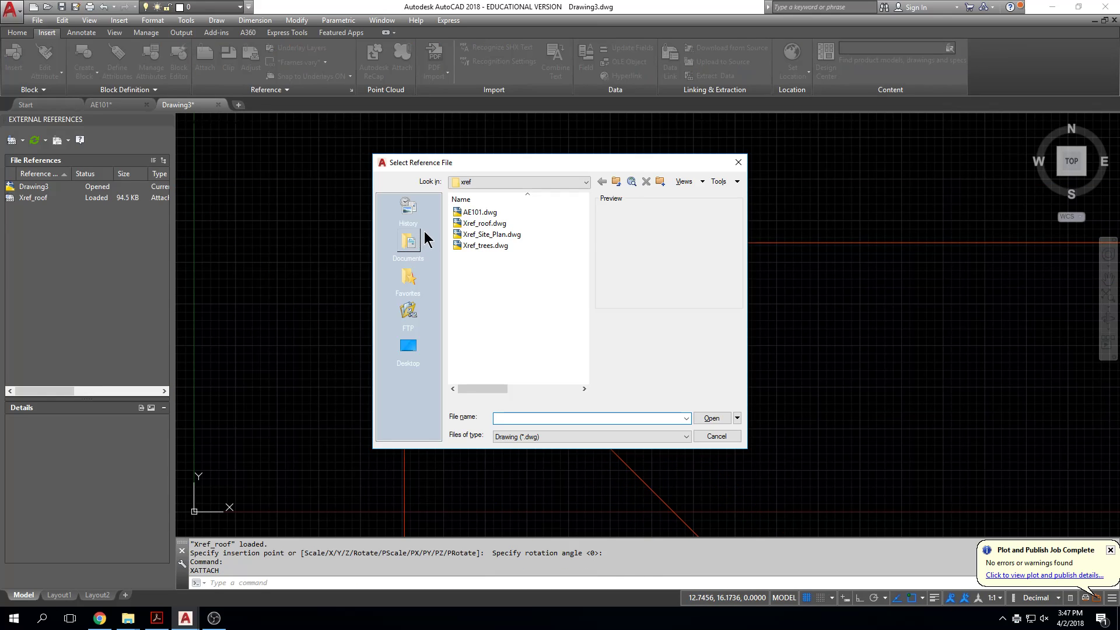
key("Escape")
Step: Start a plot of the new drawing's model space and reuse the previous plot's page setup
scroll(509, 277, "down", 9)
scroll(508, 277, "down", 5)
scroll(462, 250, "up", 1)
key("ctrl+p")
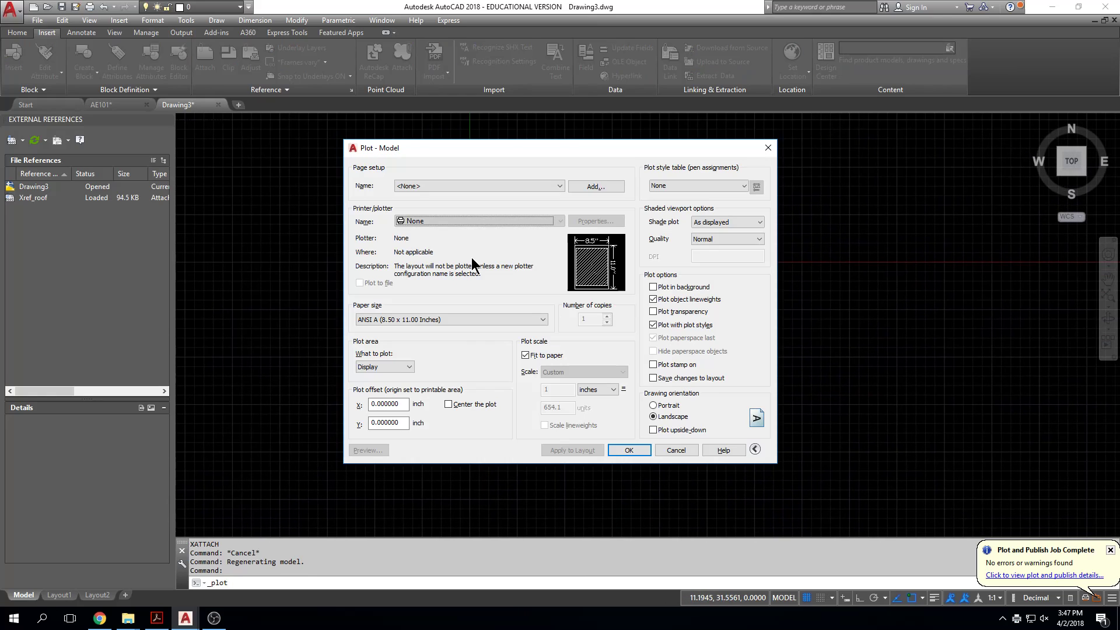
left_click(431, 188)
left_click(432, 199)
left_click(428, 188)
left_click(426, 201)
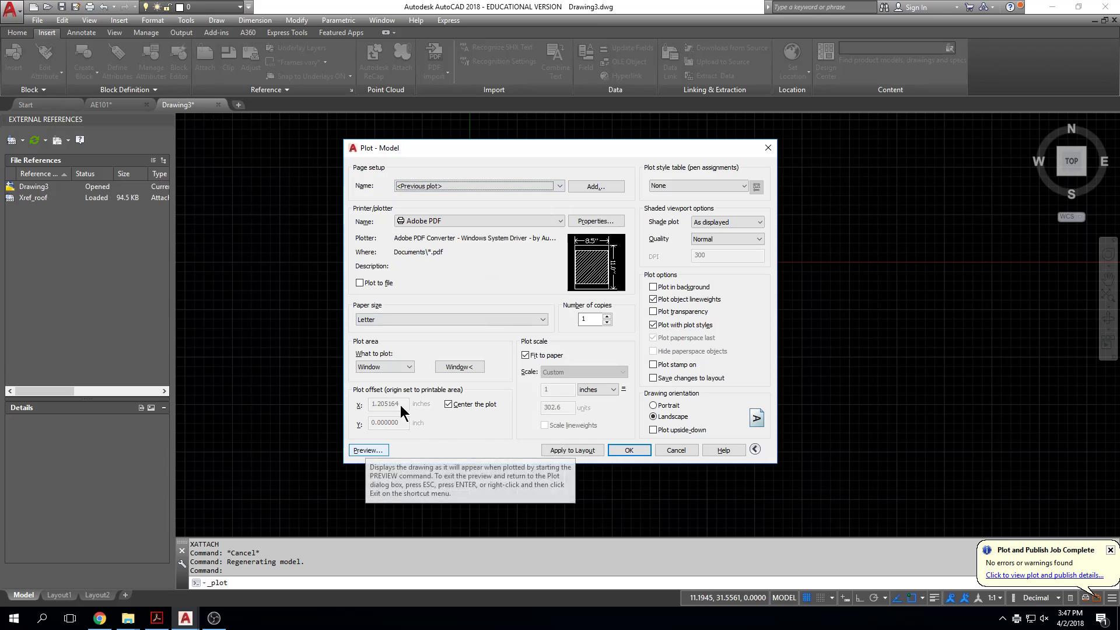
Step: Define the plot window around the roof and preview the plot
left_click(459, 371)
left_click(411, 198)
left_click(546, 421)
left_click(365, 457)
key("Escape")
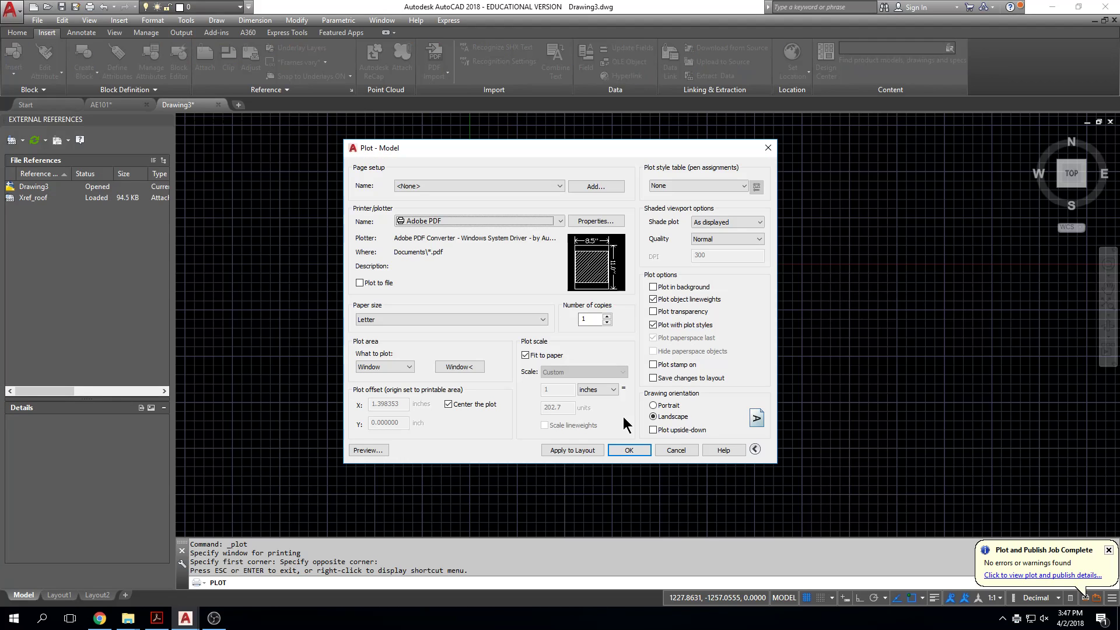
Step: Plot the roof drawing to PDF on the Desktop as Drawing3 Model (1).pdf
left_click(640, 449)
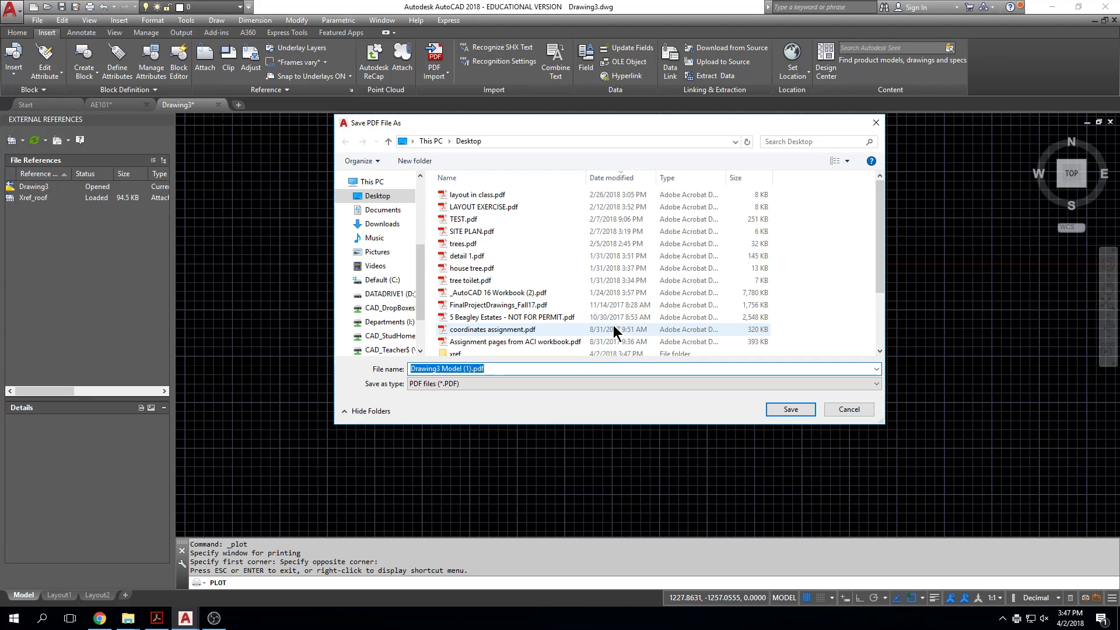
key("Return")
key("Escape")
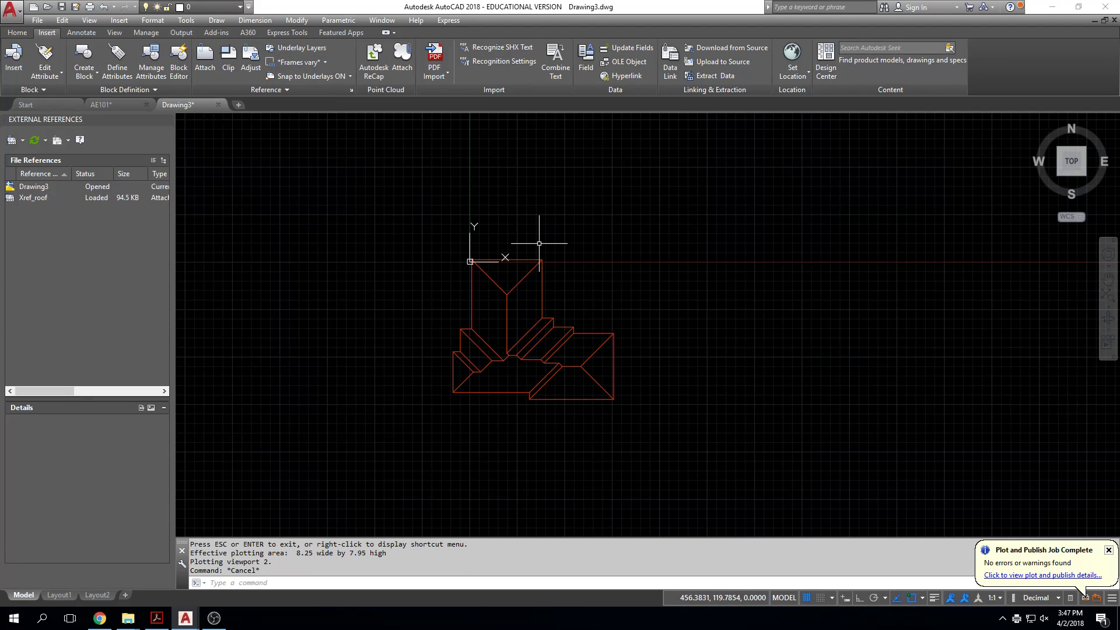
Step: Plot the roof drawing's model space on Letter paper with the TB404B_M855 network printer, keeping the Display plot area and Fit to paper
key("ctrl+p")
left_click(464, 221)
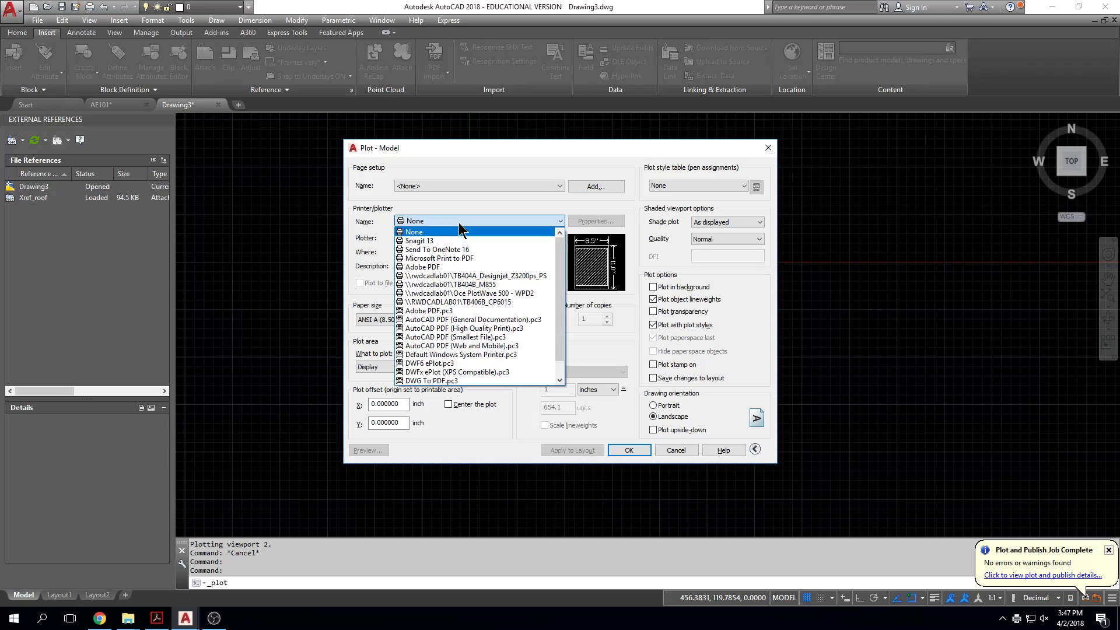
left_click(461, 286)
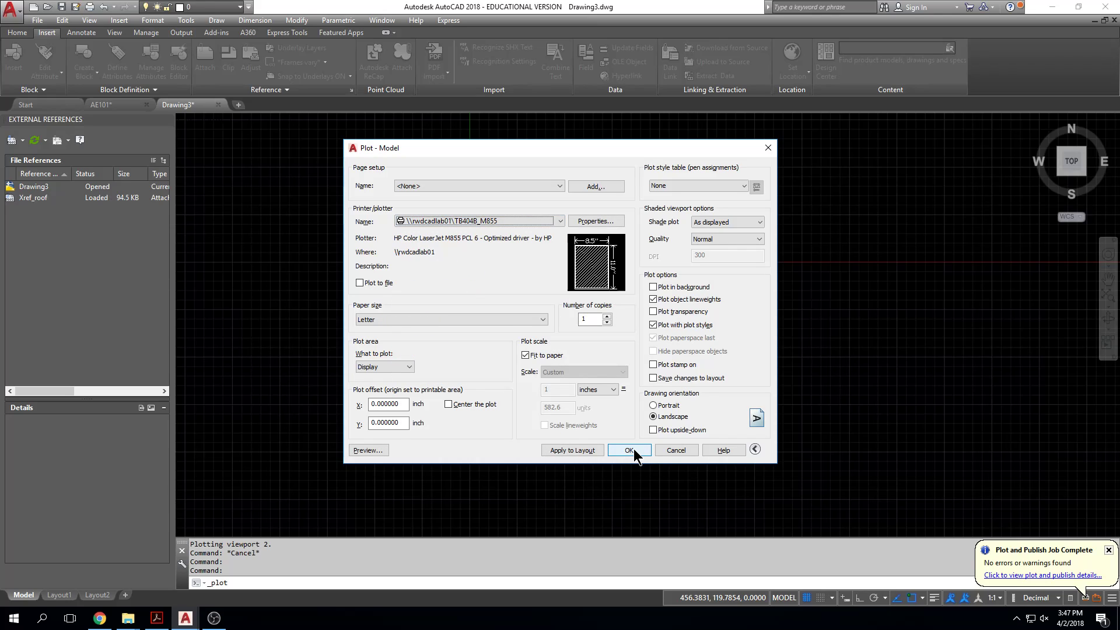
left_click(629, 450)
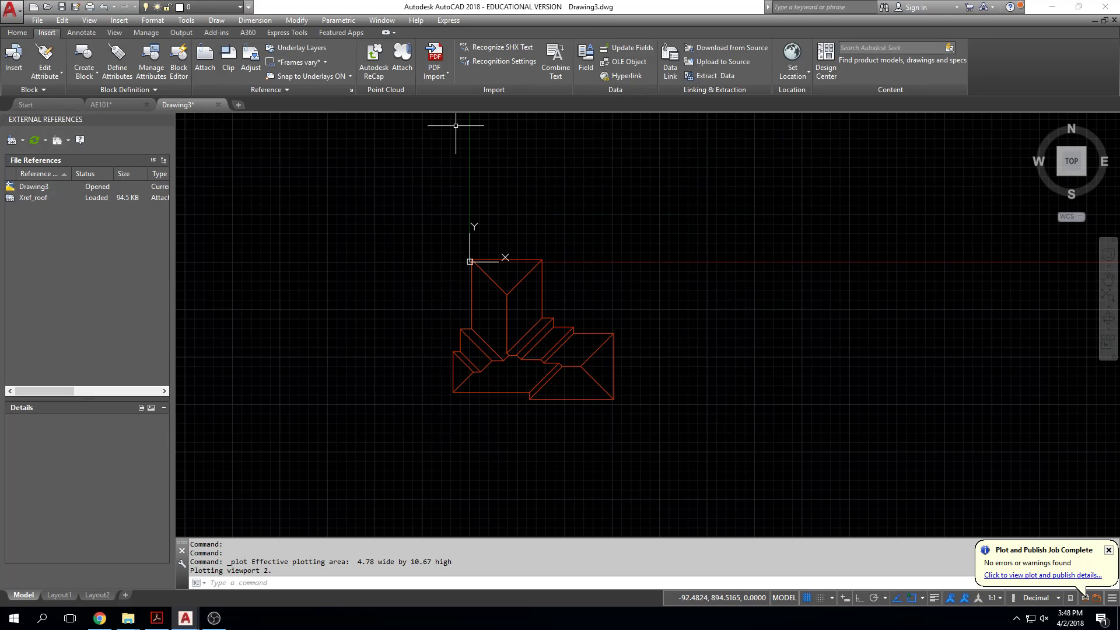
key("ctrl+p")
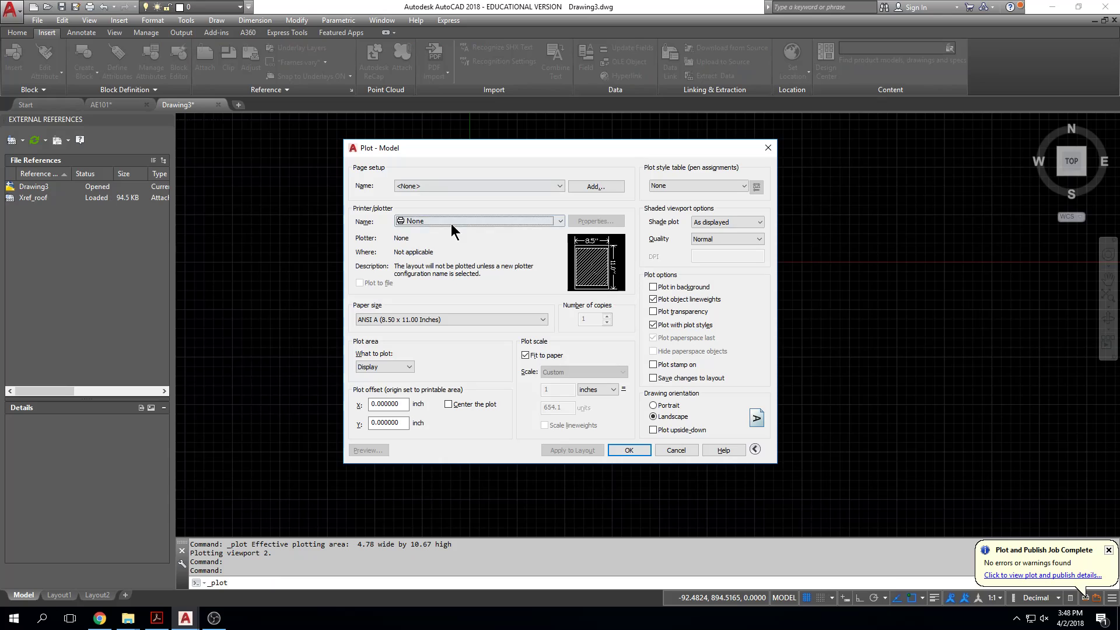
key("Escape")
key("Escape")
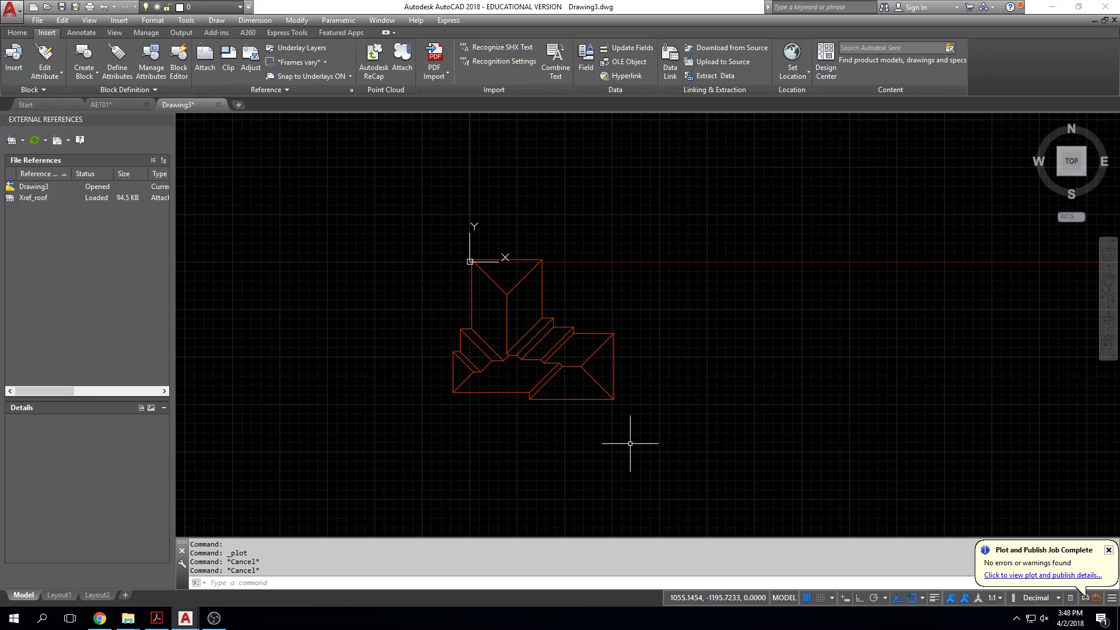
Step: Open the layer manager and examine the options available for the Xref_roof|A-Roof layer
left_click(17, 32)
left_click(407, 61)
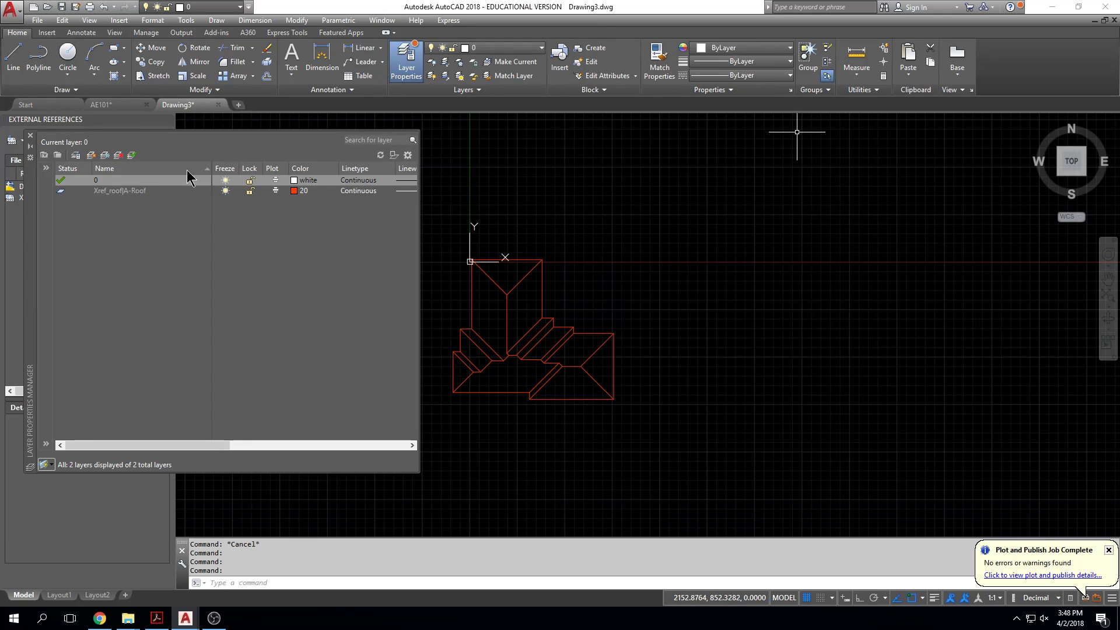
left_click(118, 192)
right_click(120, 198)
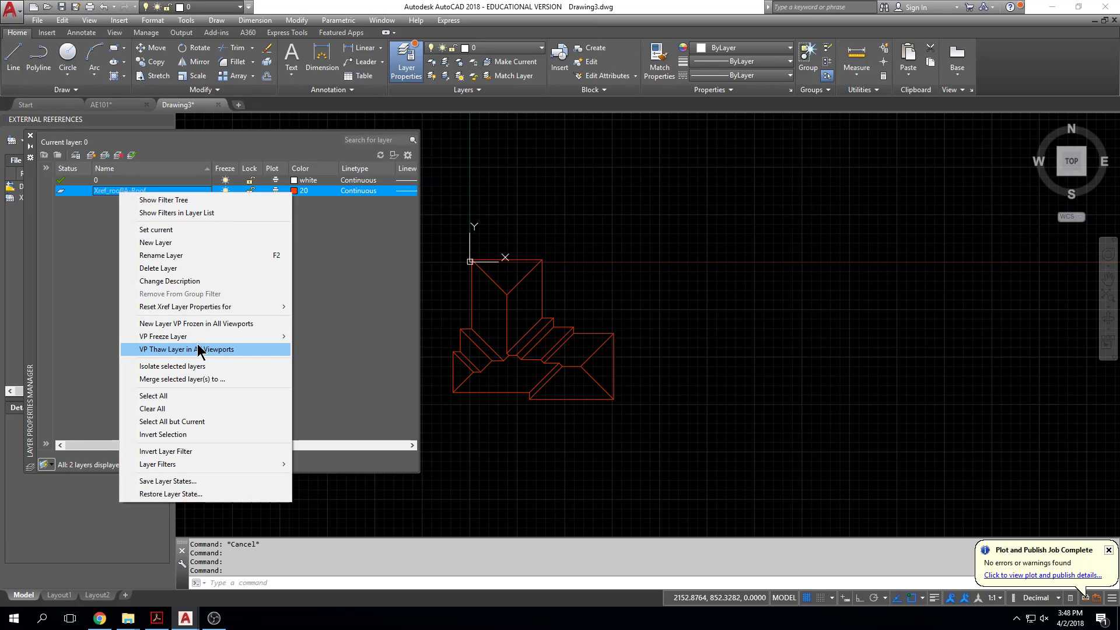
mouse_move(197, 342)
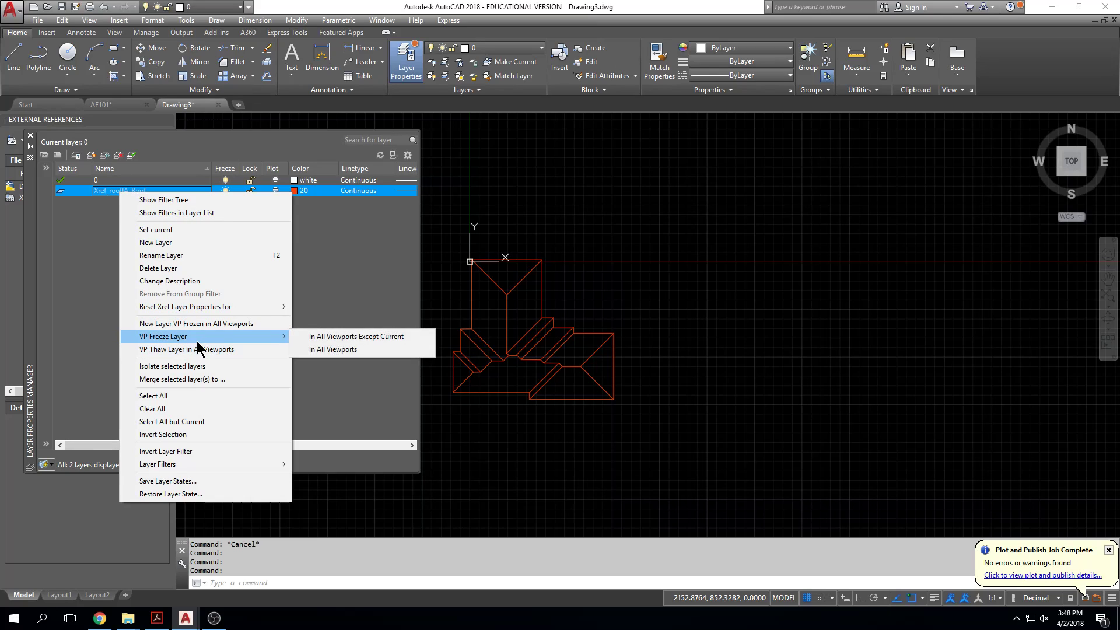
key("Escape")
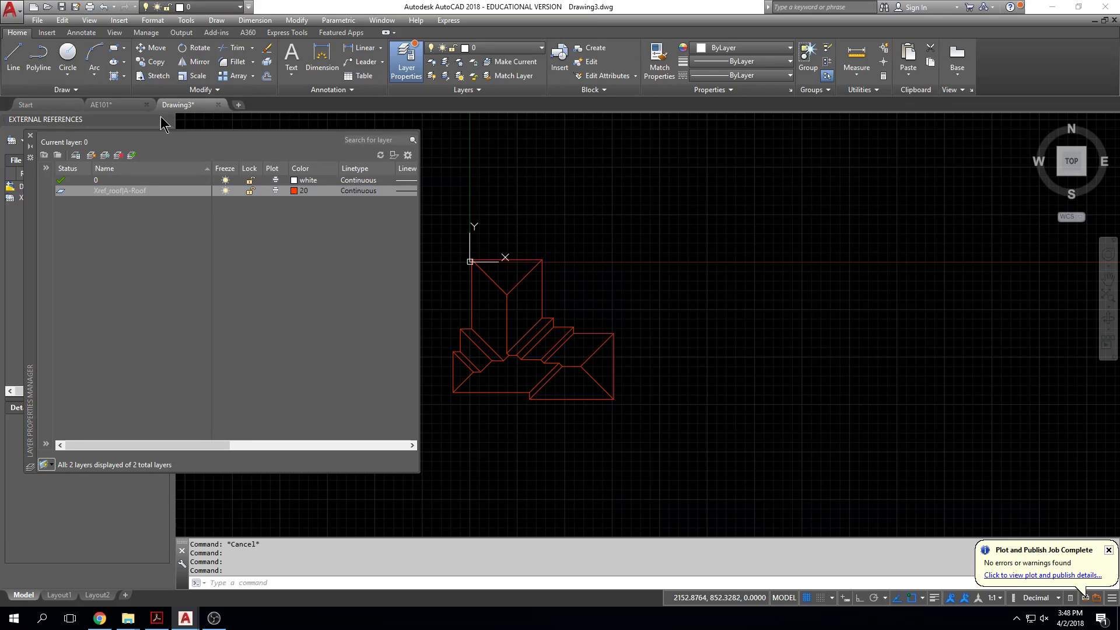
Step: Create the new layers Layer1 to Layer5 based on the Xref_roof|A-Roof layer
left_click(94, 158)
left_click(94, 158)
left_click(94, 158)
left_click(94, 158)
left_click(94, 158)
Step: Try to merge the Xref_roof|A-Roof layer and the five new layers, and close the layer manager
left_click(158, 193)
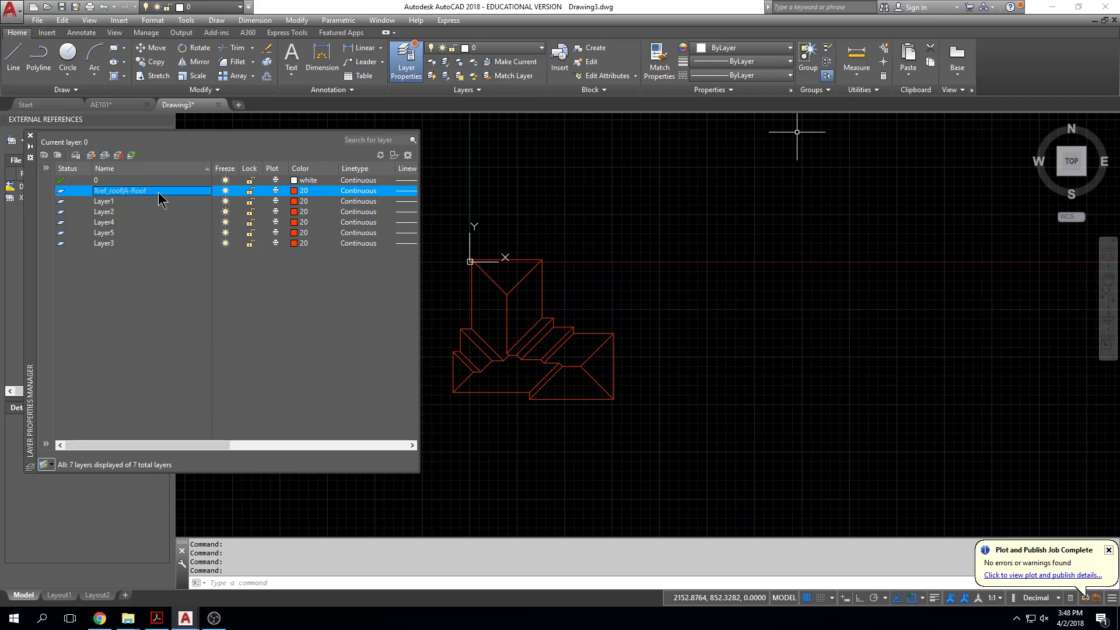
left_click(105, 243, "shift")
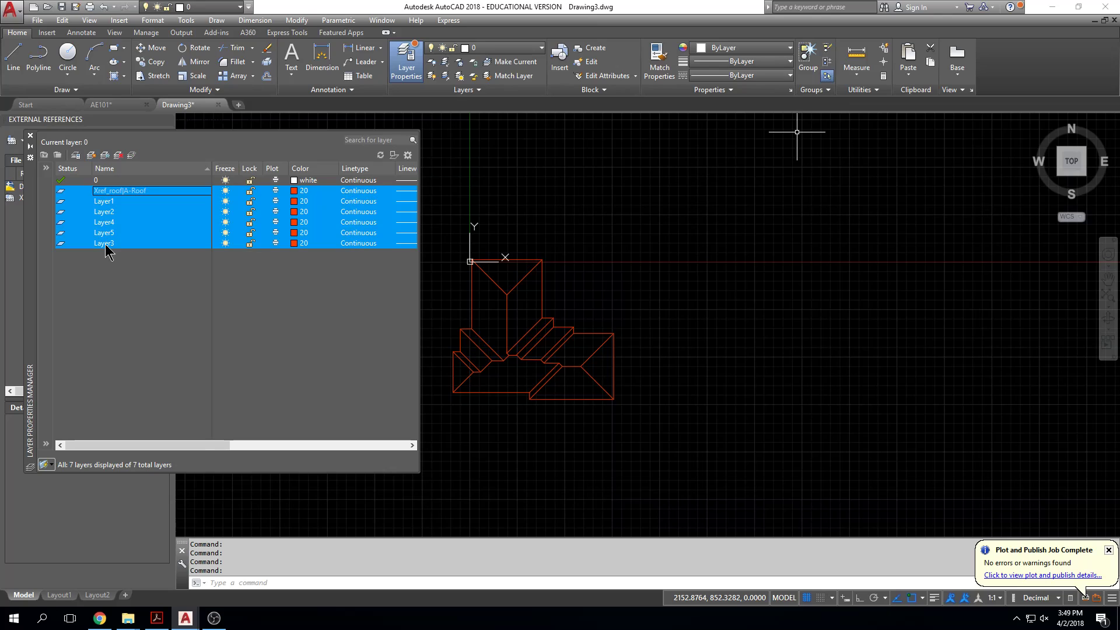
right_click(106, 226)
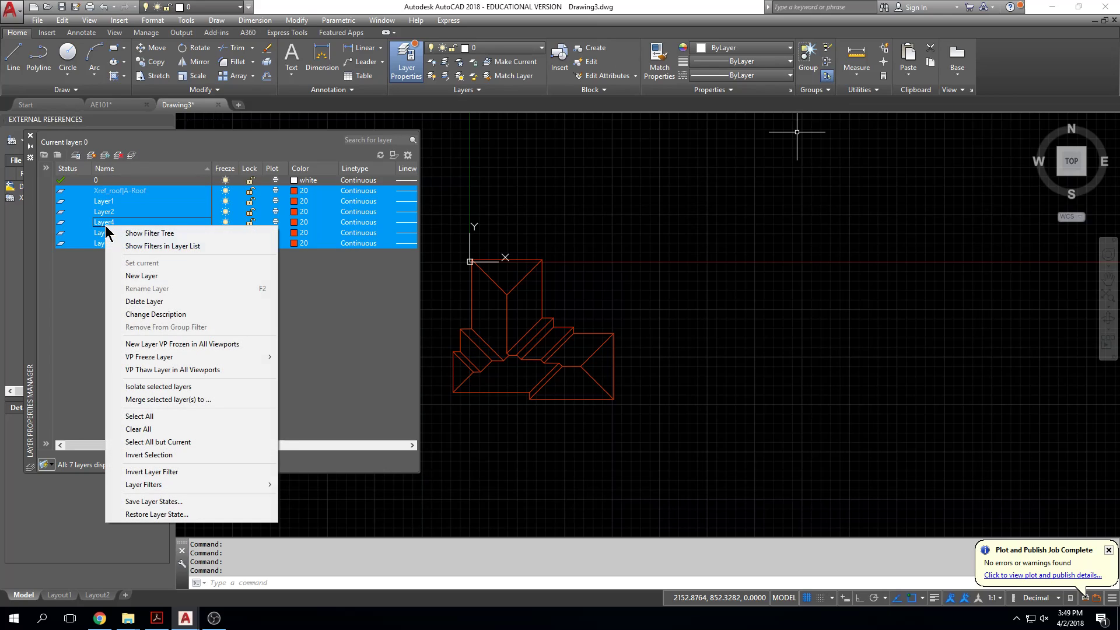
left_click(134, 400)
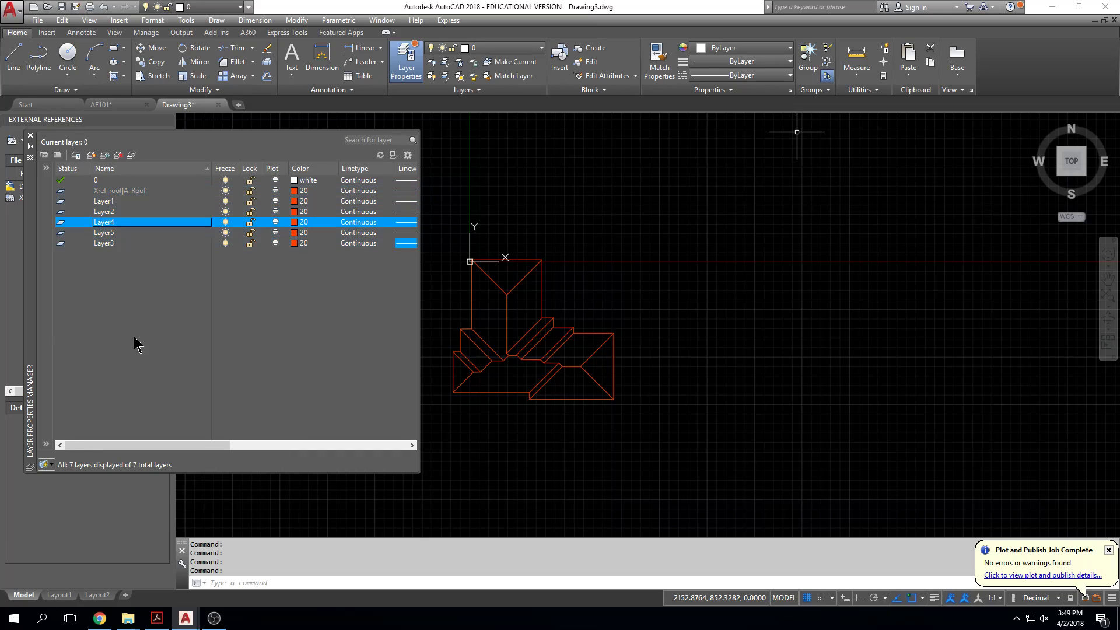
left_click(30, 147)
left_click(29, 145)
left_click(30, 157)
left_click(31, 148)
left_click(30, 135)
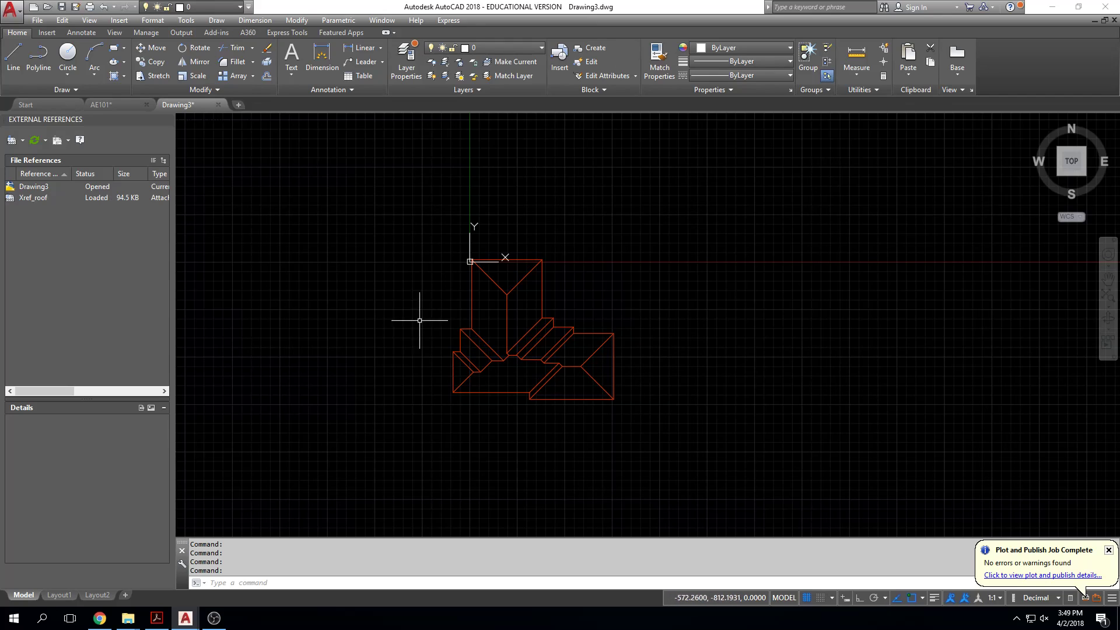
Step: Switch to AE101 and plot its 11 x 17 Layout1 to PDF as AE101 Layout1 (1).pdf in the Desktop xref folder
left_click(73, 598)
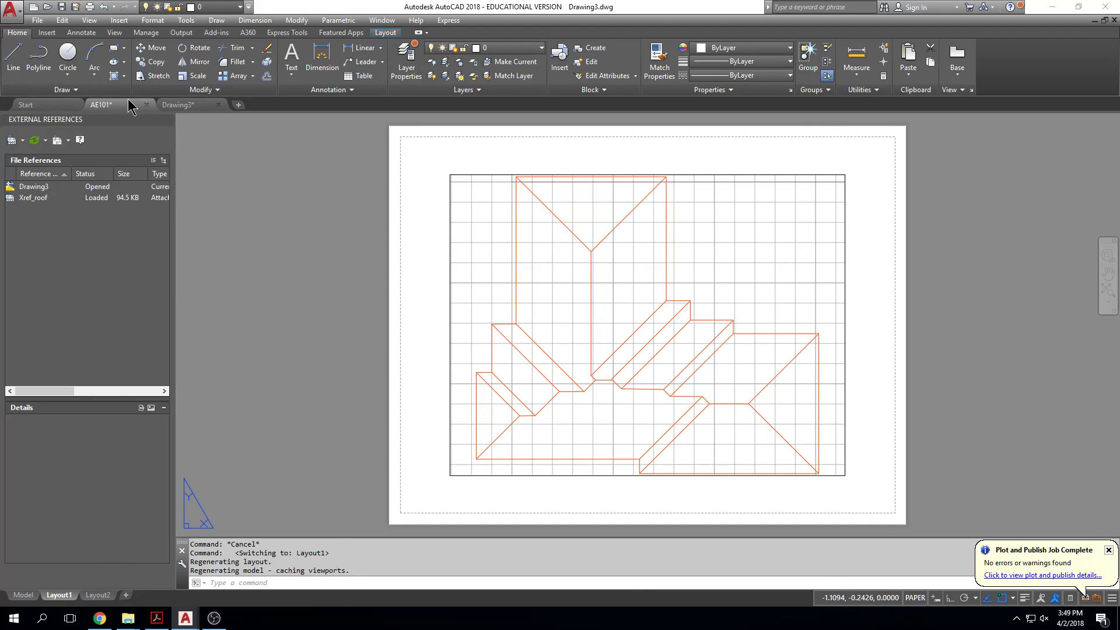
left_click(101, 104)
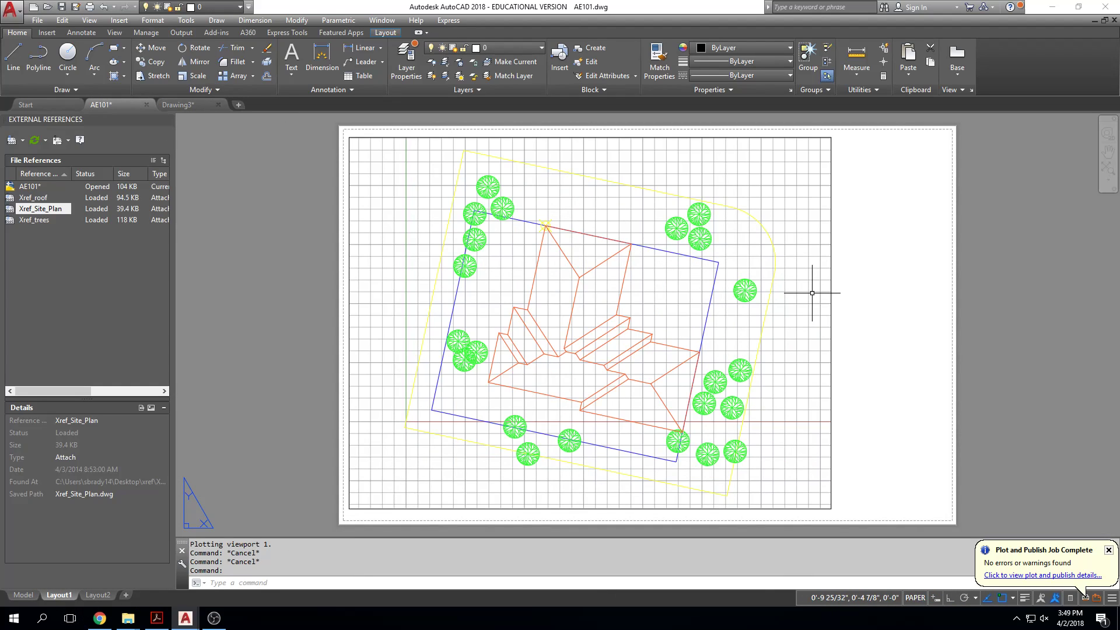
key("ctrl+p")
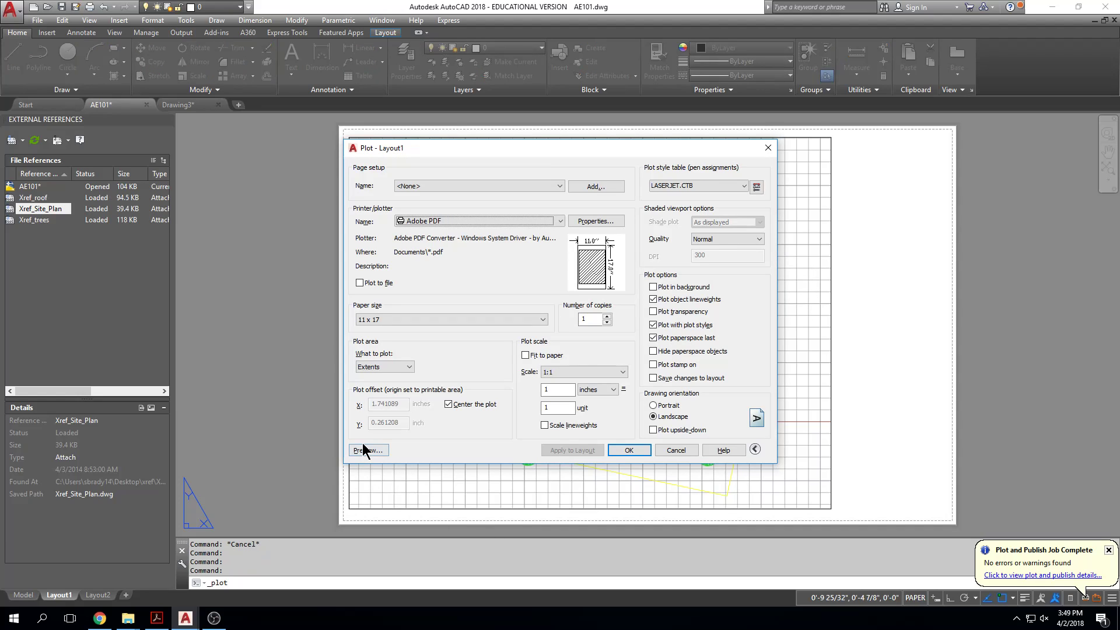
left_click(628, 449)
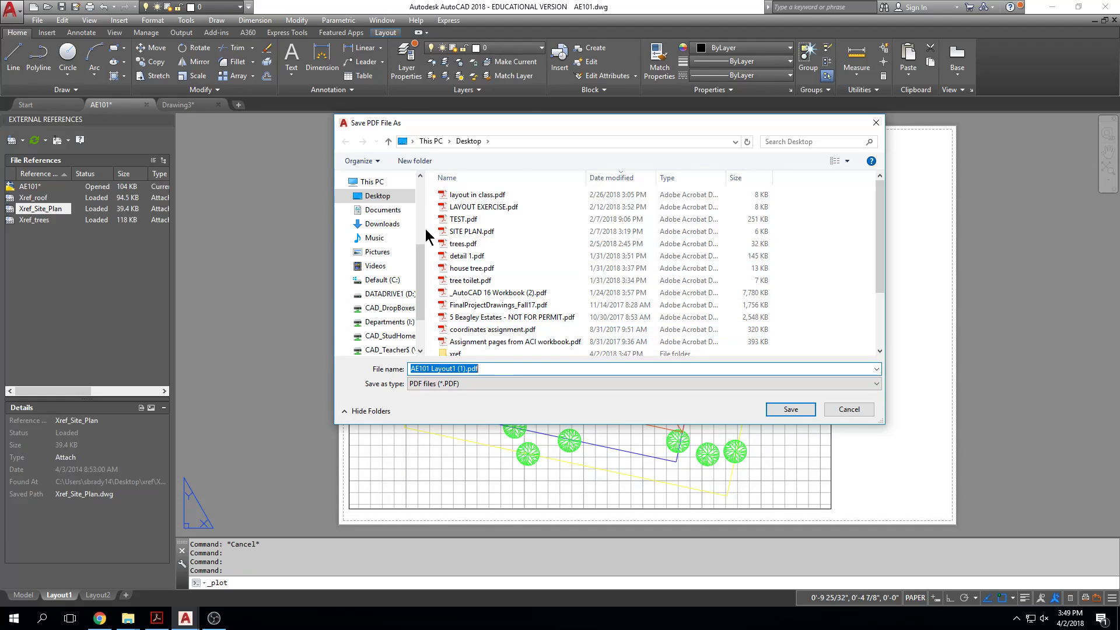
left_click(392, 200)
scroll(484, 274, "down", 1)
left_click(458, 326)
double_click(459, 326)
left_click(790, 409)
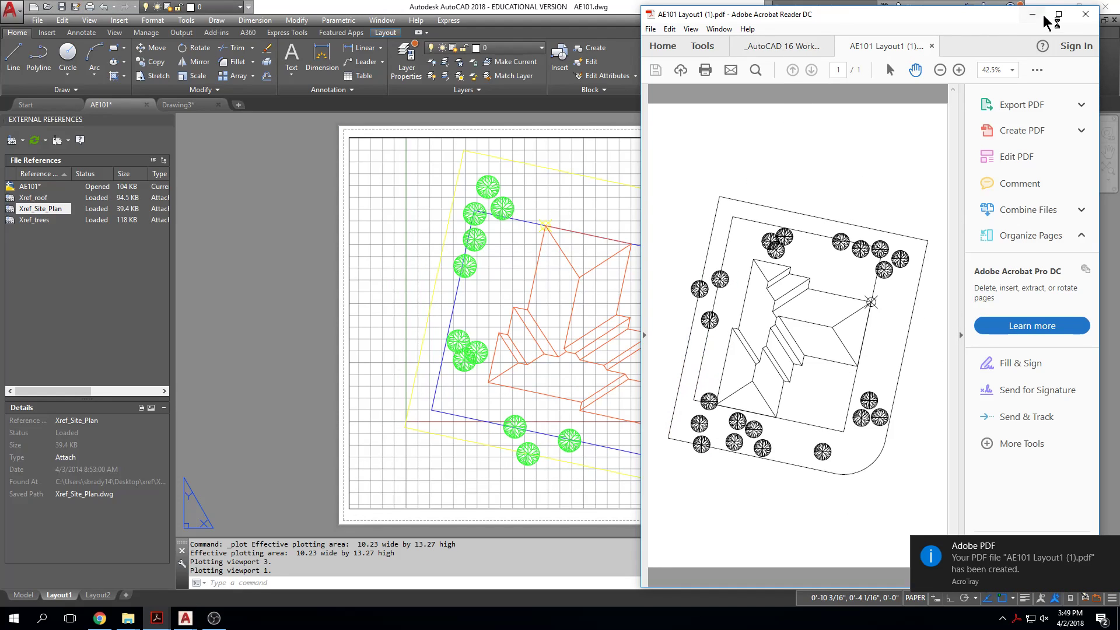
Step: Check the plotted AE101 layout at full size in Acrobat Reader and close the reader
left_click(1057, 13)
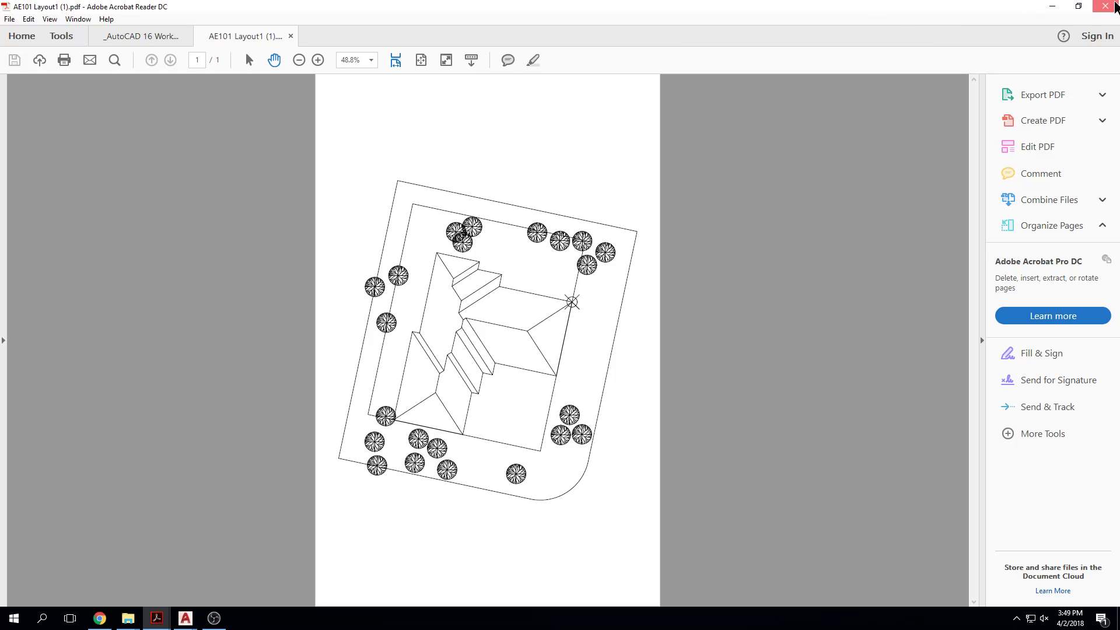
left_click(1104, 7)
left_click(498, 330)
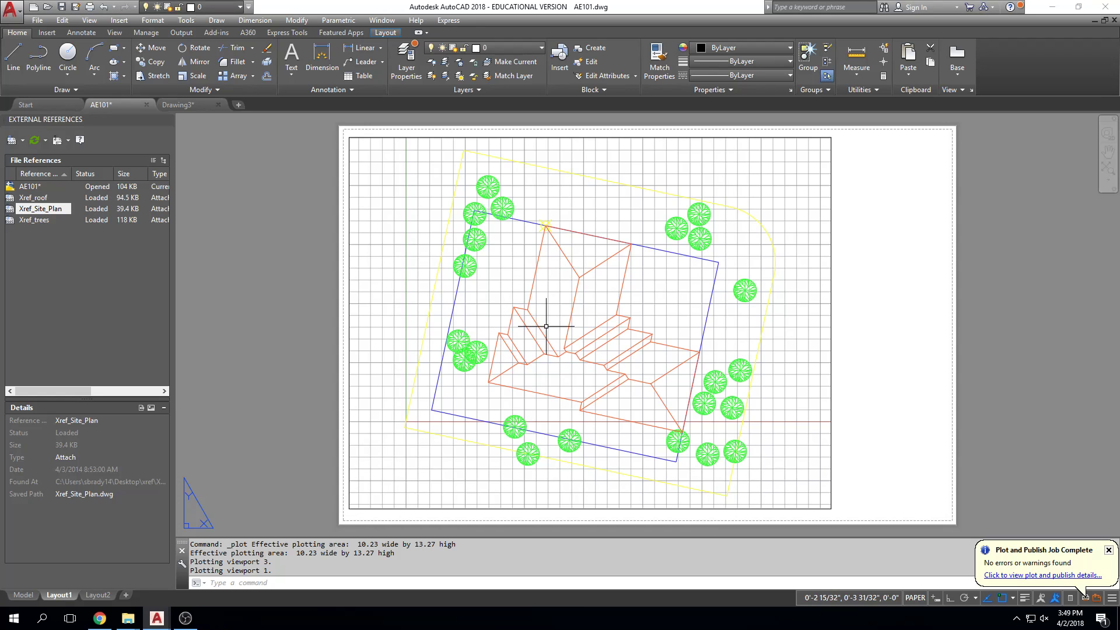
Step: Inspect the point marker at the roof's upper-left corner in AE101's model space
left_click(23, 595)
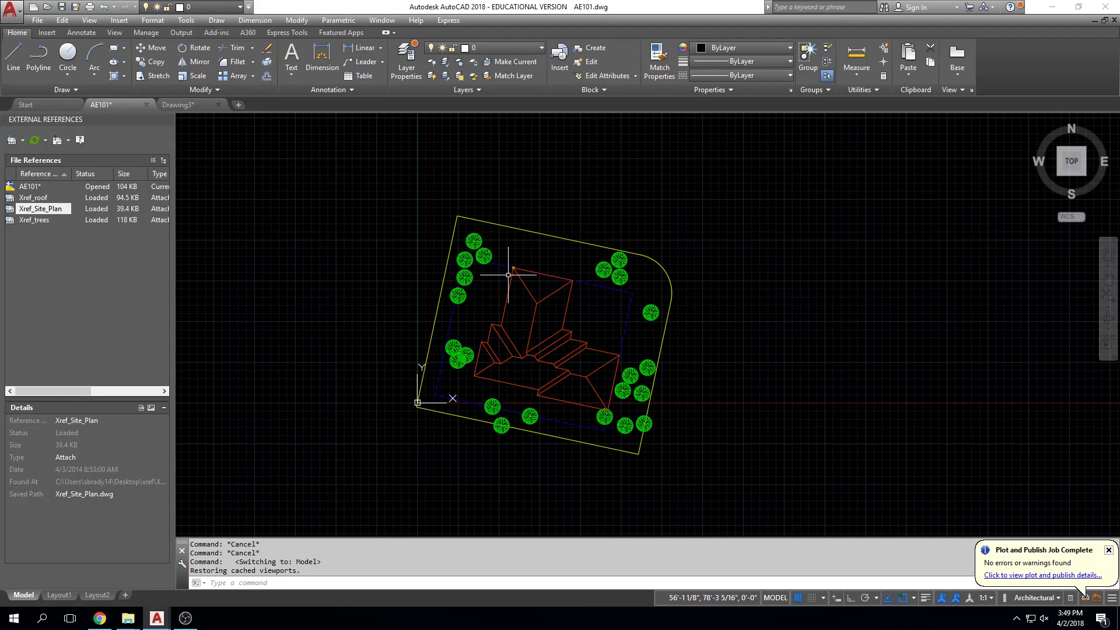
scroll(504, 280, "up", 10)
left_click(495, 317)
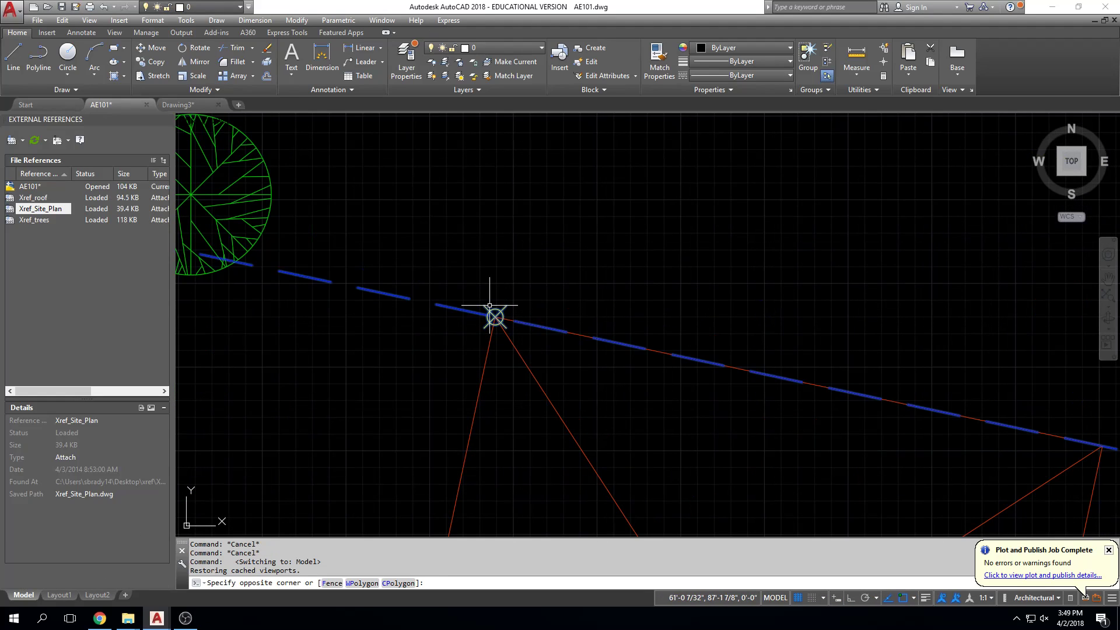
left_click(490, 307)
left_click(424, 358)
key("Escape")
key("Escape")
left_click(421, 360)
left_click(567, 239)
key("Escape")
key("Escape")
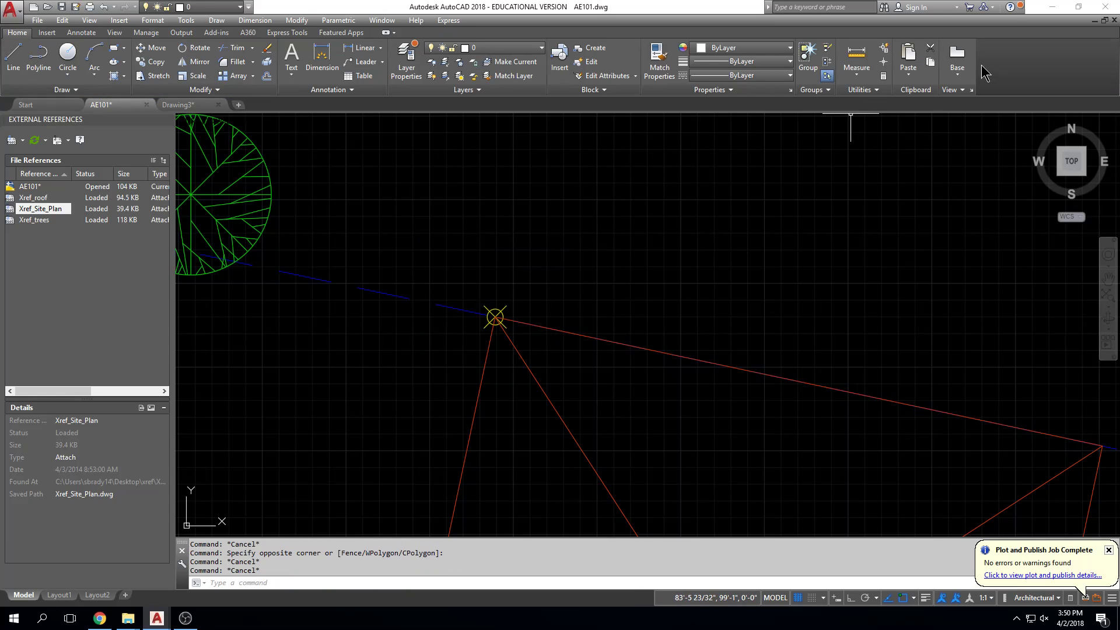
Step: Set the point style to the plain single dot so the insertion marker no longer displays as a crossed circle
left_click(880, 92)
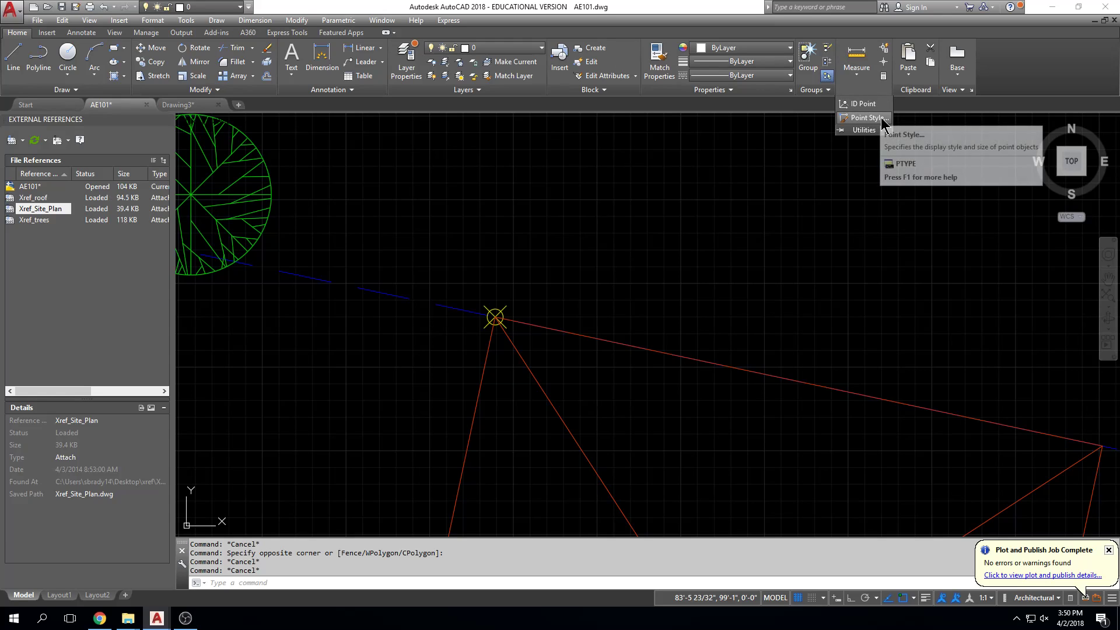
left_click(886, 119)
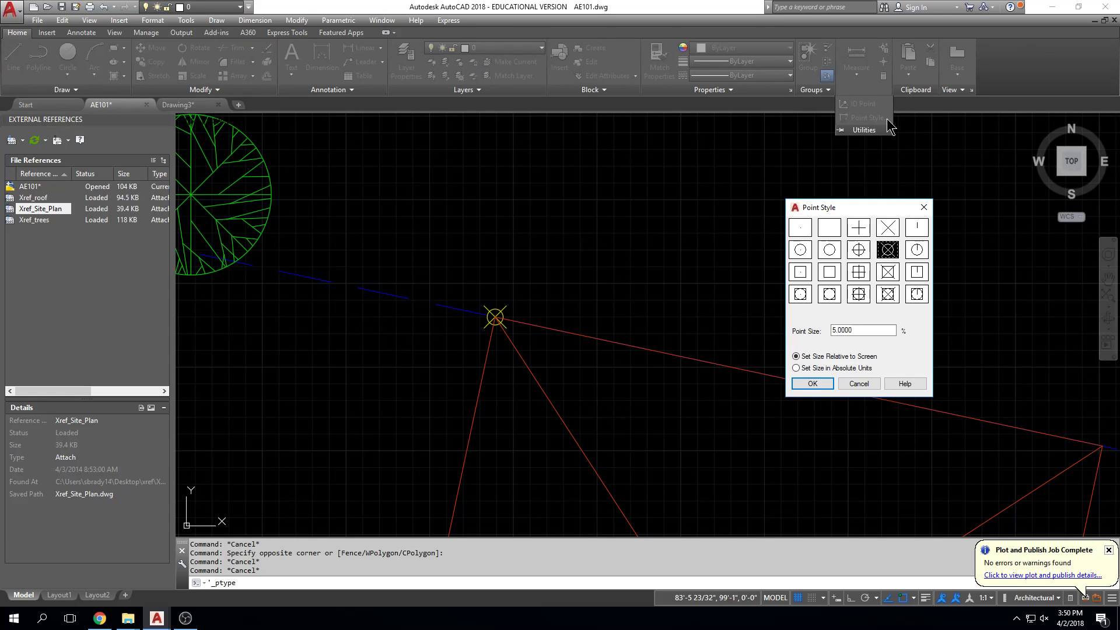
left_click(803, 233)
left_click(814, 385)
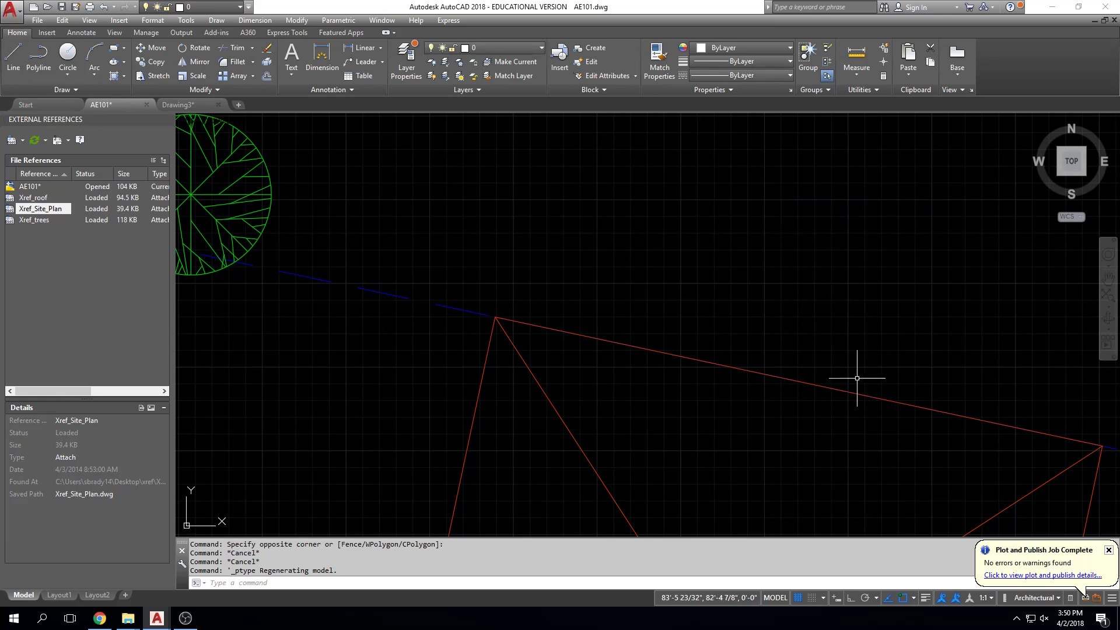
scroll(780, 250, "down", 8)
middle_click_drag(782, 249, 659, 230)
middle_click_drag(819, 341, 756, 270)
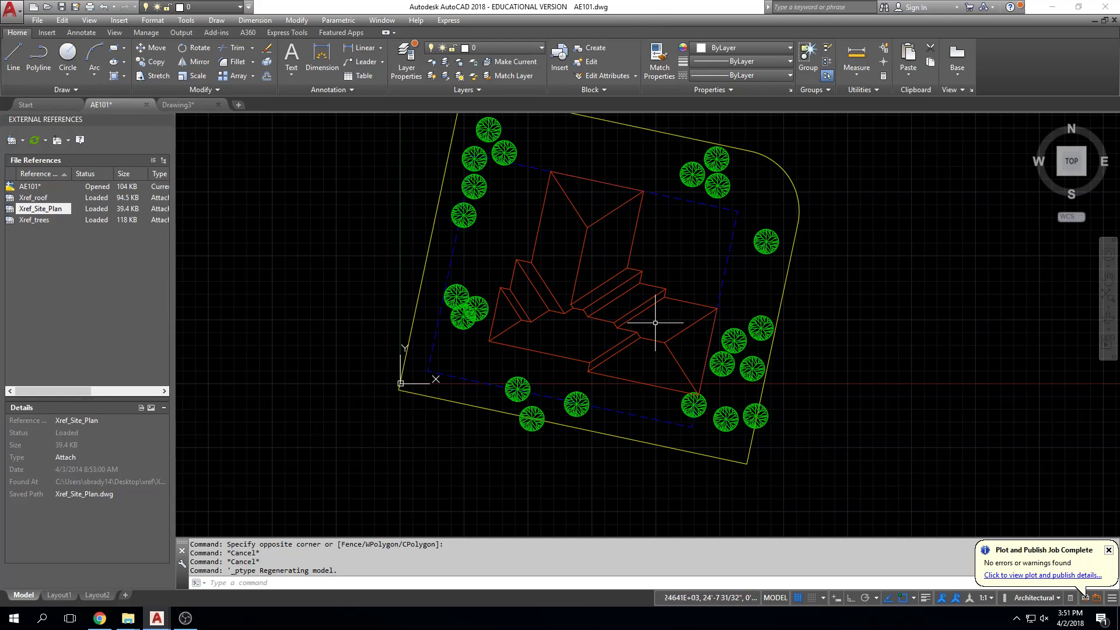
middle_click_drag(512, 242, 518, 283)
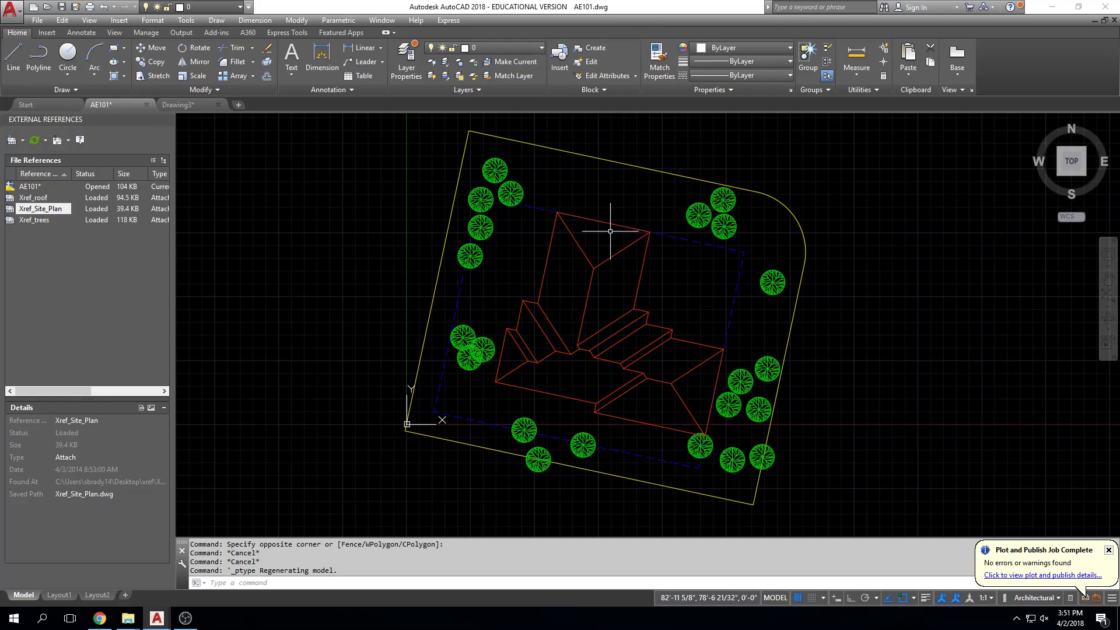
mouse_move(675, 325)
middle_mouse_down()
mouse_move(647, 338)
mouse_move(558, 340)
middle_mouse_up()
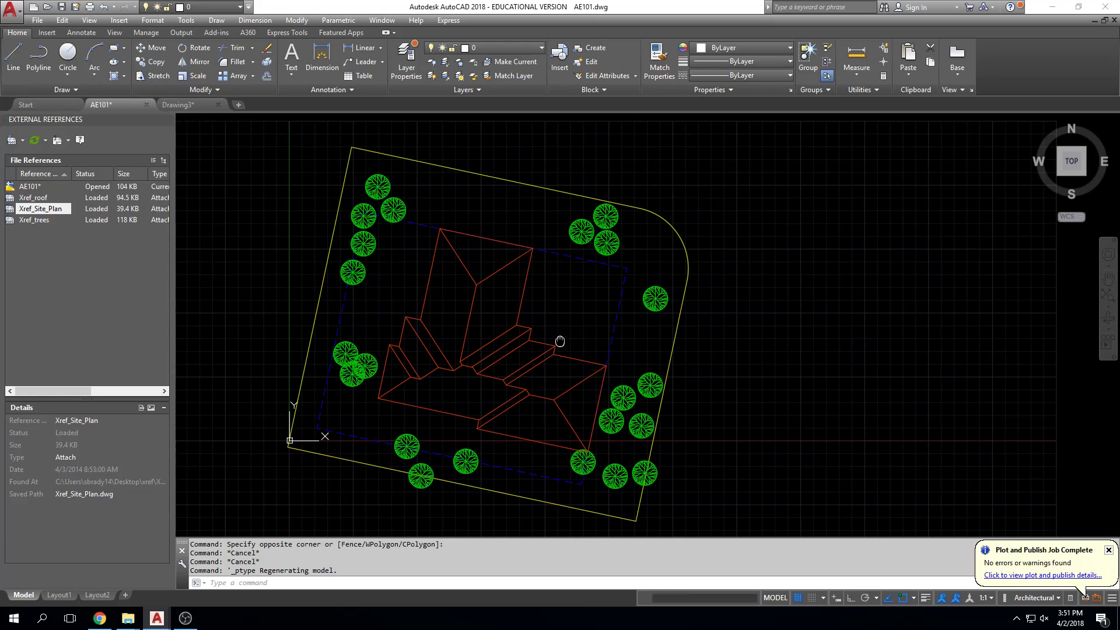
Step: Close AE101 with its changes saved and close Drawing3 without saving, restoring the program window to a smaller size
left_click(146, 104)
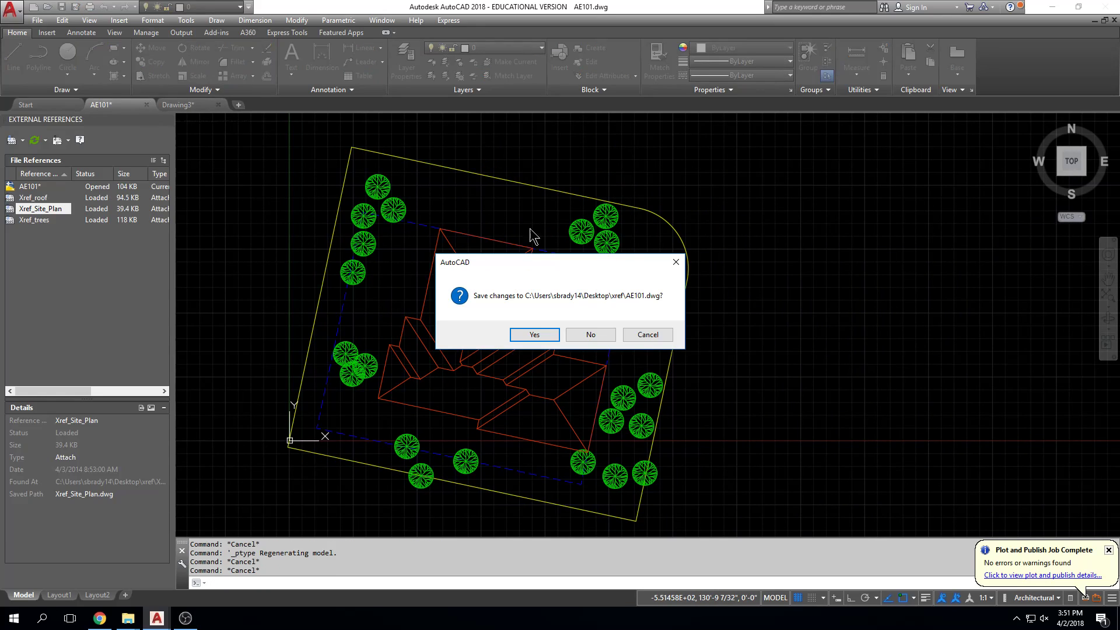
left_click(532, 333)
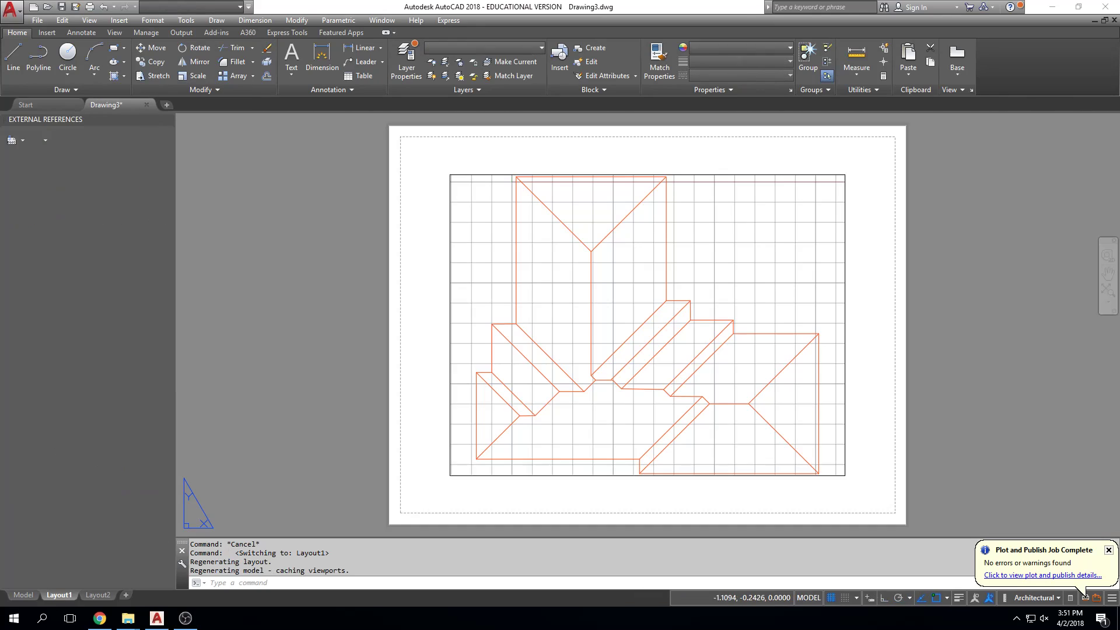
double_click(663, 7)
left_click(157, 110)
left_click(333, 332)
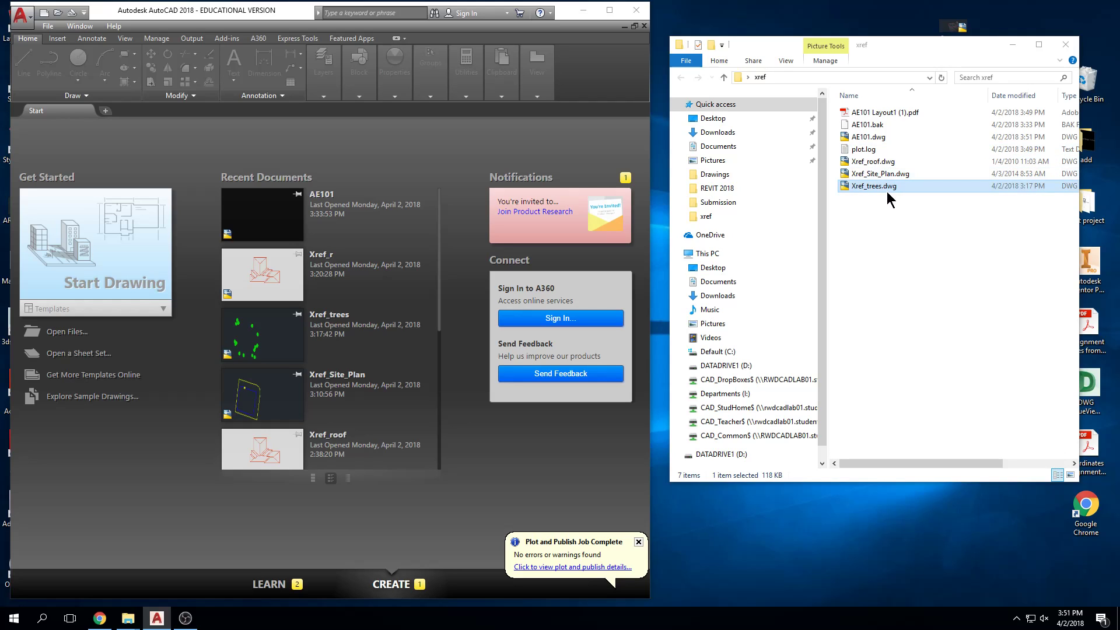
Step: Open Xref_roof.dwg from the xref folder and draw circles of about 3' radius on the upper and left roof sections
double_click(877, 164)
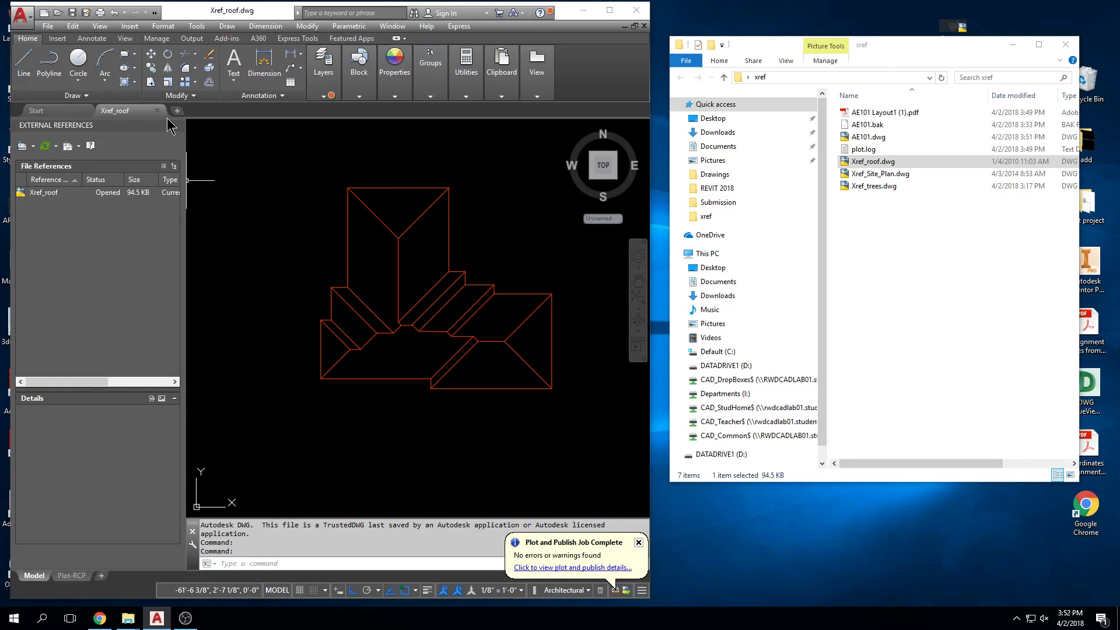
left_click(85, 63)
scroll(391, 224, "up", 2)
left_click(397, 200)
left_click(388, 209)
key("space")
left_click(356, 288)
left_click(356, 275)
Step: Draw a circle of about 3' radius on the lower roof section and a slightly smaller one on the right-hand section
scroll(371, 388, "up", 2)
middle_click_drag(371, 387, 371, 355)
key("space")
left_click(404, 427)
left_click(404, 407)
key("space")
middle_click_drag(447, 407, 312, 380)
scroll(350, 385, "down", 2)
scroll(438, 362, "up", 2)
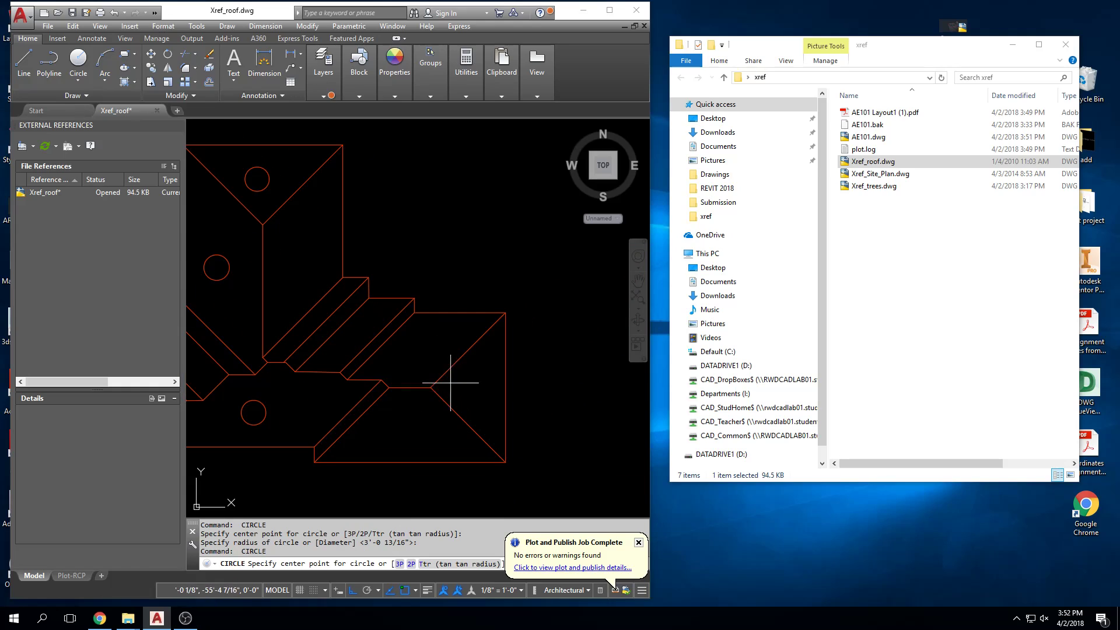
scroll(473, 391, "up", 2)
left_click(478, 390)
left_click(486, 373)
key("space")
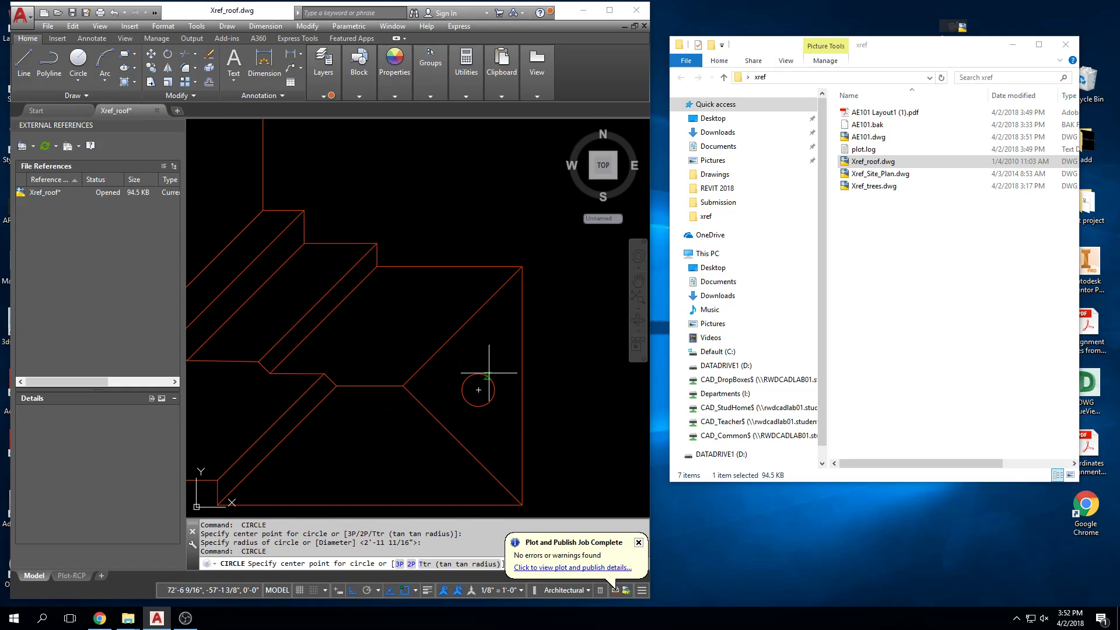
key("Escape")
key("Escape")
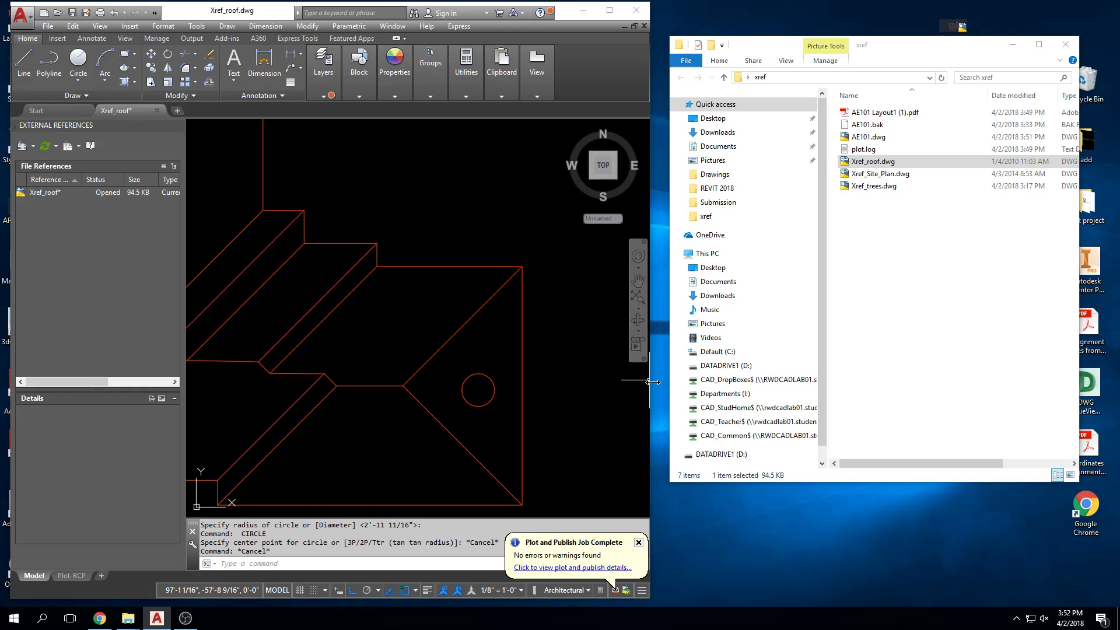
Step: Close Xref_roof.dwg with its changes saved
scroll(484, 377, "down", 2)
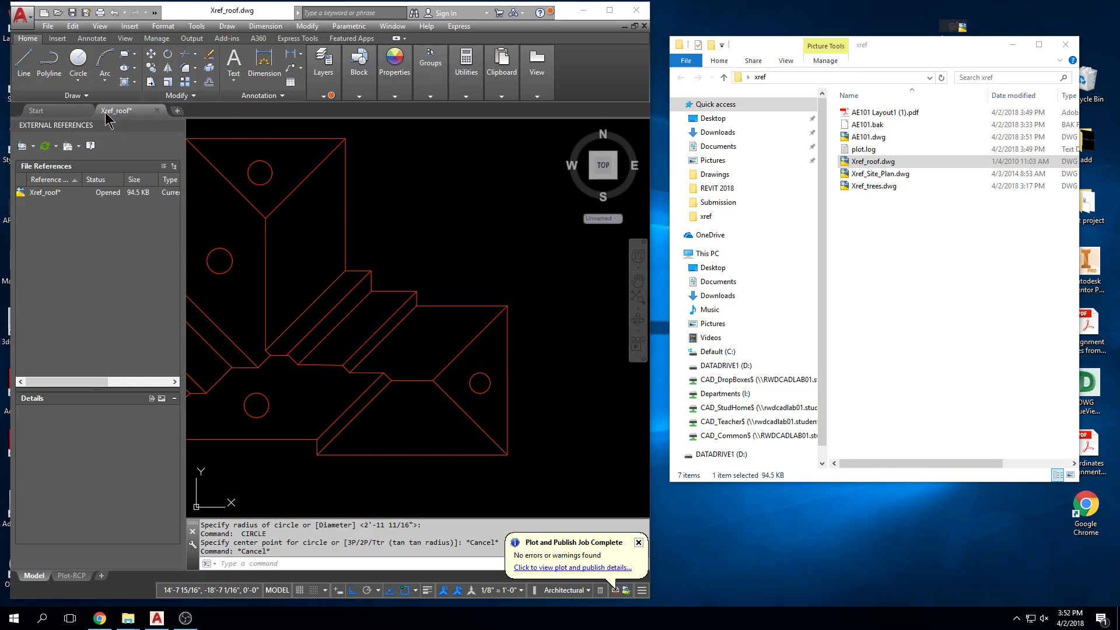
mouse_move(117, 110)
middle_click_drag(270, 259, 343, 257)
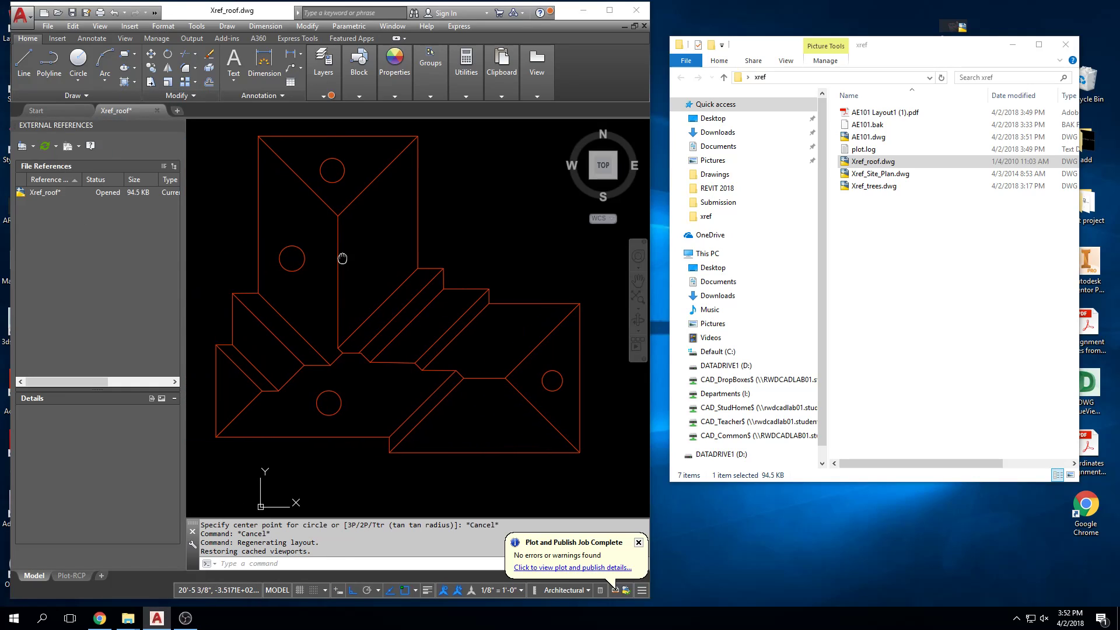
key("Escape")
key("Escape")
key("Escape")
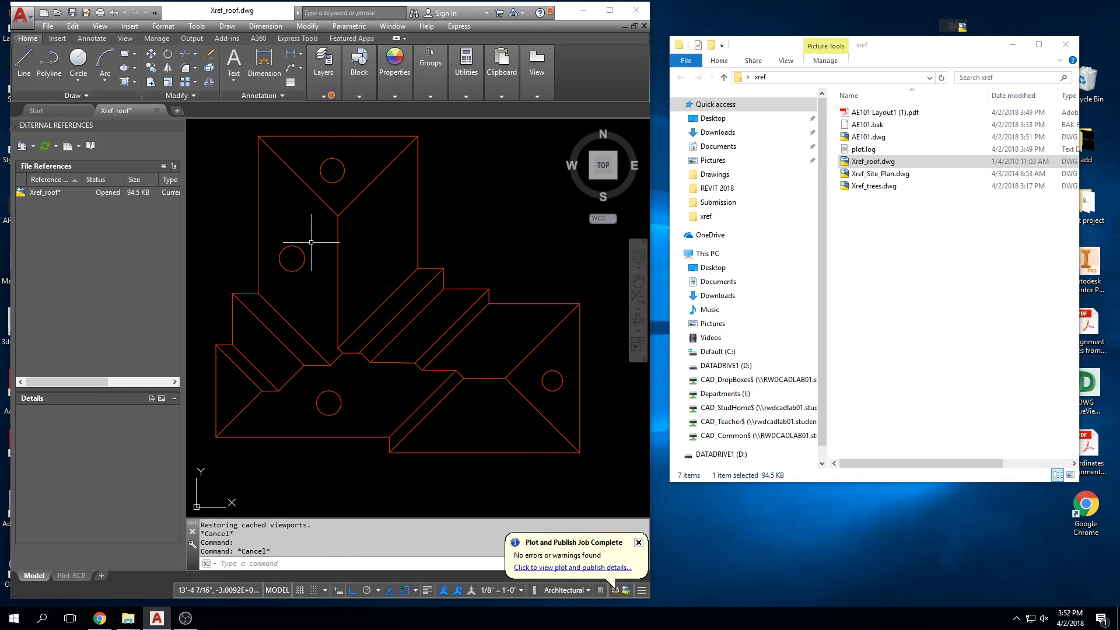
key("Escape")
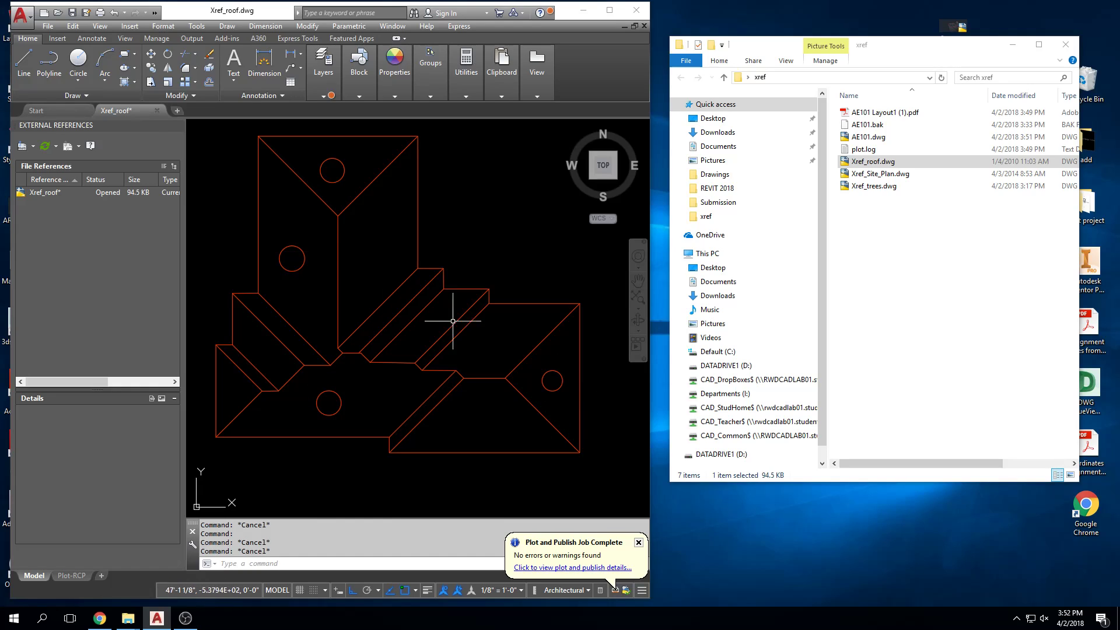
left_click(387, 324)
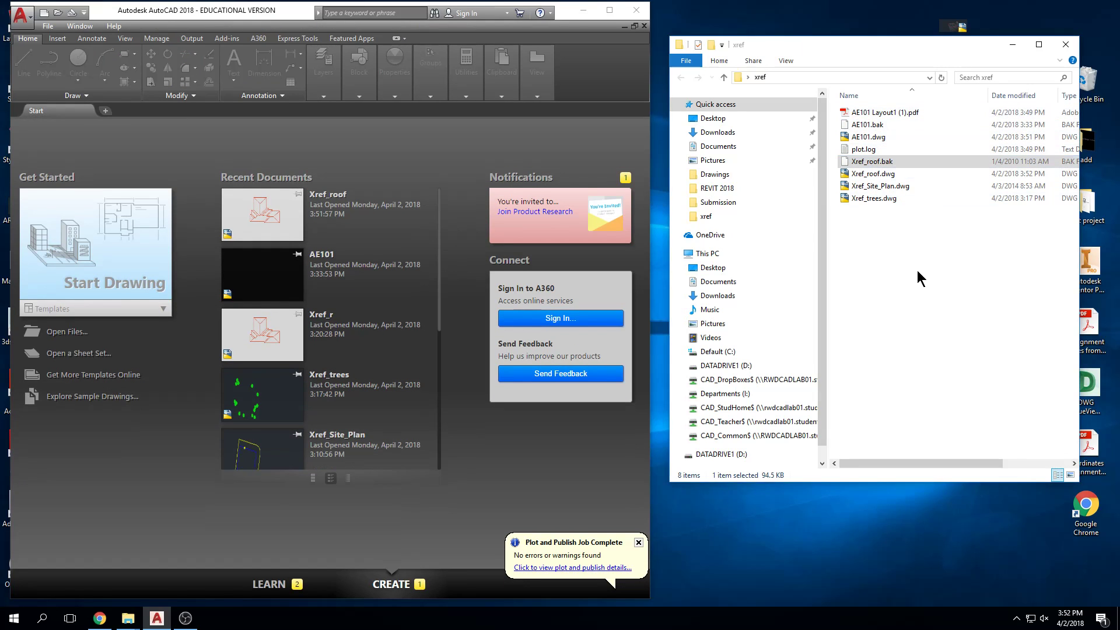
Step: Open AE101.dwg to check the circles in the roof xref, and open Xref_roof.dwg alongside it
double_click(881, 138)
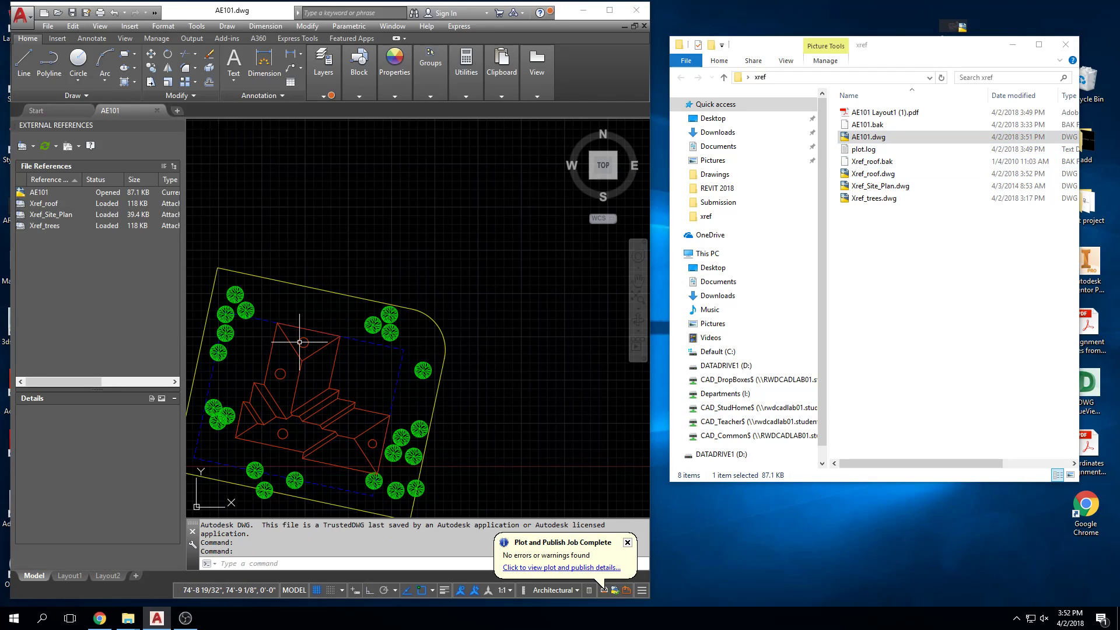
middle_click_drag(292, 337, 379, 258)
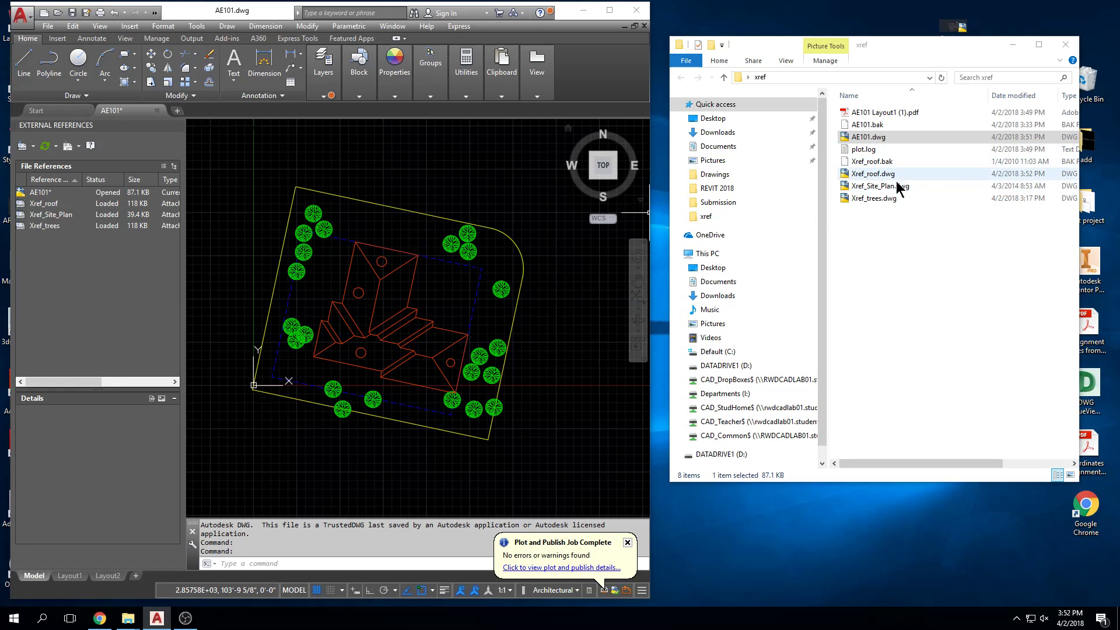
double_click(878, 174)
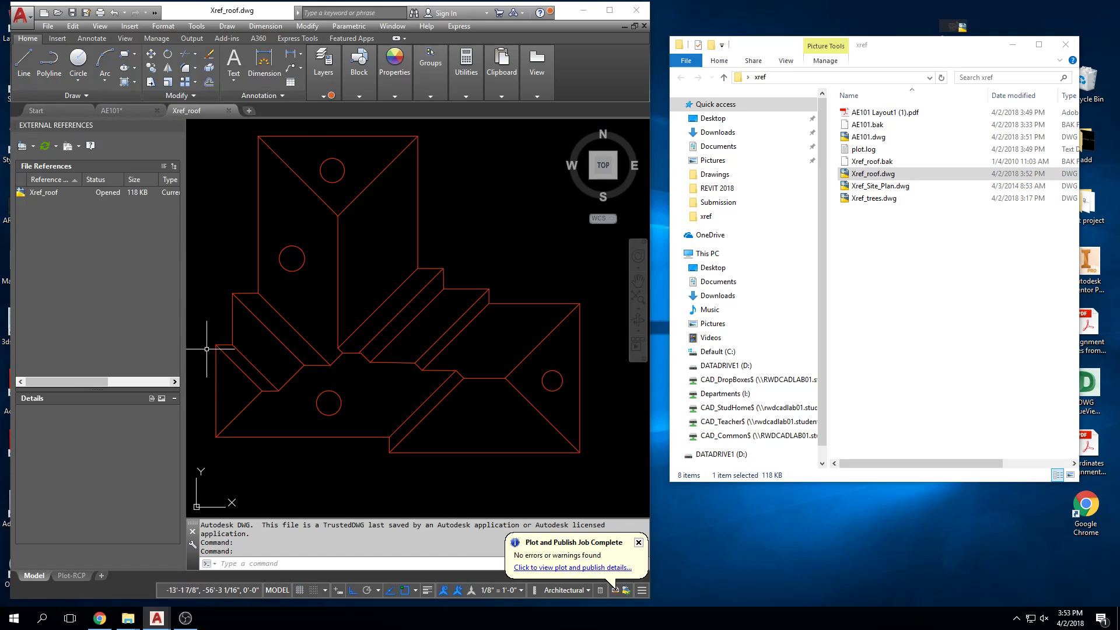
Step: Erase all four circles from the roof drawing and close Xref_roof.dwg with its changes saved
left_click(345, 167)
key("Delete")
left_click(295, 239)
left_click(282, 265)
key("Delete")
left_click(346, 388)
left_click(323, 411)
key("Delete")
left_click(543, 377)
key("Delete")
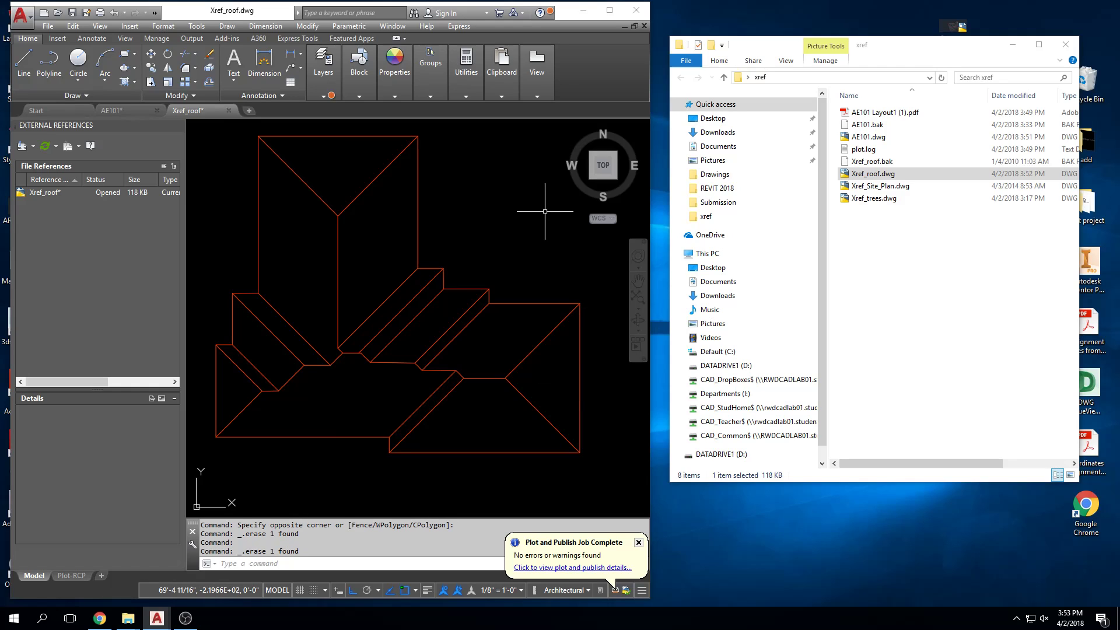
left_click(229, 110)
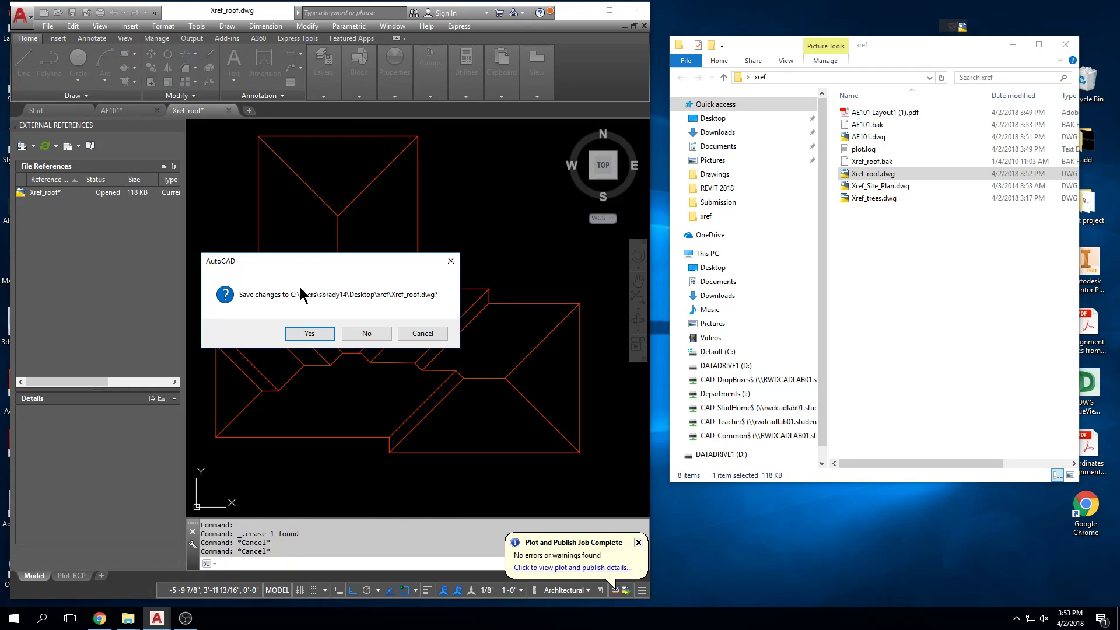
left_click(302, 333)
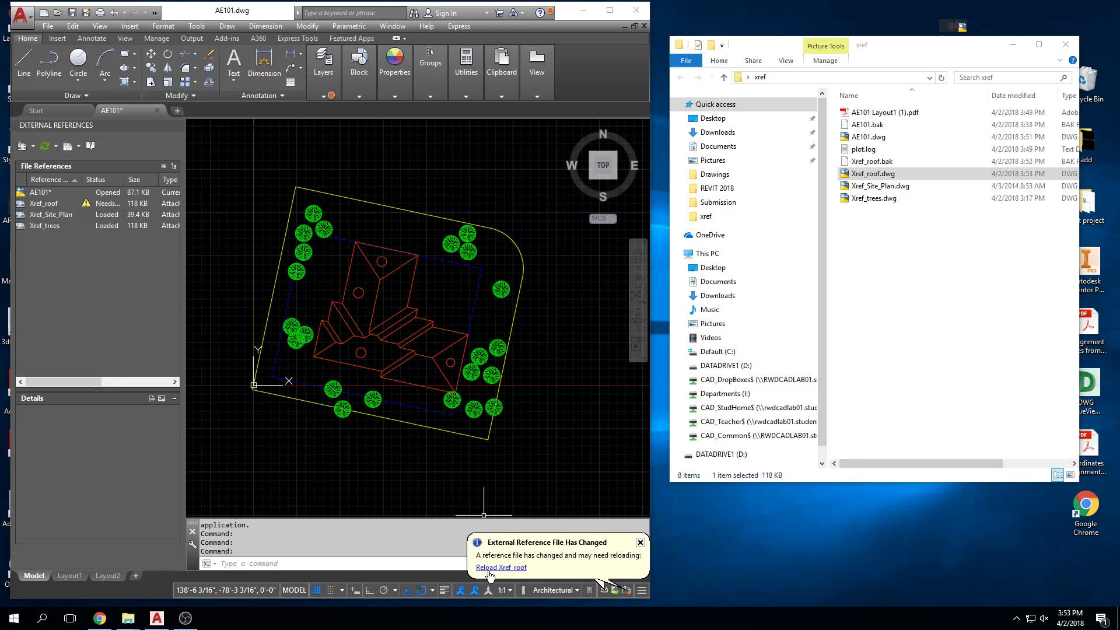
Step: Dismiss the notifications, reload the Xref_roof reference in AE101, and close AE101 with its changes saved
left_click(639, 542)
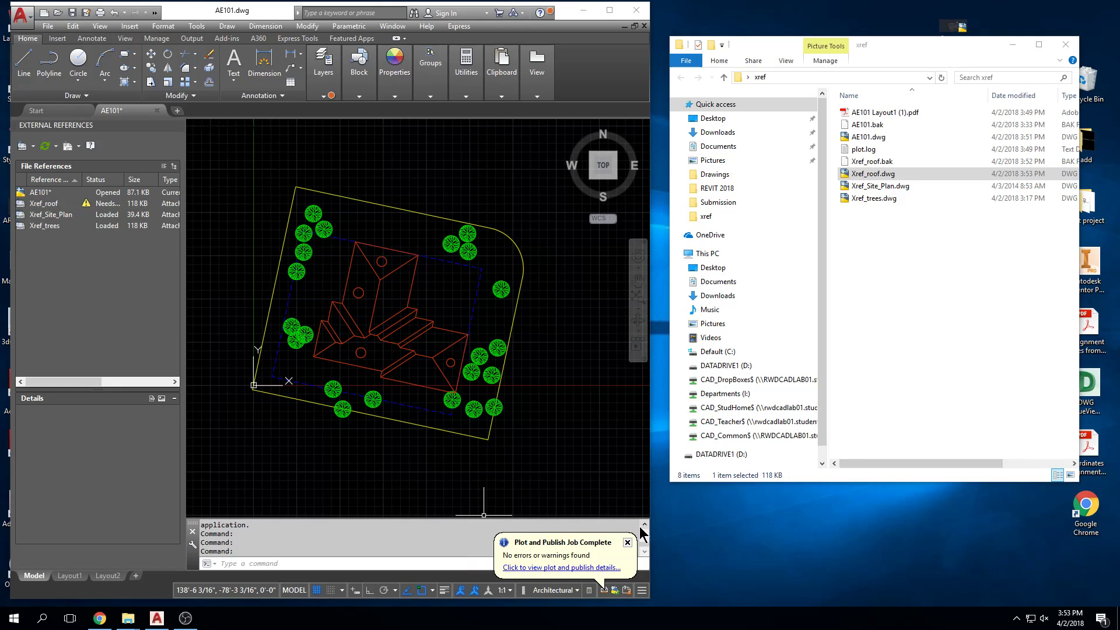
left_click(627, 543)
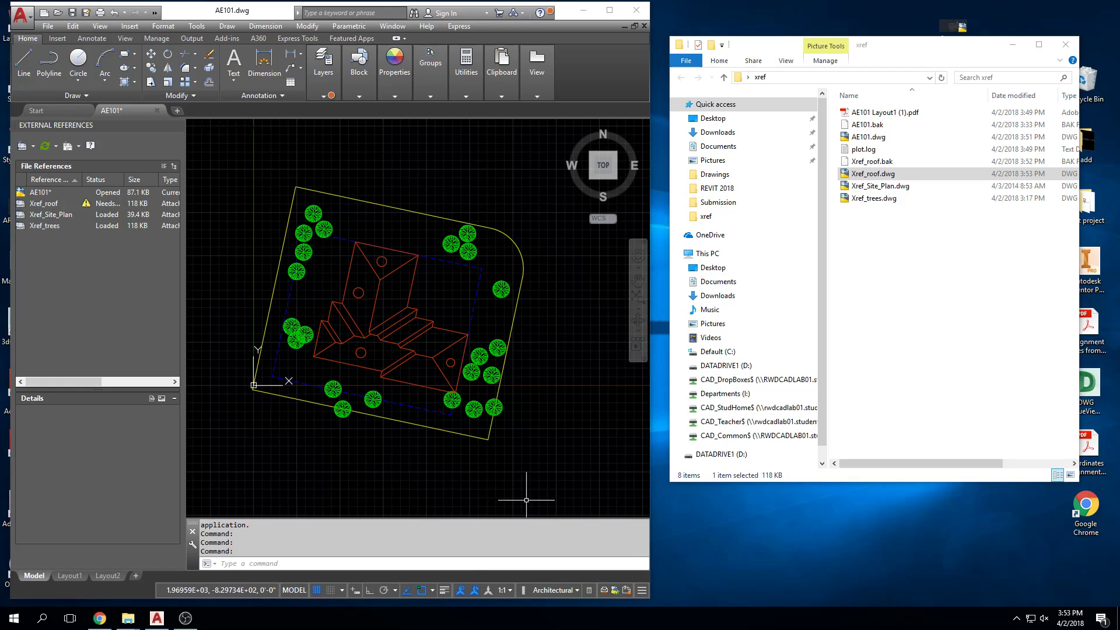
left_click(45, 204)
right_click(46, 209)
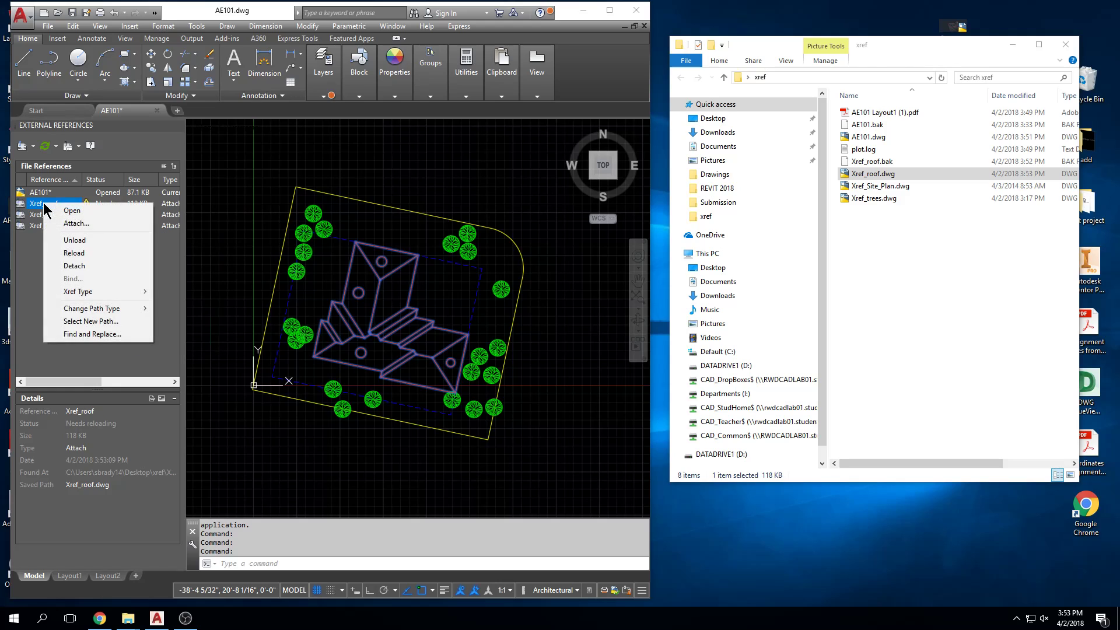
left_click(74, 253)
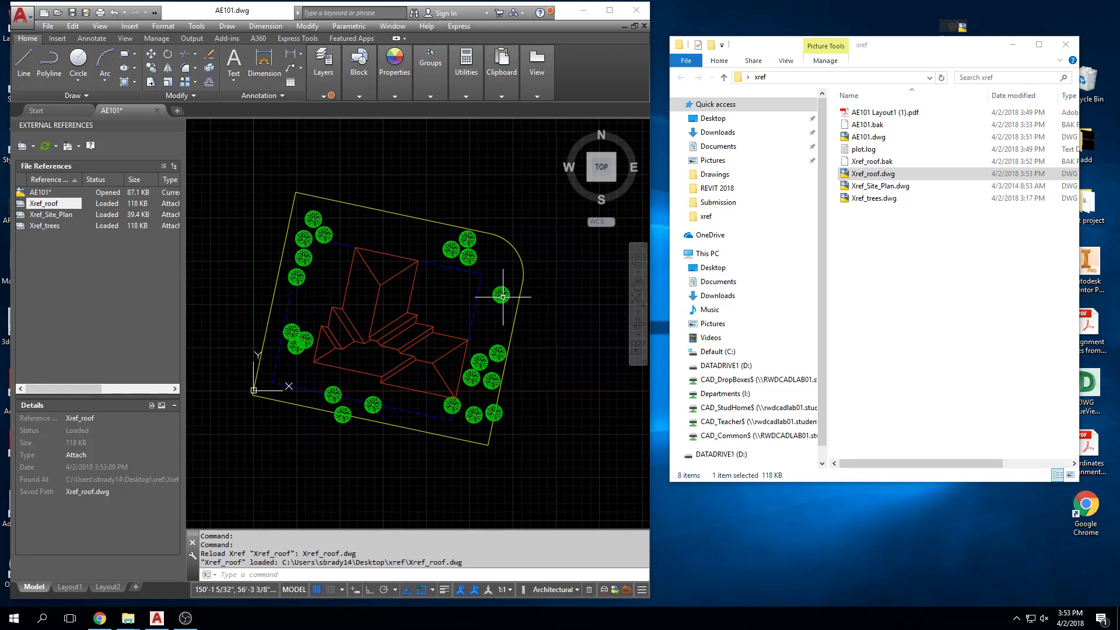
key("Escape")
key("Escape")
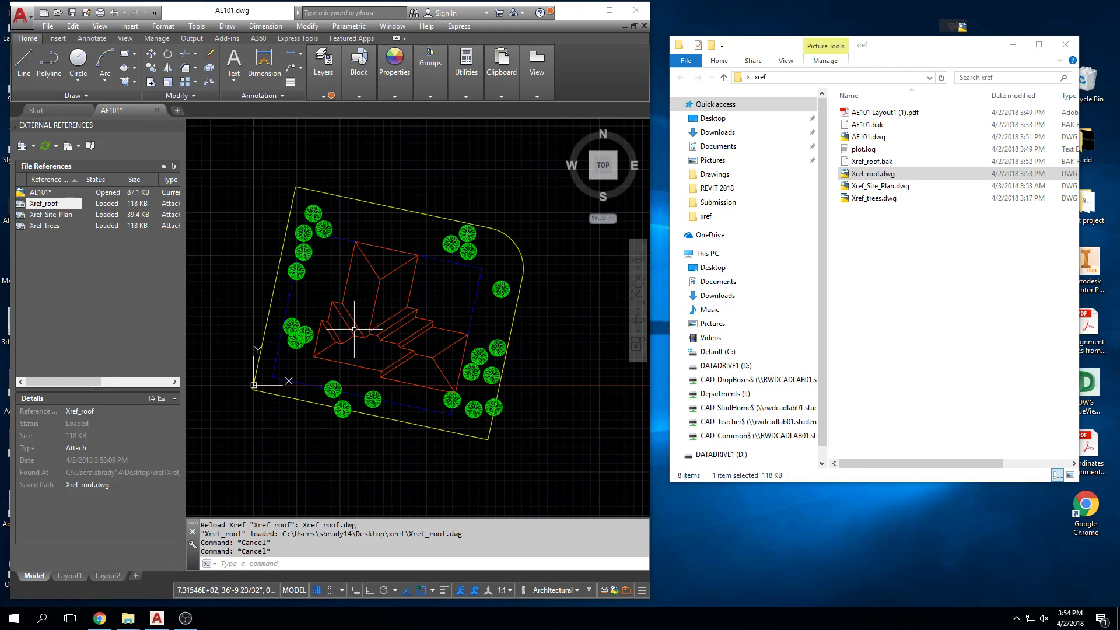
left_click(157, 110)
left_click(356, 334)
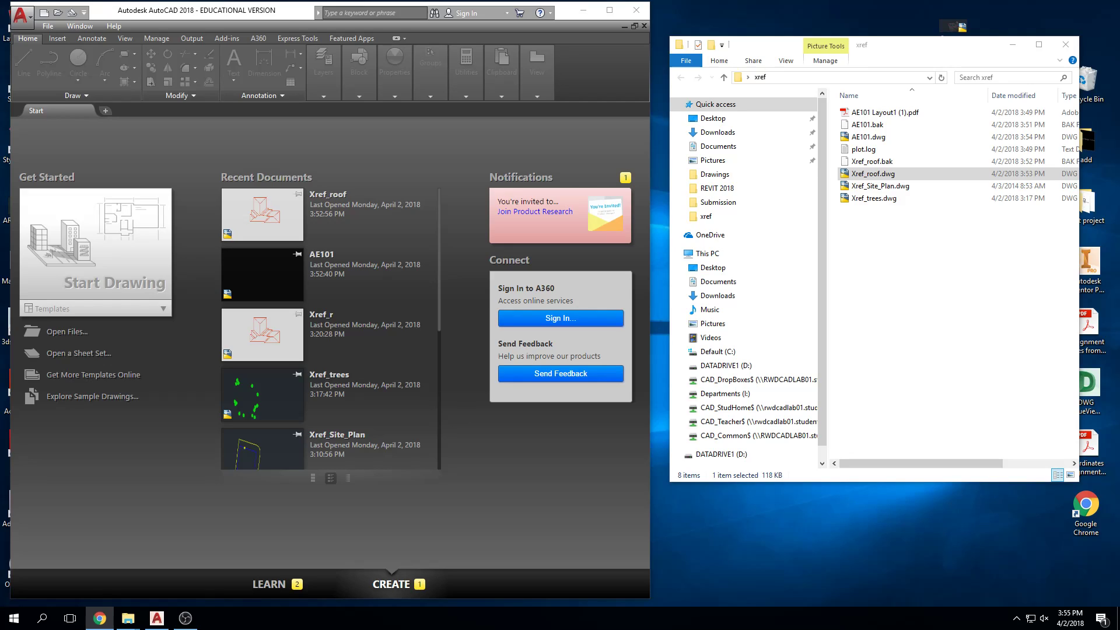
Step: Switch to the Chrome window with the ARCH-1310 course and open its Assignments page
left_click_drag(1119, 10, 461, 10)
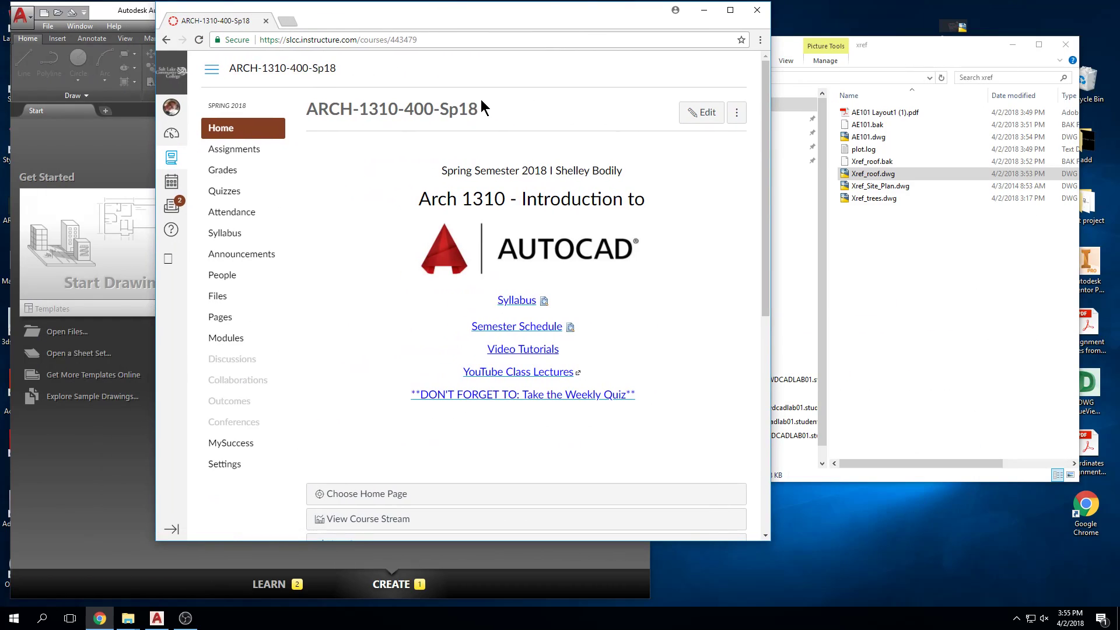
left_click(233, 149)
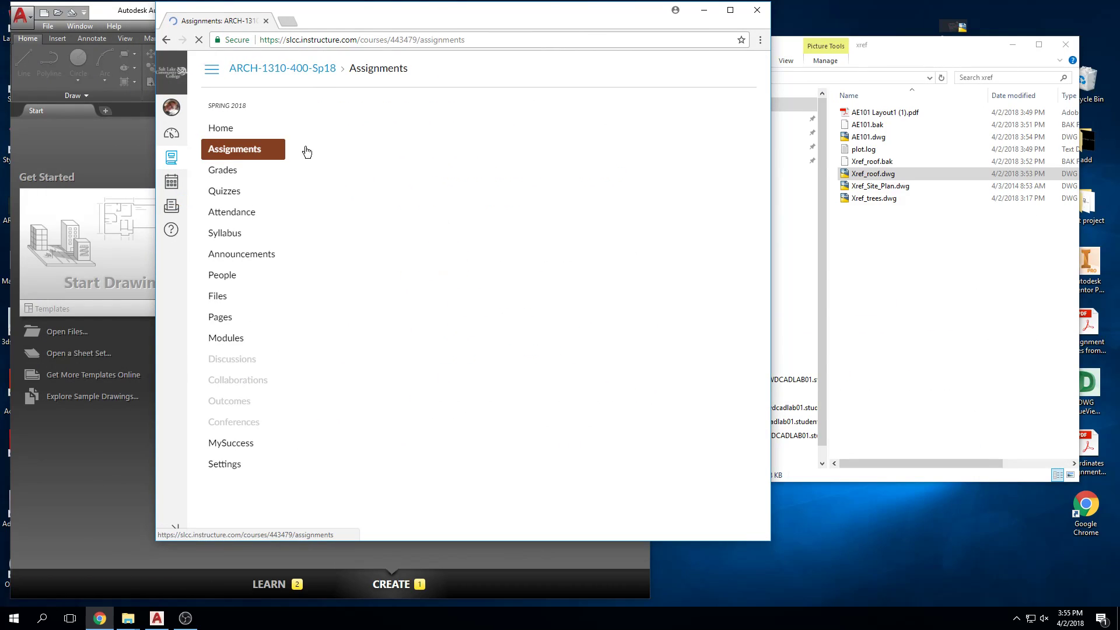
left_click_drag(462, 21, 1119, 21)
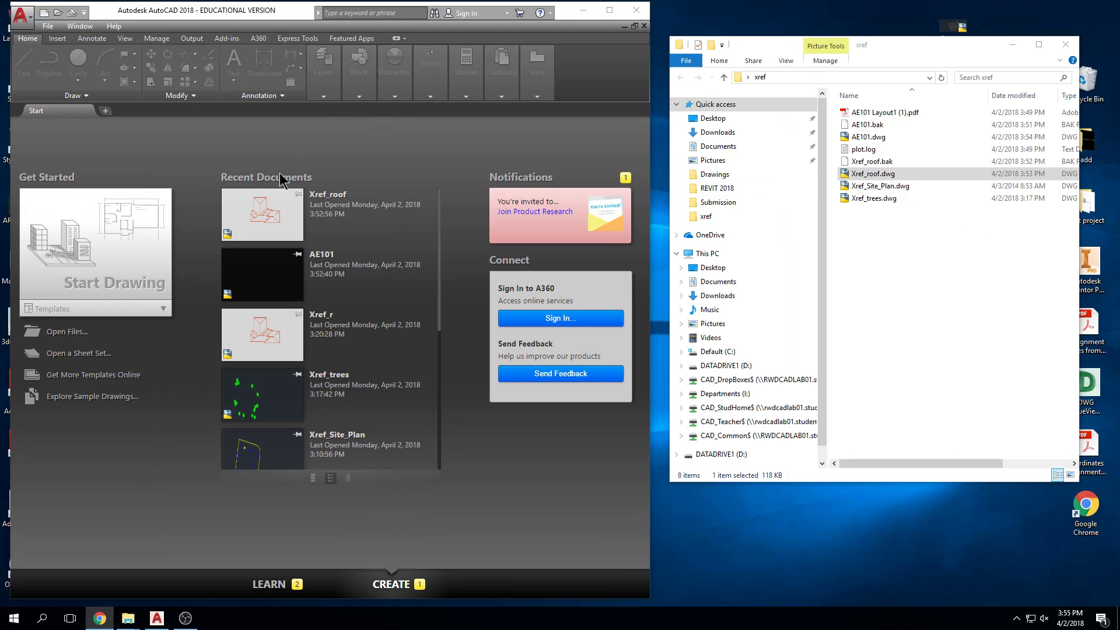
Step: Open the recent Xref_roof drawing, check its entry among the file references, and close it again
left_click(271, 217)
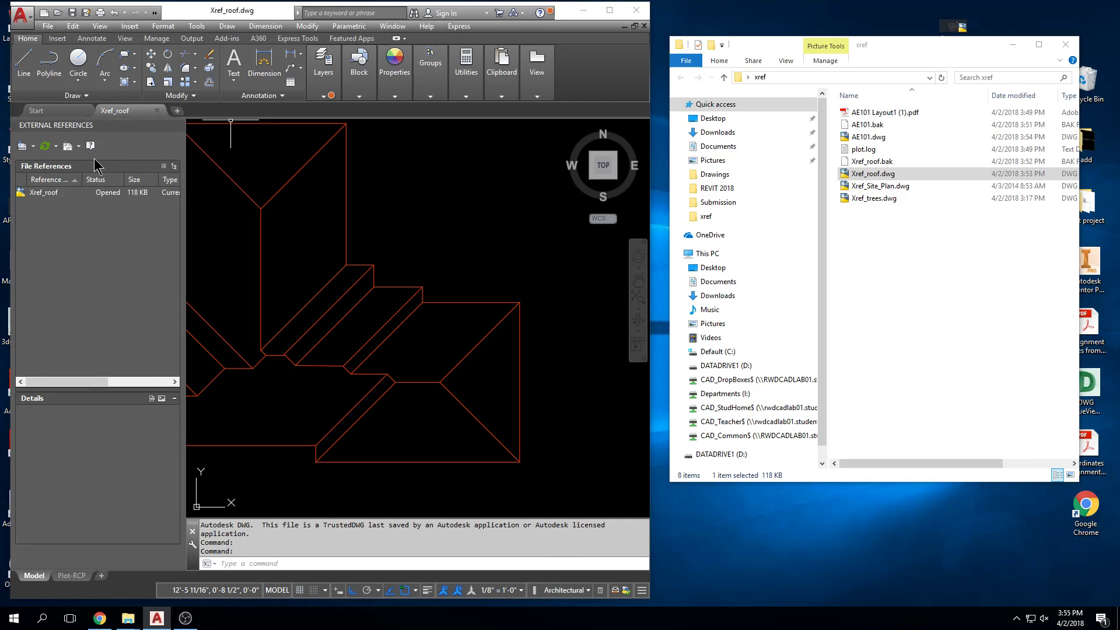
left_click(53, 193)
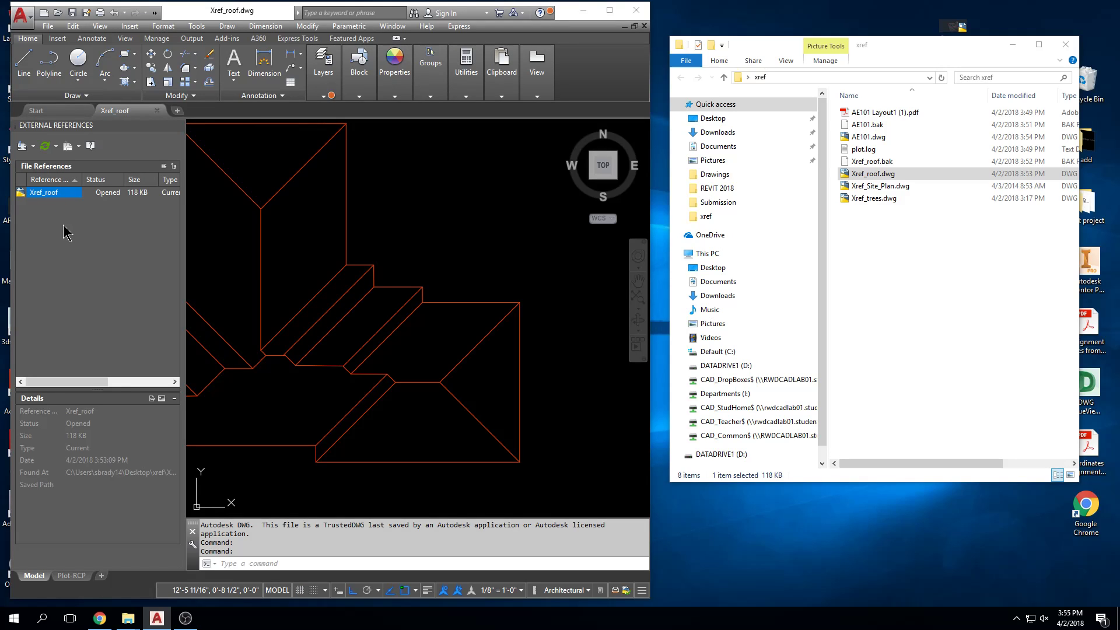
left_click(156, 110)
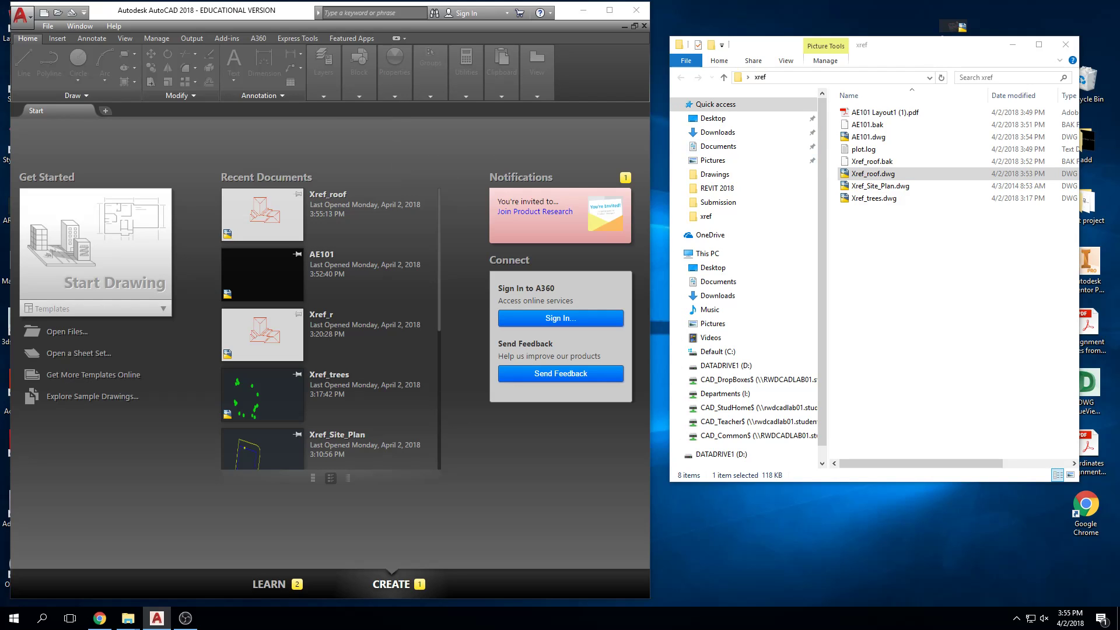
Step: Return to the course's assignment list in Chrome and open the 28_Xref Bldg Section assignment
left_click_drag(1119, 16, 523, 0)
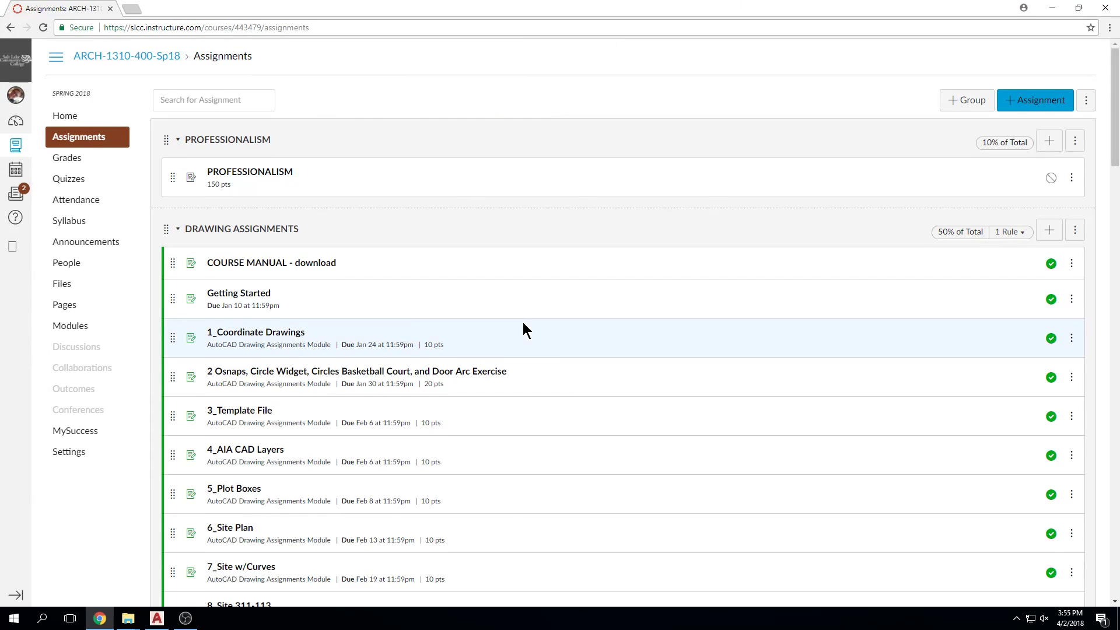
scroll(519, 321, "down", 6)
scroll(517, 324, "down", 11)
scroll(517, 325, "up", 2)
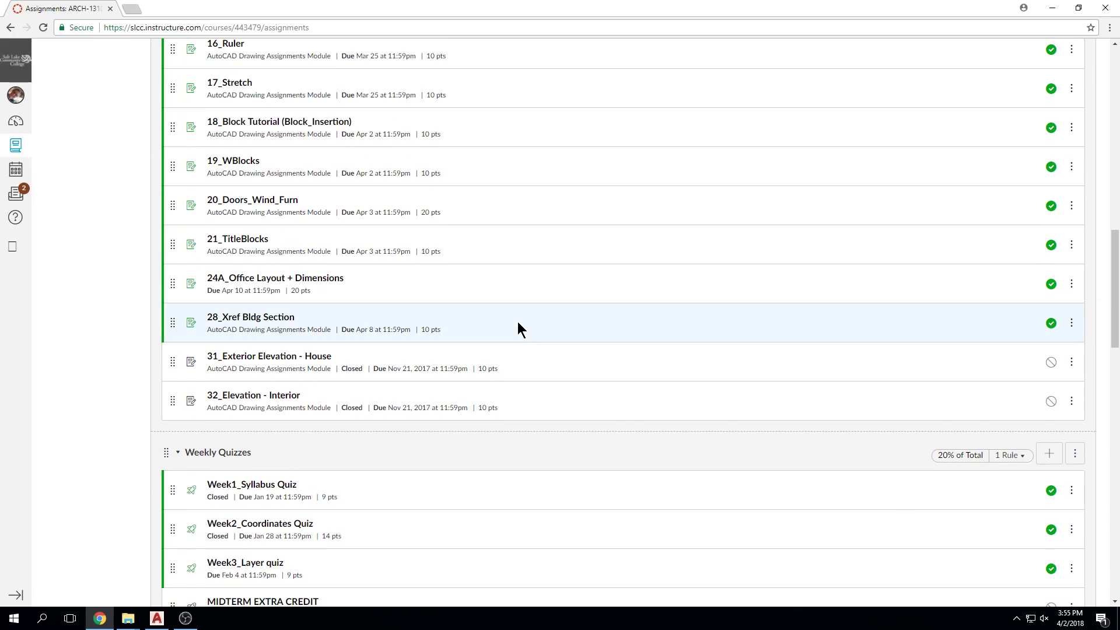
left_click(276, 324)
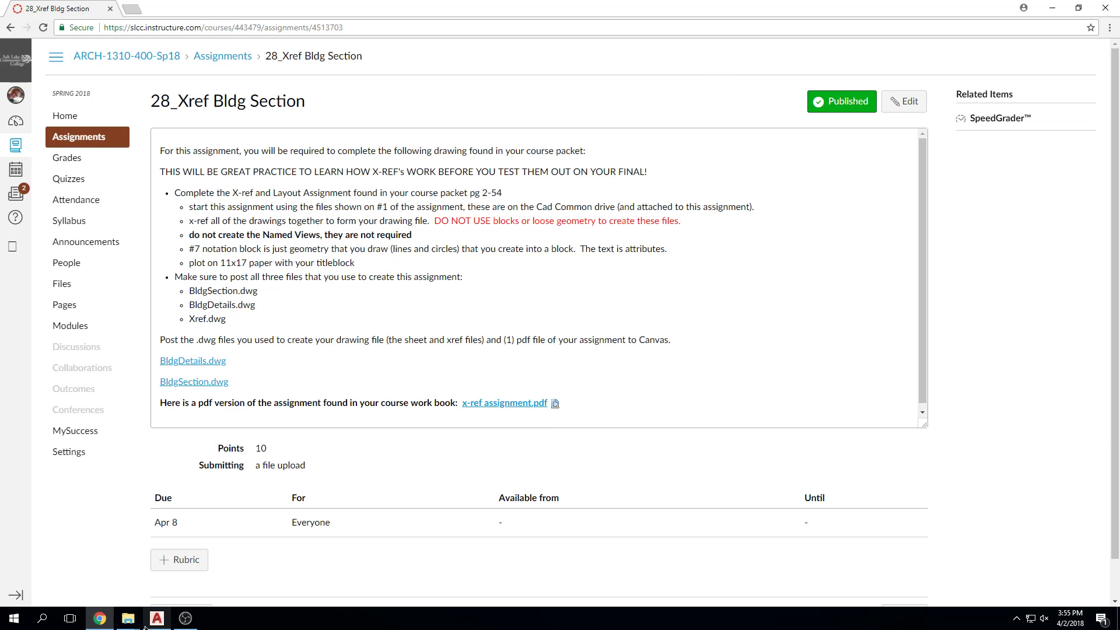
Step: Download BldgDetails.dwg from the assignment page and open it in AutoCAD to view the building section
left_click(192, 361)
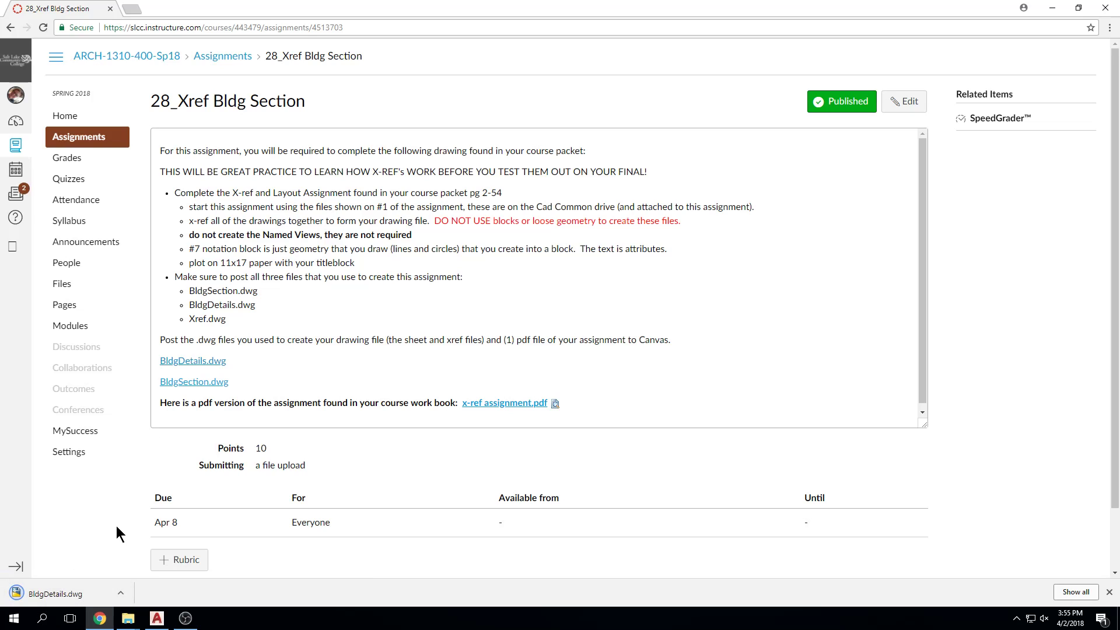
left_click(58, 593)
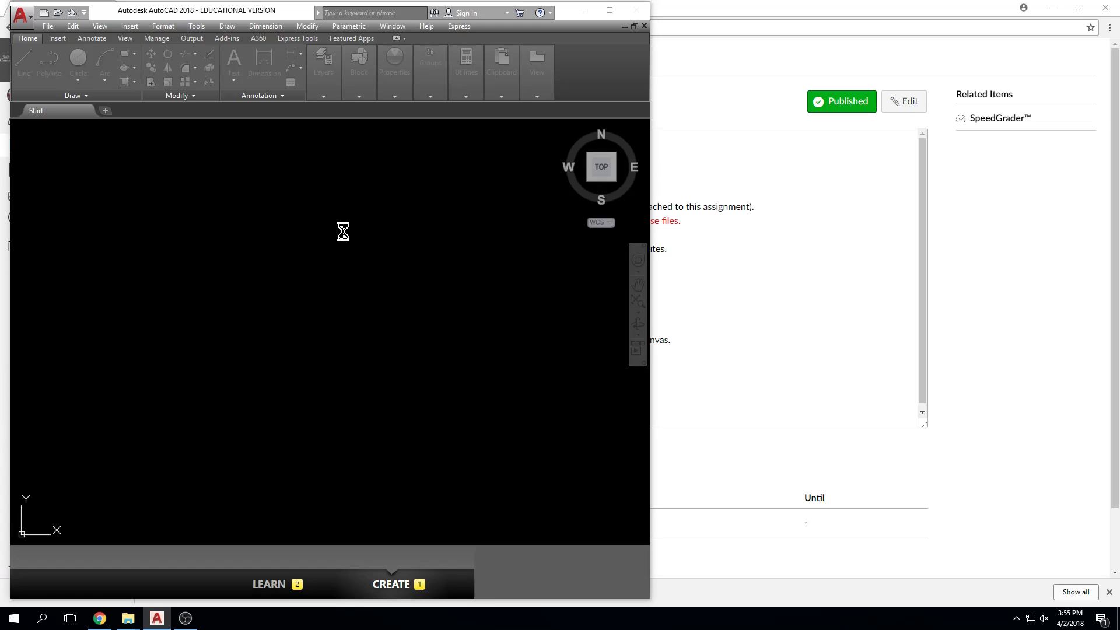
scroll(328, 371, "down", 2)
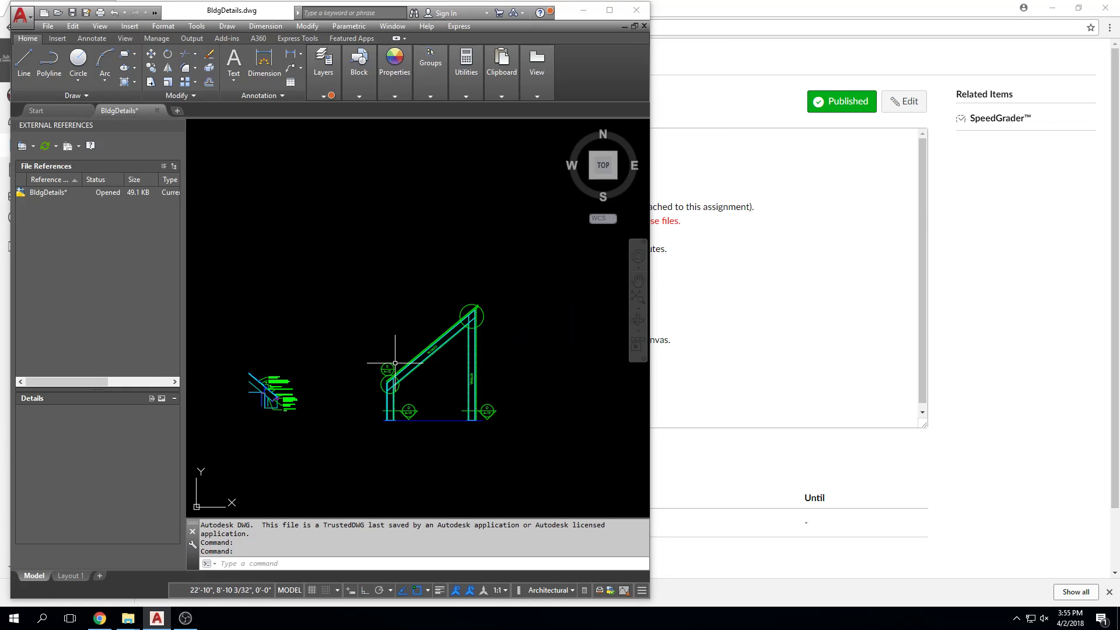
left_click(444, 334)
key("Escape")
key("Escape")
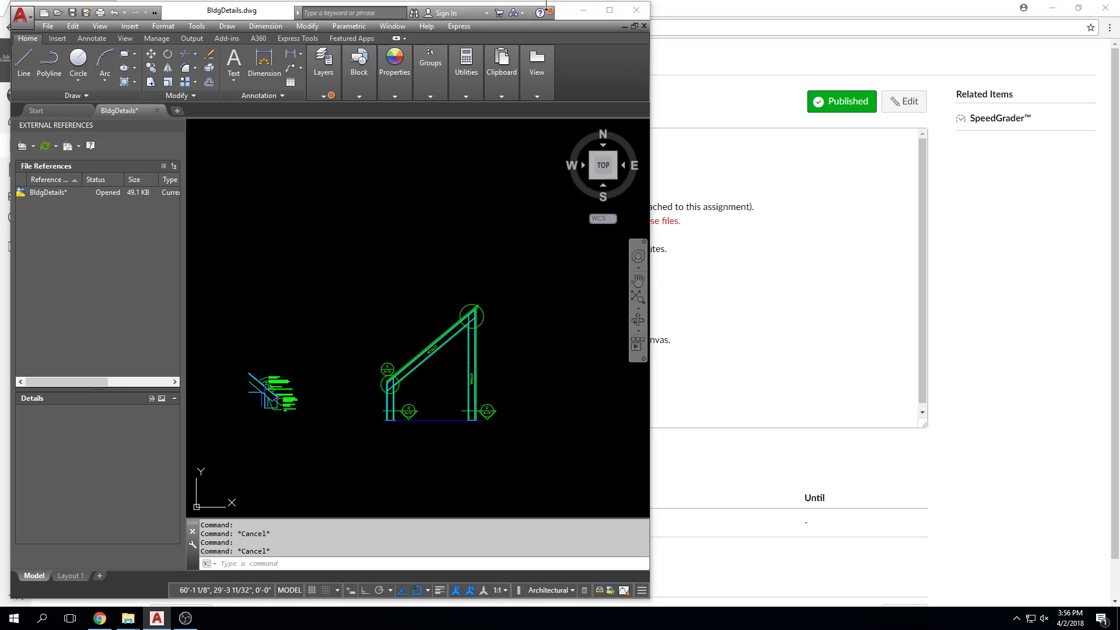
Step: Examine the building section in BldgDetails.dwg more closely and close the drawing
scroll(406, 432, "up", 2)
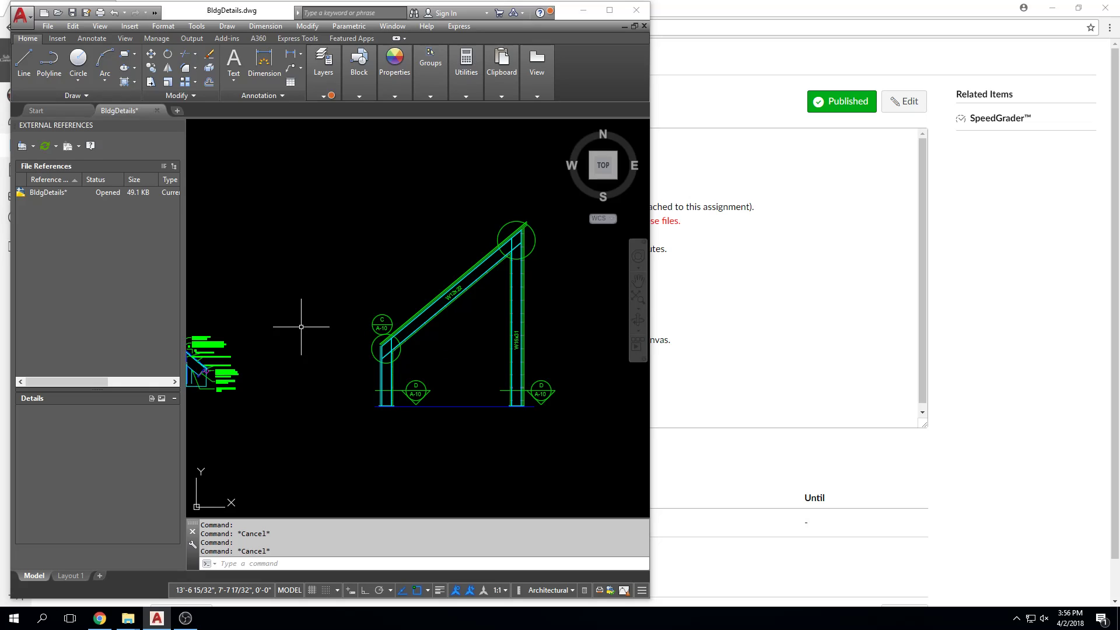
left_click(157, 111)
left_click(367, 333)
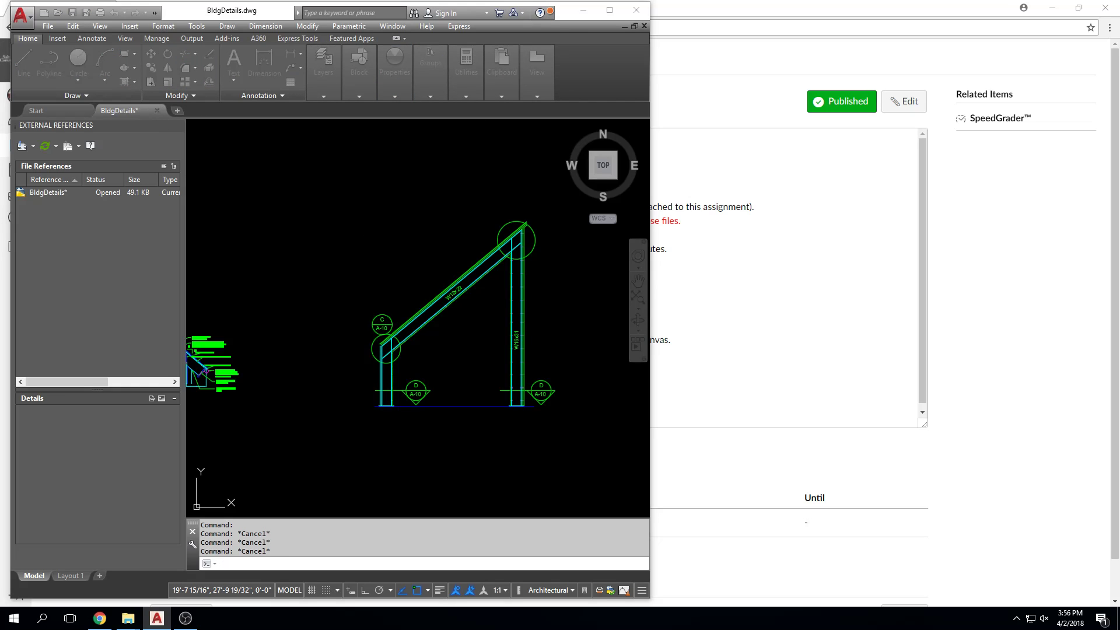
Step: Switch to Chrome and open the 24A_Office Layout + Dimensions assignment from the course's assignment list
left_click(582, 8)
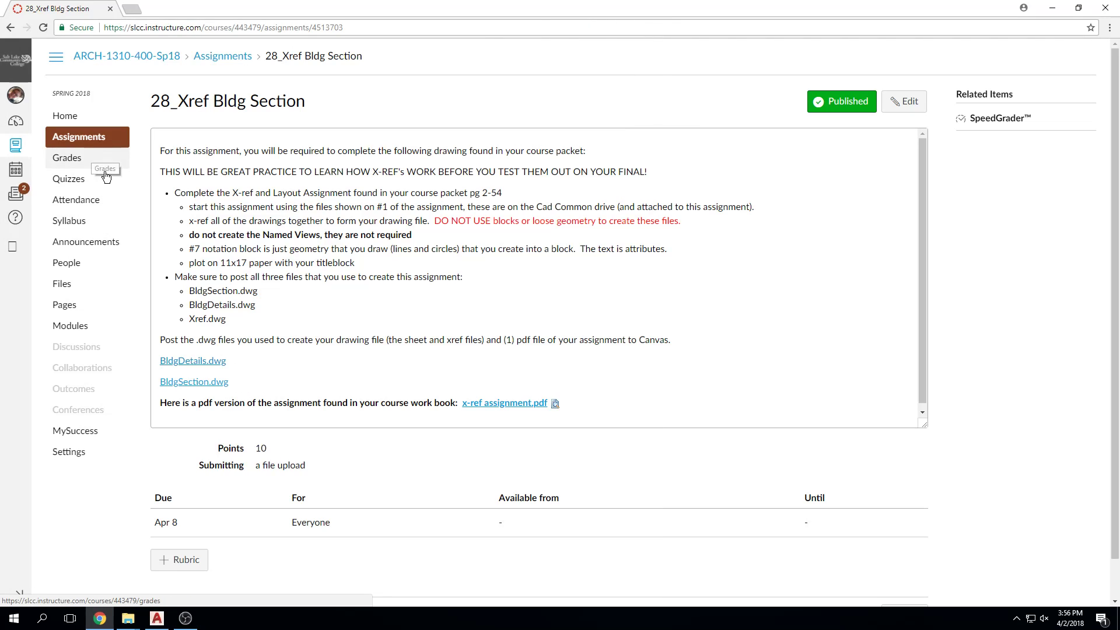
left_click(90, 139)
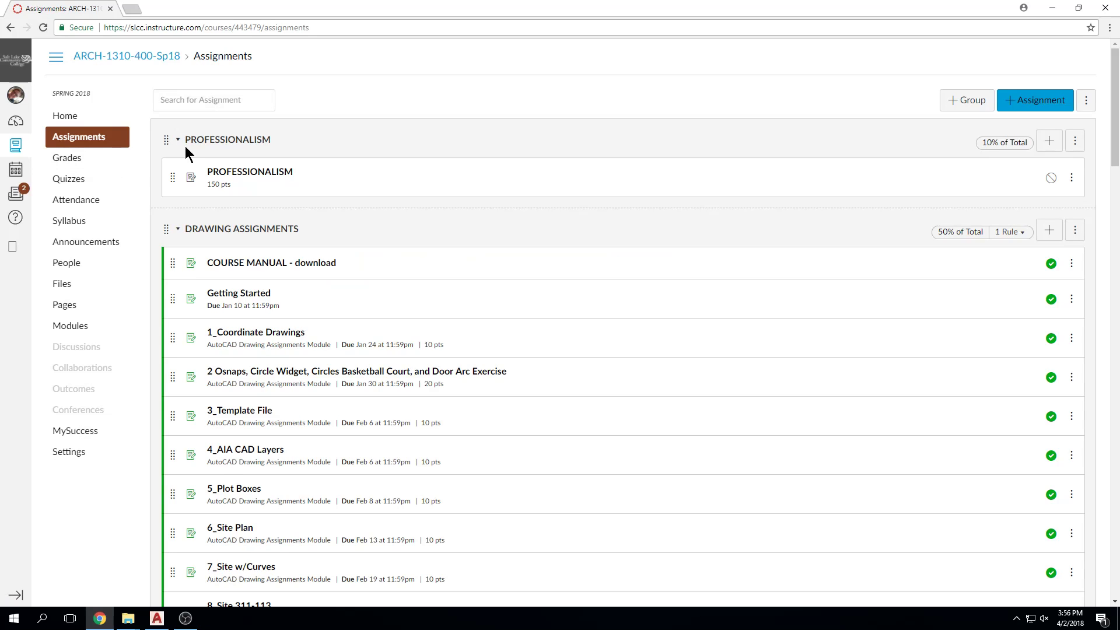
scroll(253, 342, "down", 2)
scroll(252, 343, "down", 14)
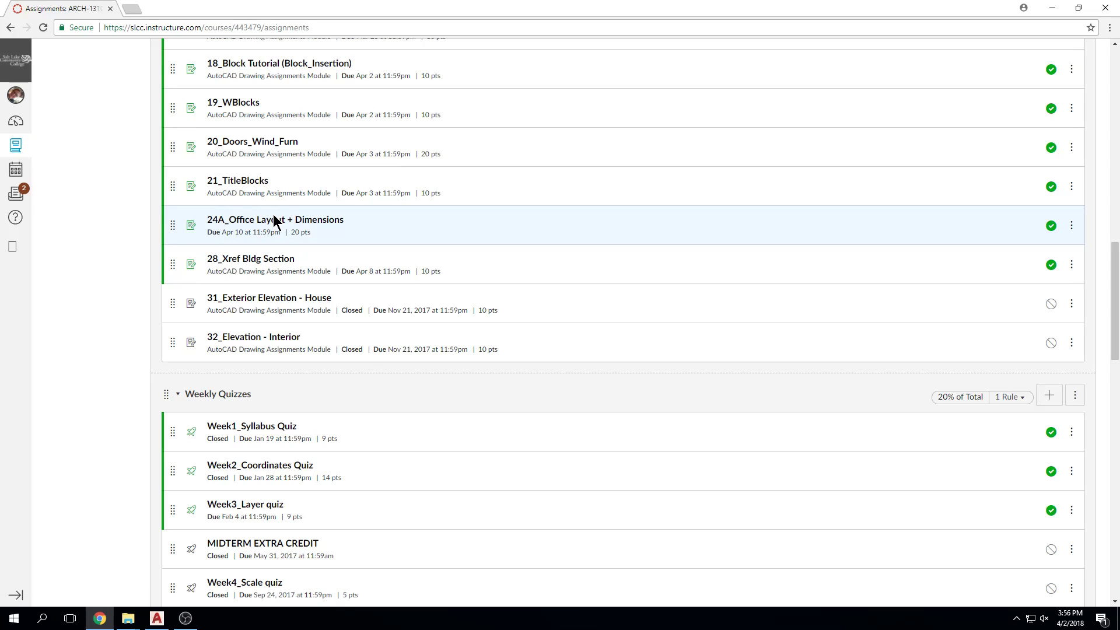
scroll(273, 219, "down", 8)
scroll(282, 248, "up", 5)
scroll(282, 248, "up", 3)
left_click(292, 196)
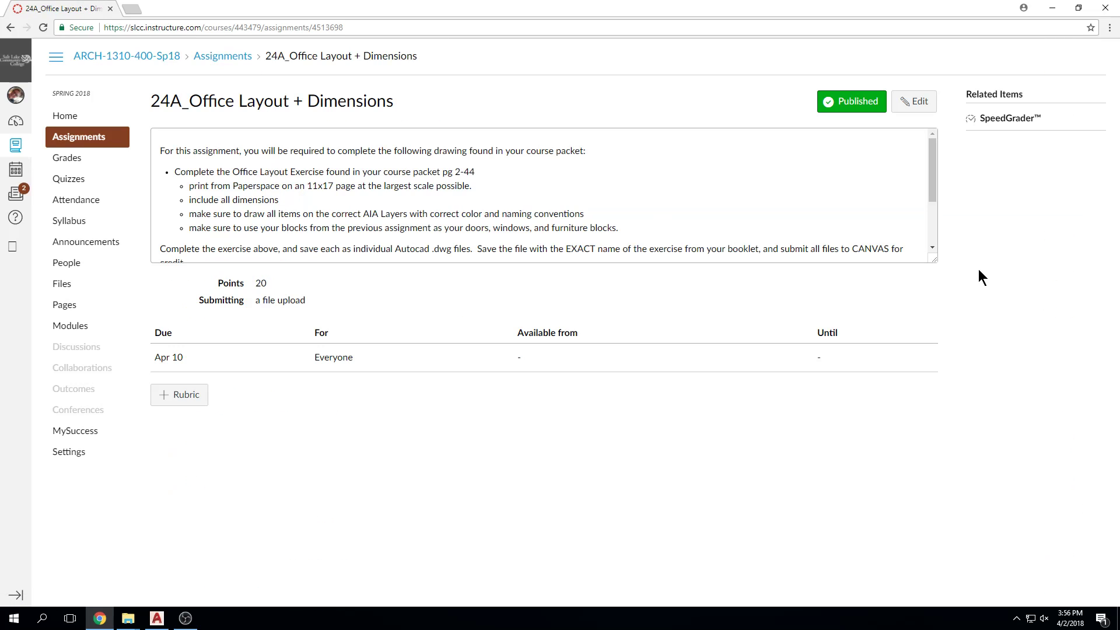
Step: Download and open office layout.pdf from the assignment page, and examine the dimensioned office building plan before closing it
left_click(366, 303)
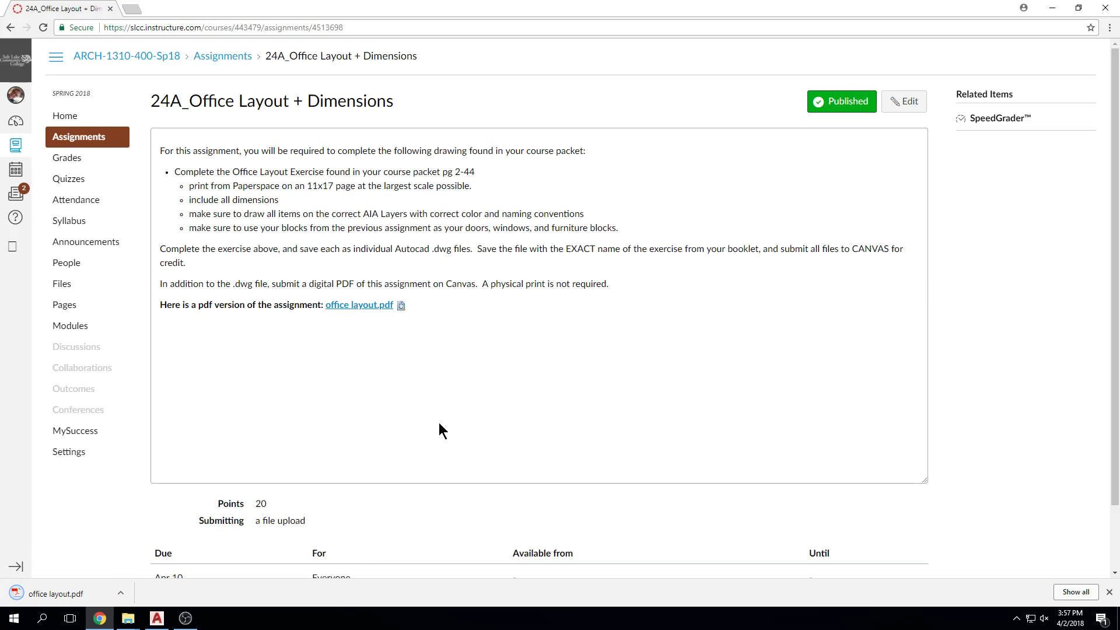
left_click(92, 588)
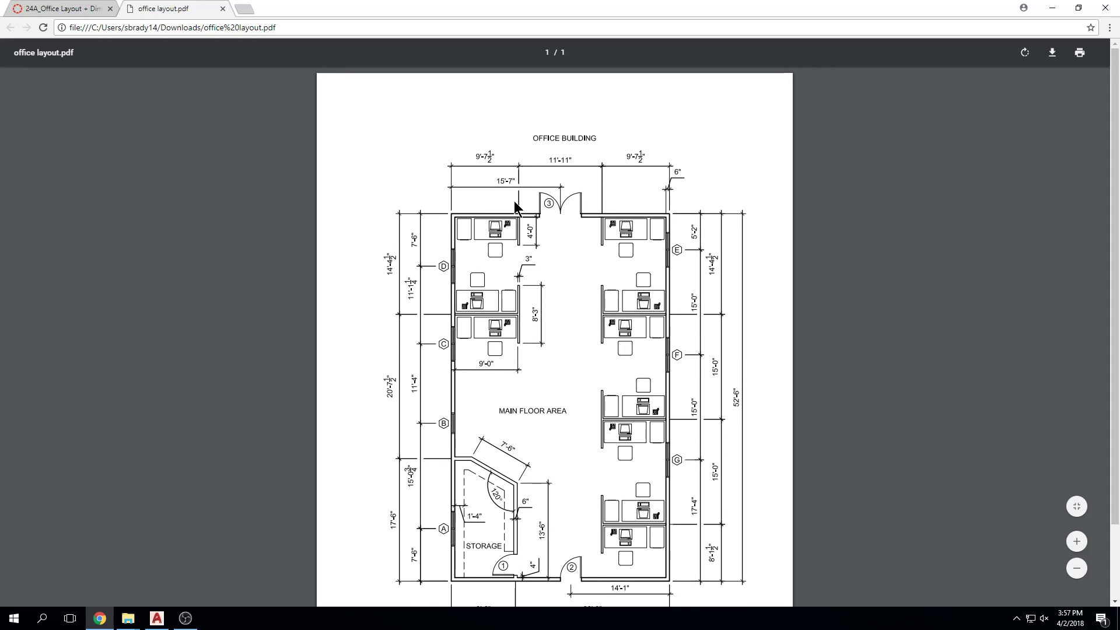
scroll(513, 200, "up", 5, "ctrl")
scroll(508, 171, "up", 1, "ctrl")
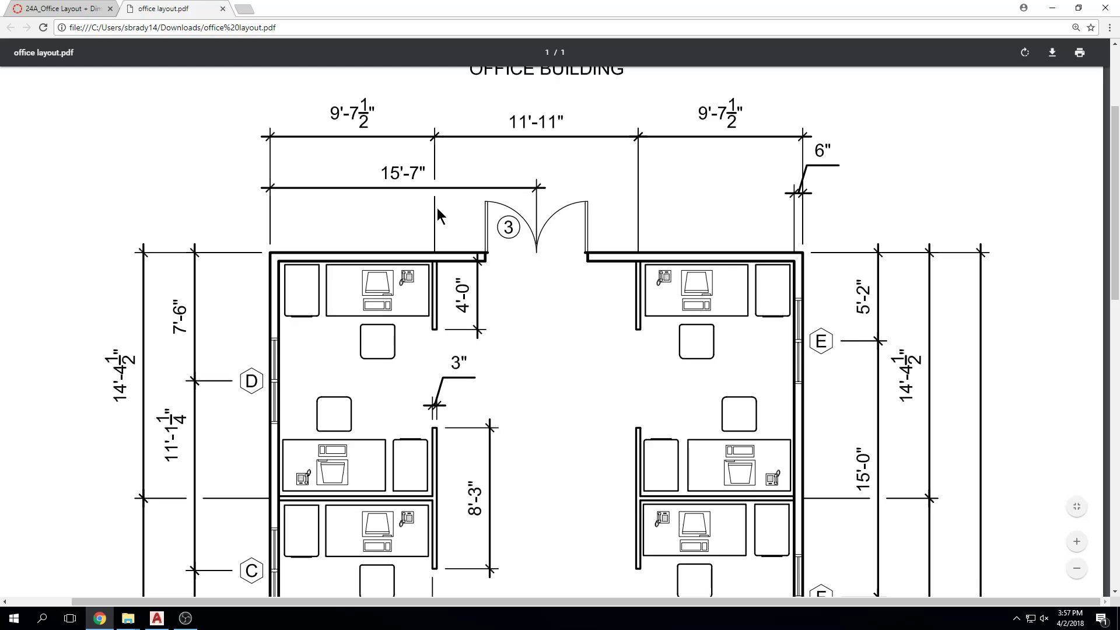
scroll(721, 228, "down", 3, "ctrl")
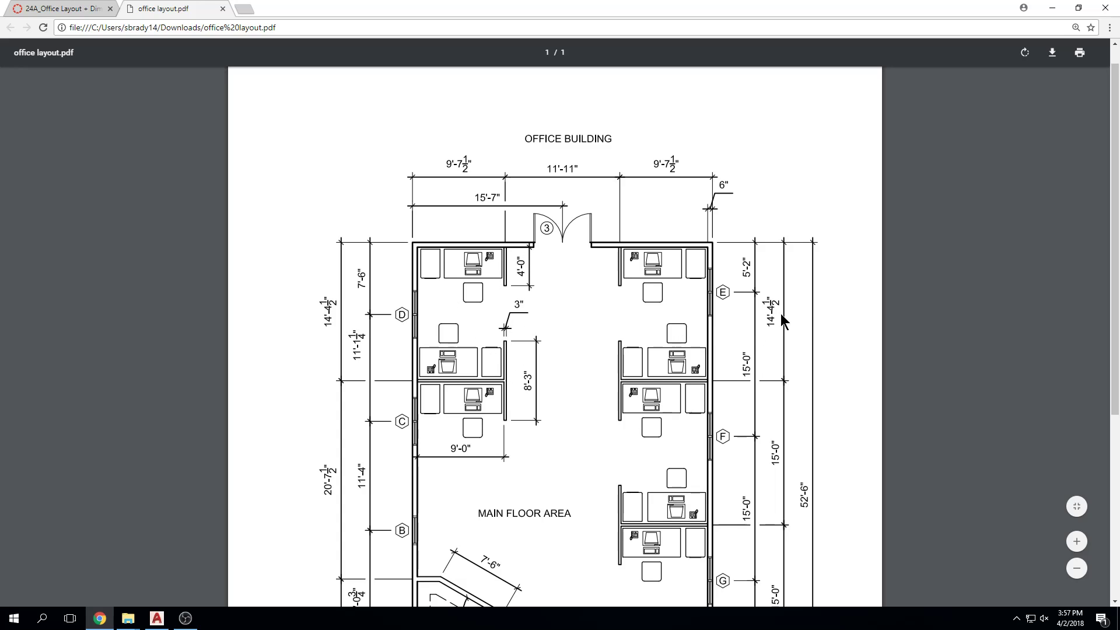
scroll(645, 440, "down", 2)
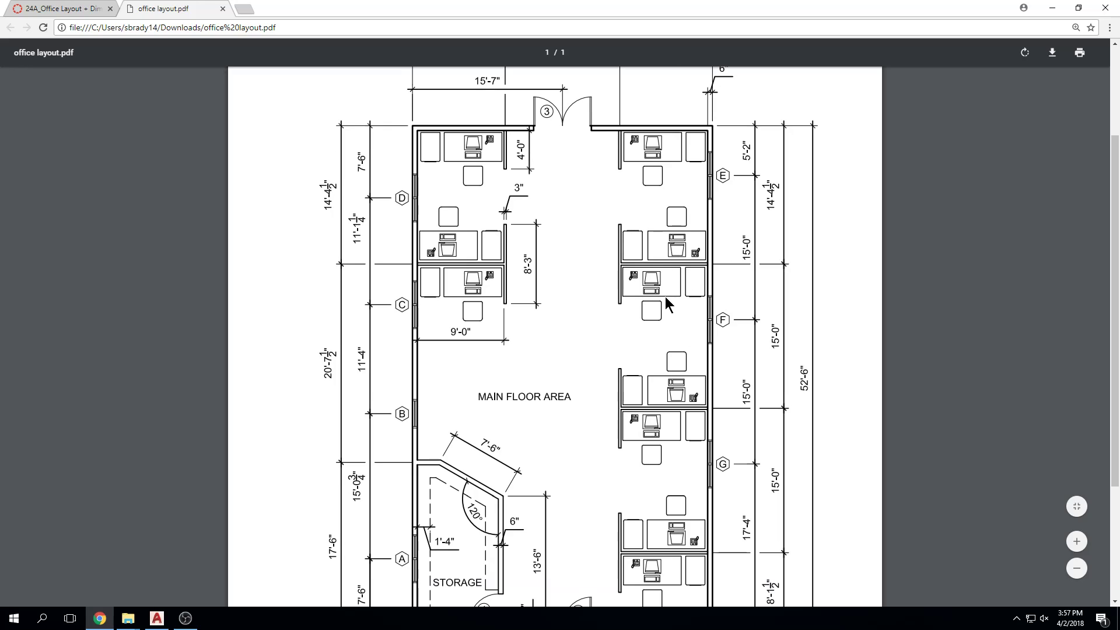
scroll(662, 302, "down", 1, "ctrl")
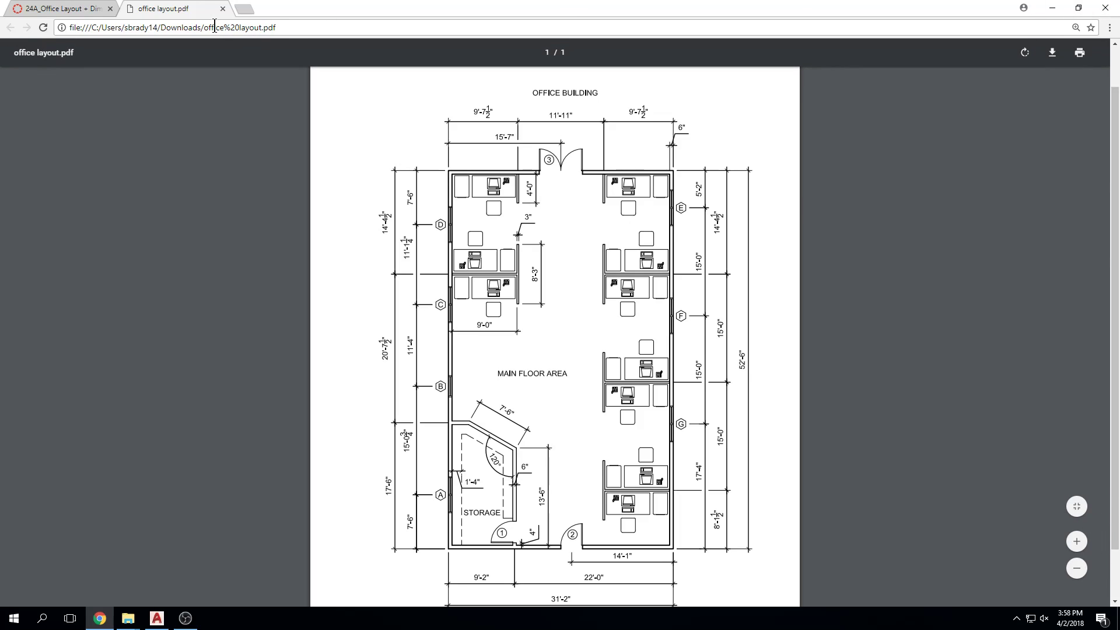
left_click(222, 8)
Step: Switch to AutoCAD, enlarge it to full screen, and reopen the recent BldgDetails drawing
left_click_drag(381, 11, 376, 35)
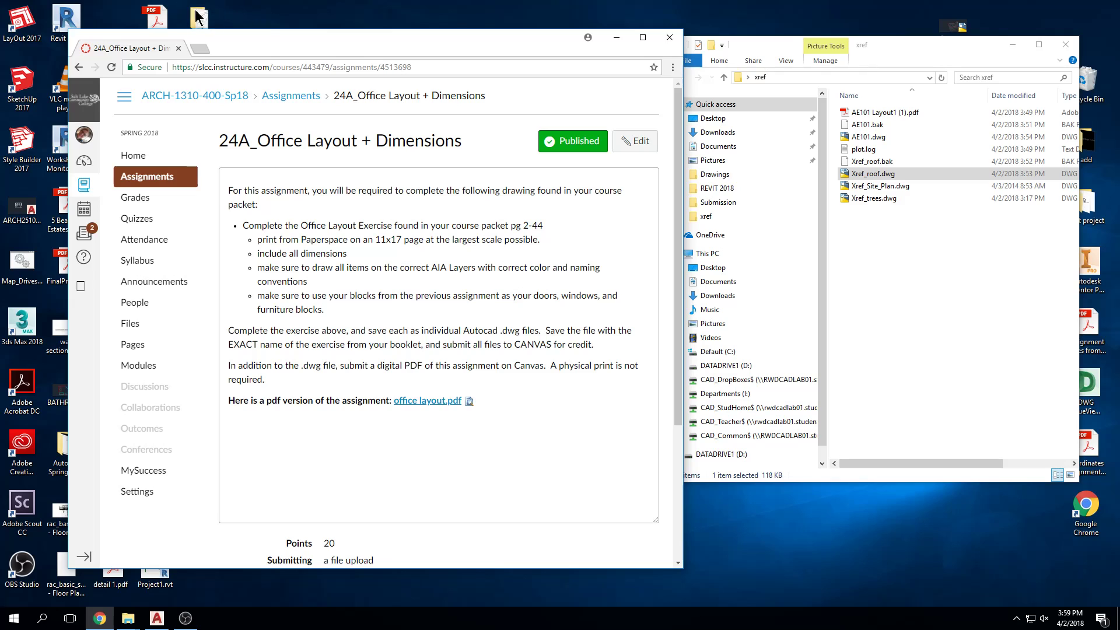
left_click(157, 619)
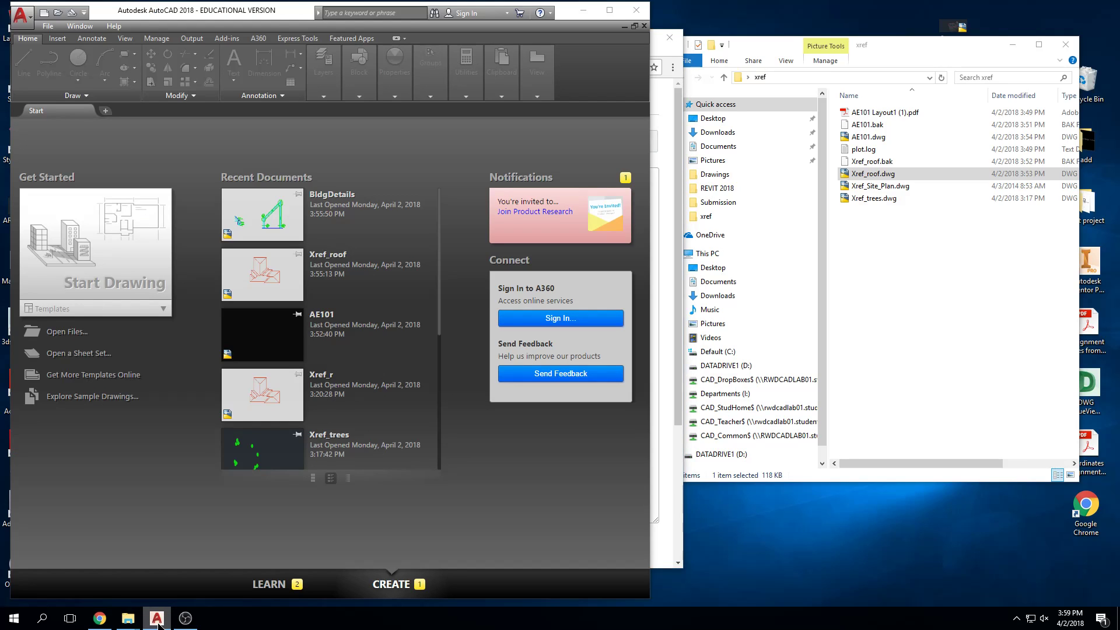
double_click(257, 11)
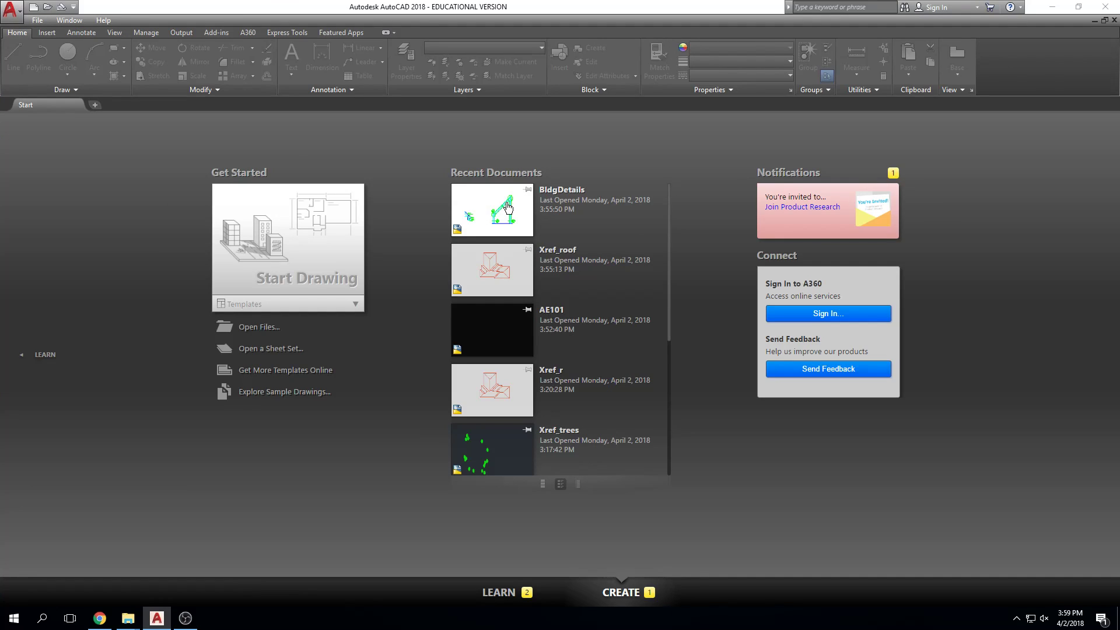
left_click(495, 216)
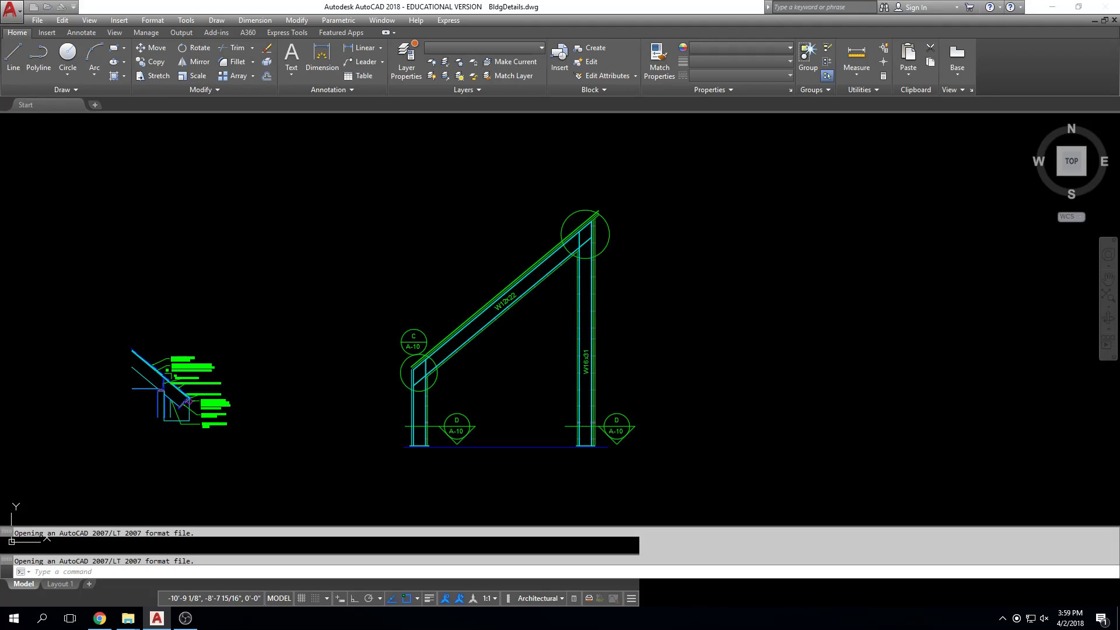
key("ctrl+p")
key("Return")
key("Escape")
Step: Create a rectangular viewport on Layout 1 covering most of the sheet, using the MVIEW command
left_click(60, 584)
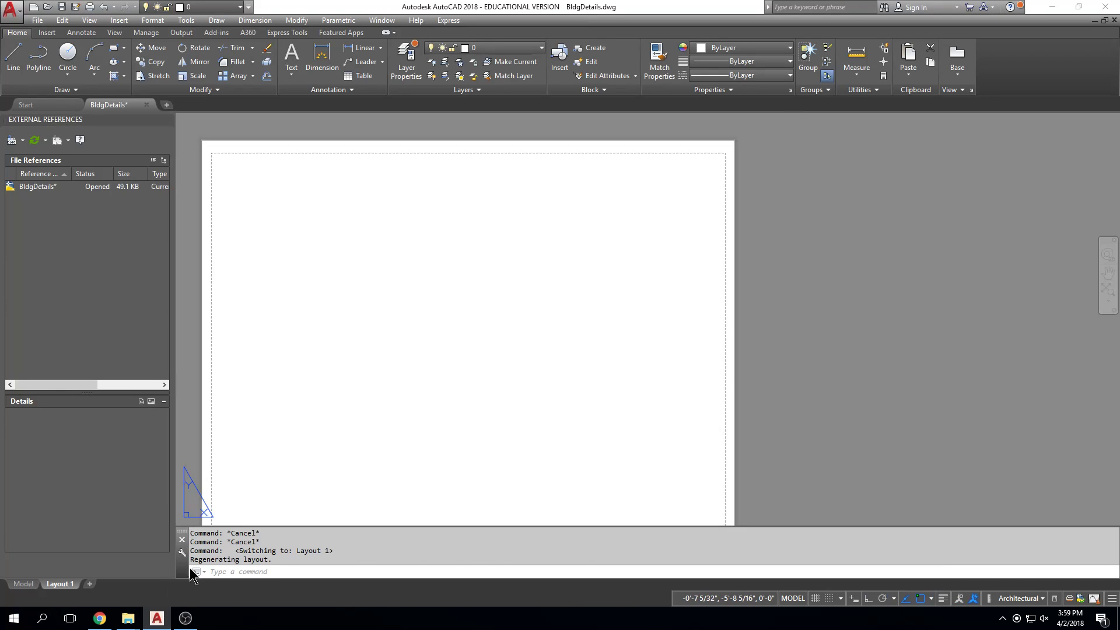
type("mv")
key("Return")
scroll(578, 291, "down", 2)
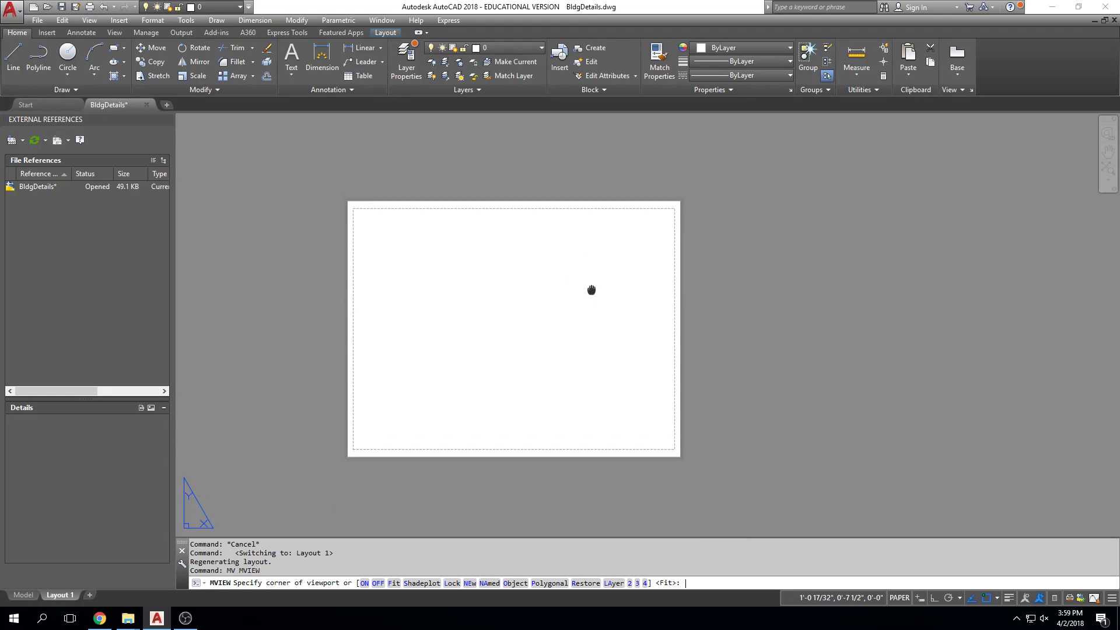
left_click(371, 188)
left_click(639, 380)
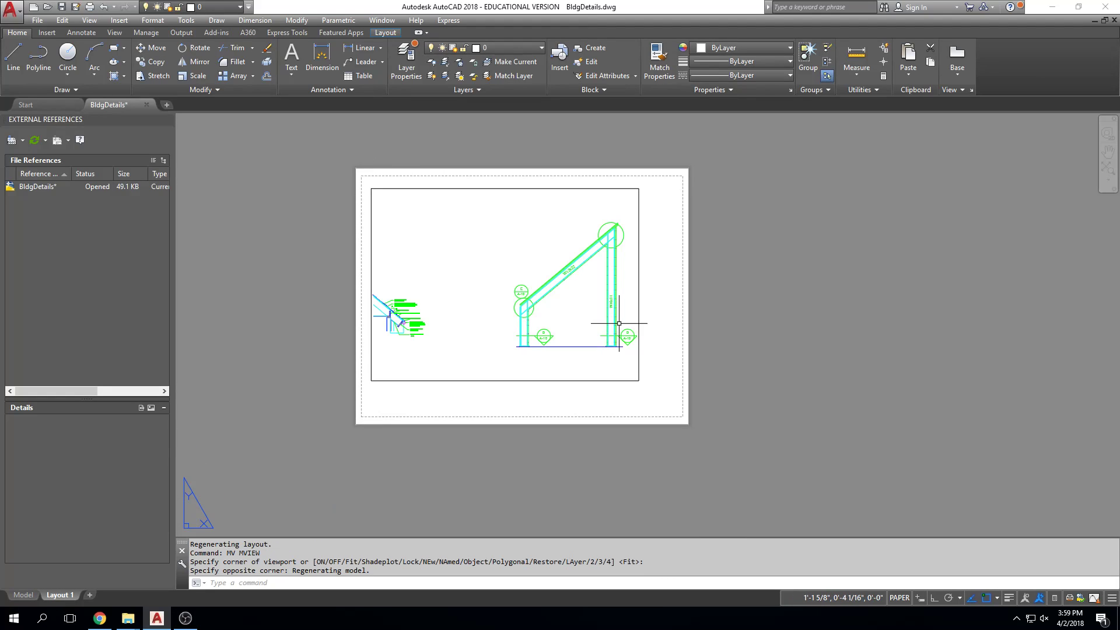
Step: Check which plot style tables are available in the plot settings for Layout 1, and leave without plotting
key("ctrl+p")
left_click(666, 343)
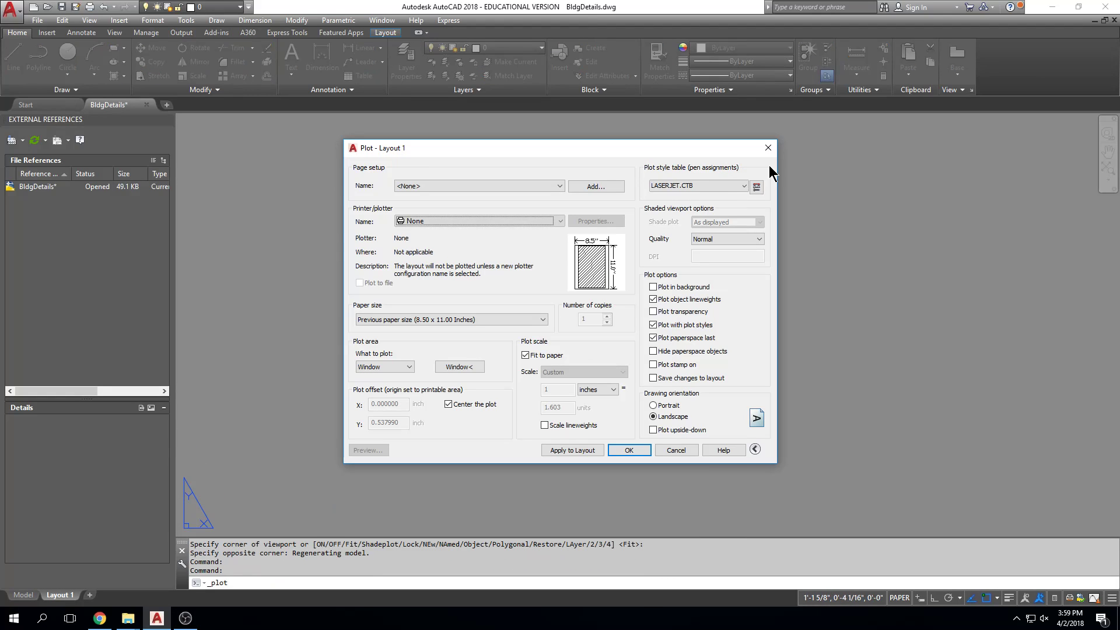
left_click(723, 184)
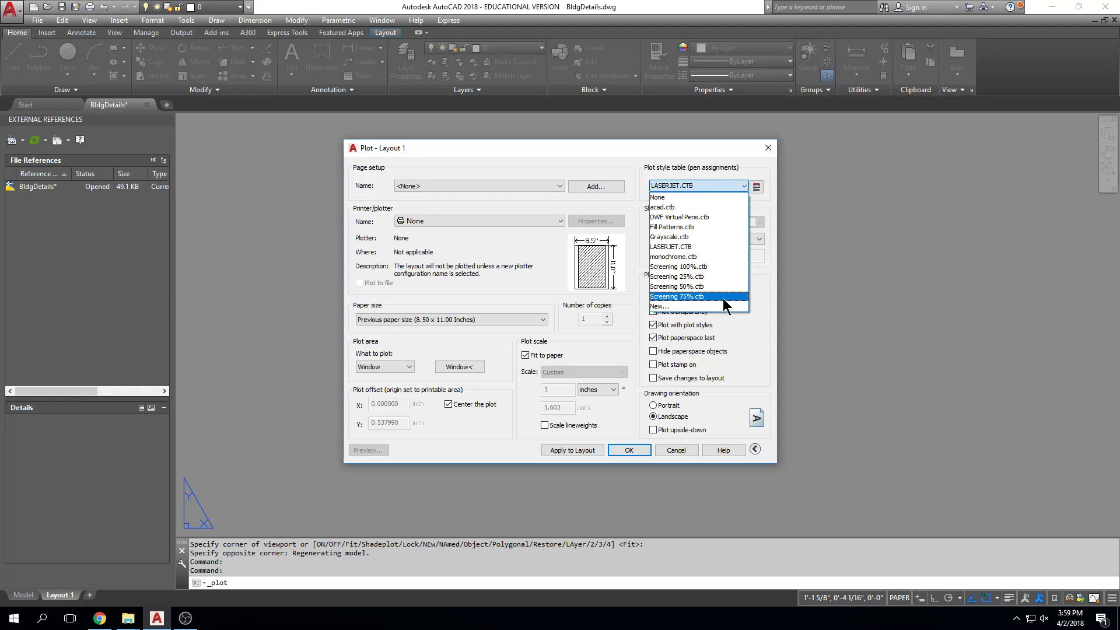
key("Escape")
key("Escape")
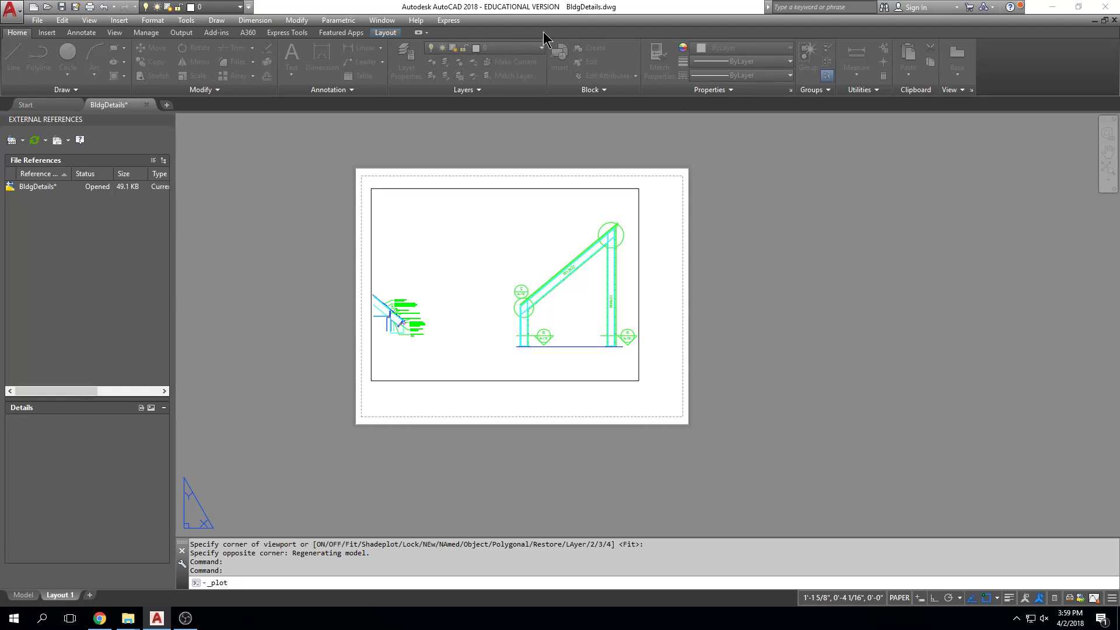
Step: Copy the LASERJET.CTB file from the CAD_Common$ (S:) network drive in File Explorer
mouse_move(127, 618)
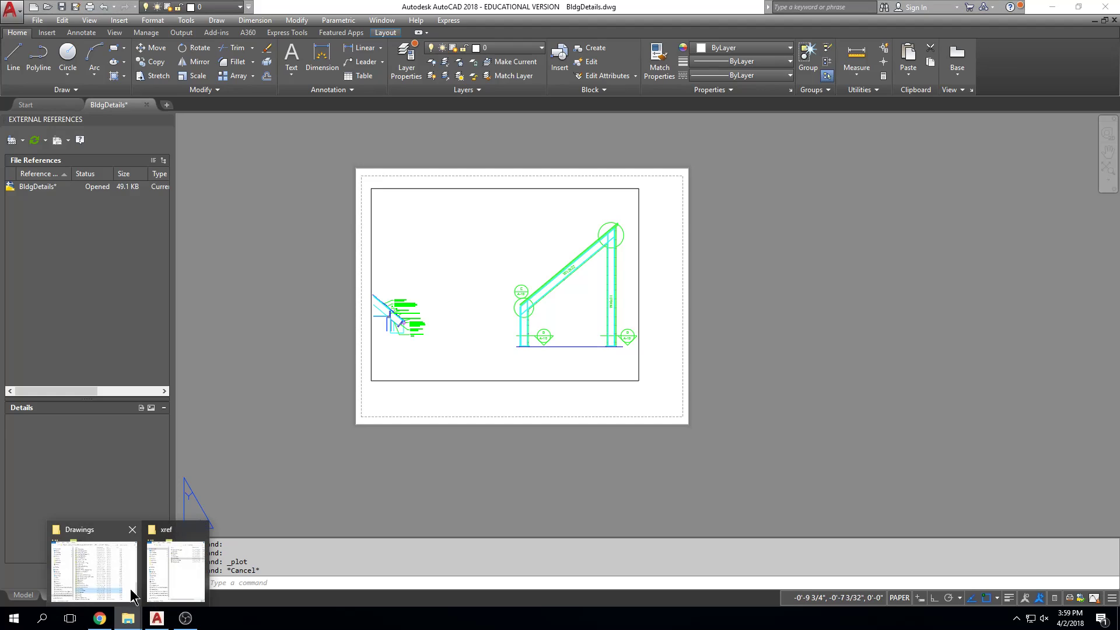
left_click(126, 584)
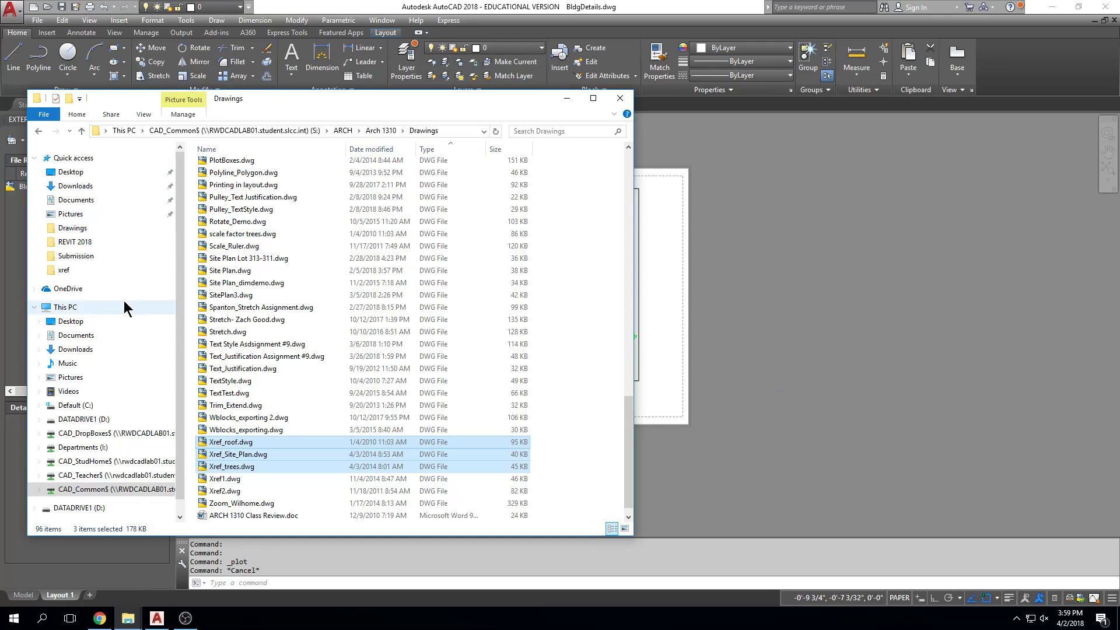
left_click(75, 307)
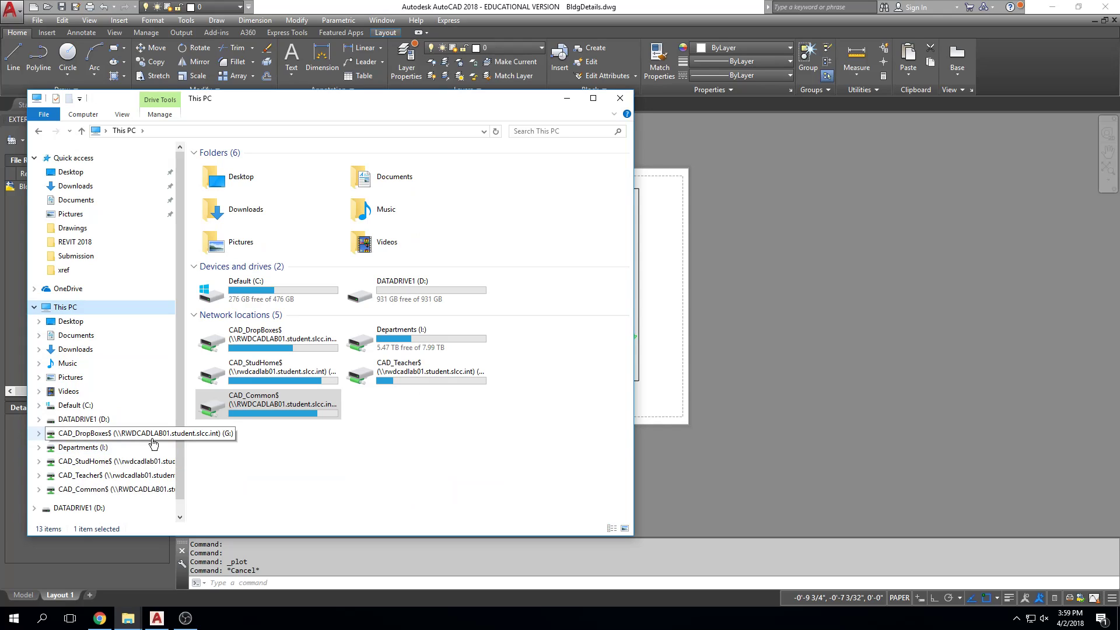
left_click(140, 490)
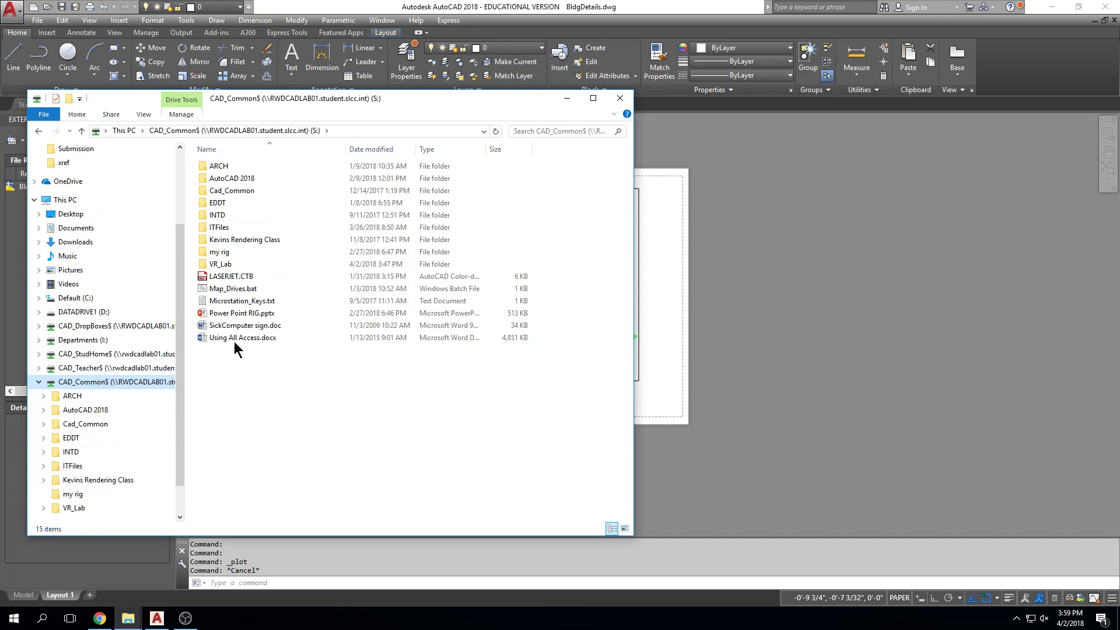
left_click(243, 280)
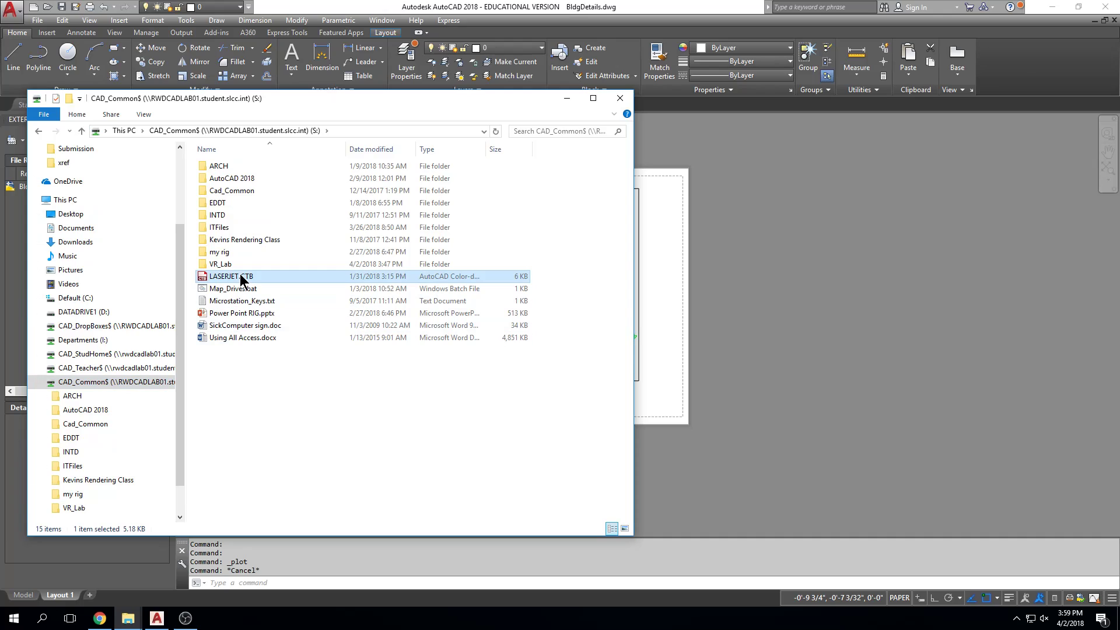
right_click(240, 283)
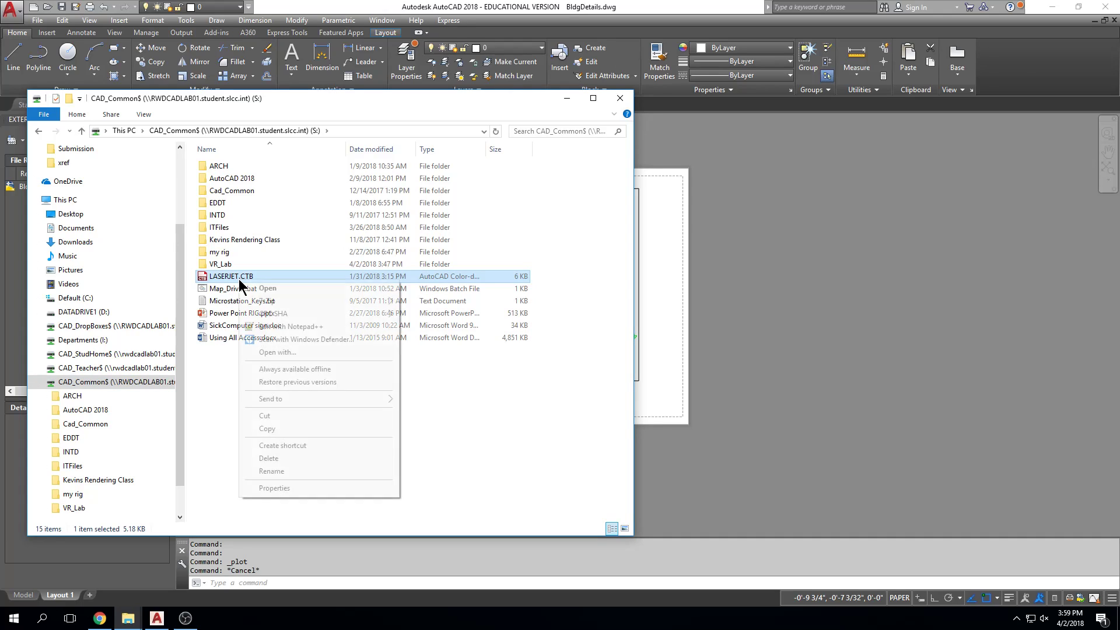
left_click(276, 432)
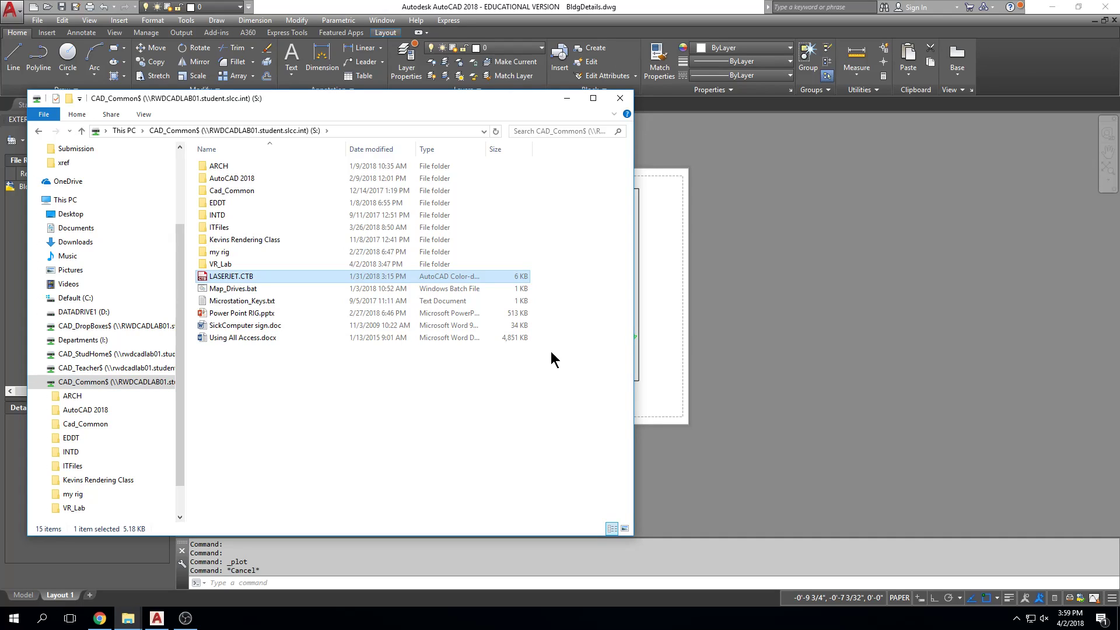
Step: Paste LASERJET.CTB into AutoCAD's Plot Styles folder through the Plot Style Manager, replacing the existing copy, and close the folder
left_click(860, 308)
left_click(38, 20)
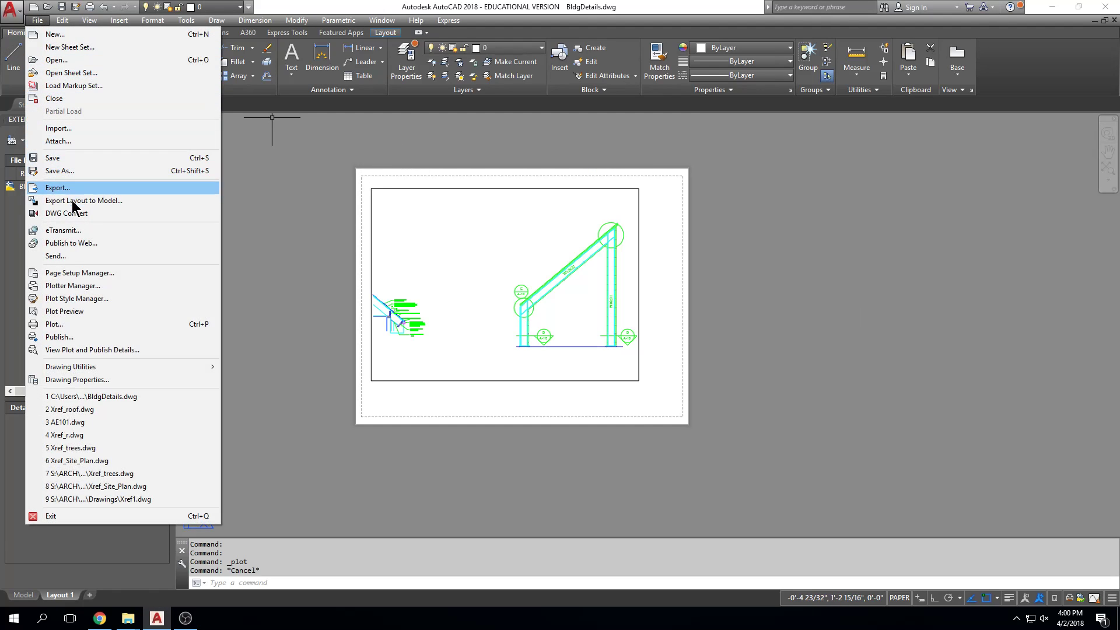
left_click(96, 298)
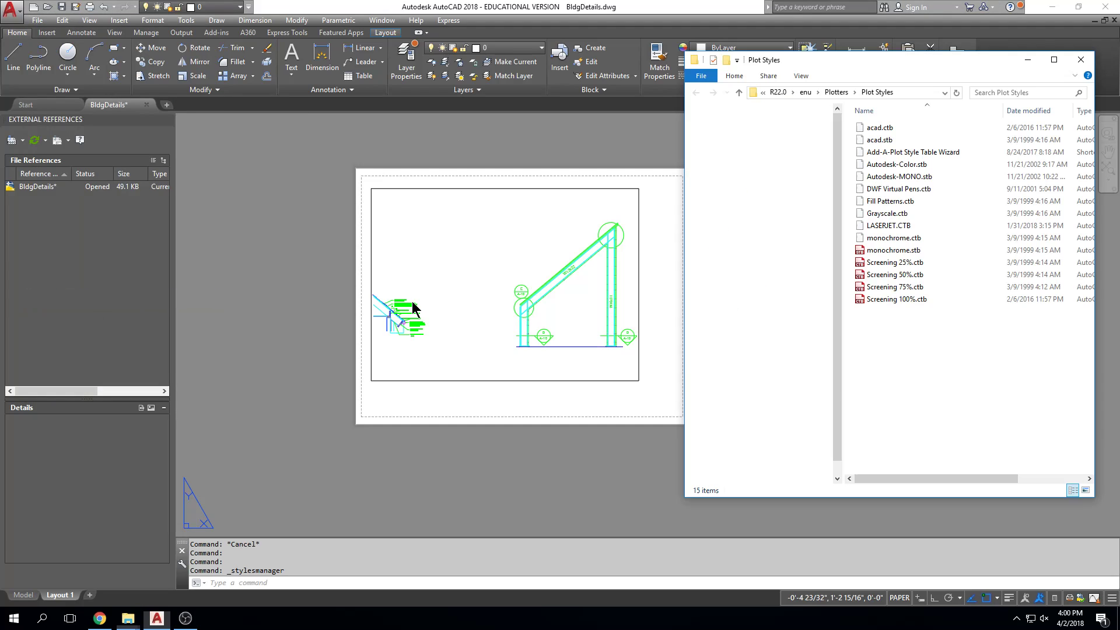
right_click(933, 320)
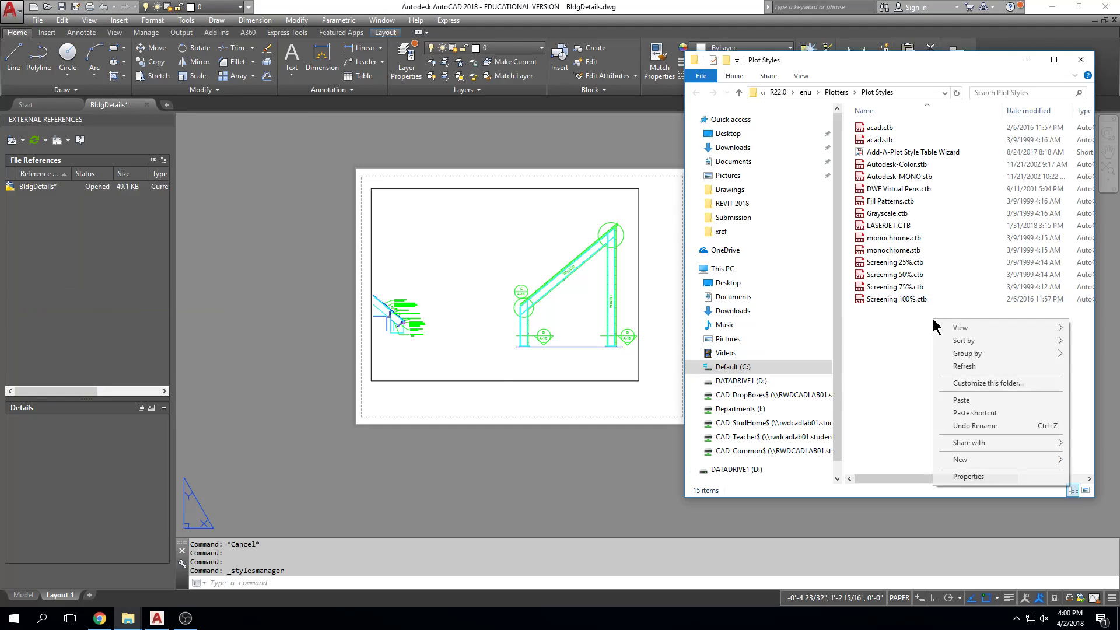
left_click(948, 398)
left_click(211, 217)
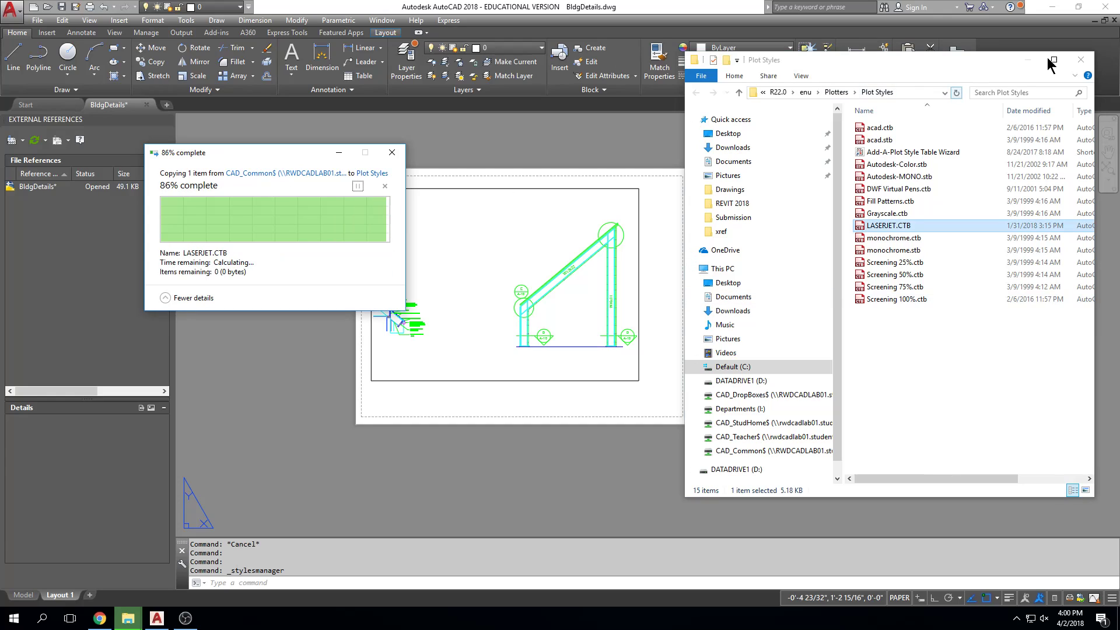
left_click(1077, 58)
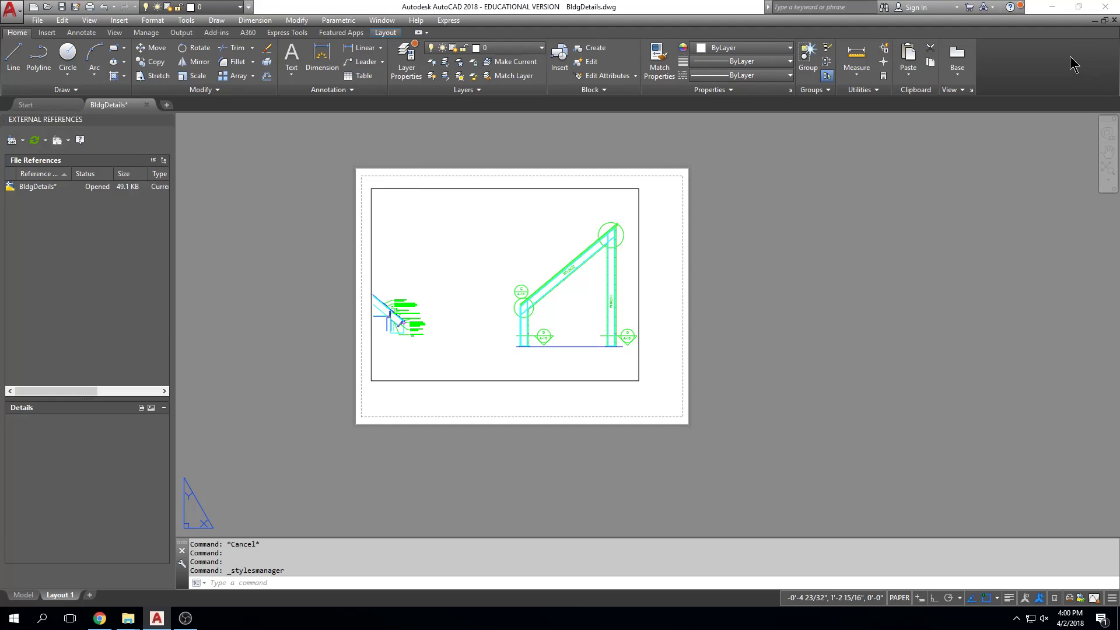
key("Escape")
key("Escape")
key("Escape")
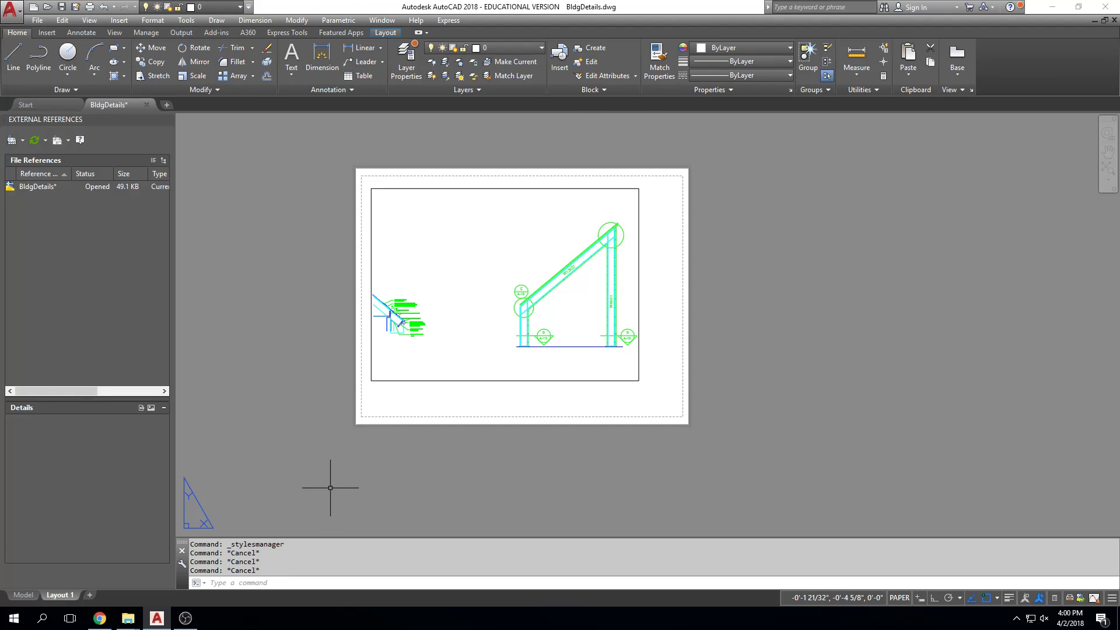